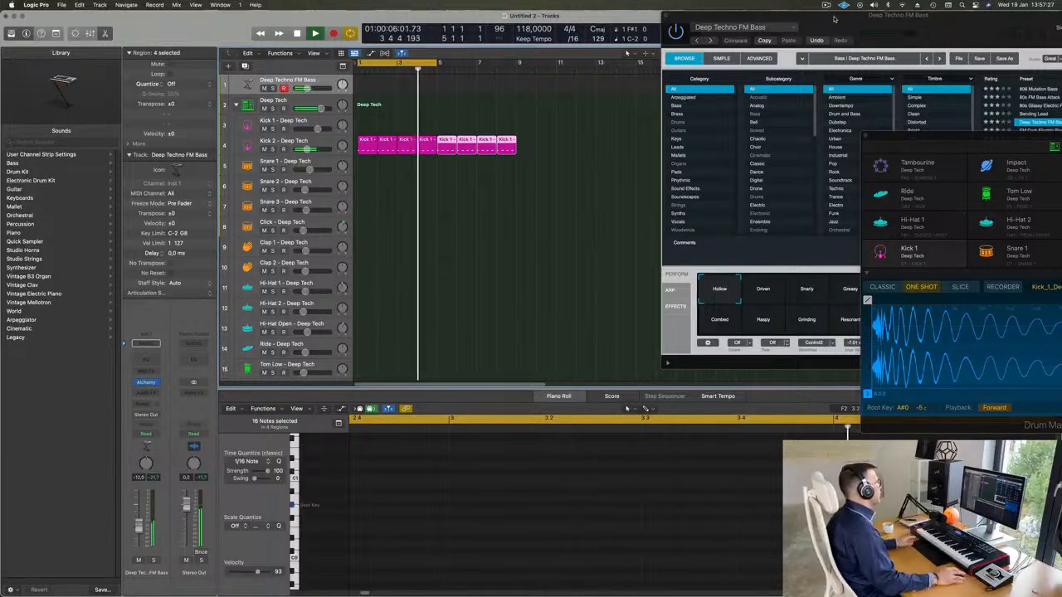
Copy the first Kick 2 region onto the Snare 1 track at bar 1
click(368, 146)
drag(367, 177, 394, 148)
key(space)
click(368, 162)
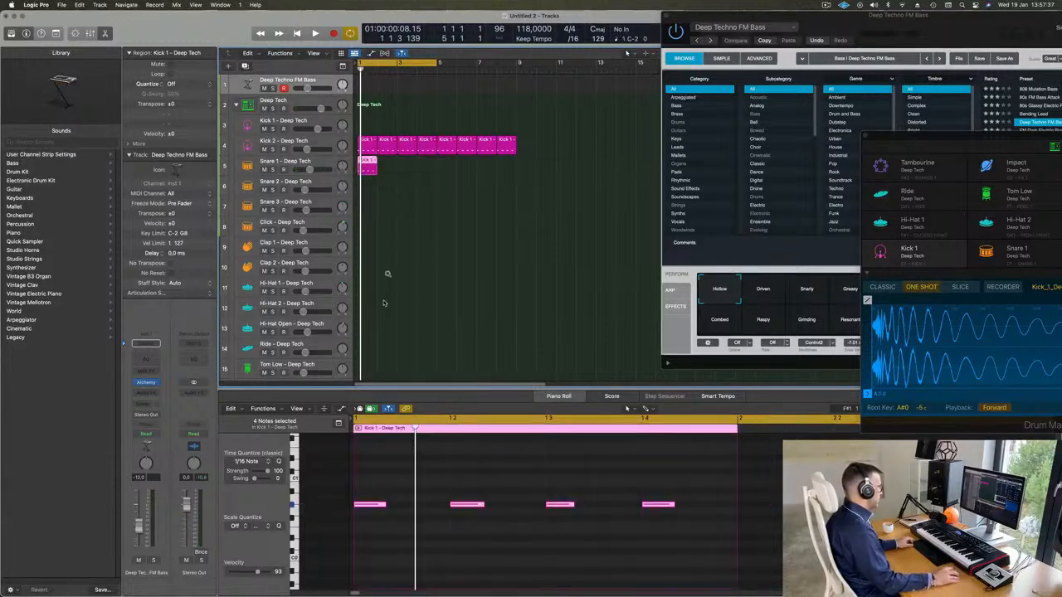
Transpose the Snare 1 region's notes up and delete the ones on beats 1 and 3
drag(380, 492, 721, 539)
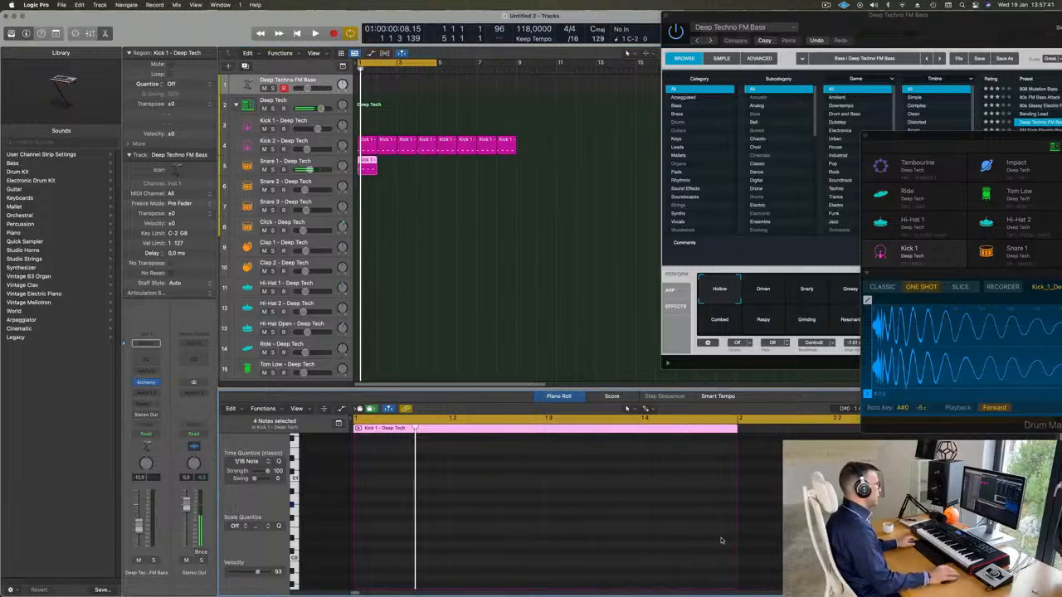
scroll(663, 537, up, 2)
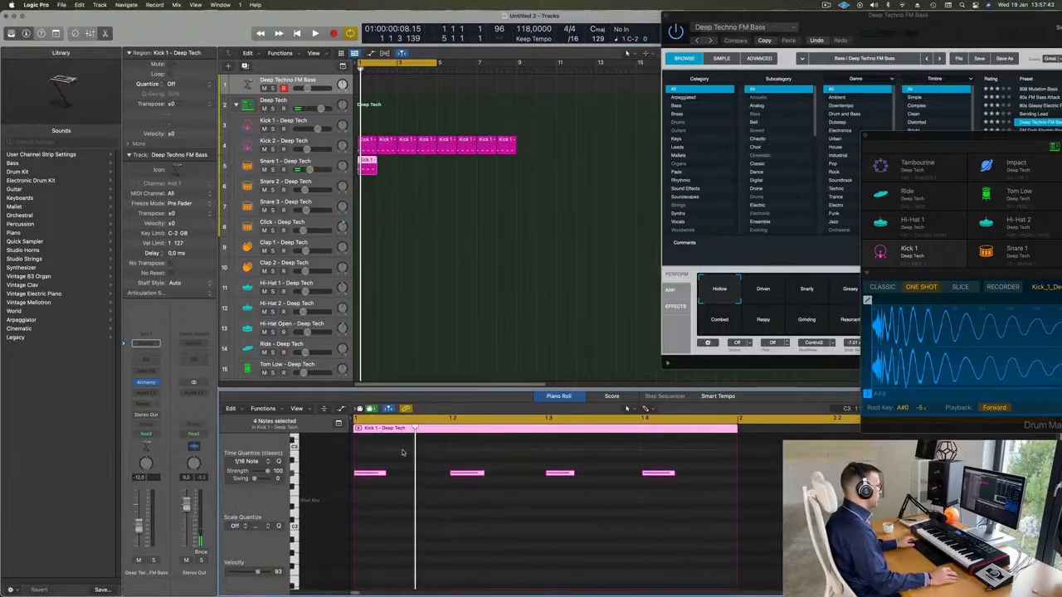
drag(399, 453, 373, 477)
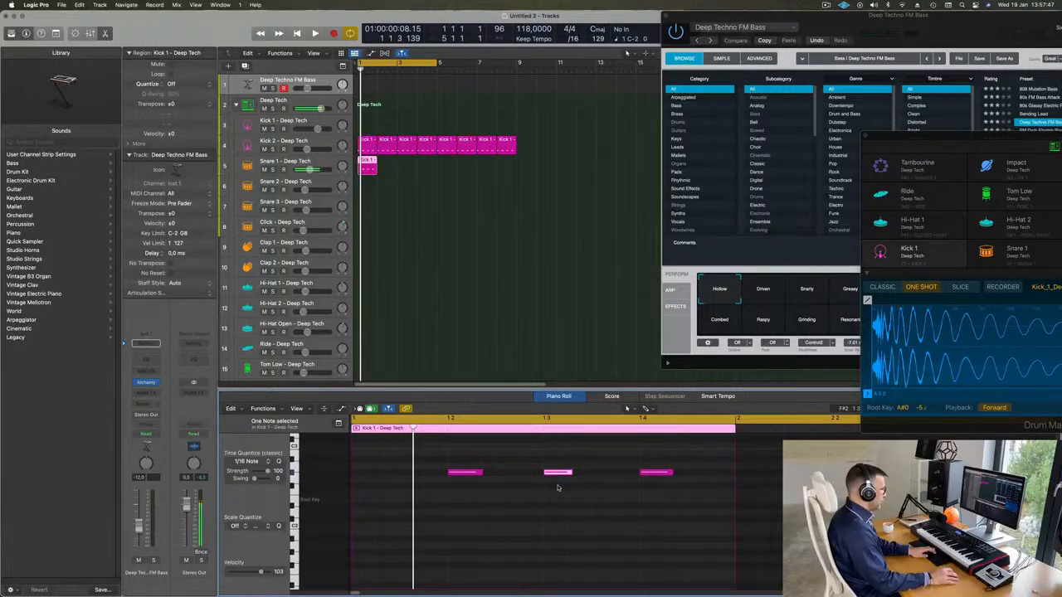
key(Delete)
drag(459, 449, 792, 532)
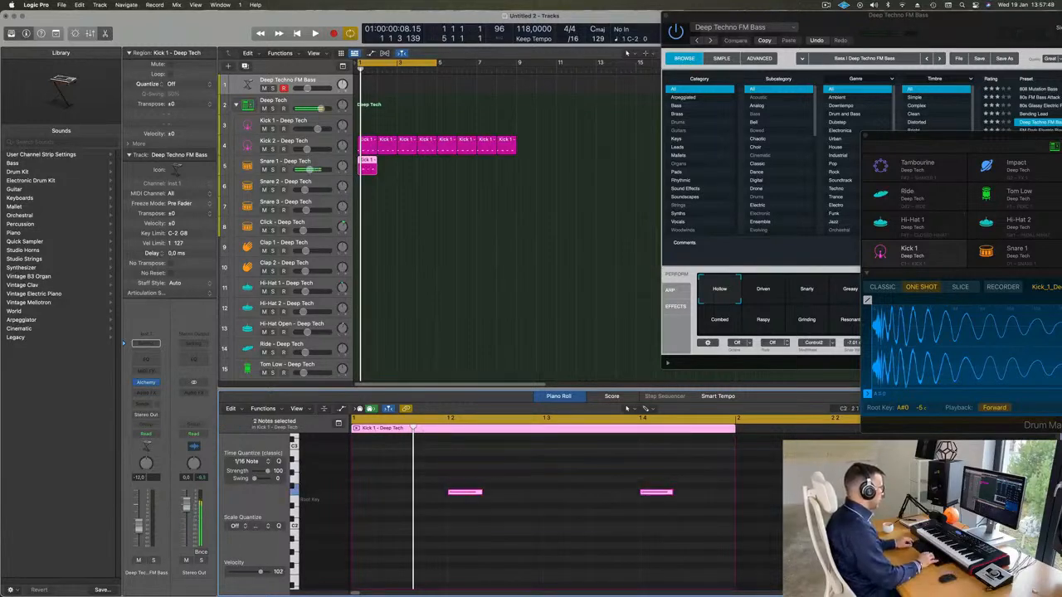
Play the loop and fine-tune the pitch of the two remaining snare notes, transposing them down by semitones
key(space)
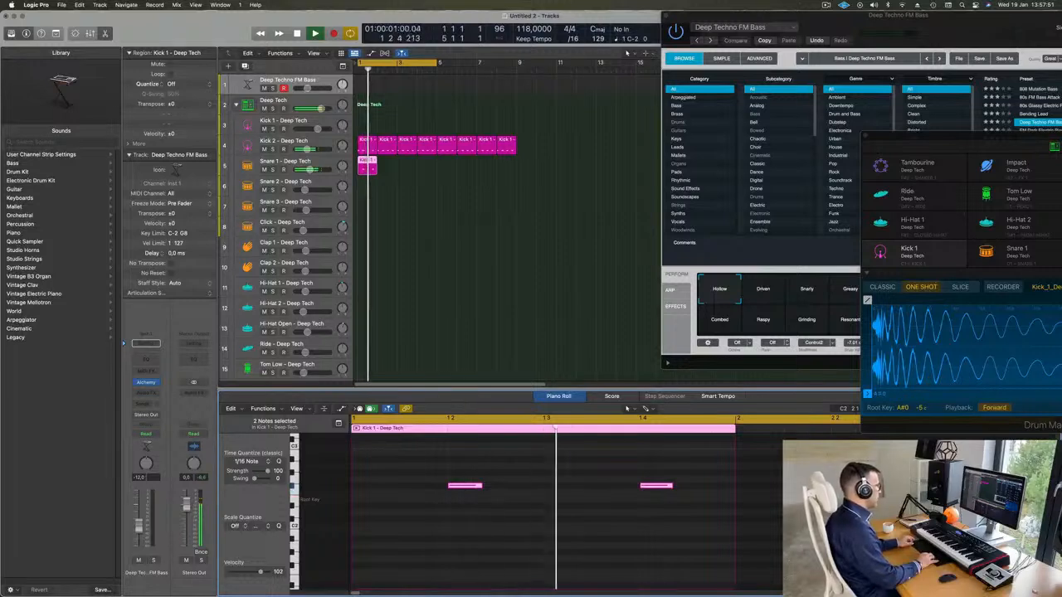
key(alt+Down)
key(alt+Down)
key(alt+Down)
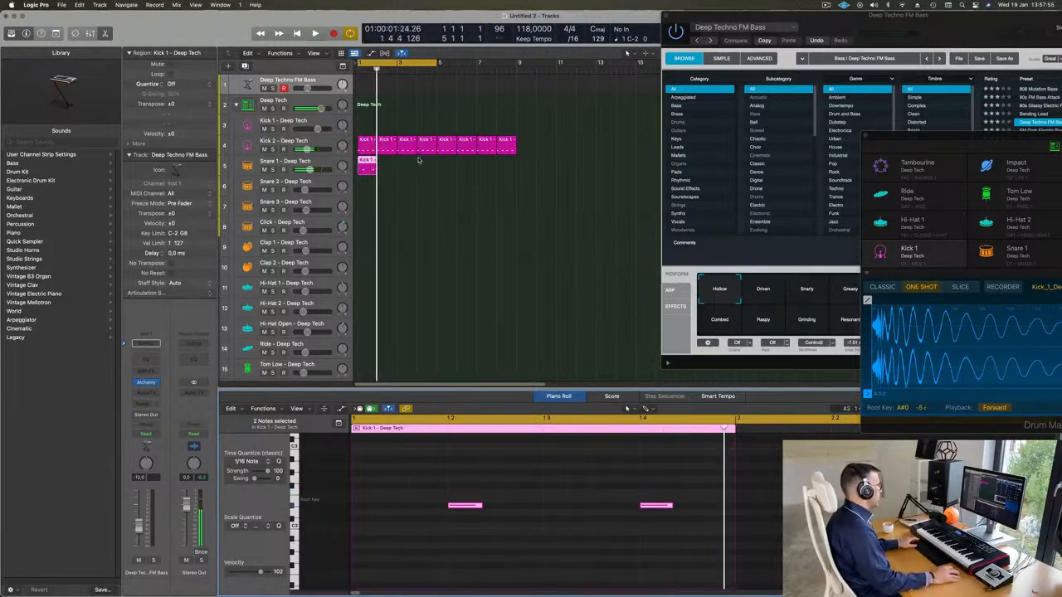
Repeat the one-bar Snare 1 region until it fills the track up to bar 9, and play back the result
click(378, 170)
click(362, 170)
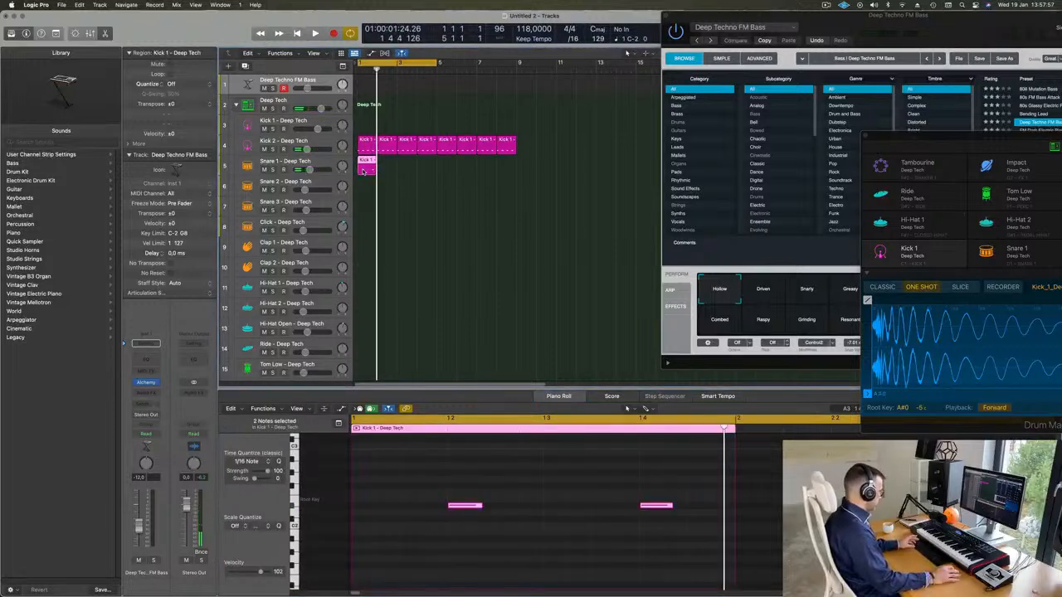
key(super+r)
key(super+r)
key(super+r)
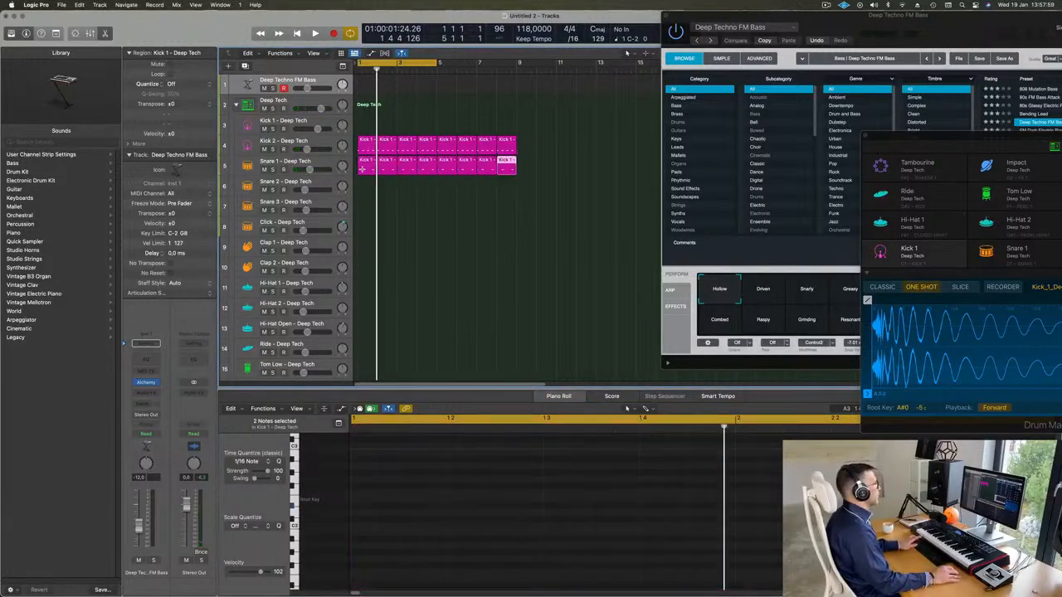
click(401, 180)
key(space)
click(364, 169)
key(space)
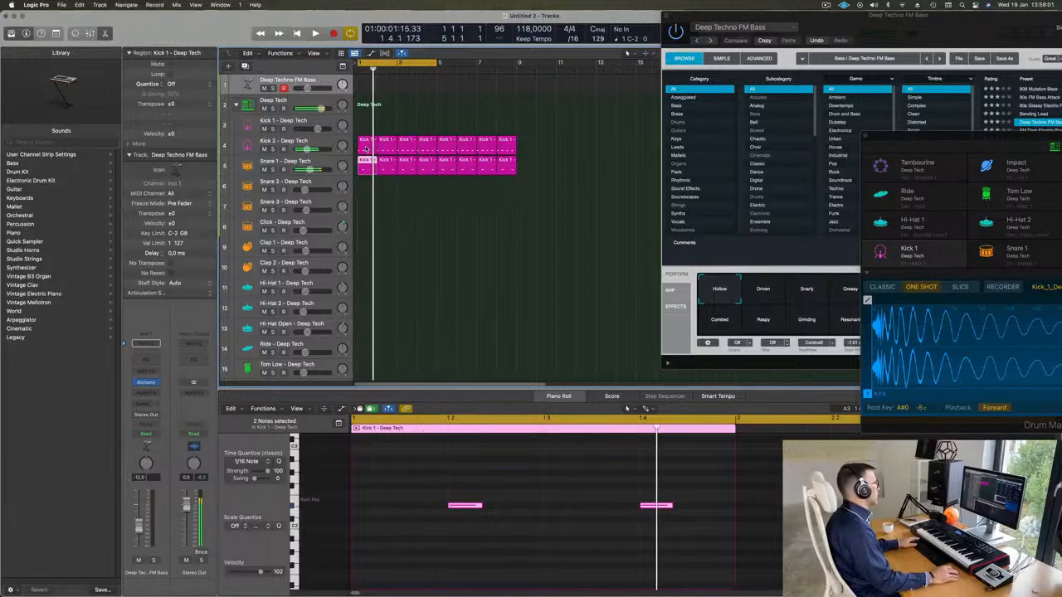
Copy the first Kick 2 region to the Hi-Hat Open track at bar 1, transpose its notes up and shift them onto the off-beats
drag(366, 150, 365, 334)
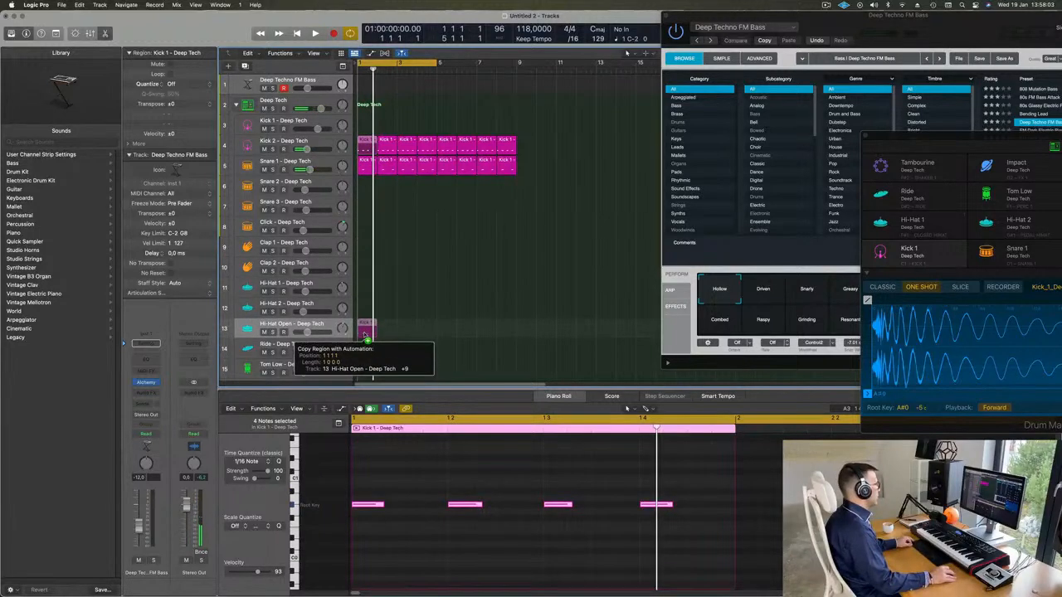
drag(367, 423, 367, 423)
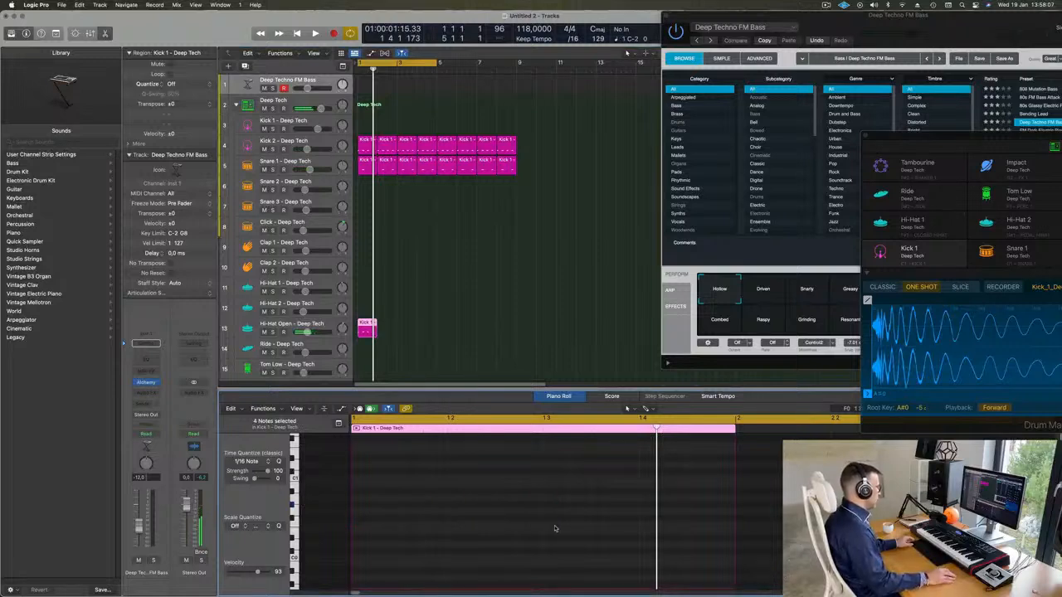
scroll(555, 529, up, 2)
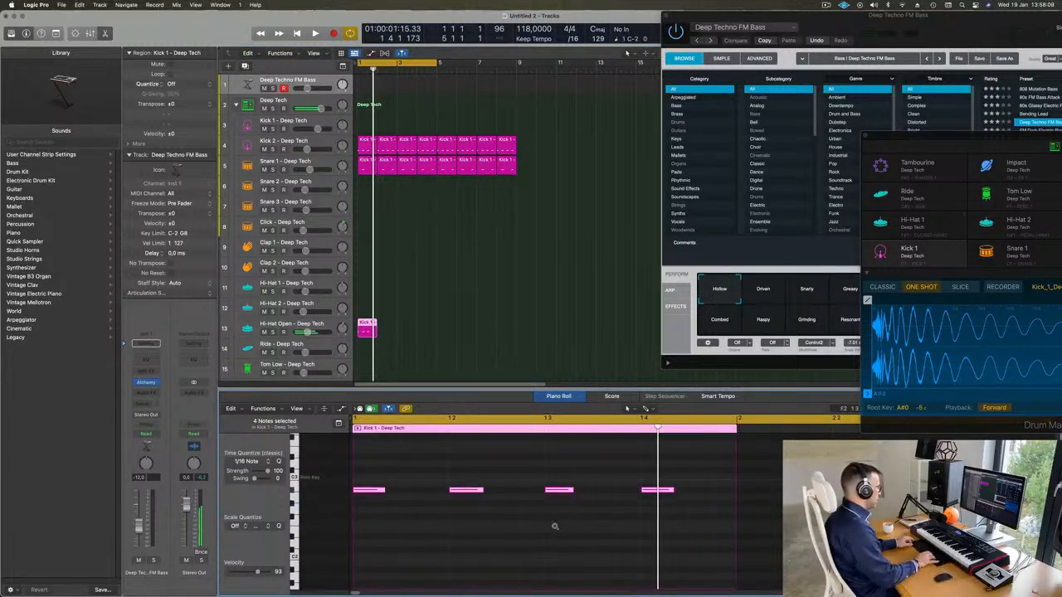
key(space)
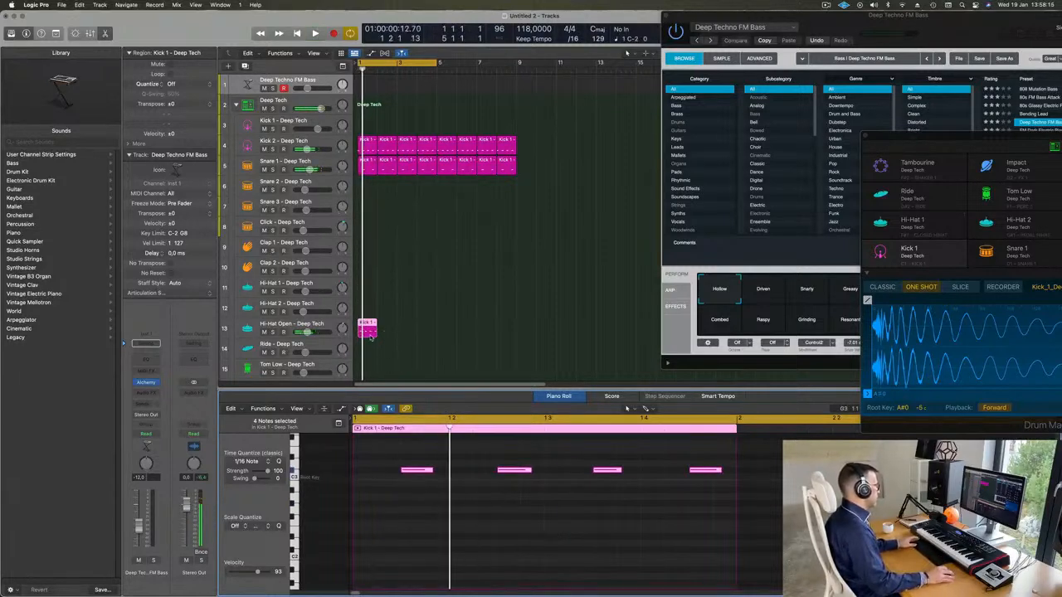
Repeat the Hi-Hat Open region up to bar 9 and start playback of the loop
key(super+r)
key(super+r)
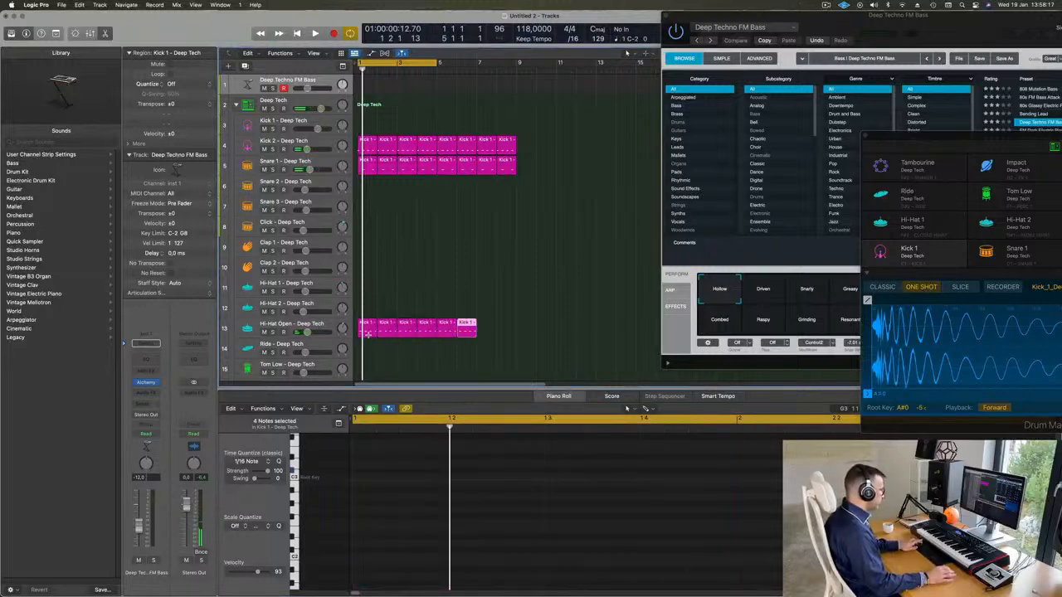
key(space)
click(419, 285)
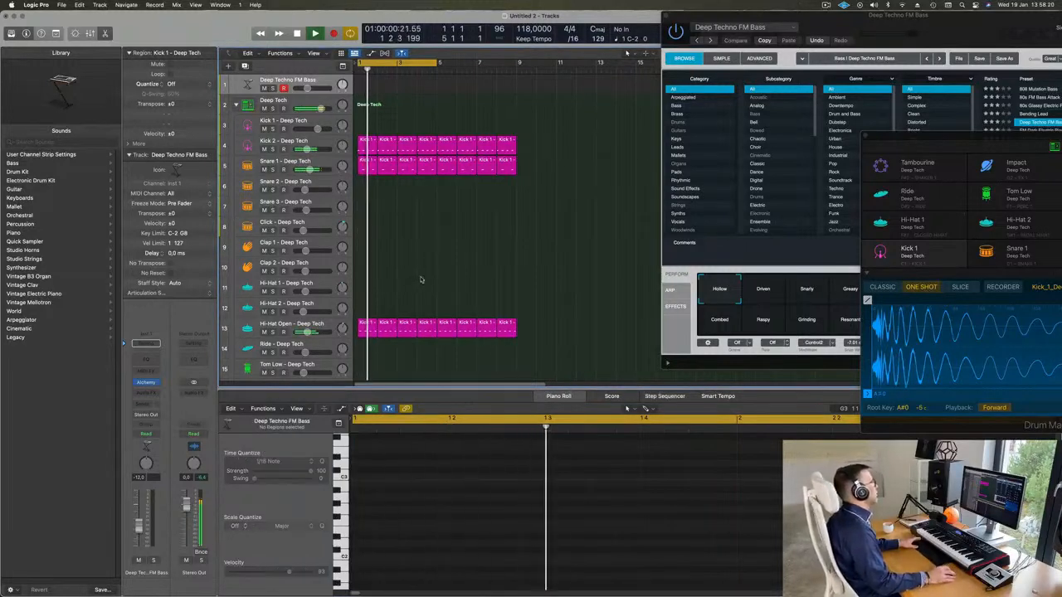
Select the Hi-Hat Open track and lower its volume slightly while listening to the loop
click(333, 326)
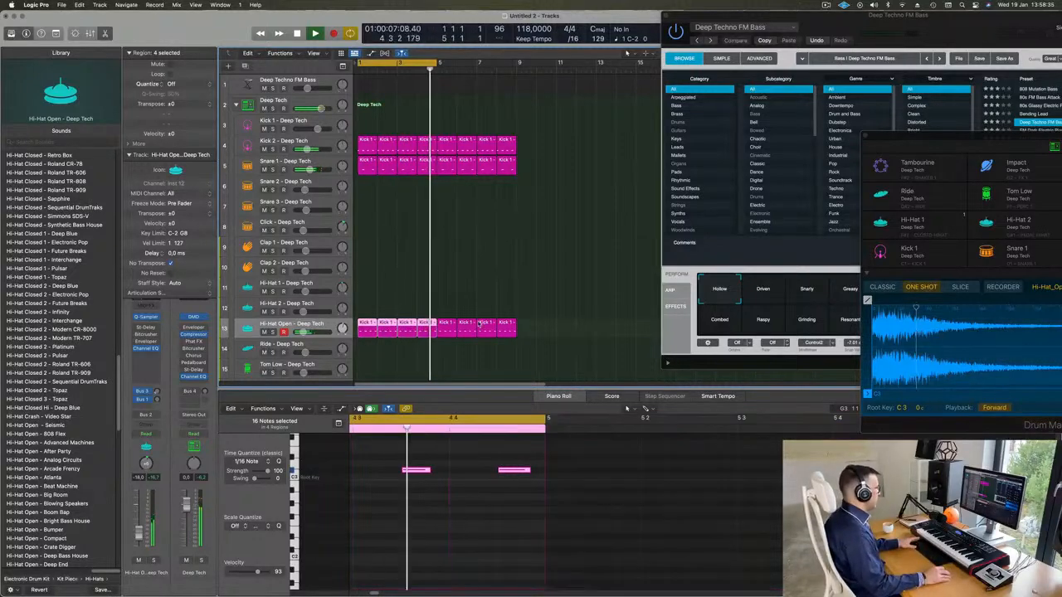
scroll(449, 245, down, 3)
click(408, 184)
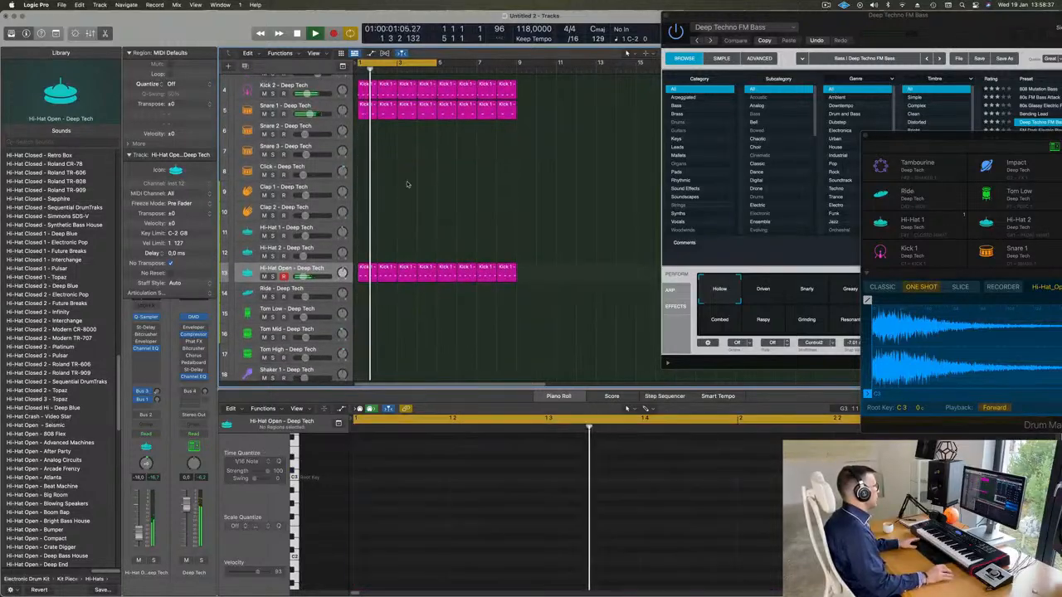
scroll(417, 163, up, 3)
key(space)
Copy the first Snare 1 region to the Tom Low track at bar 1, transpose its notes down and shift them half a beat later
drag(363, 160, 358, 361)
drag(415, 499, 683, 576)
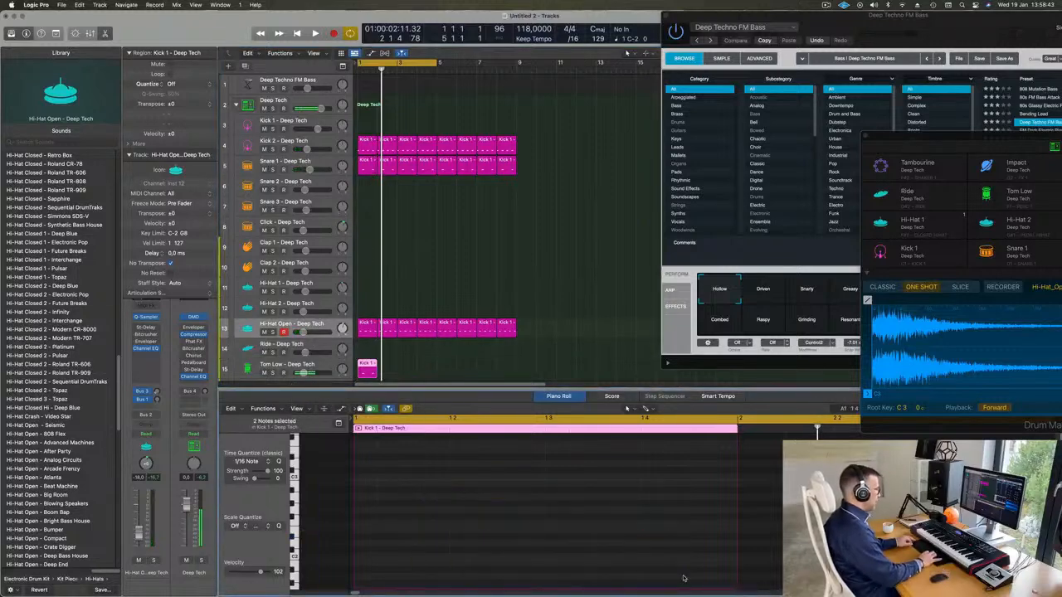
scroll(662, 541, down, 5)
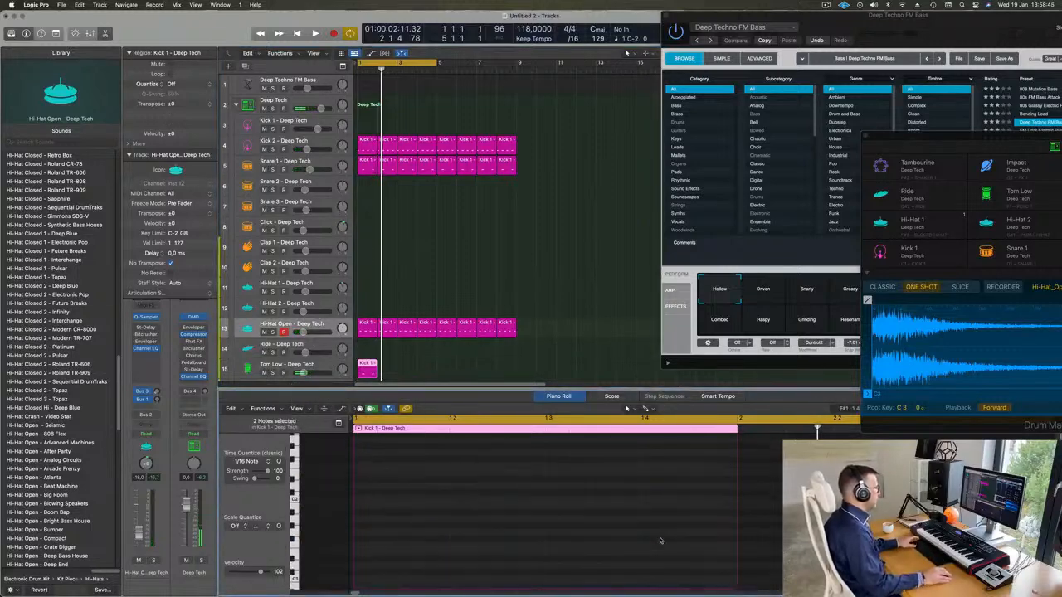
key(space)
drag(616, 562, 676, 570)
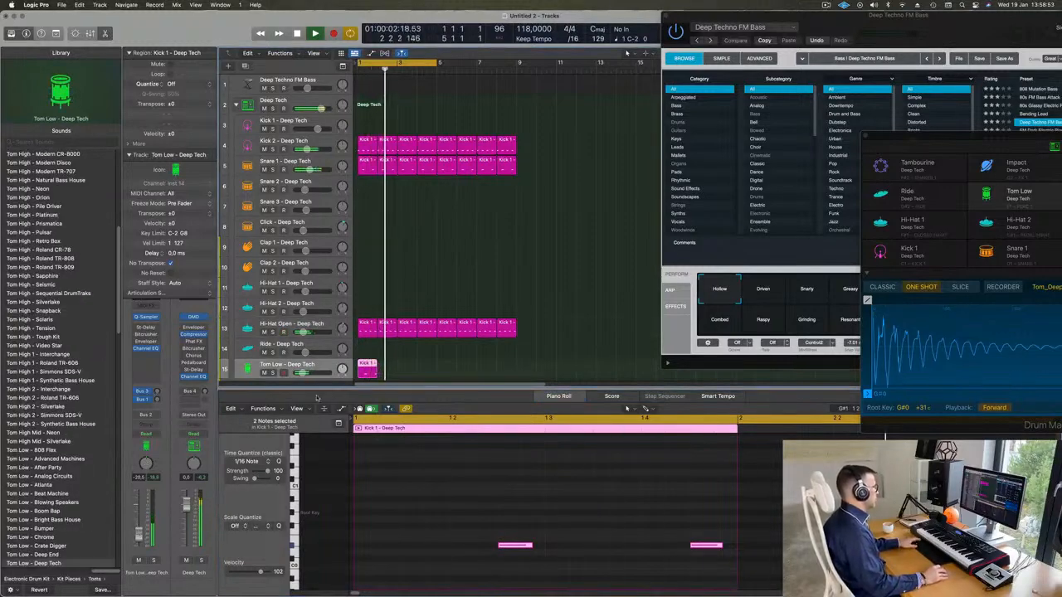
Repeat the one-bar Tom Low region until it fills the track up to bar 9
click(424, 367)
click(361, 369)
key(super+r)
key(super+r)
key(super+r)
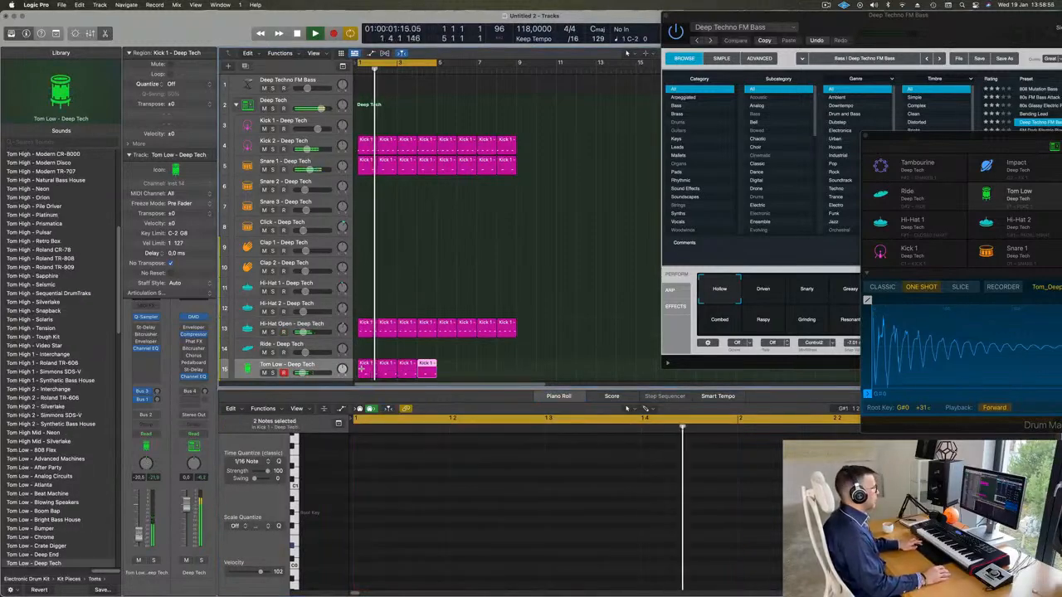
key(super+r)
key(super+r)
key(super+r)
Select all regions, then color and name them by their tracks
scroll(566, 260, down, 5)
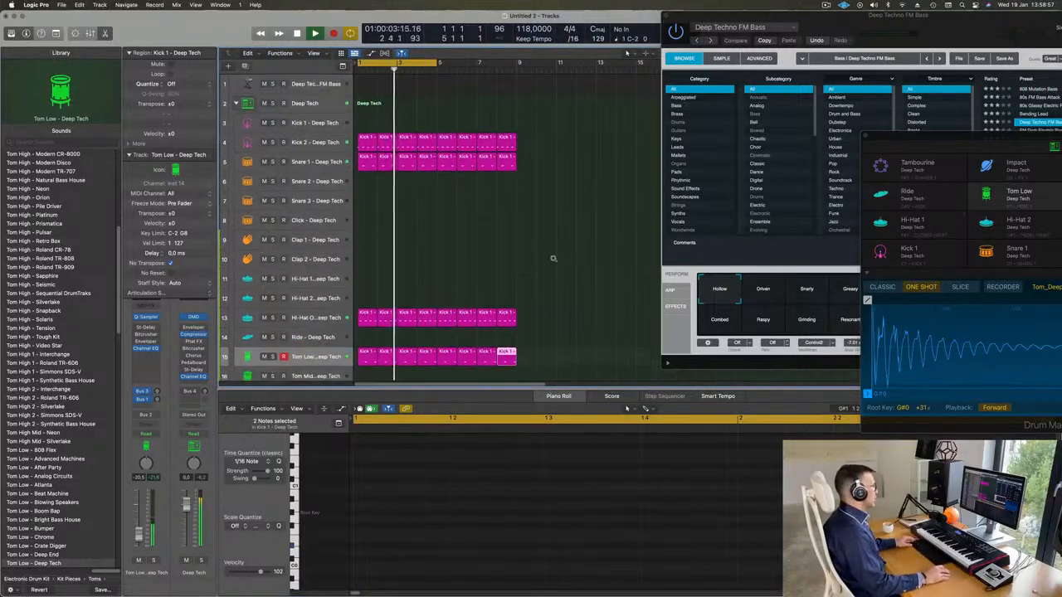
key(super+a)
right_click(479, 148)
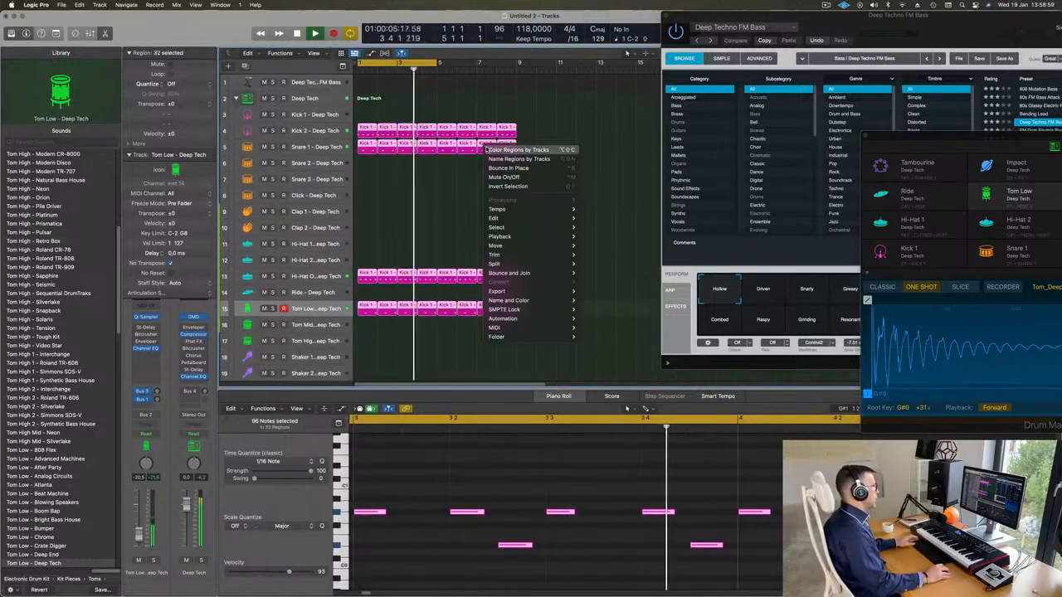
click(492, 147)
right_click(492, 146)
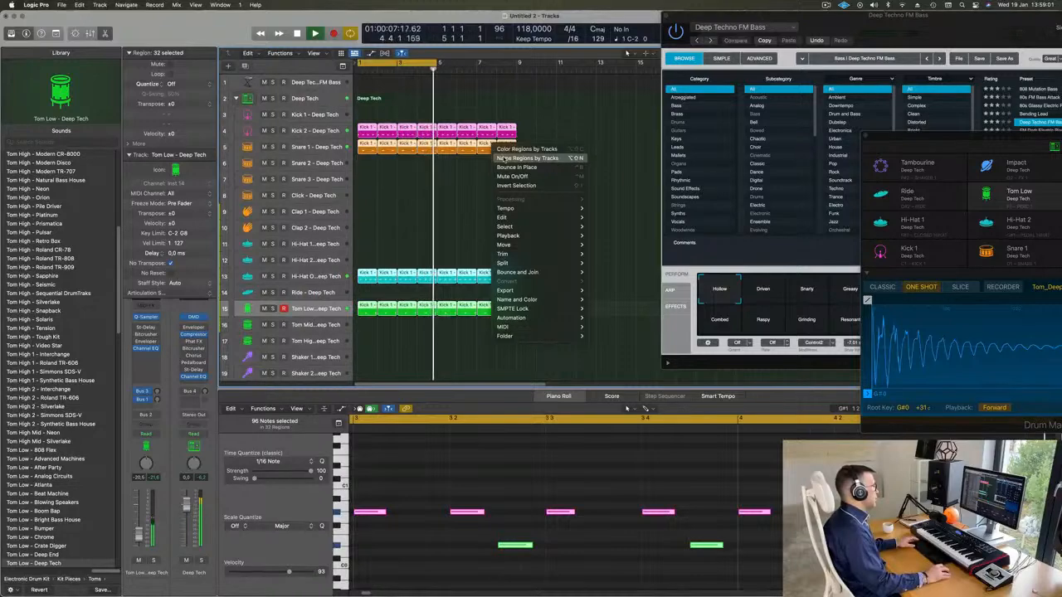
click(505, 145)
right_click(428, 338)
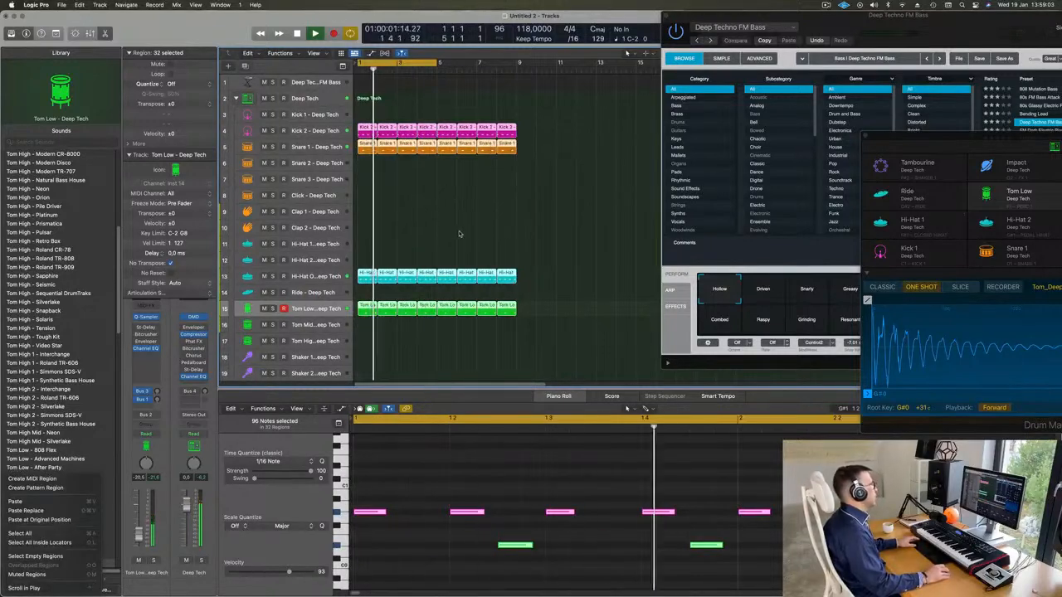
Select the Deep Techno FM Bass track and extend the cycle range to bar 9
click(319, 82)
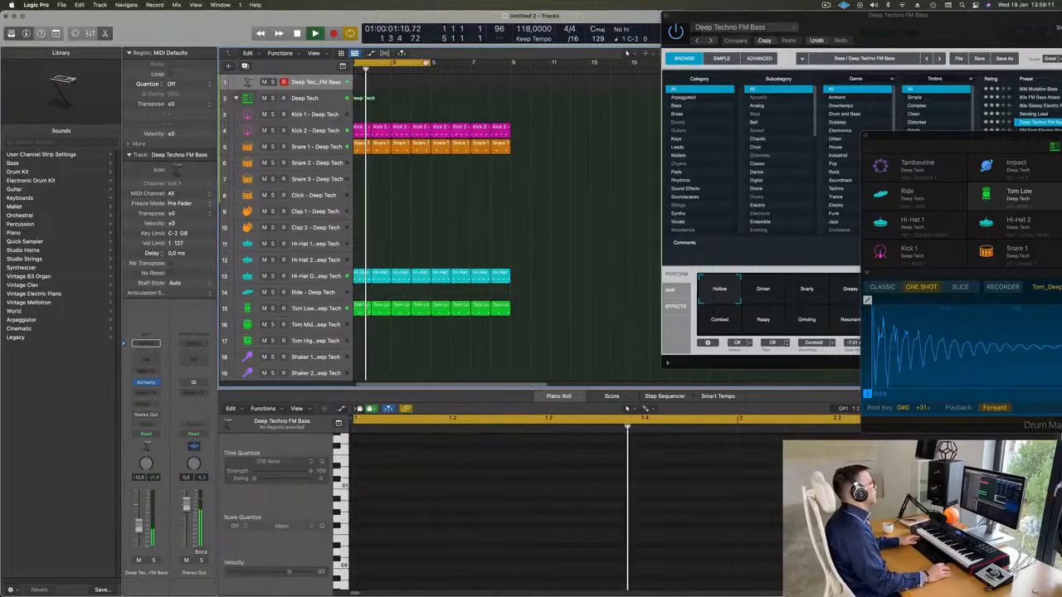
drag(430, 65, 508, 78)
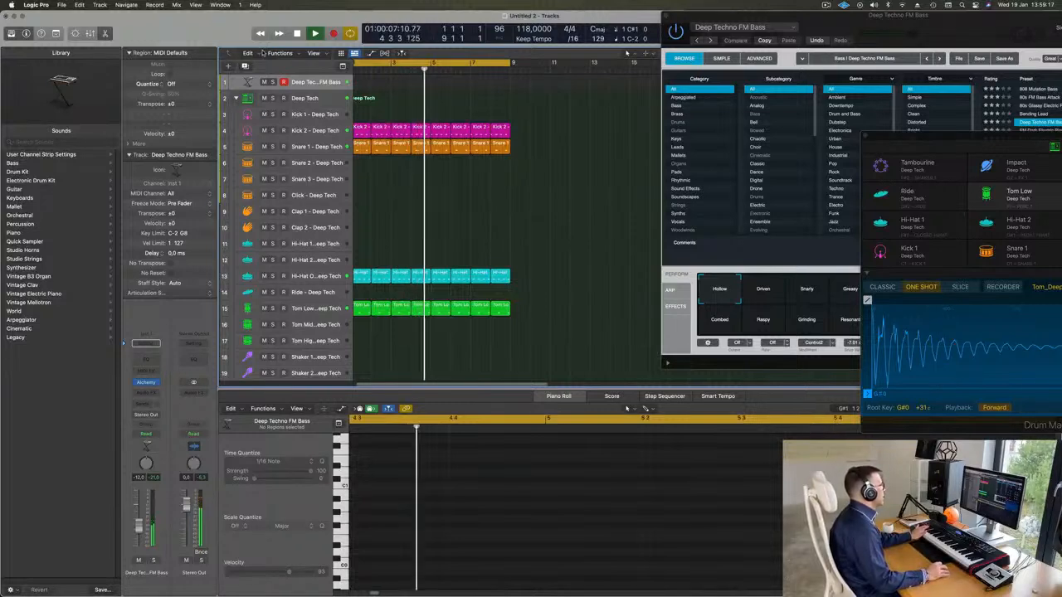
Enlarge the Deep Techno FM Bass track with Track Zoom and record a bass line across the eight-bar cycle
key(ctrl+alt+super+t)
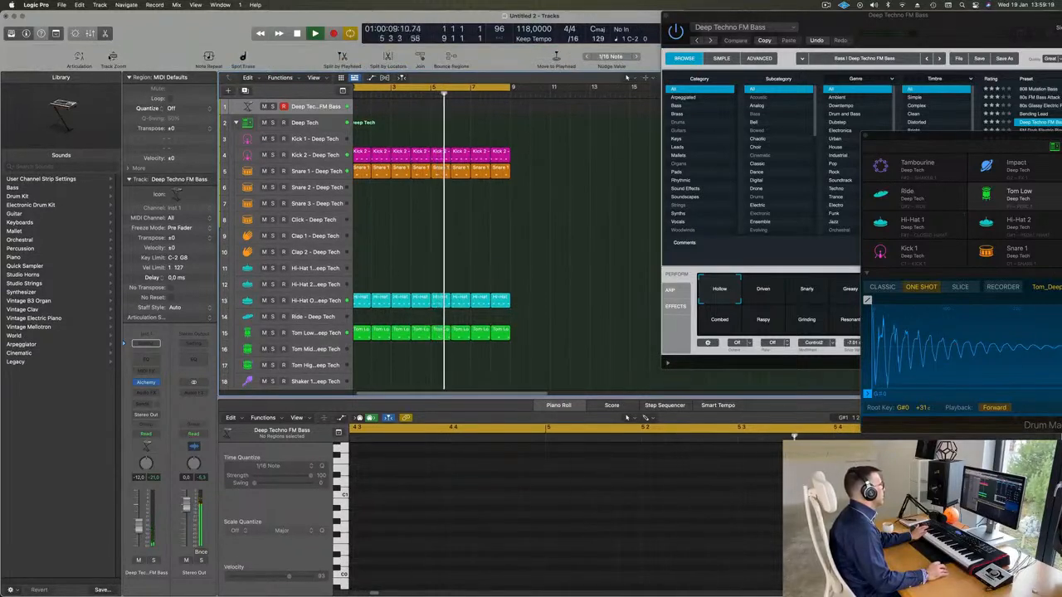
key(ctrl+alt+z)
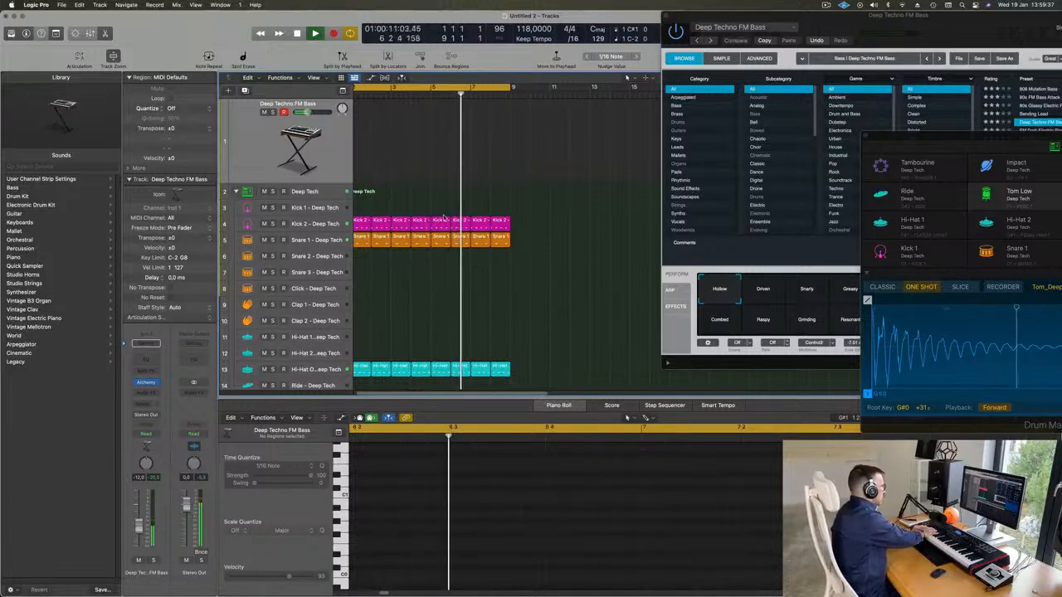
key(r)
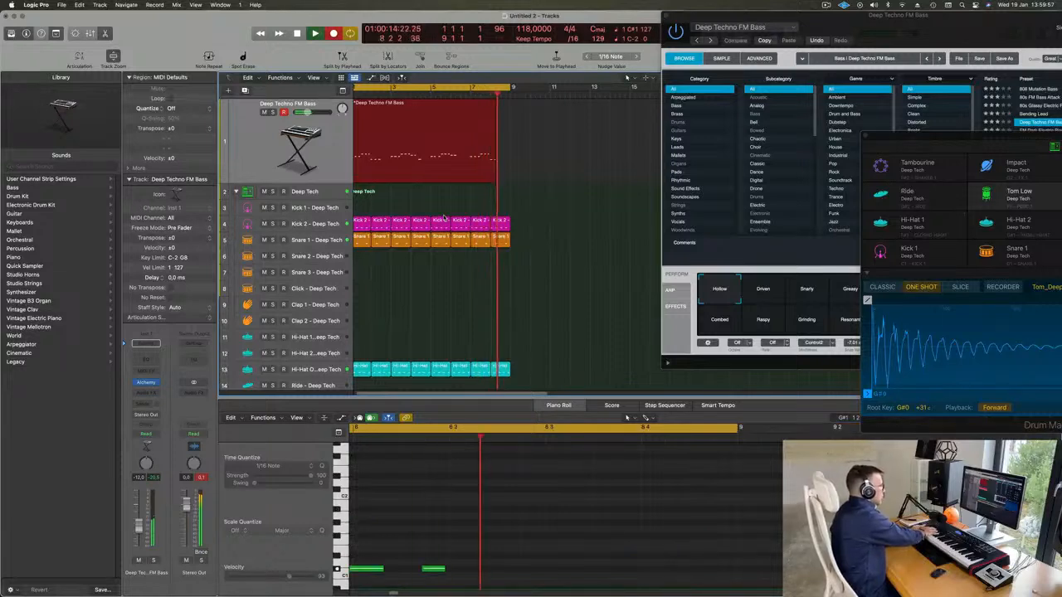
key(space)
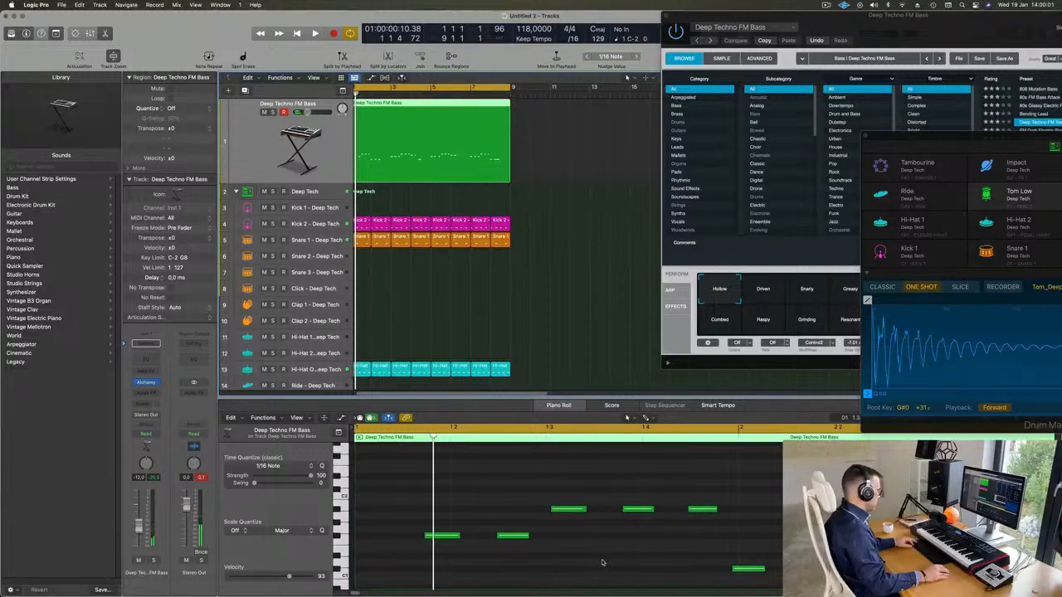
Examine the recorded bass notes together with the drum notes in the Piano Roll and play back the loop
key(super+a)
click(515, 128)
click(461, 117)
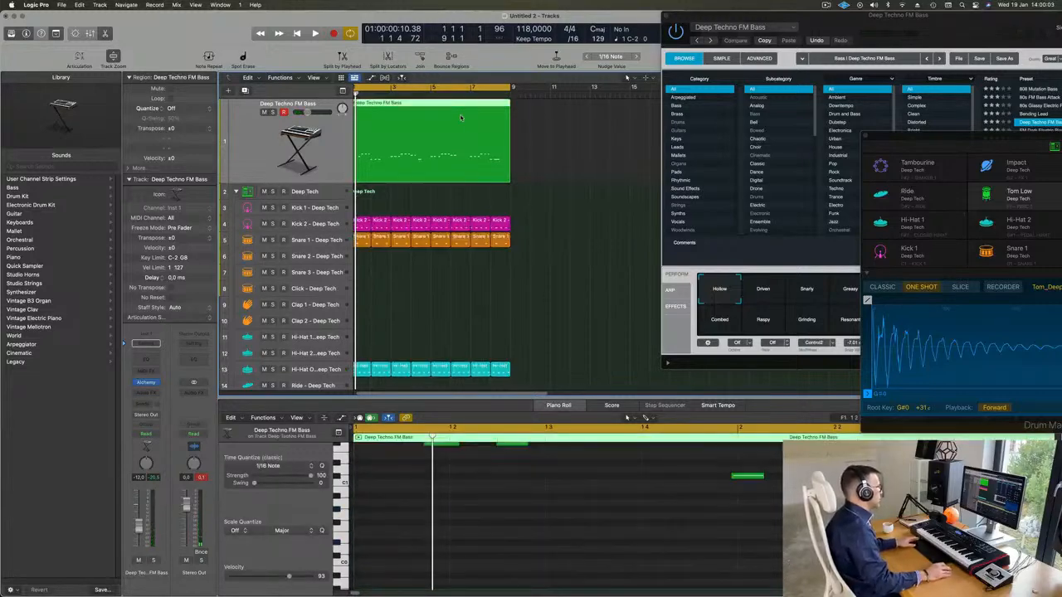
key(super+a)
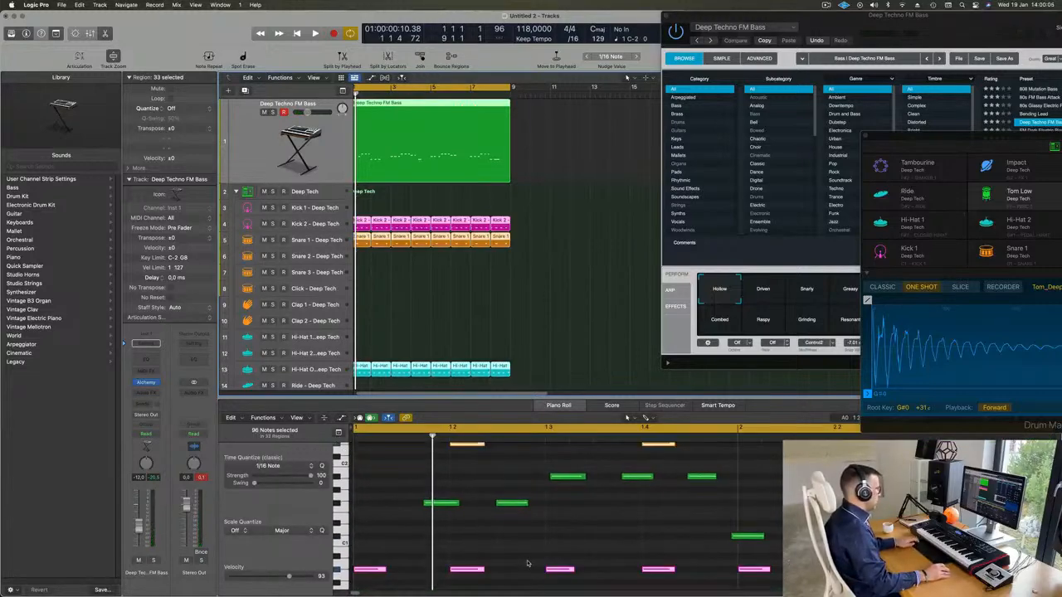
click(558, 318)
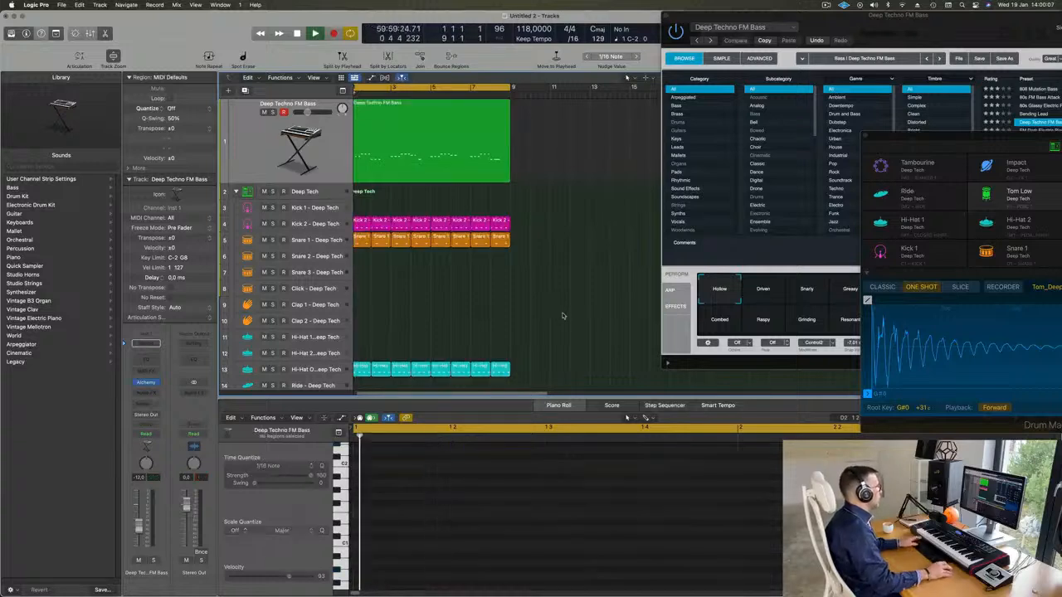
Move the first bass note of the Deep Techno FM Bass region to the start of bar 1 and play it back
key(space)
scroll(478, 532, down, 3)
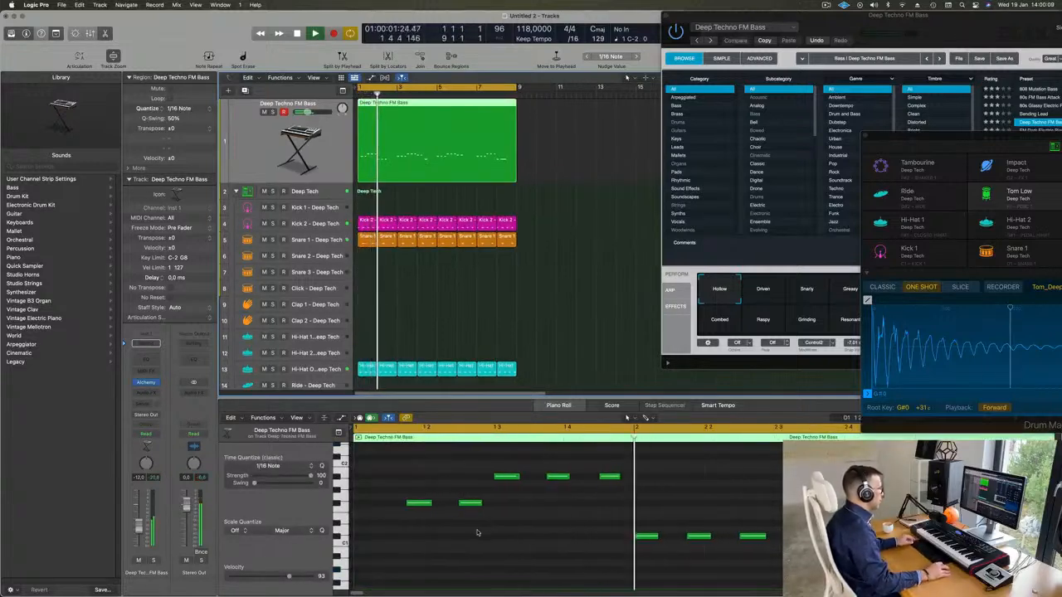
key(space)
drag(405, 504, 370, 506)
key(space)
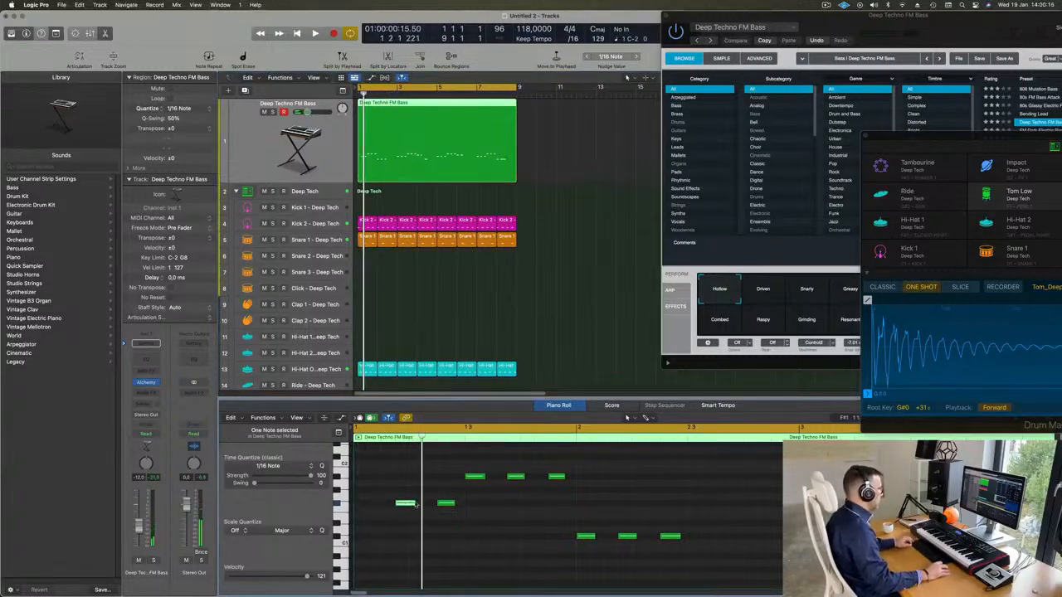
drag(406, 504, 366, 507)
key(space)
Split the Deep Techno FM Bass region at bar 3, delete everything after it and play the remaining two bars
key(super+Left)
key(super+Left)
key(super+Left)
key(super+Left)
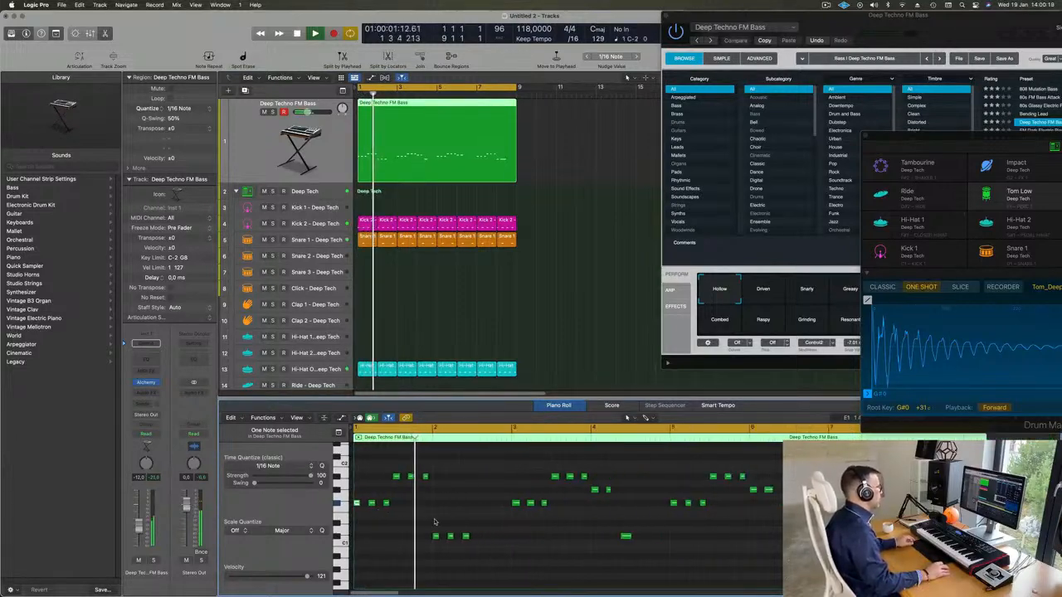
key(super+Left)
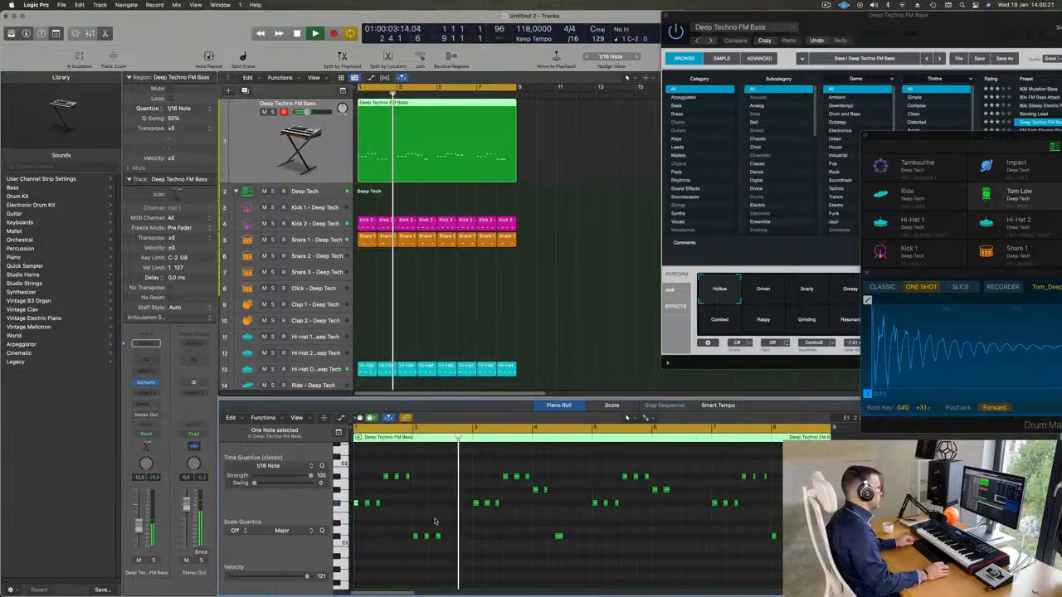
key(super+Right)
scroll(441, 521, left, 1)
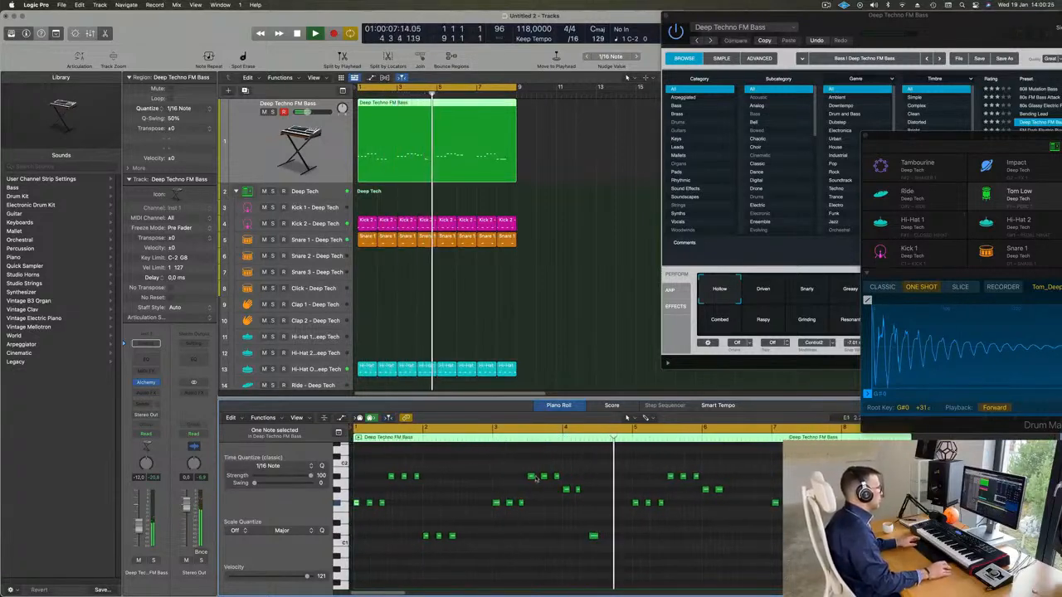
key(Return)
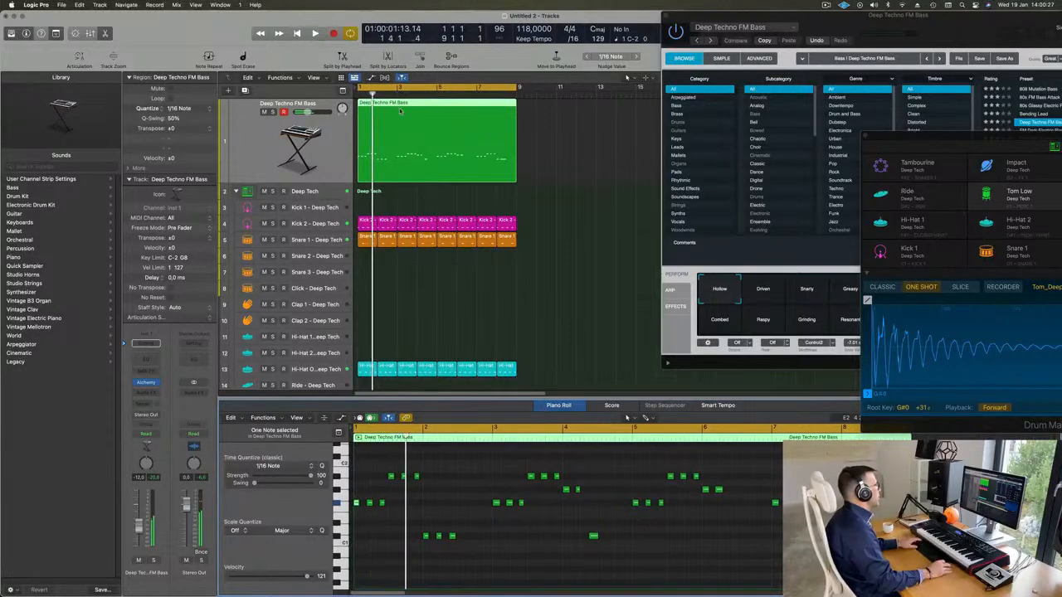
key(Return)
click(400, 121)
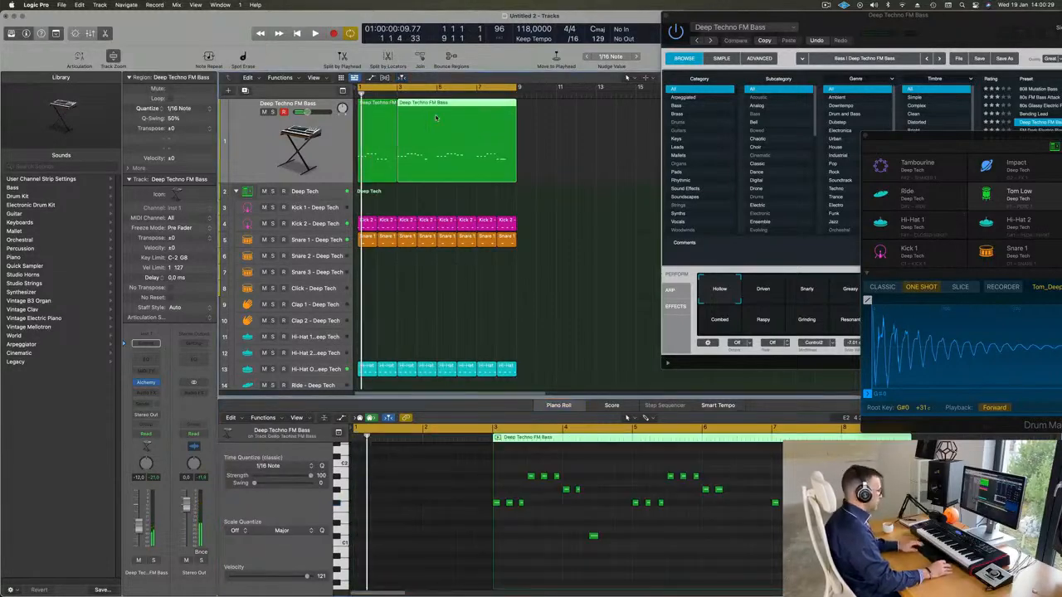
key(Delete)
key(space)
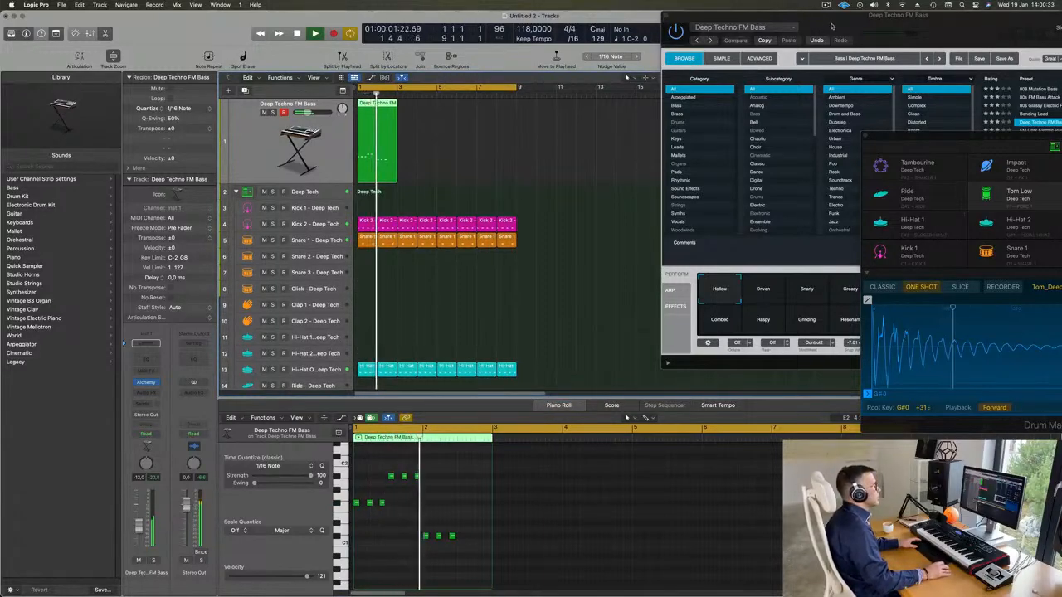
Copy the two-bar bass region to bar 3, and both regions to bar 5, filling the eight-bar cycle
drag(831, 25, 777, 107)
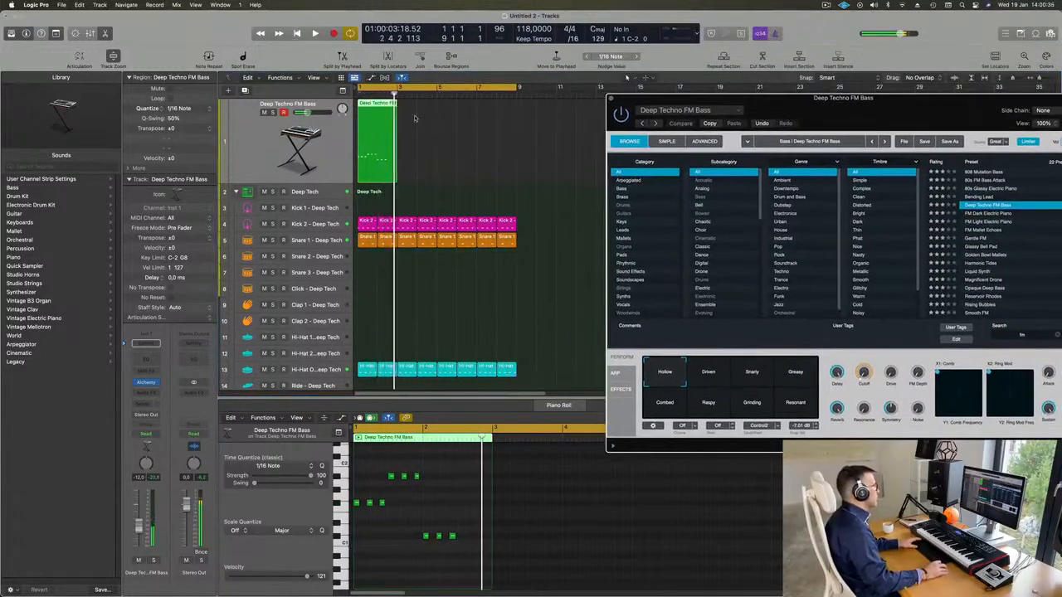
drag(369, 107, 410, 115)
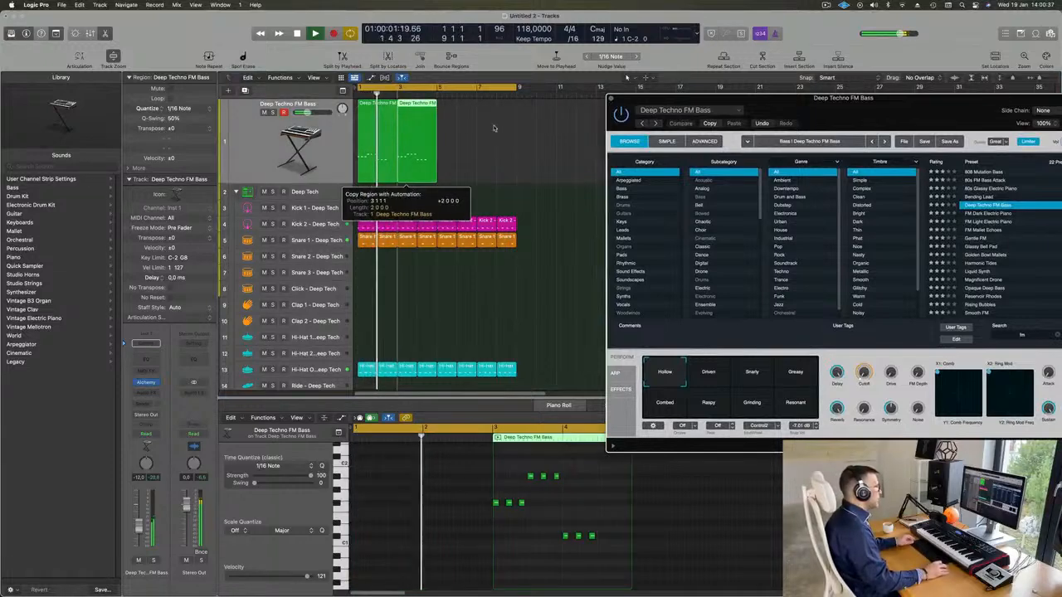
drag(519, 128, 352, 142)
drag(400, 107, 453, 116)
Play the loop from the start and raise the Deep Techno FM Bass track volume to -7.4 dB
key(Return)
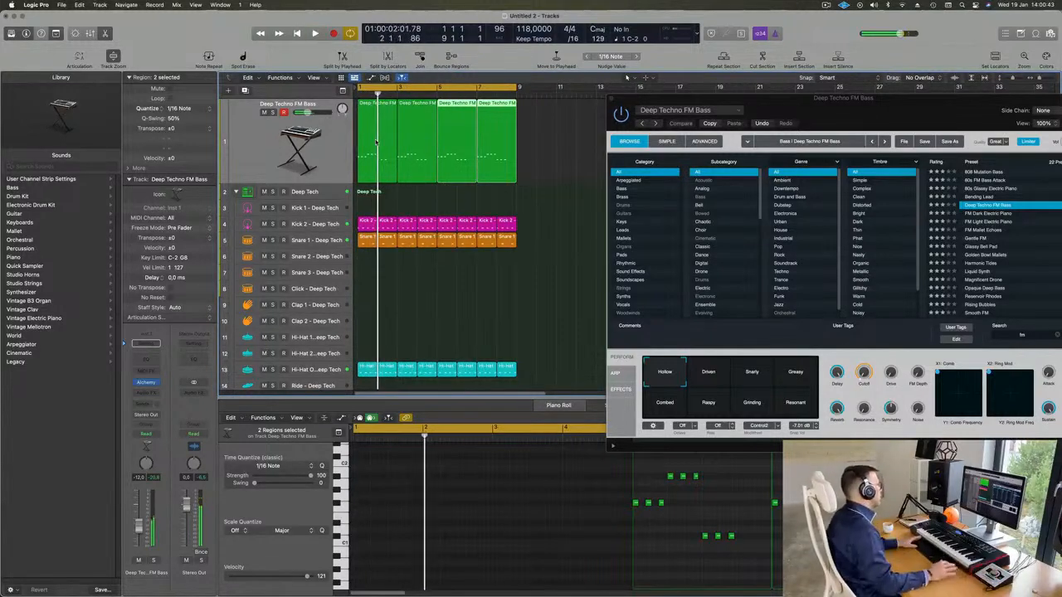
key(Return)
scroll(376, 142, down, 3)
scroll(365, 166, up, 3)
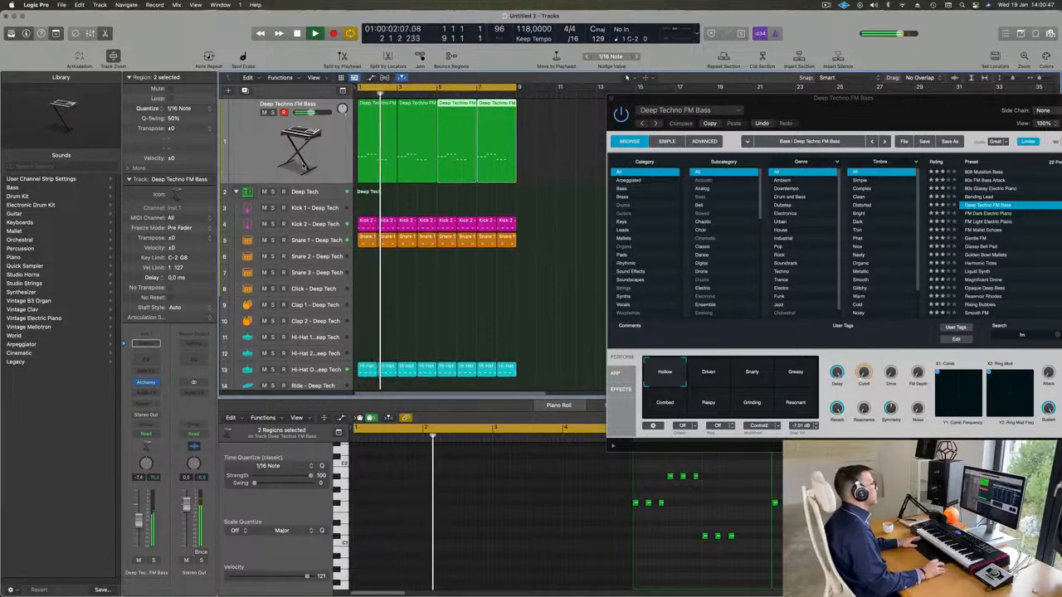
Duplicate the Deep Techno FM Bass track with its settings and copy the first bass region onto the new track
click(259, 140)
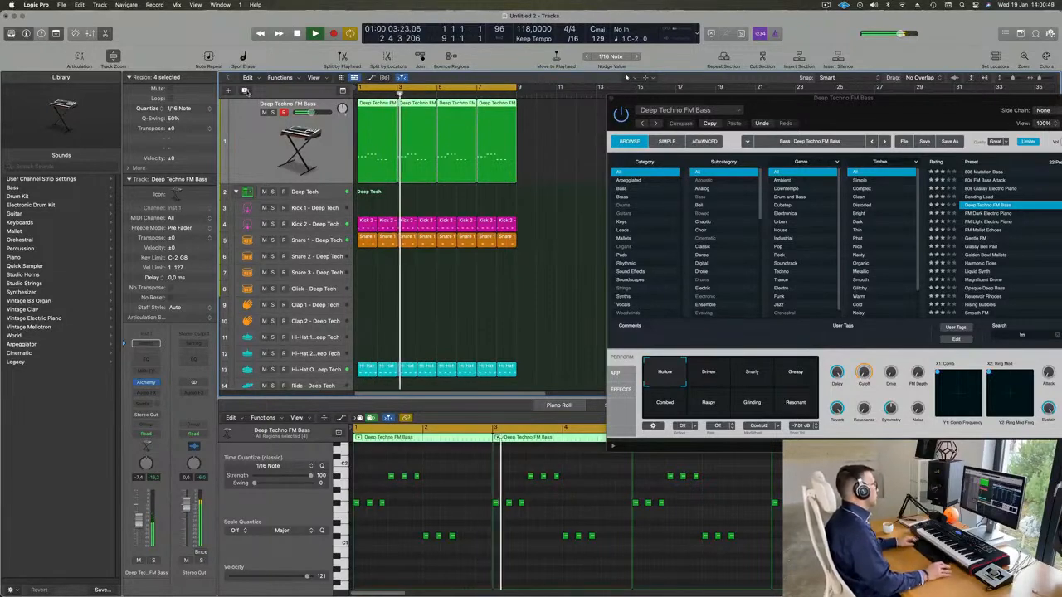
click(245, 90)
drag(373, 111, 380, 153)
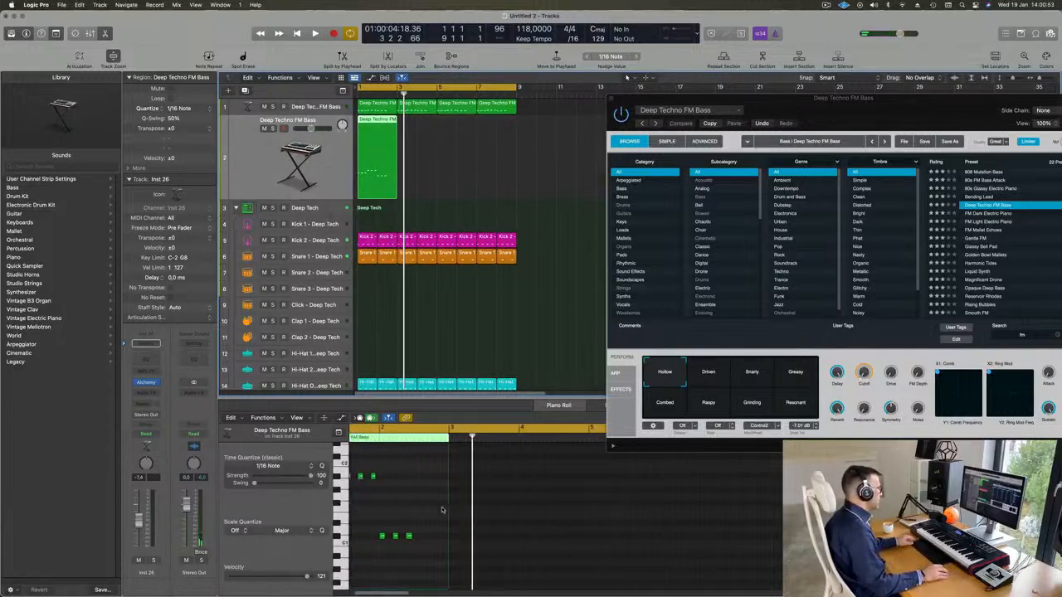
Reduce the copied region to a single F#1 note at position 2 3 1 1 with length 0 2 0 0
drag(365, 476, 463, 551)
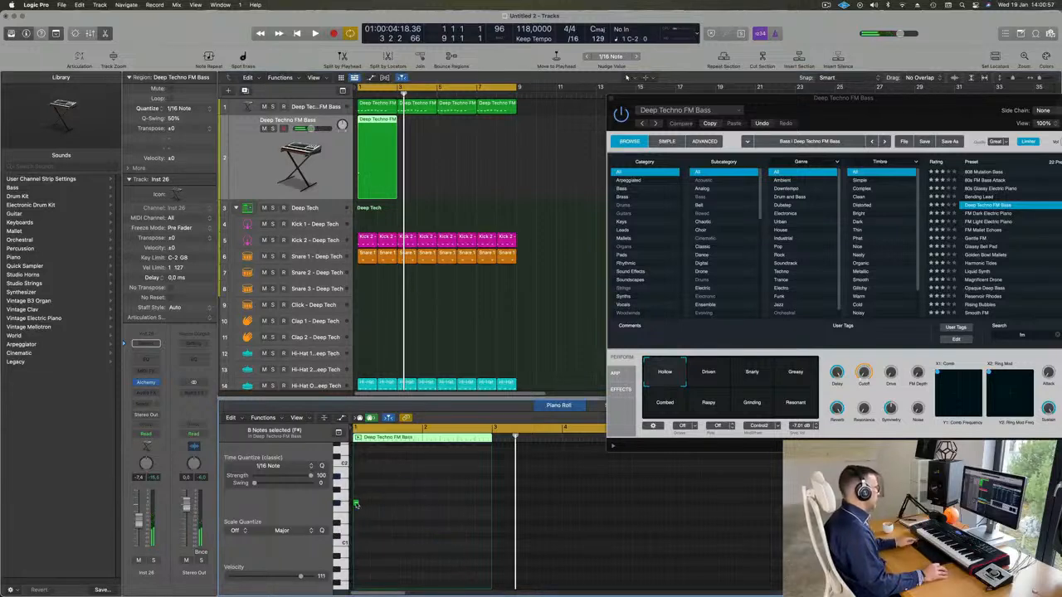
drag(356, 503, 484, 504)
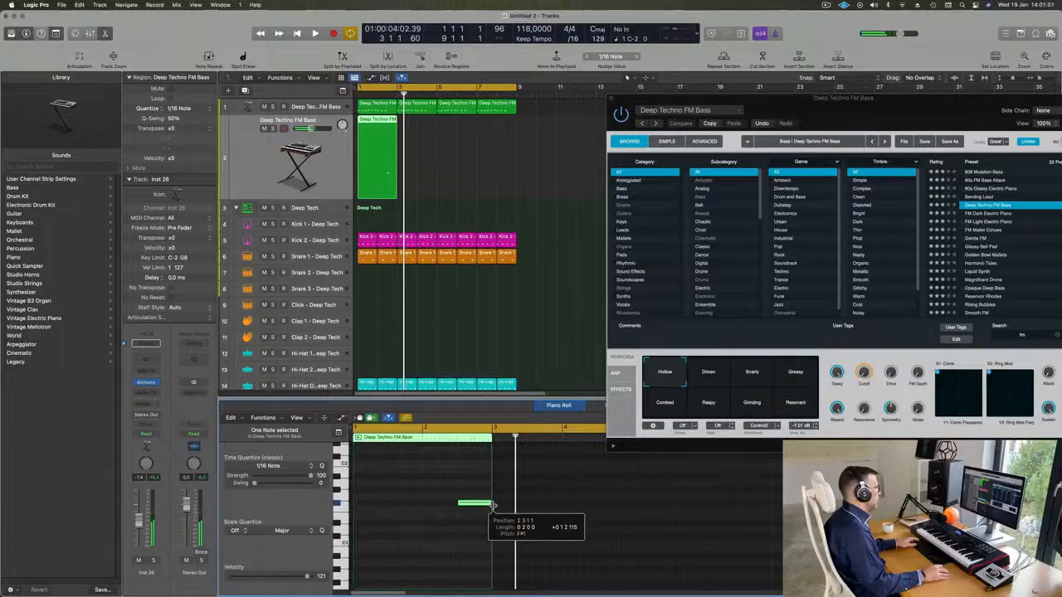
click(390, 137)
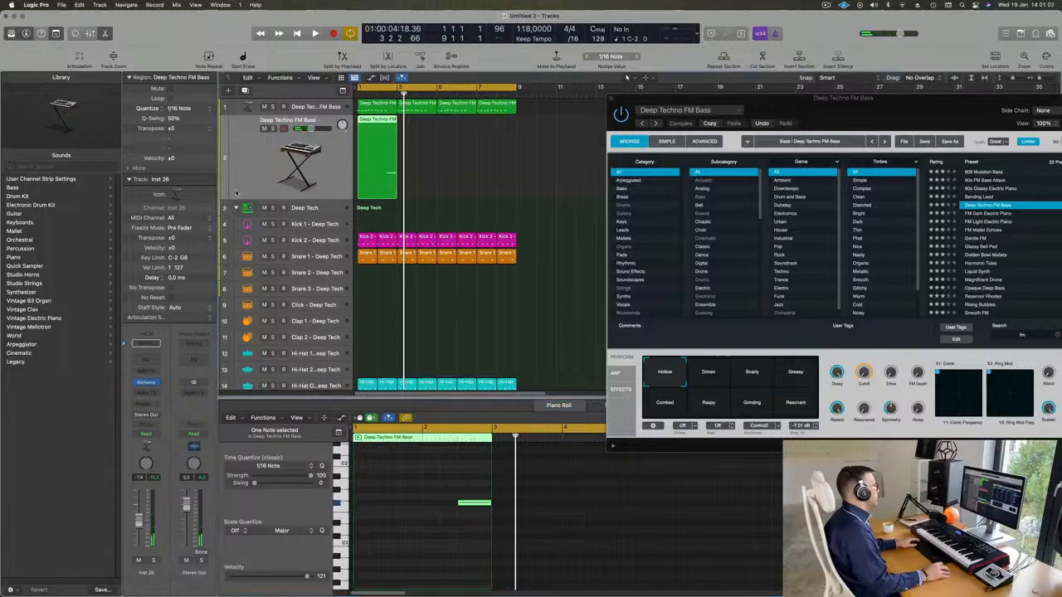
Load the Short Vox Brass preset from the Brass category into the duplicated track's Alchemy and set the track volume to -12.4 dB
click(146, 384)
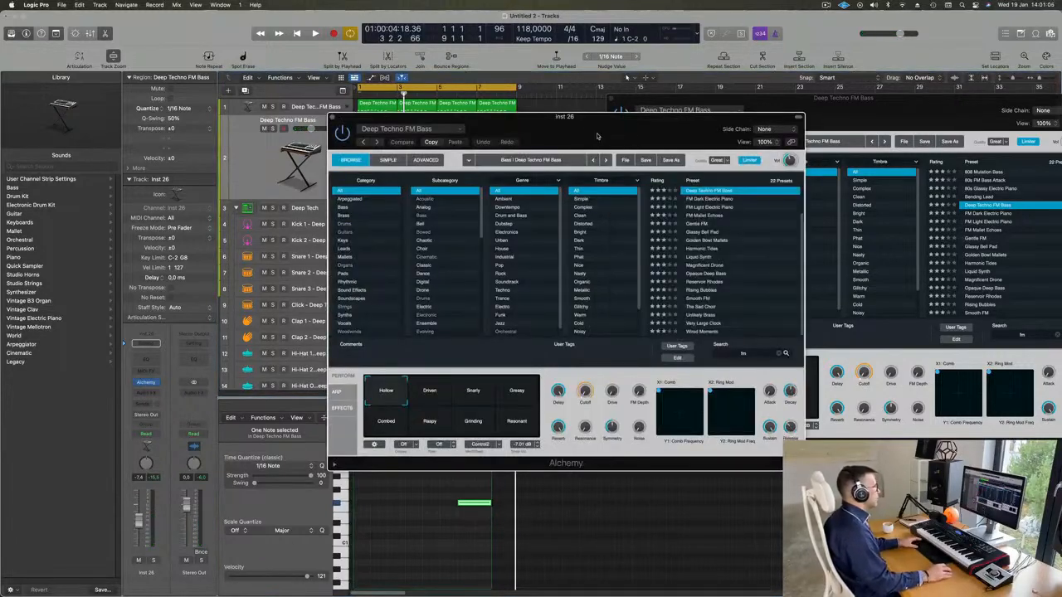
key(space)
drag(551, 147, 688, 176)
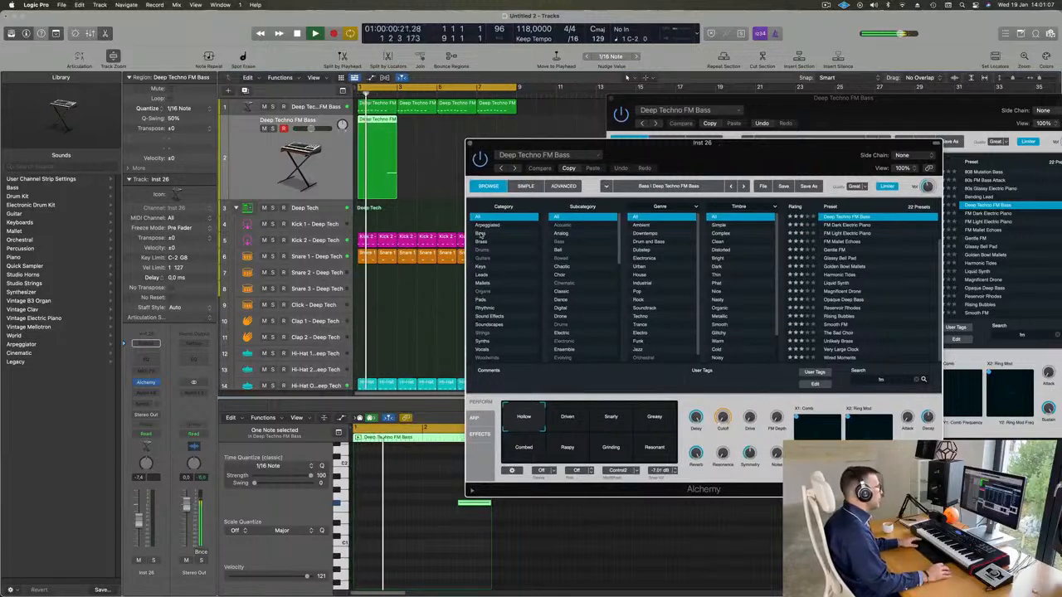
click(486, 242)
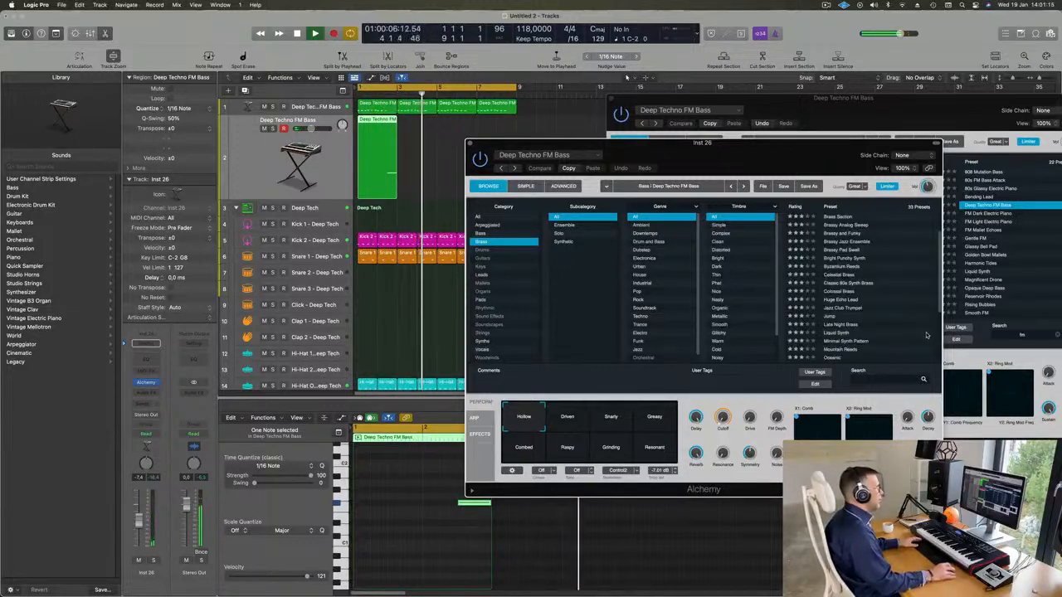
scroll(843, 303, down, 4)
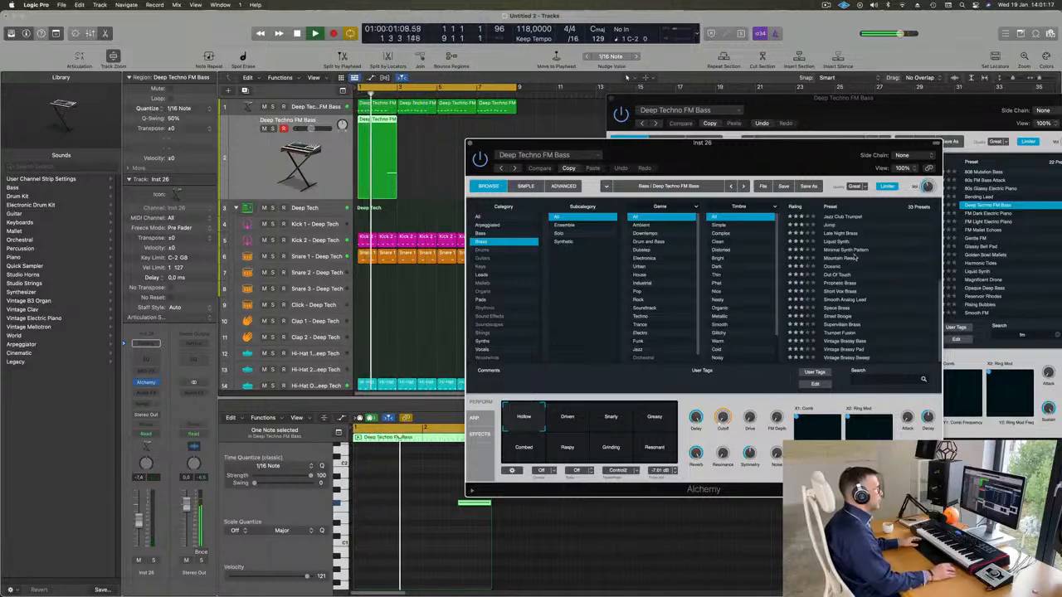
click(844, 293)
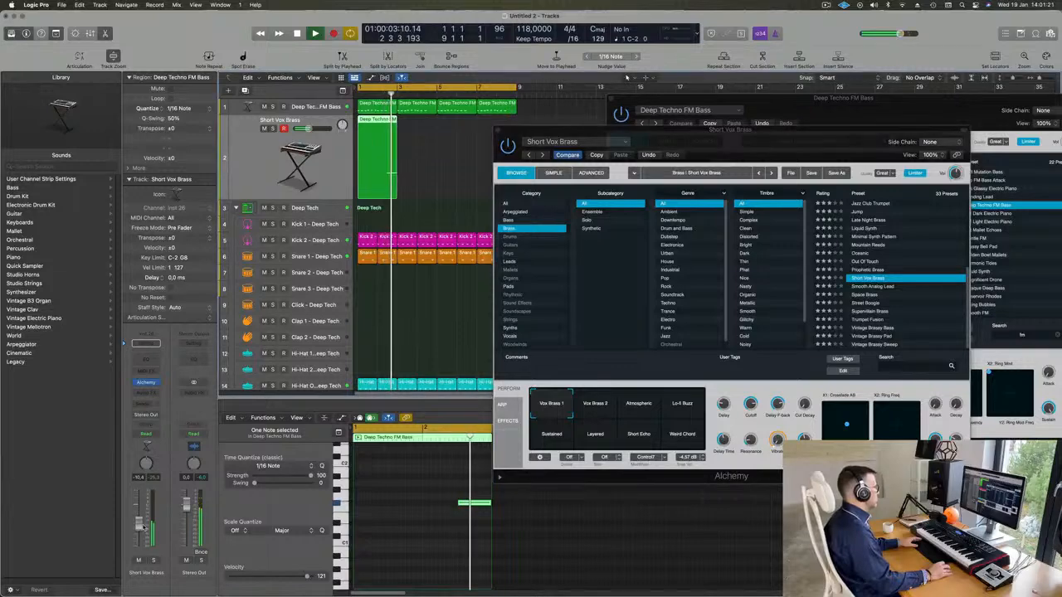
drag(795, 138, 824, 99)
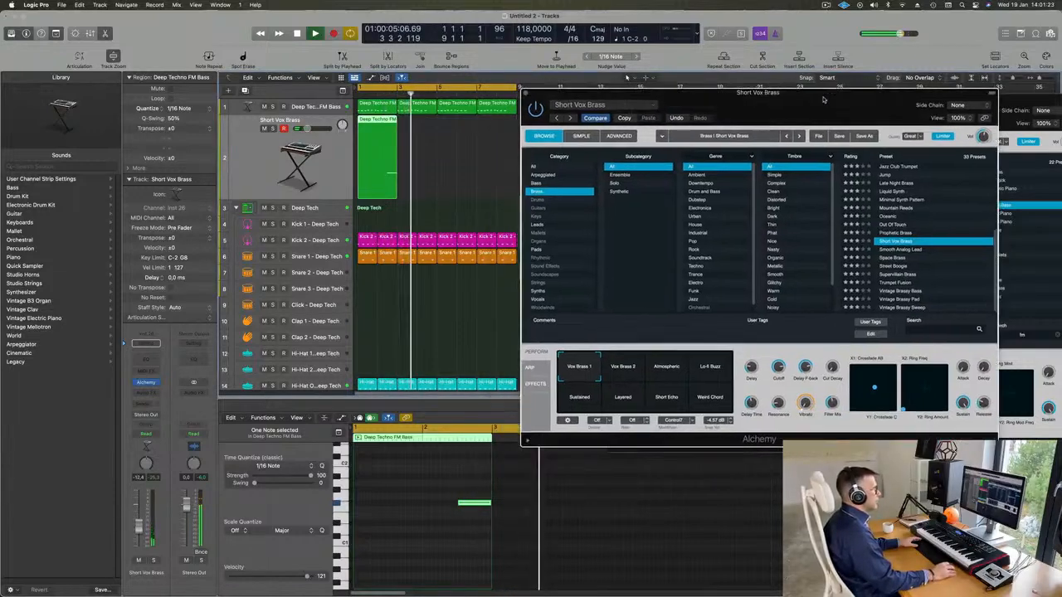
Repeat the two-bar Short Vox Brass region three times to fill the eight-bar cycle
click(368, 160)
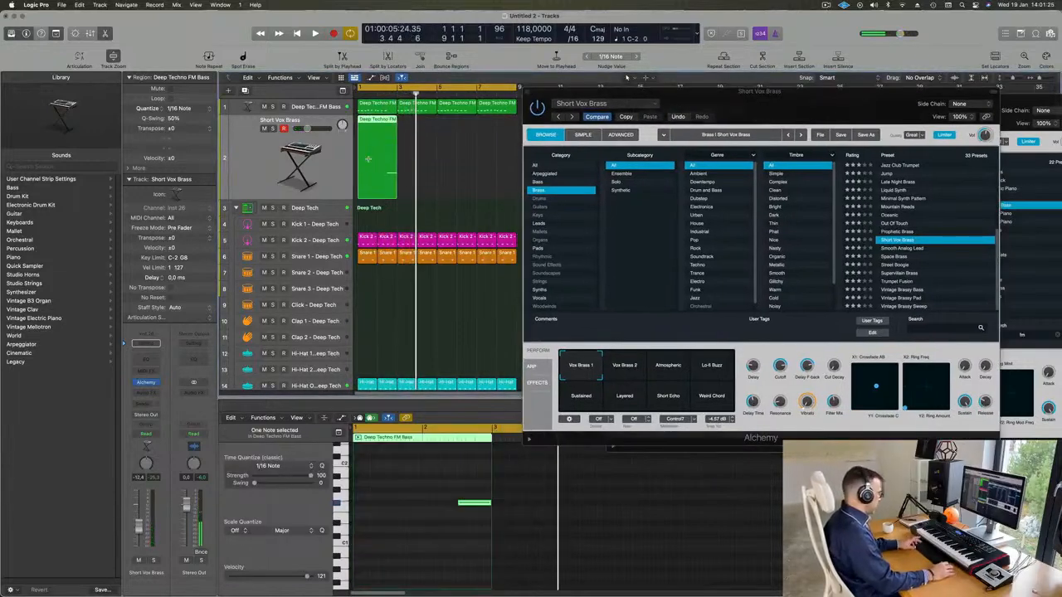
key(super+r)
key(super+r)
key(super+r)
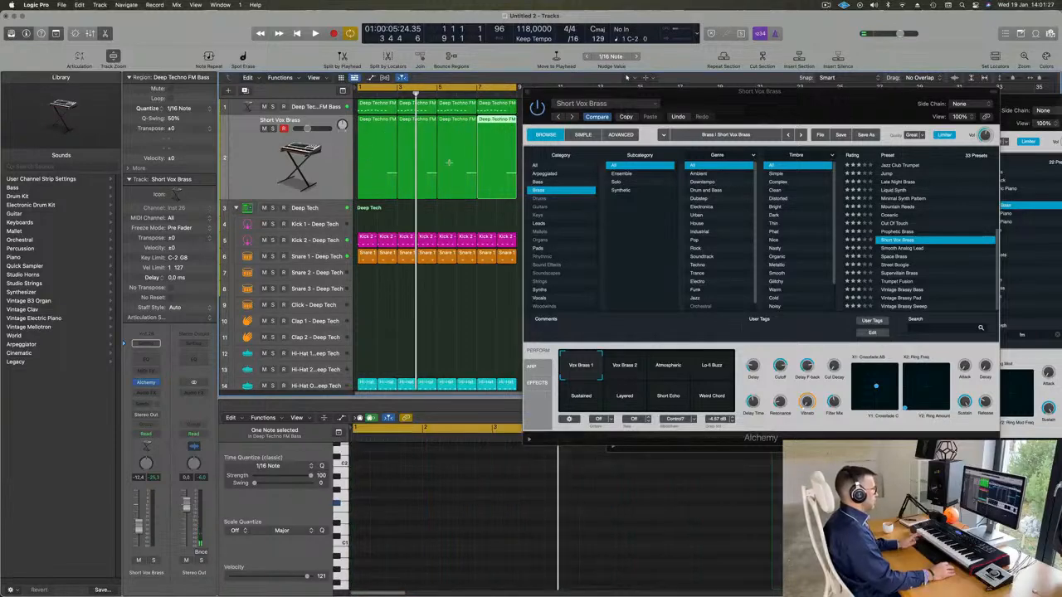
Audition the Out Of Touch, Liquid Synth and Brassy Pad Swell presets on the duplicated track while the loop plays
drag(803, 94, 817, 64)
key(space)
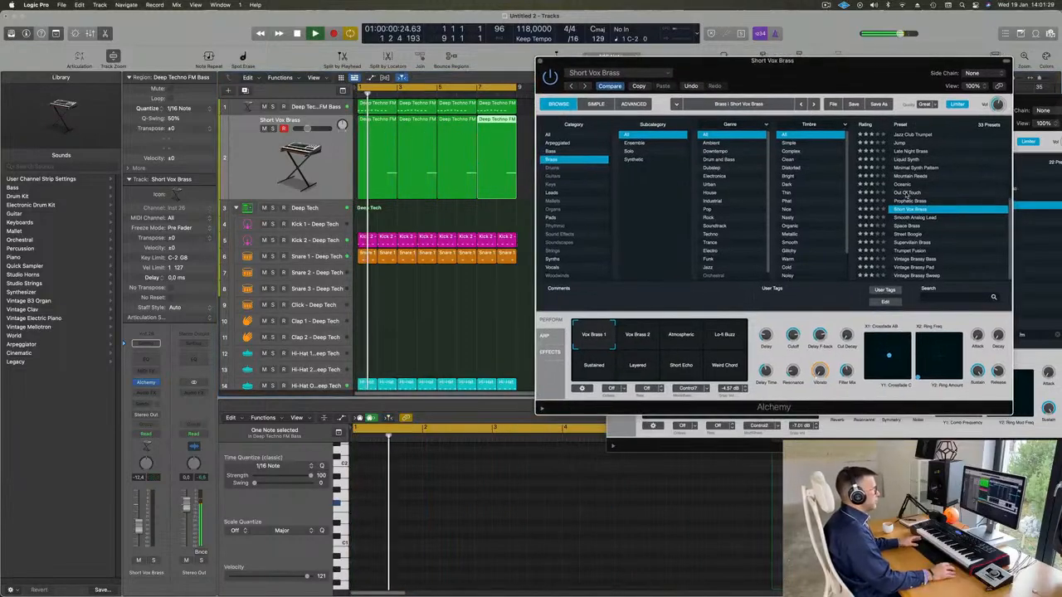
click(921, 192)
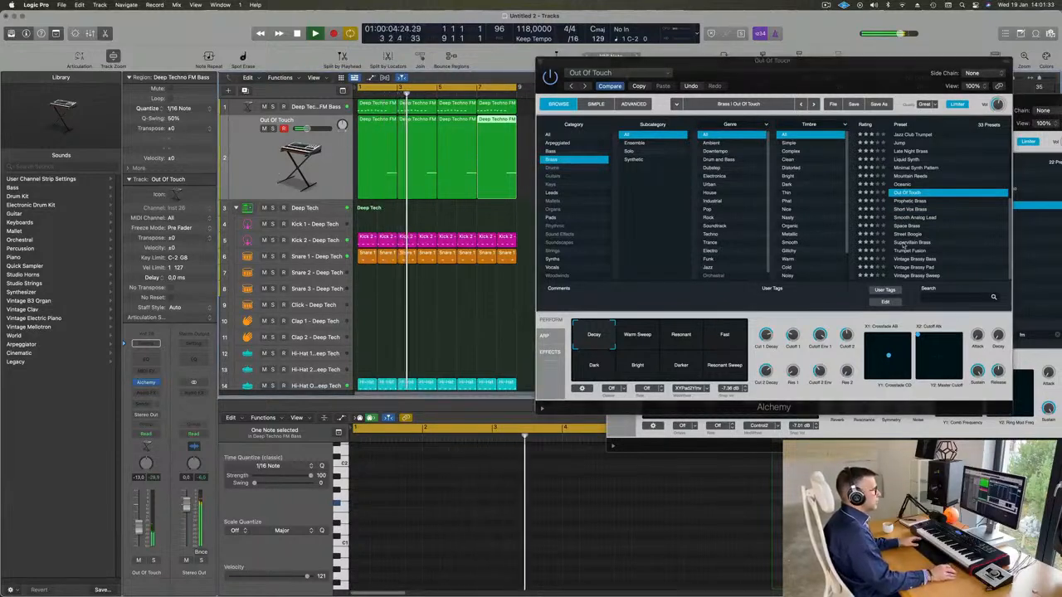
scroll(921, 214, up, 3)
click(913, 199)
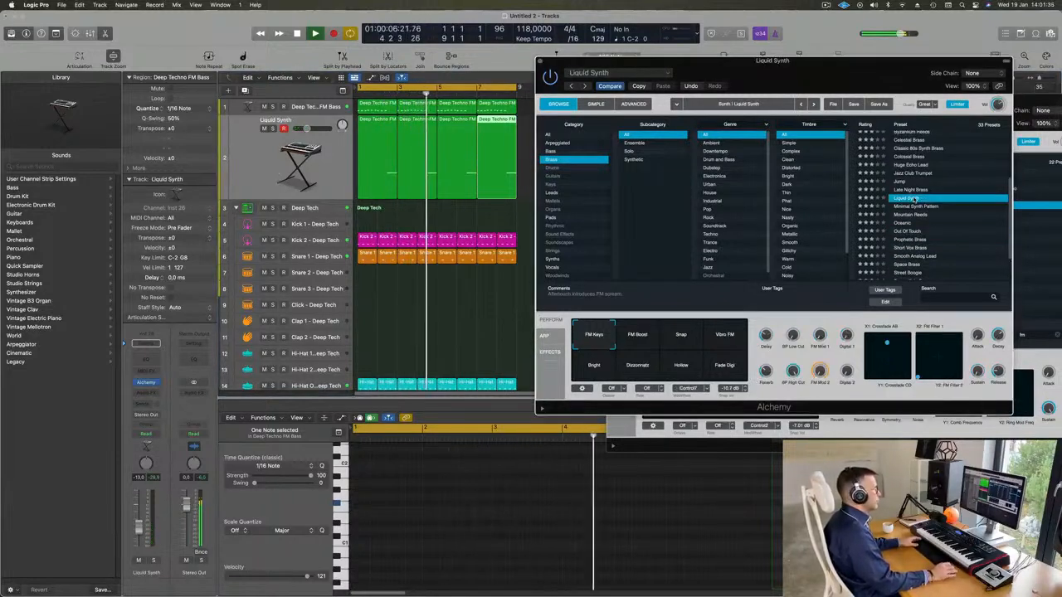
scroll(913, 174, up, 4)
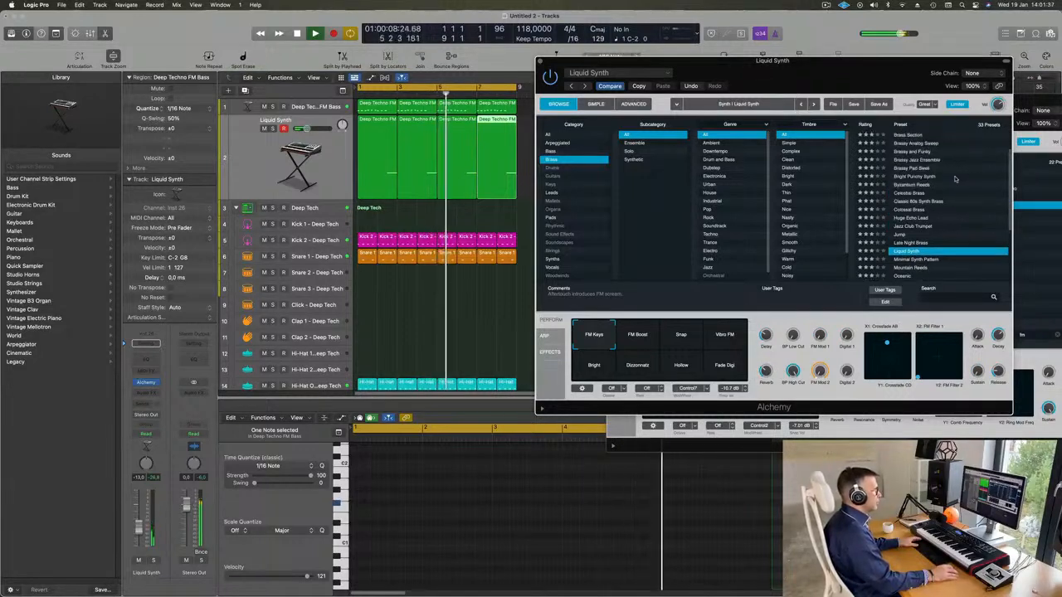
click(912, 169)
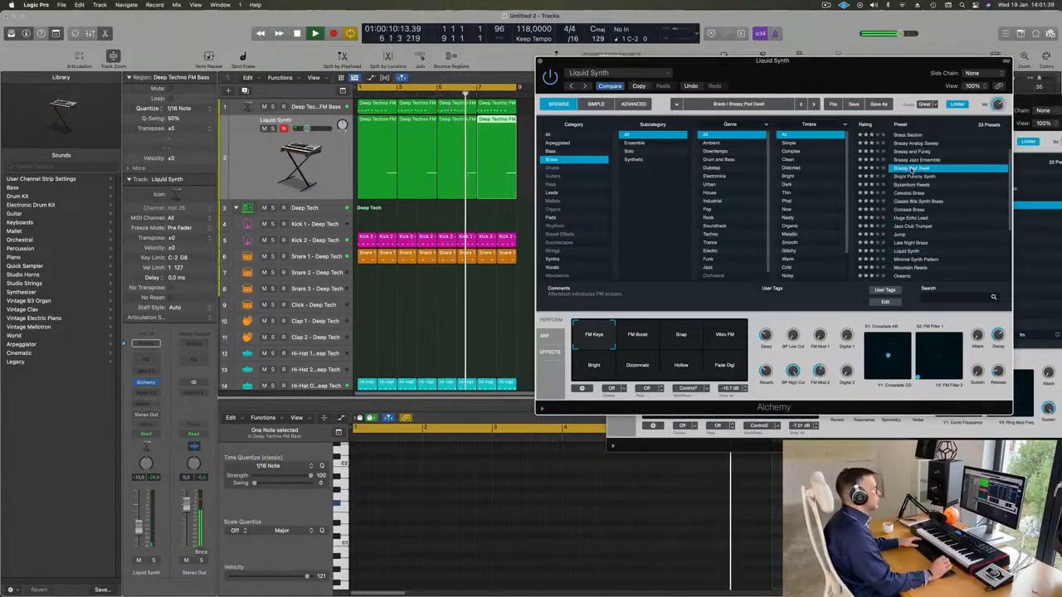
scroll(916, 189, up, 3)
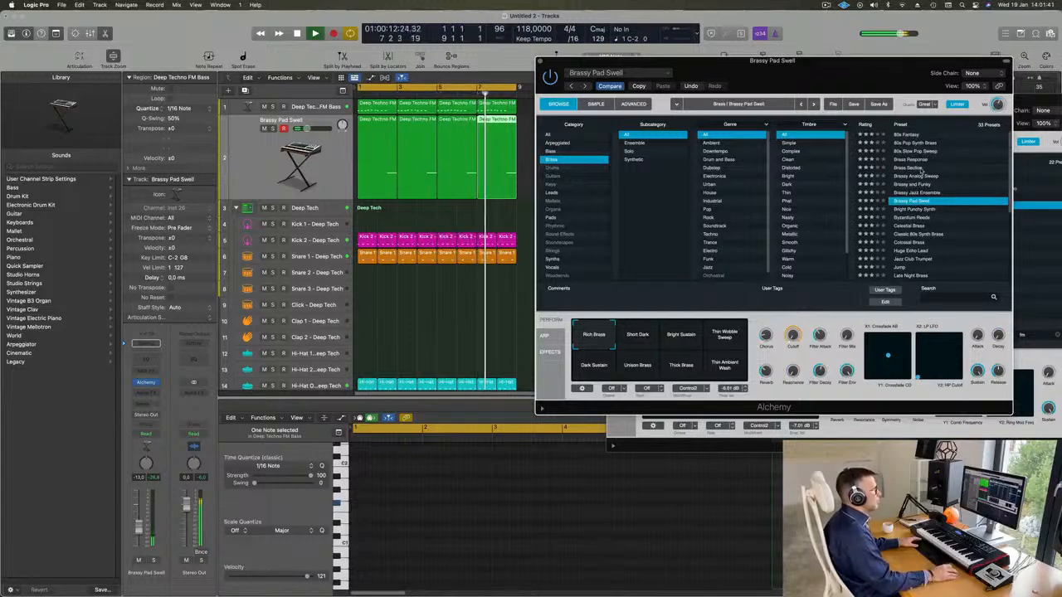
Audition the Brass Response preset with its Soft Brass and Fat Brass variations while the loop plays
click(912, 159)
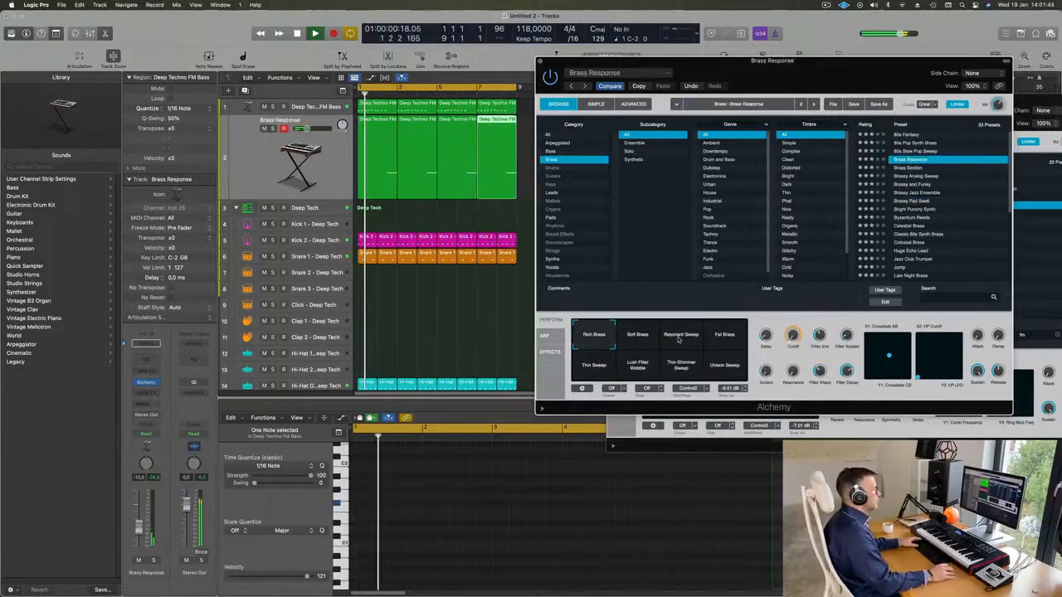
click(642, 342)
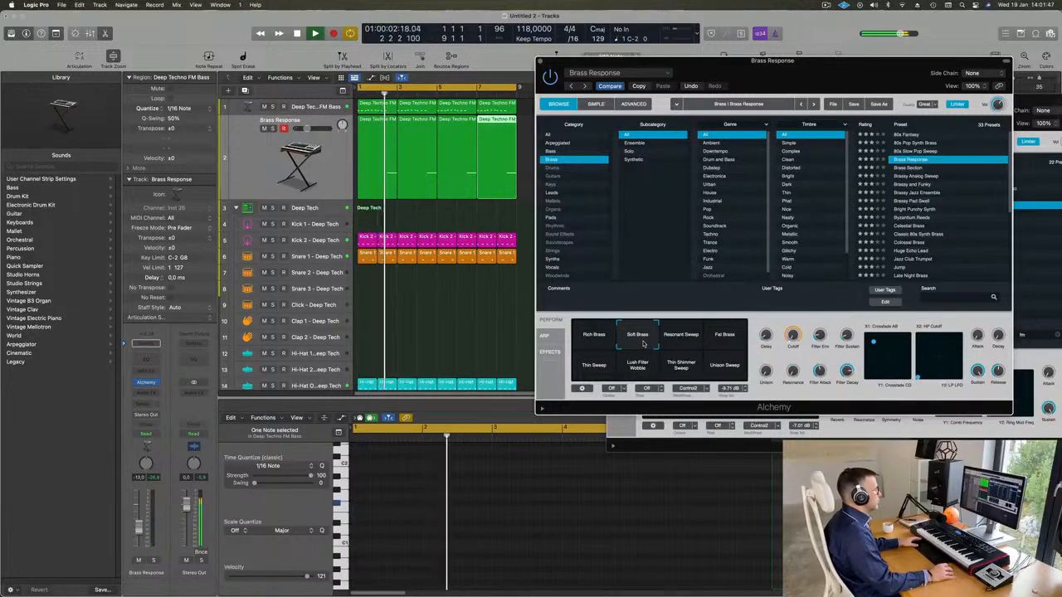
click(728, 341)
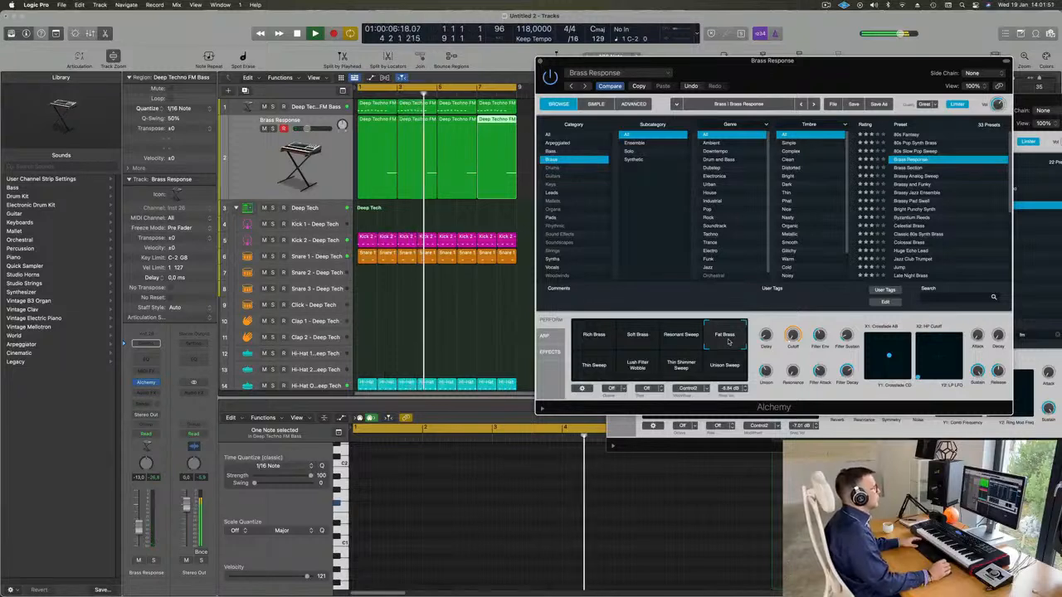
Audition the Brassy Jazz Ensemble, Celestial Brass and Byzantium Reeds presets, trying the Chopper variation of Byzantium Reeds
click(916, 192)
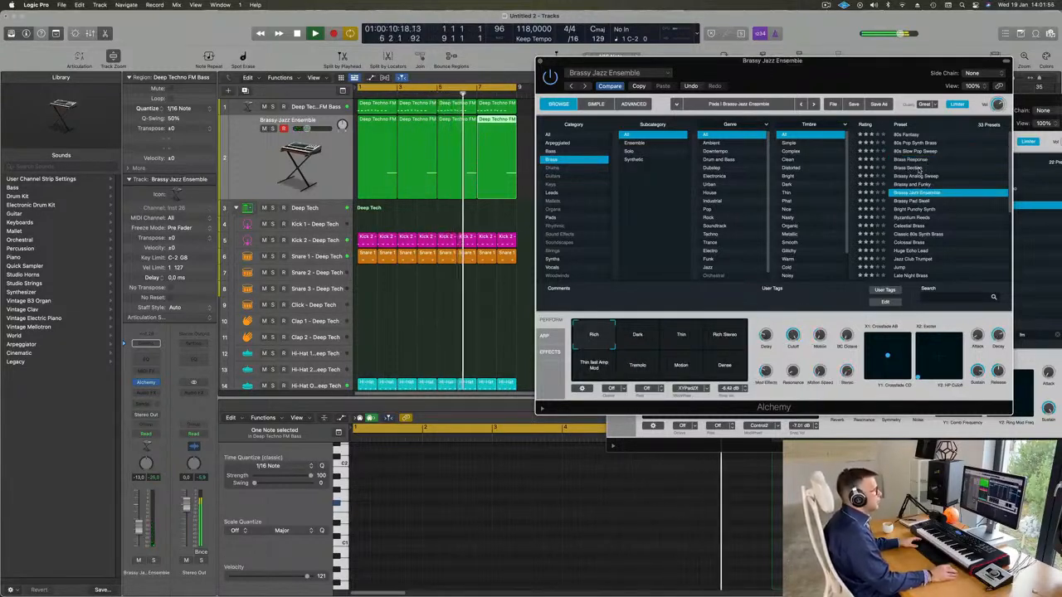
scroll(981, 192, down, 2)
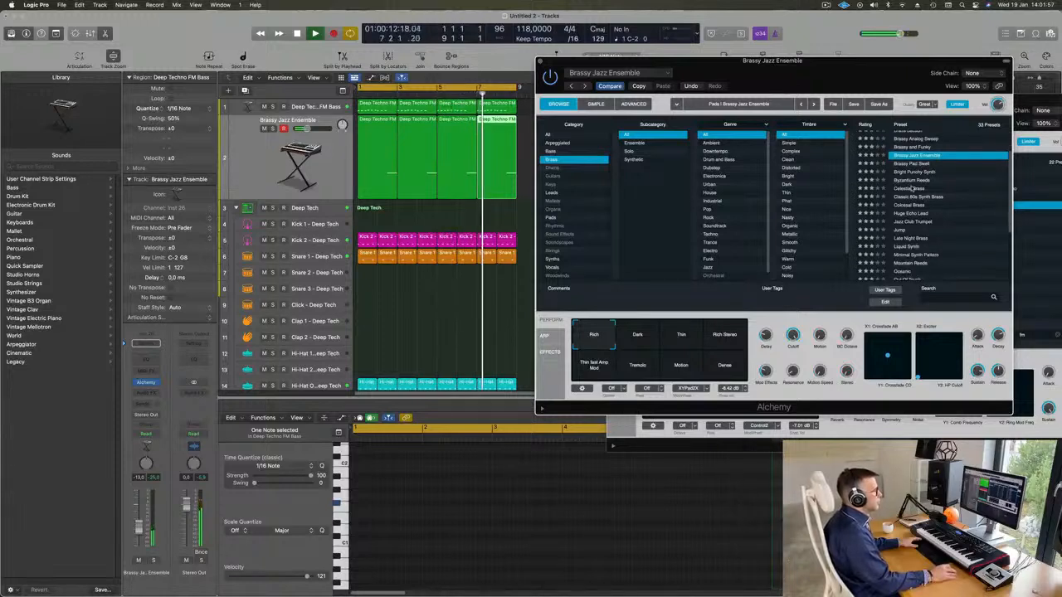
click(911, 188)
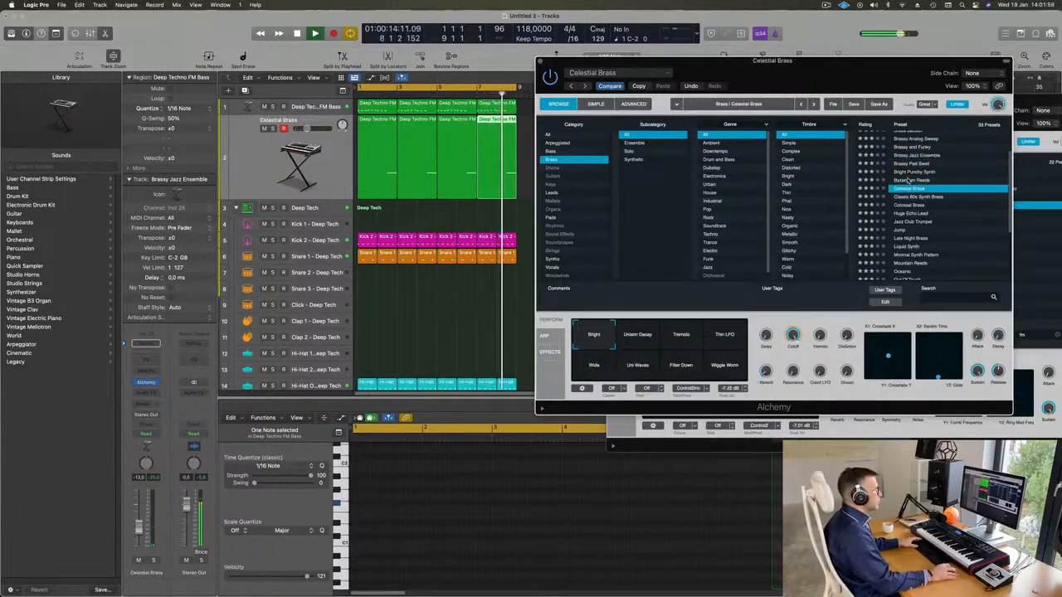
click(909, 180)
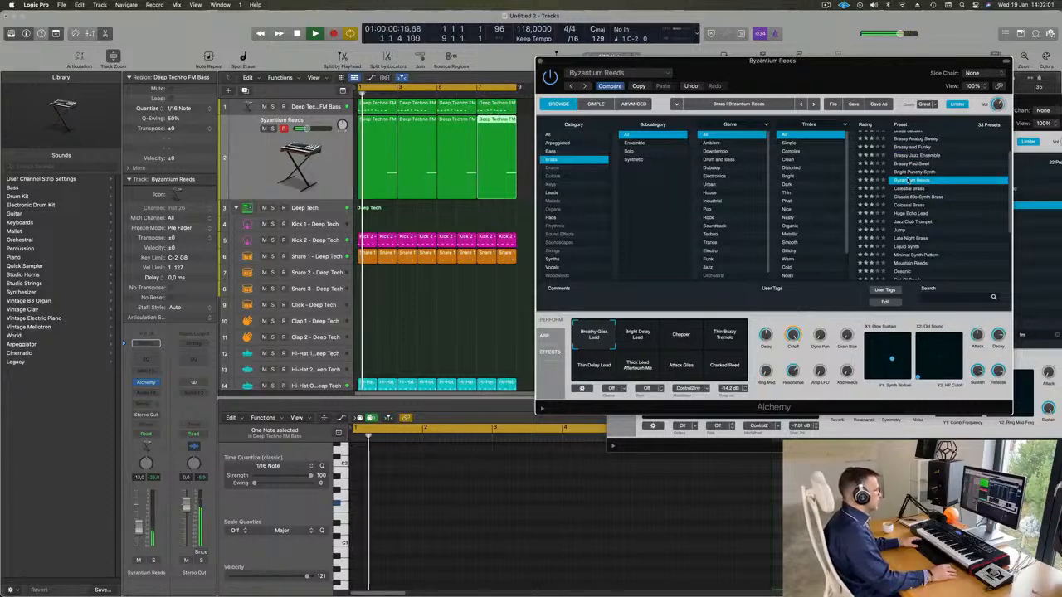
scroll(946, 220, down, 1)
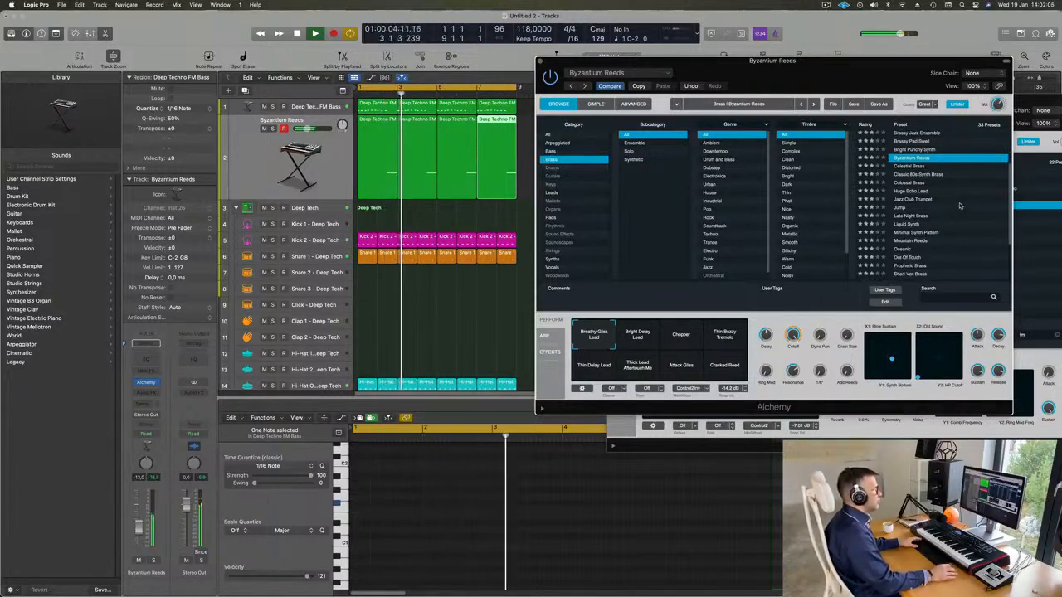
click(676, 325)
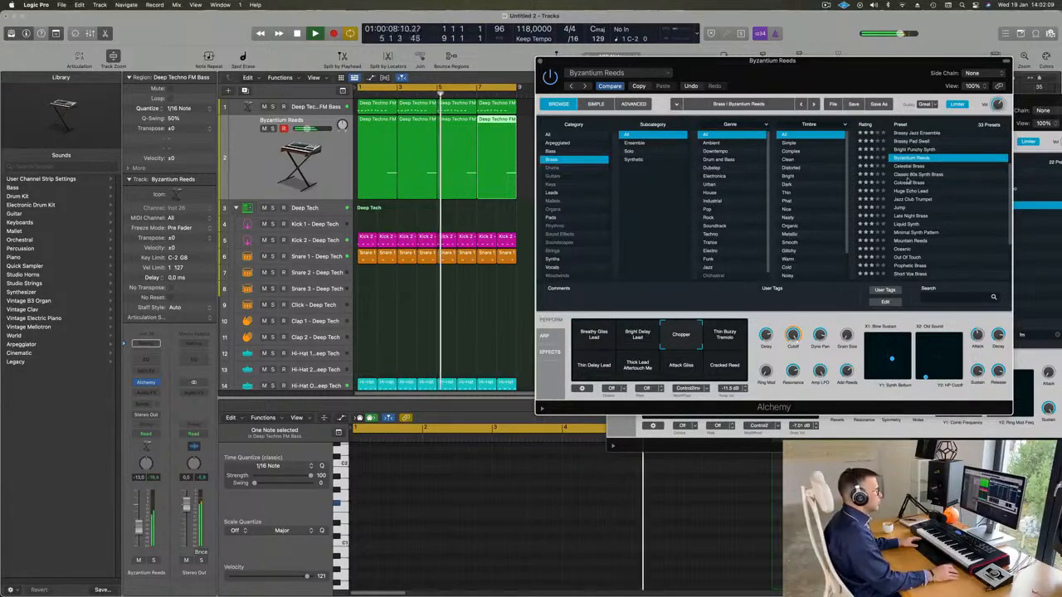
Audition the Huge Echo Lead, Jazz Club Trumpet, Jump, Late Night Brass and Oceanic presets on the duplicated track
click(928, 191)
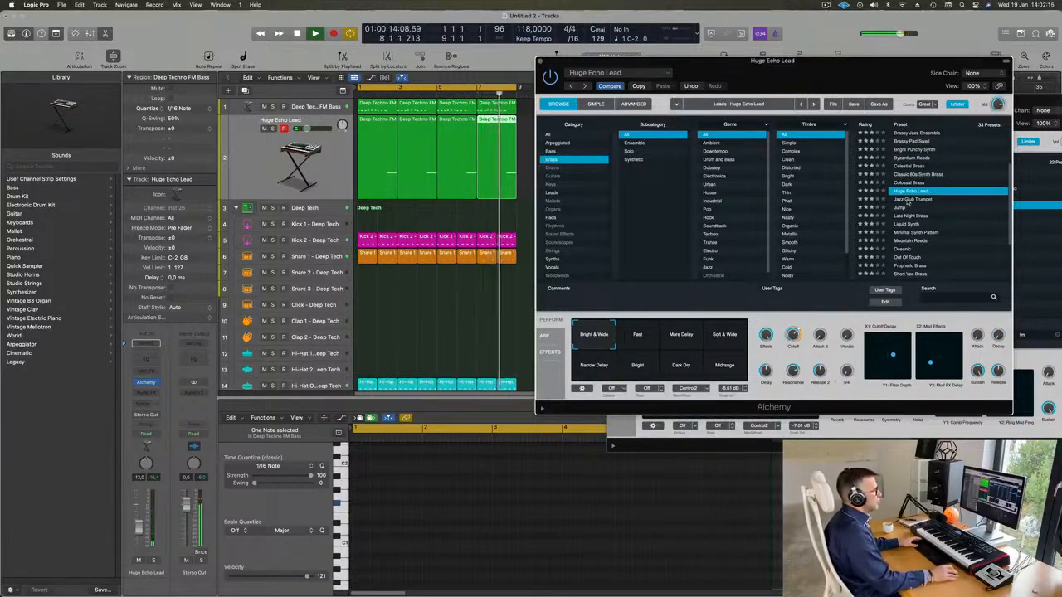
click(910, 200)
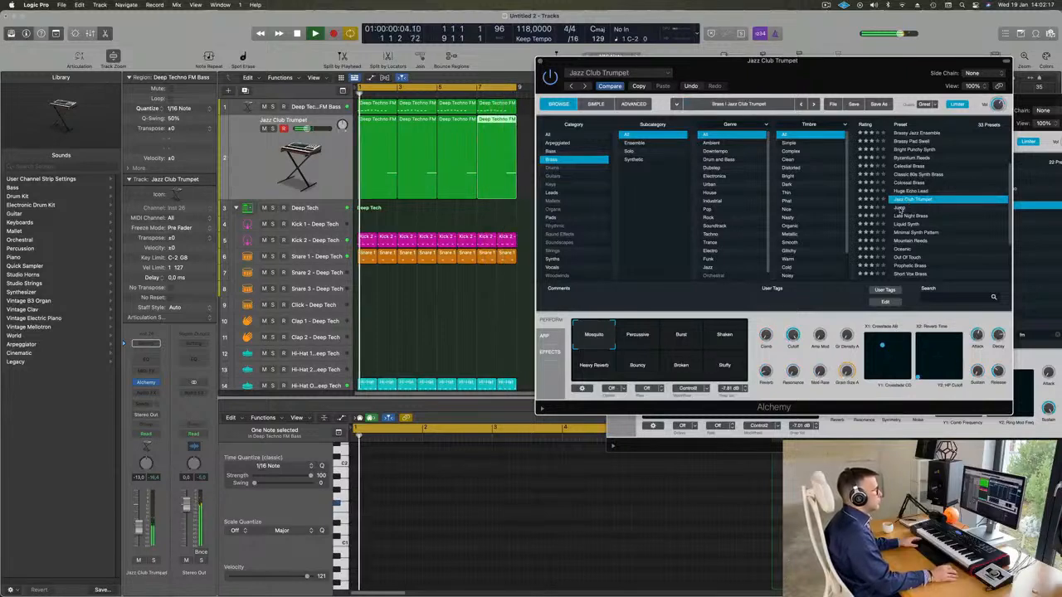
click(899, 208)
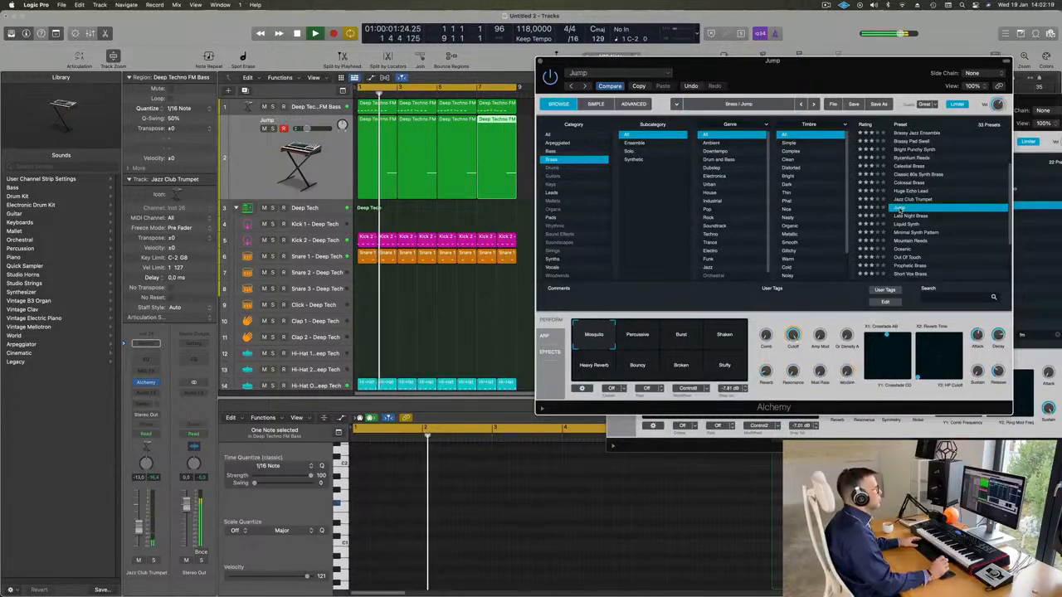
scroll(966, 203, down, 2)
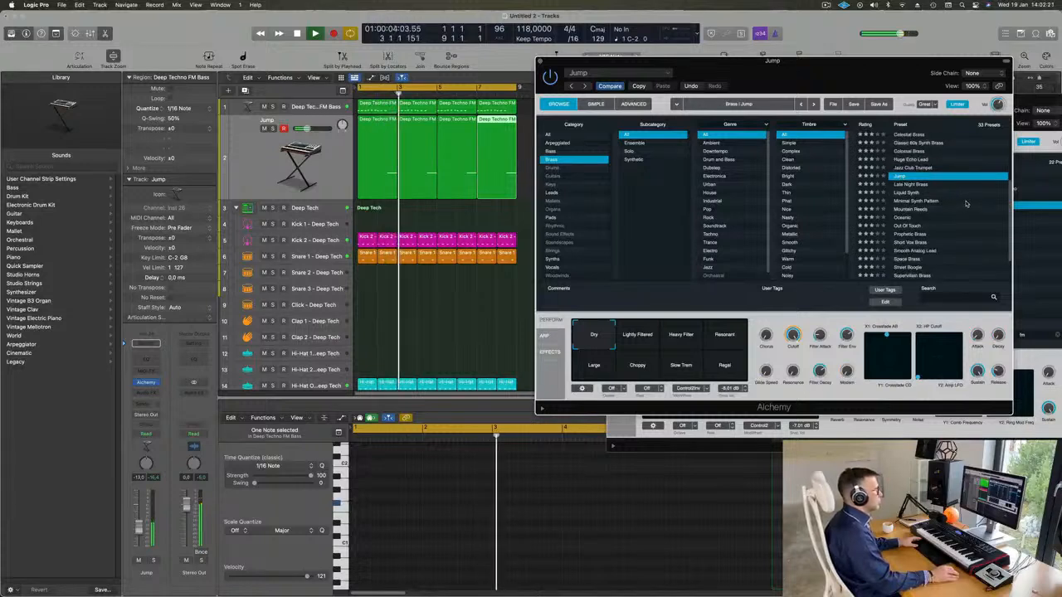
key(Down)
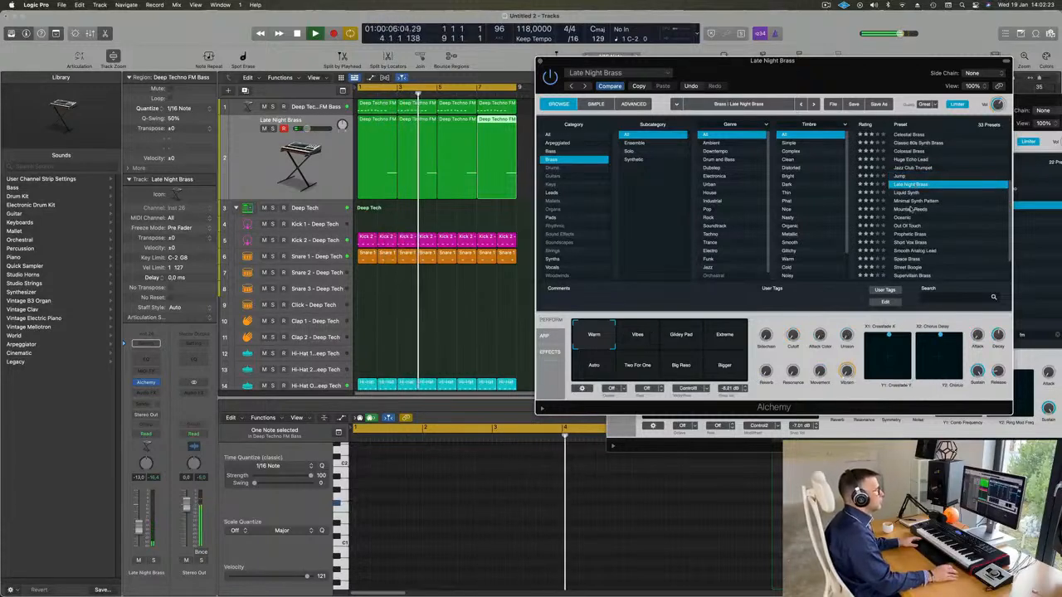
click(955, 215)
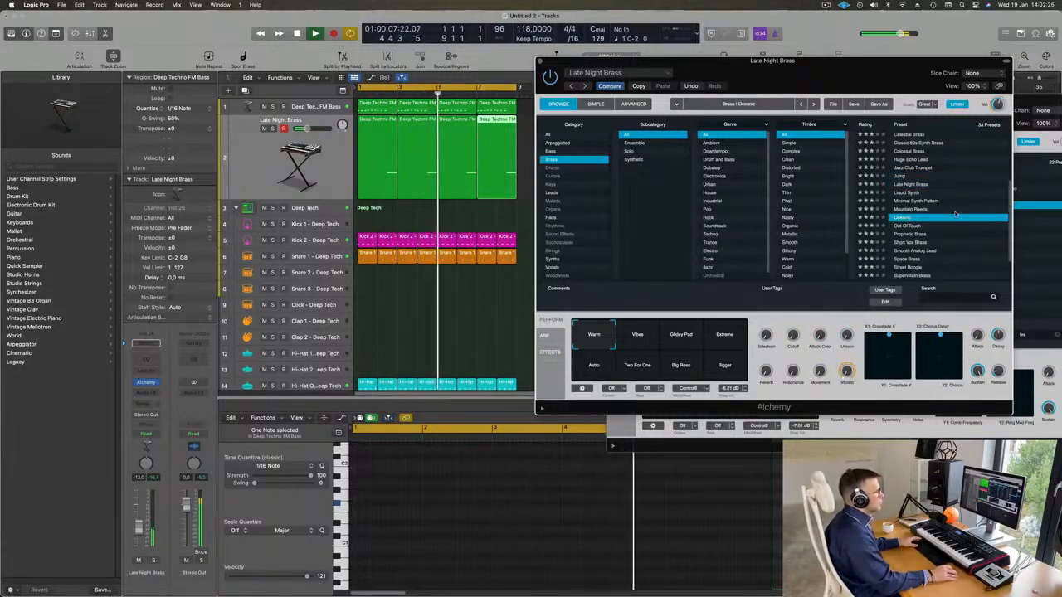
scroll(955, 214, down, 2)
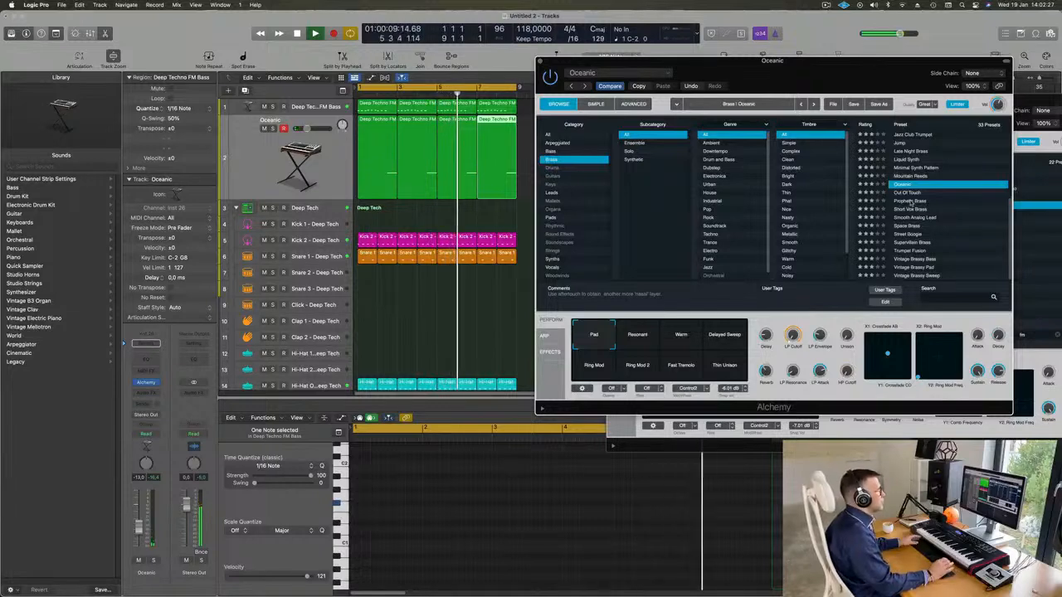
Load the Prophetic Brass preset, choose Wow Decay after comparing its variations, and set the track volume to -11.0 dB
click(910, 201)
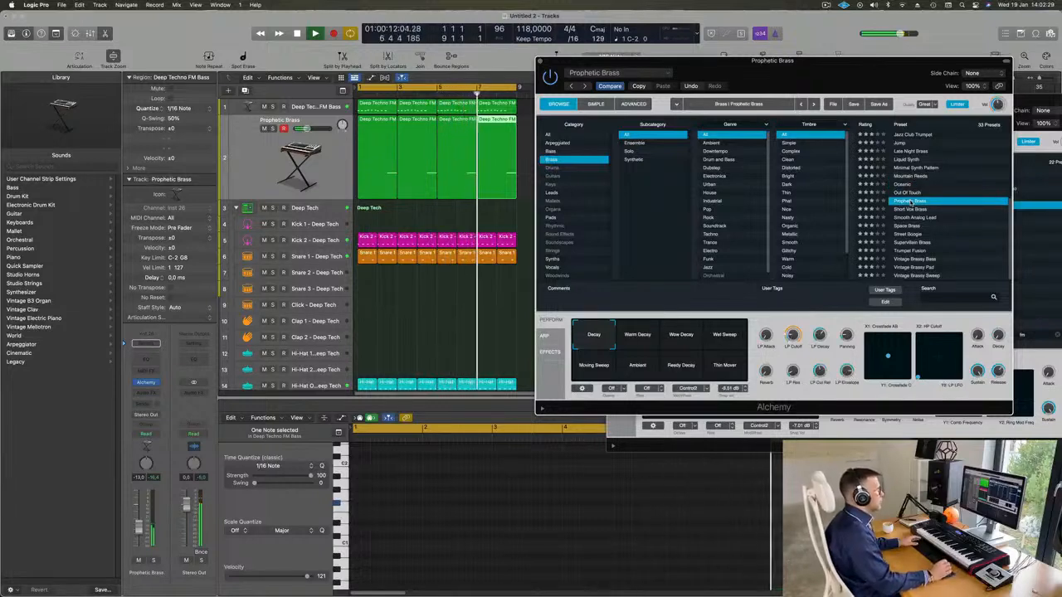
drag(835, 72, 824, 68)
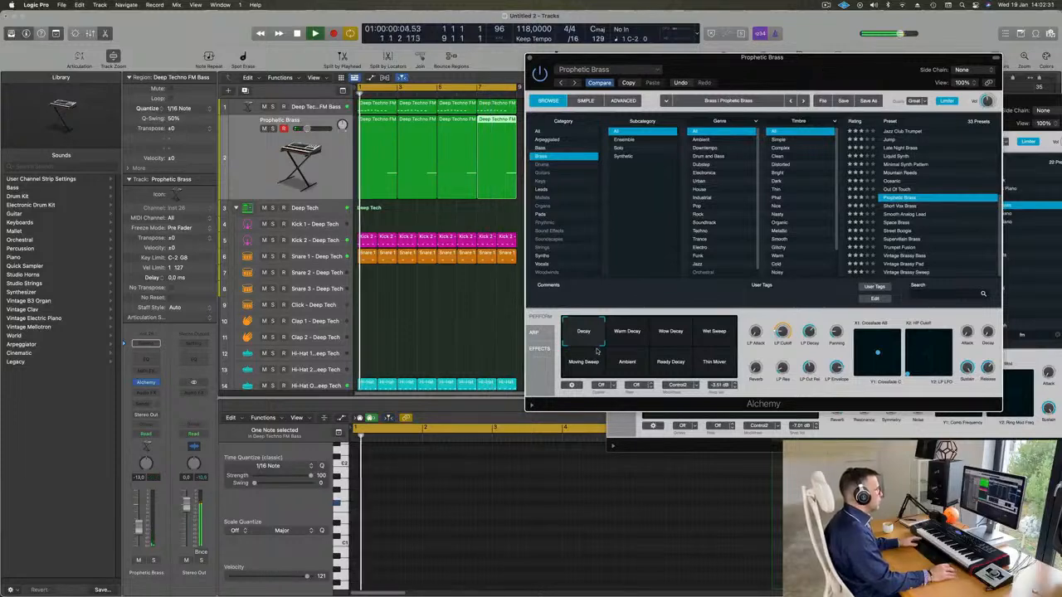
click(625, 345)
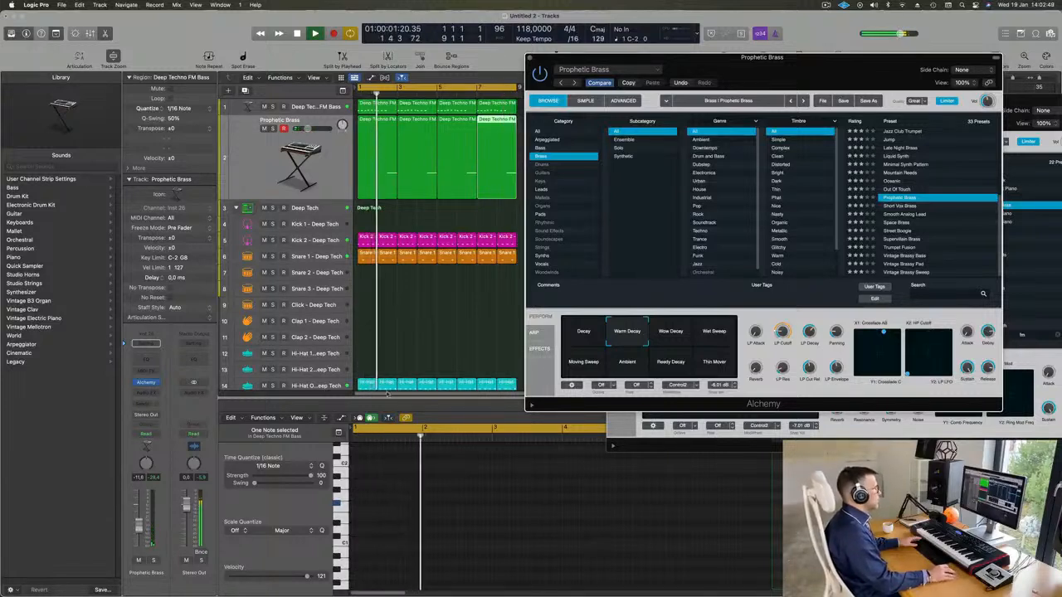
click(660, 337)
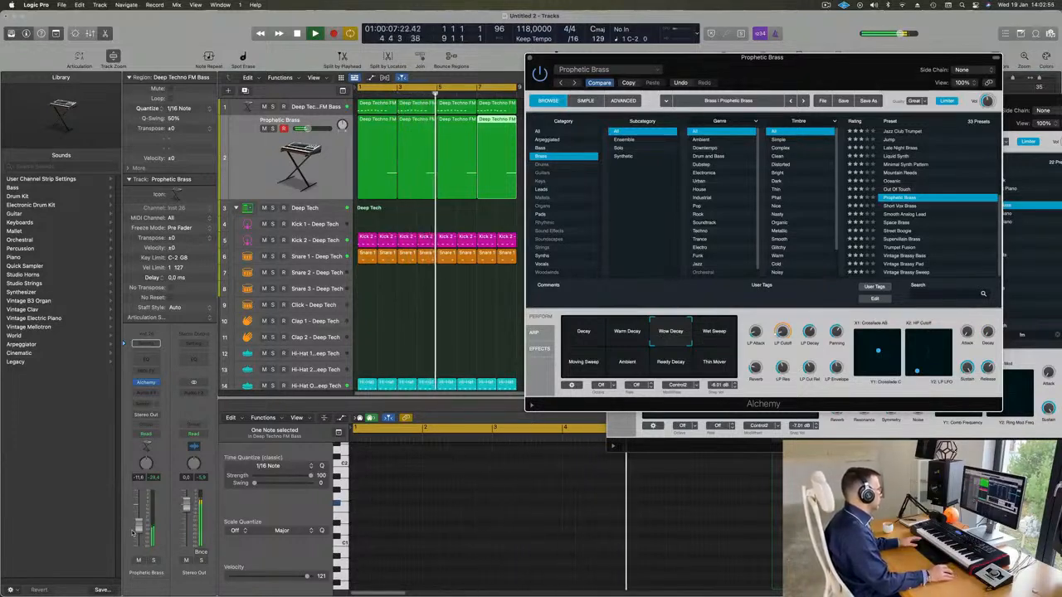
drag(140, 528, 139, 527)
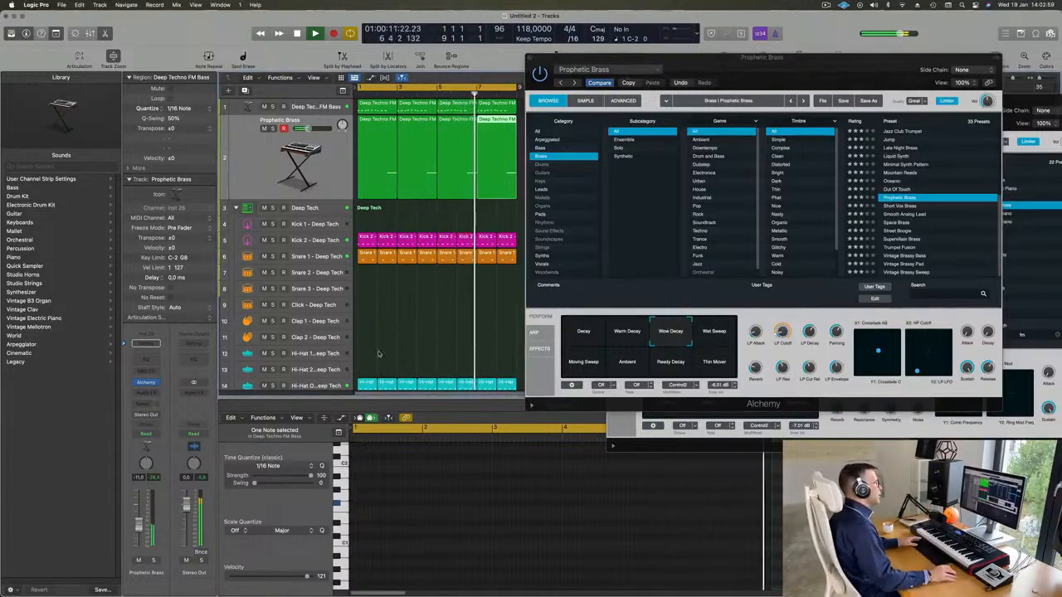
click(635, 365)
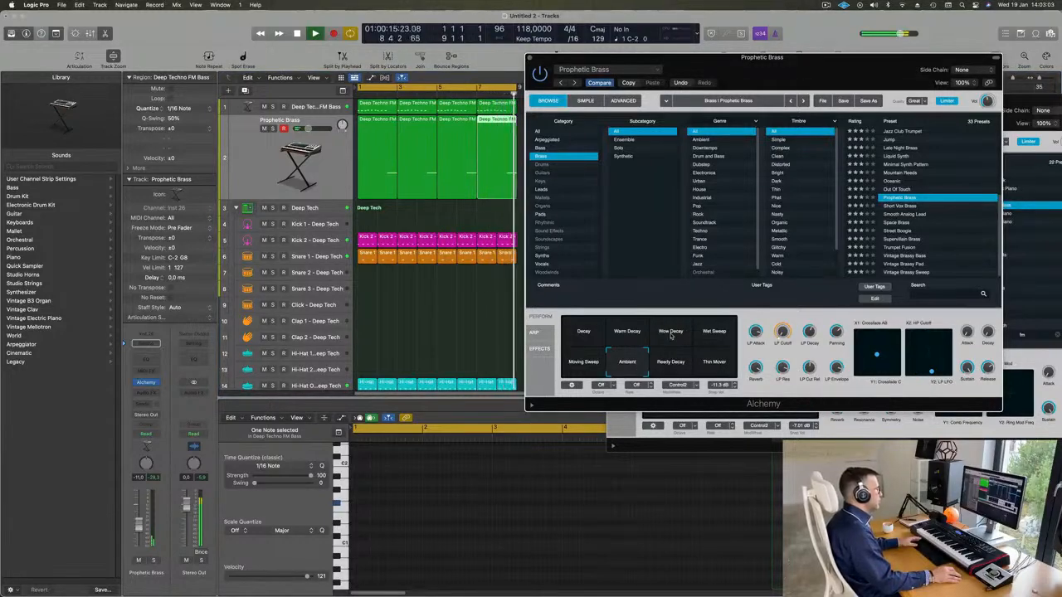
click(671, 335)
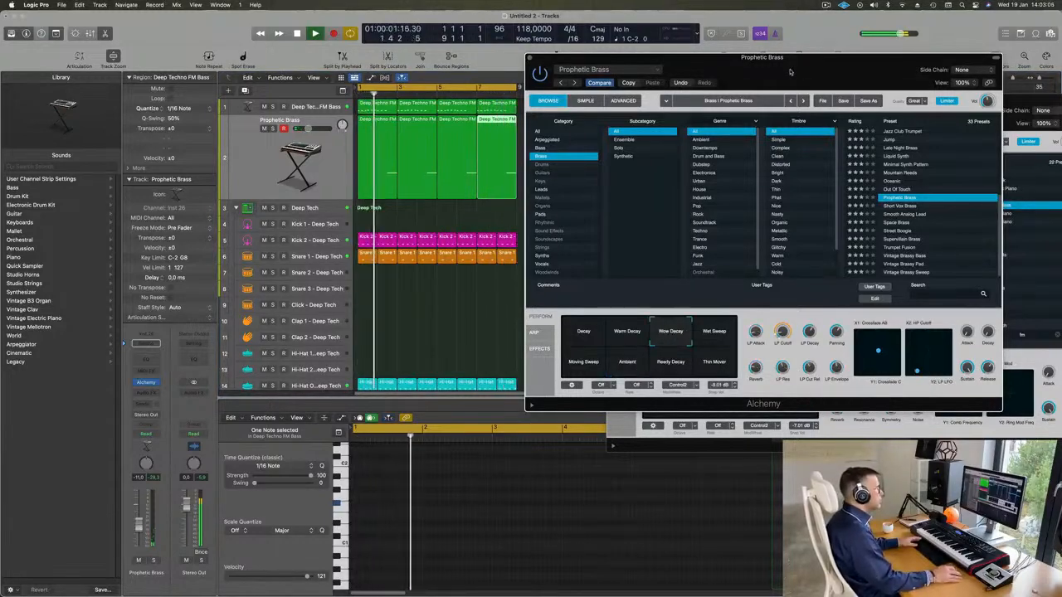
Close both Alchemy windows and the Drum Machine Designer window, and shrink the track heights so all tracks fit in the arrangement
drag(585, 62, 524, 68)
click(467, 65)
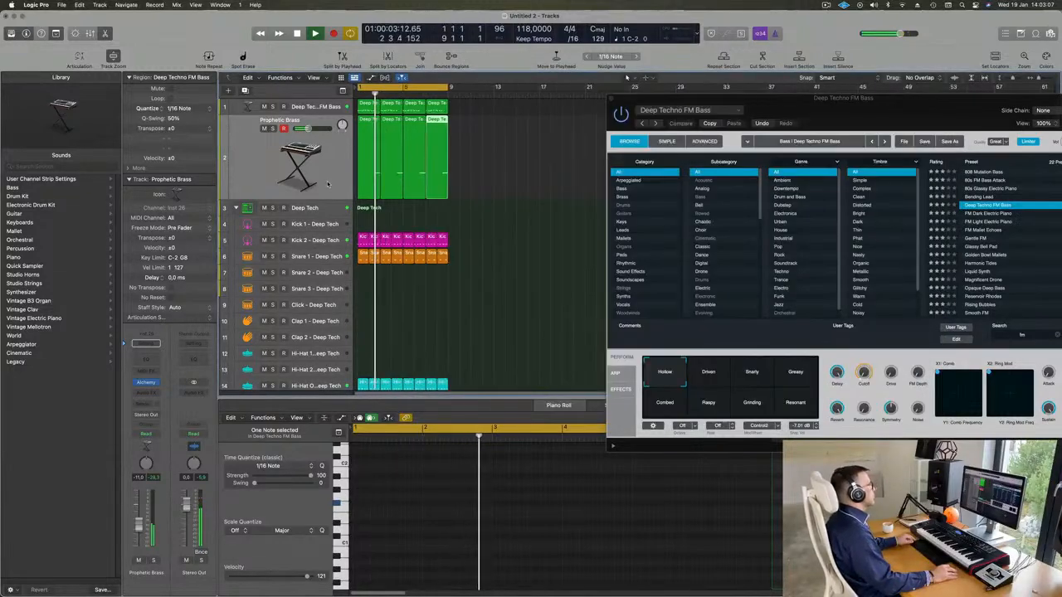
key(super+Up)
key(super+Up)
key(super+Up)
key(super+Up)
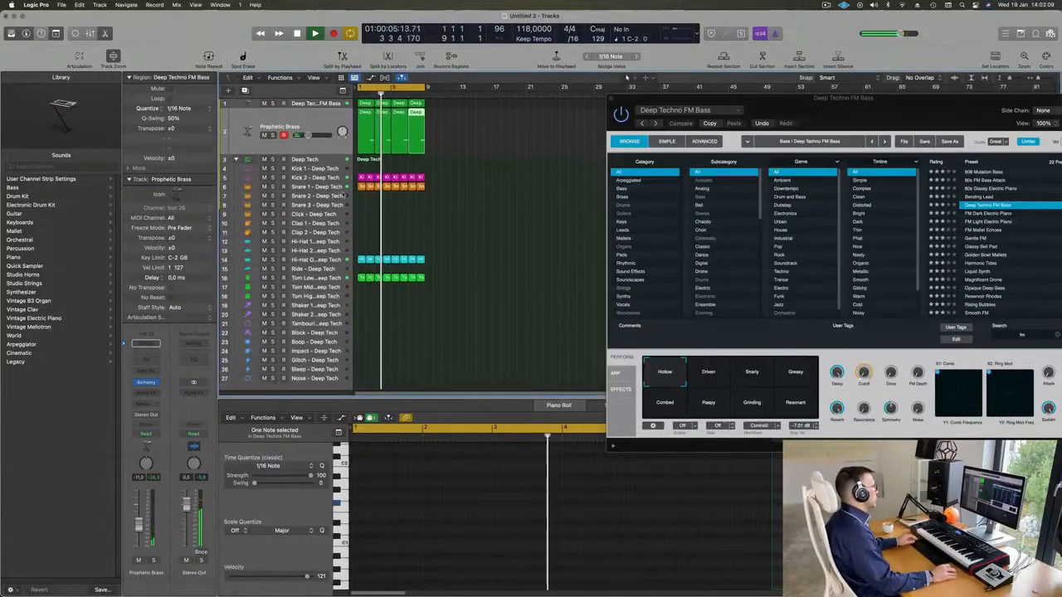
drag(850, 110, 628, 205)
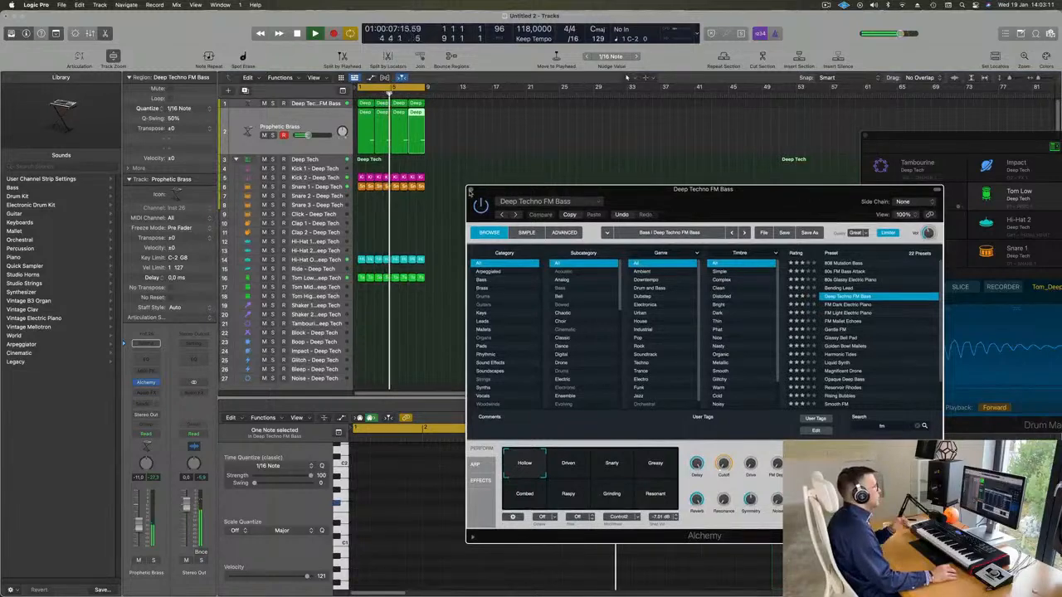
click(471, 192)
drag(871, 142, 515, 182)
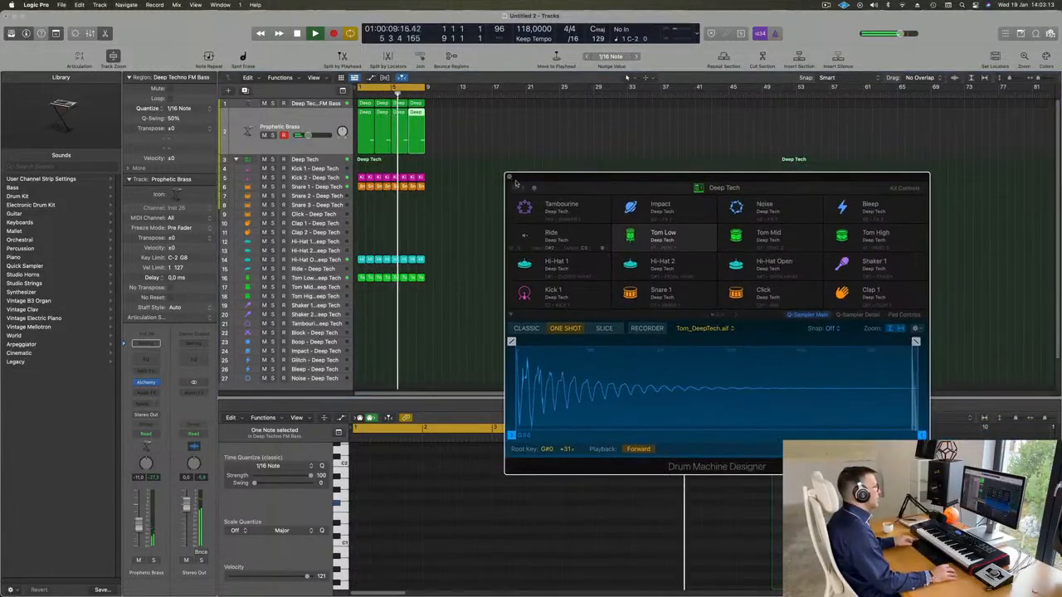
click(508, 178)
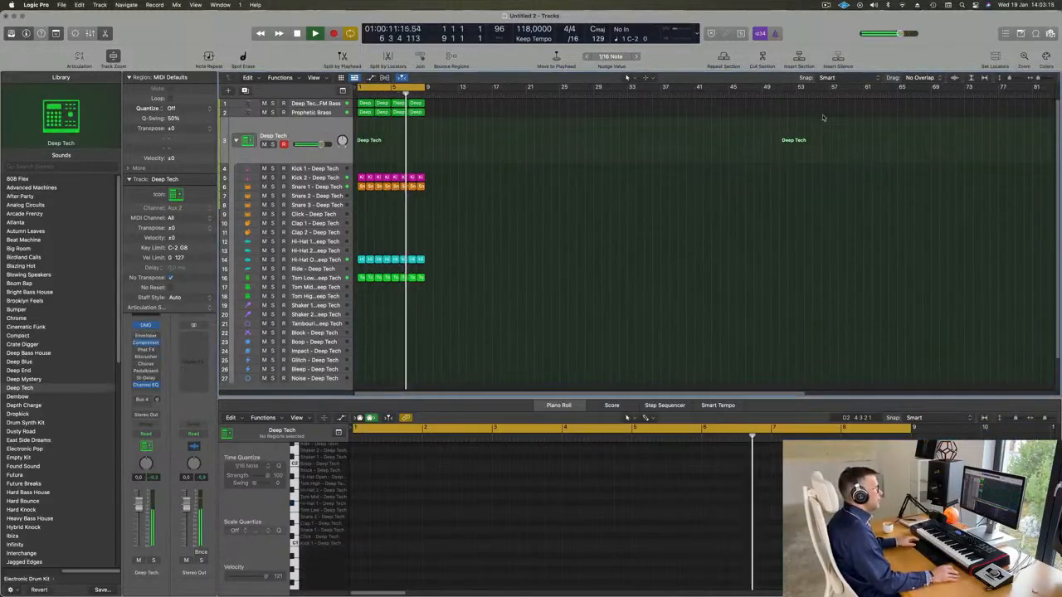
Show the Apple Loops browser and search the loops for "deep"
click(1021, 36)
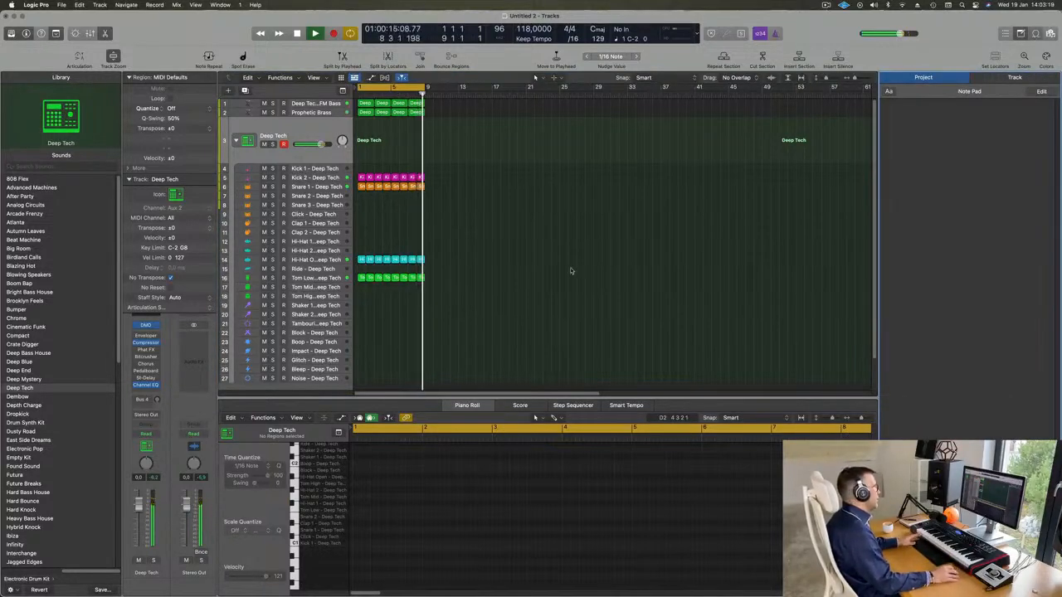
key(o)
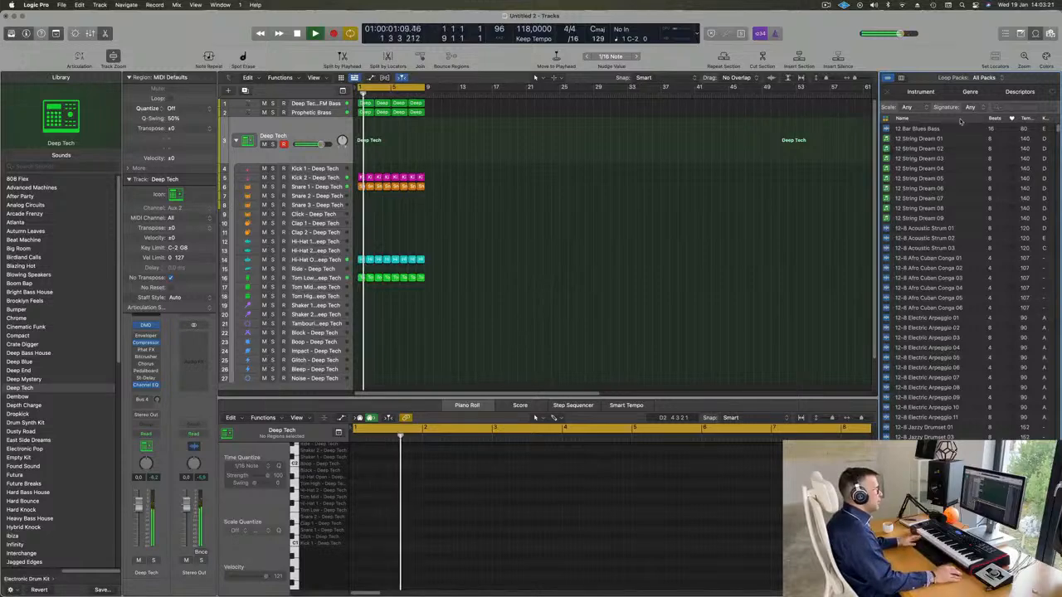
scroll(941, 191, down, 15)
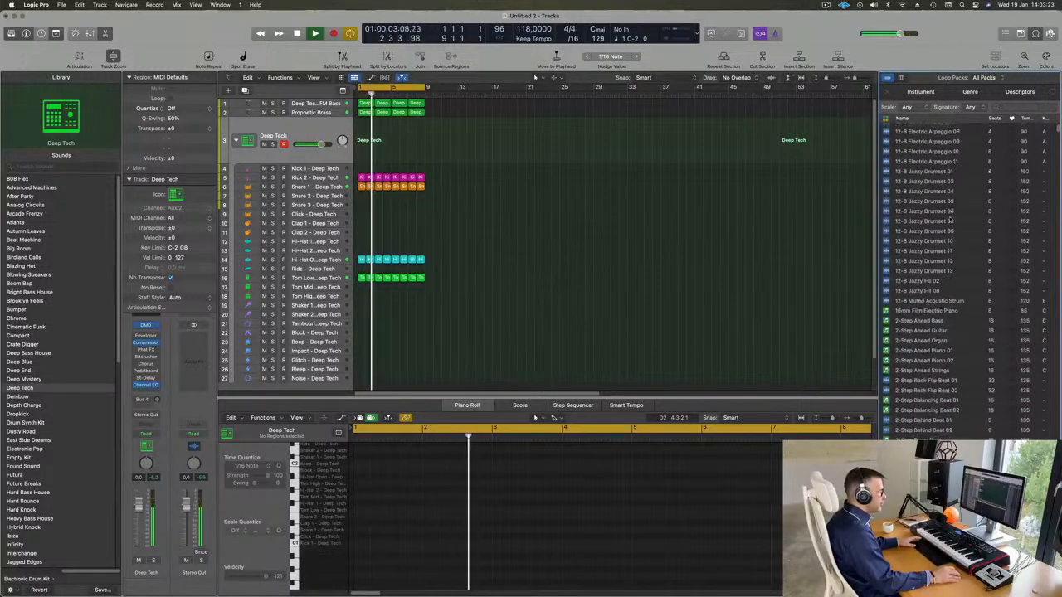
scroll(952, 219, down, 20)
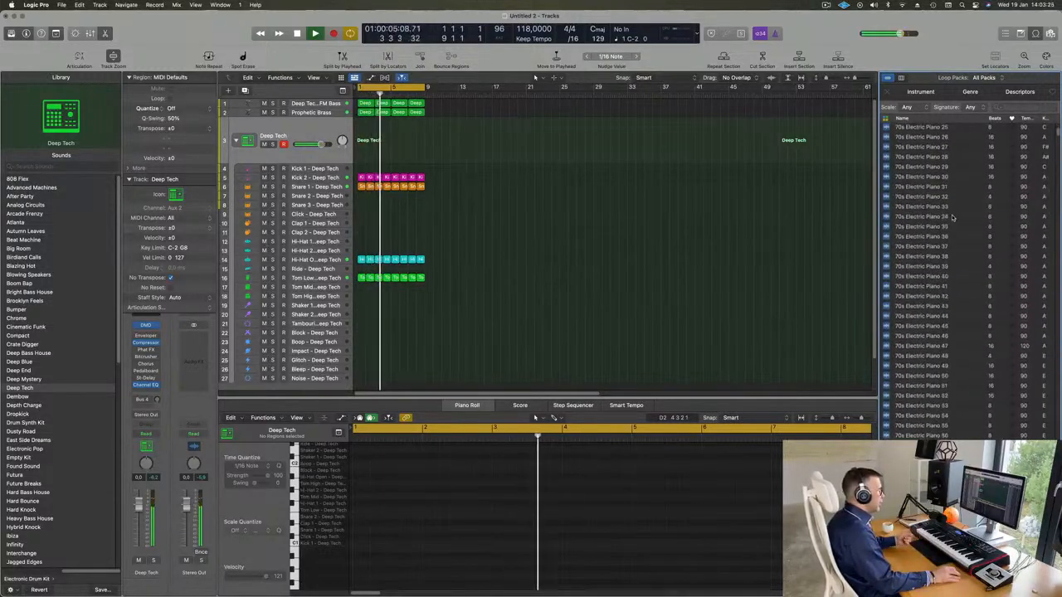
scroll(952, 217, down, 20)
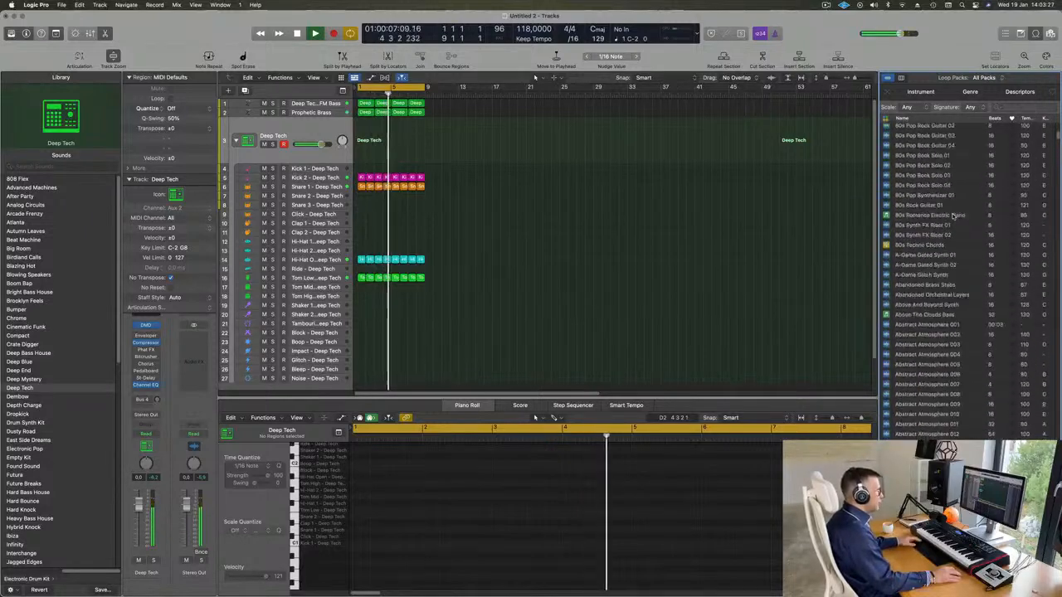
scroll(954, 214, down, 10)
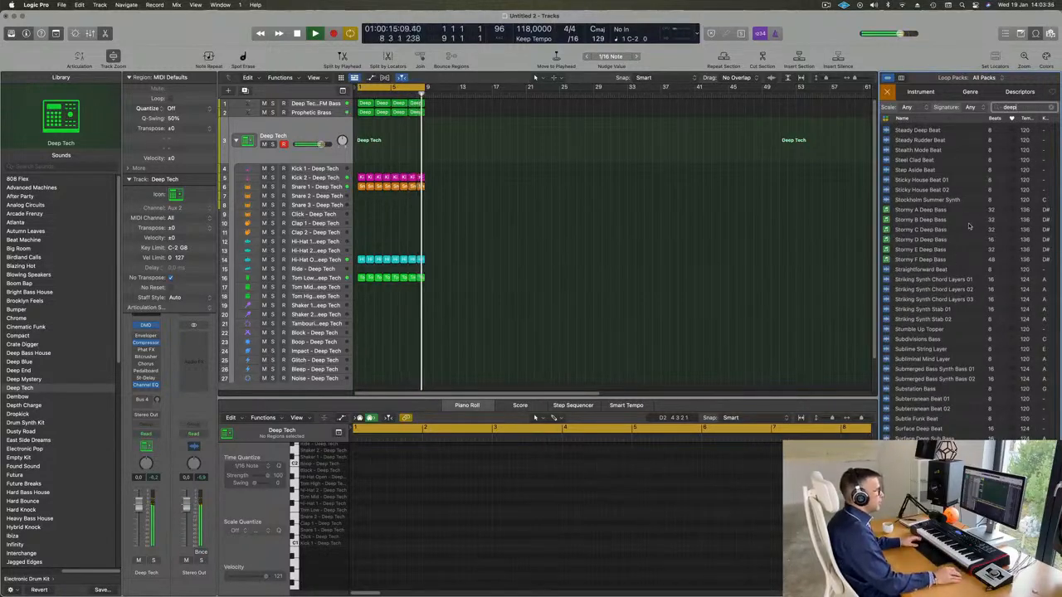
Look through the "deep" results, from the Deep Progression Bass and Deep Sleep loops to the Deep Tech and Deep Techno loops
scroll(971, 226, up, 20)
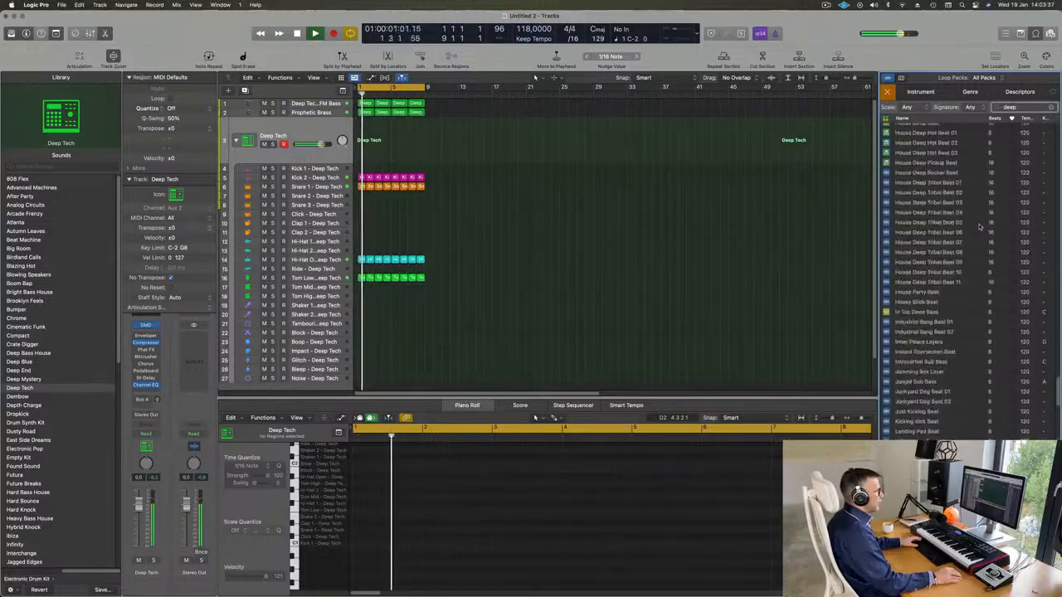
scroll(980, 228, up, 10)
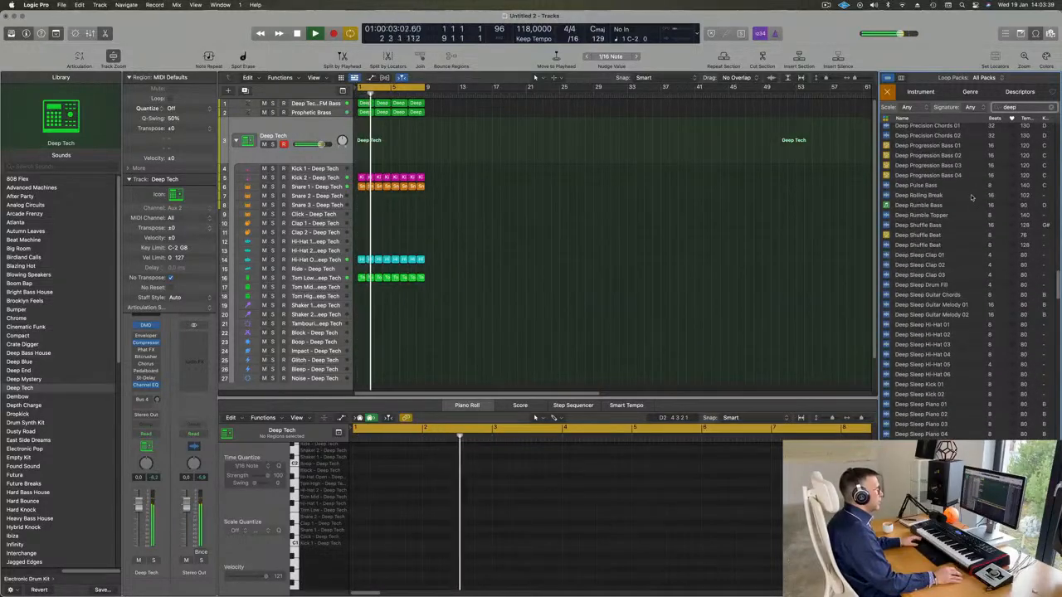
scroll(979, 216, down, 10)
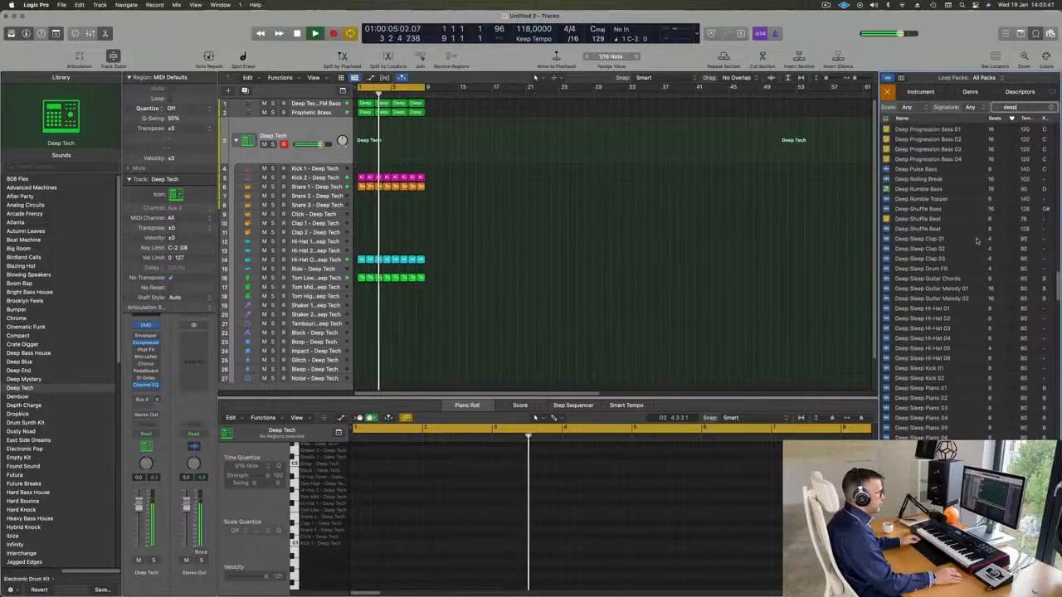
scroll(978, 243, down, 5)
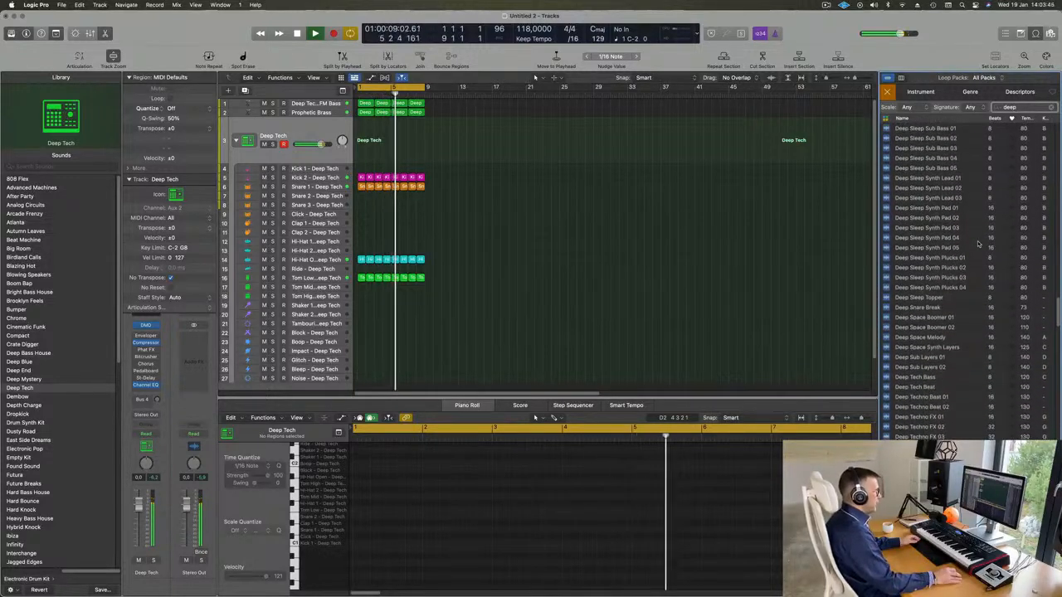
scroll(972, 298, down, 2)
scroll(968, 351, down, 1)
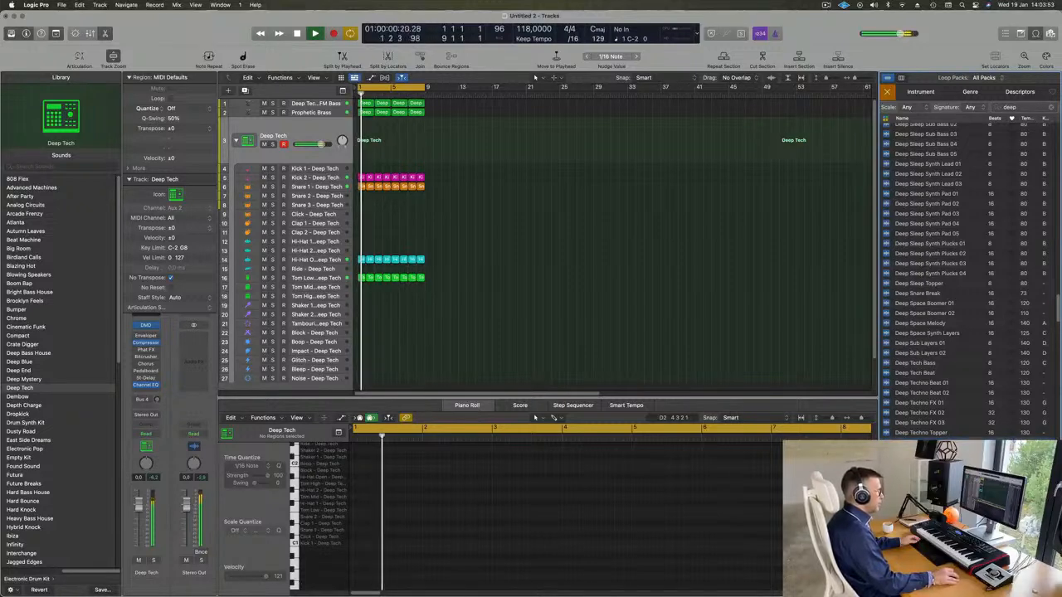
scroll(971, 374, down, 1)
click(972, 430)
scroll(972, 422, down, 1)
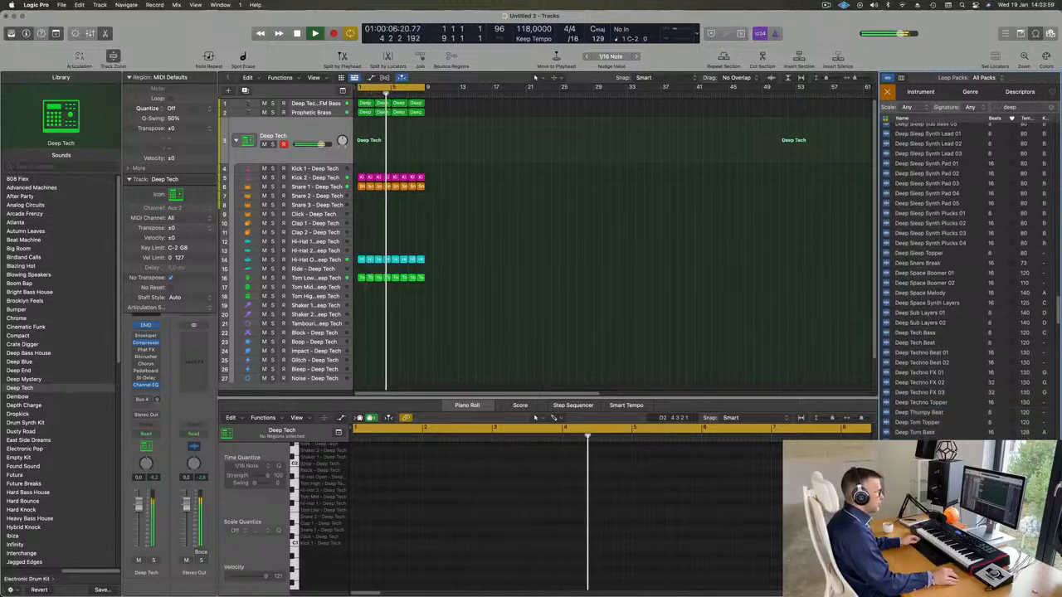
scroll(957, 418, down, 5)
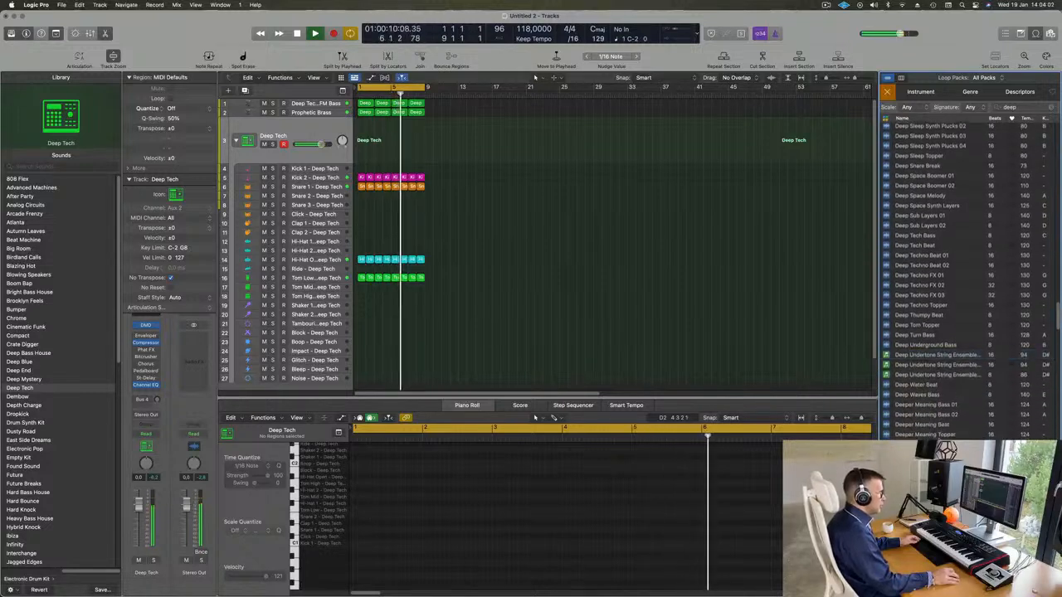
Audition the Desire A Deep Bass and Dez - Roll Deep loops against the playing arrangement
scroll(963, 425, down, 4)
click(962, 426)
scroll(966, 424, down, 1)
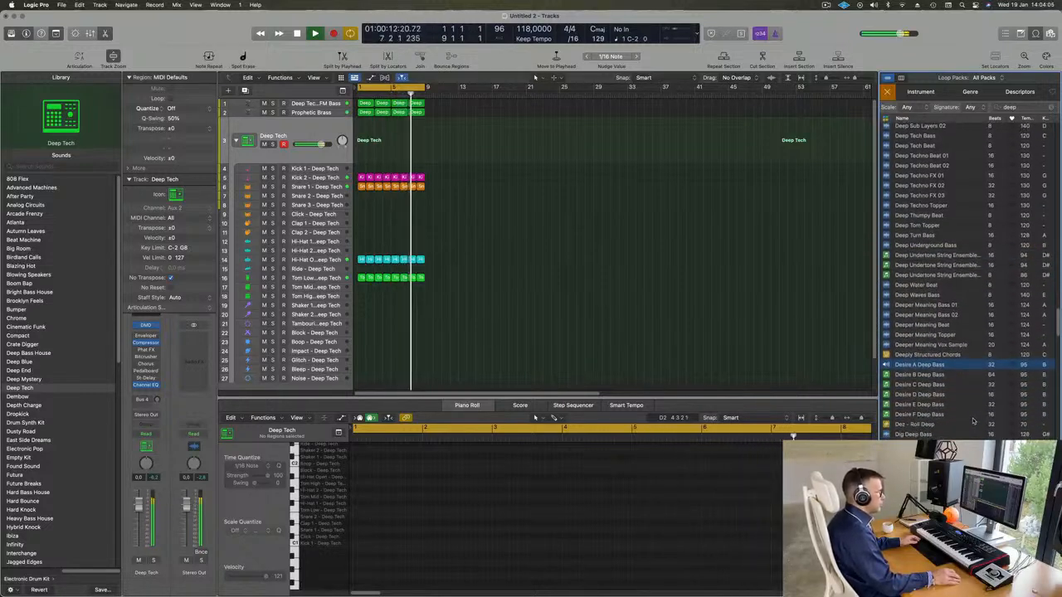
click(923, 426)
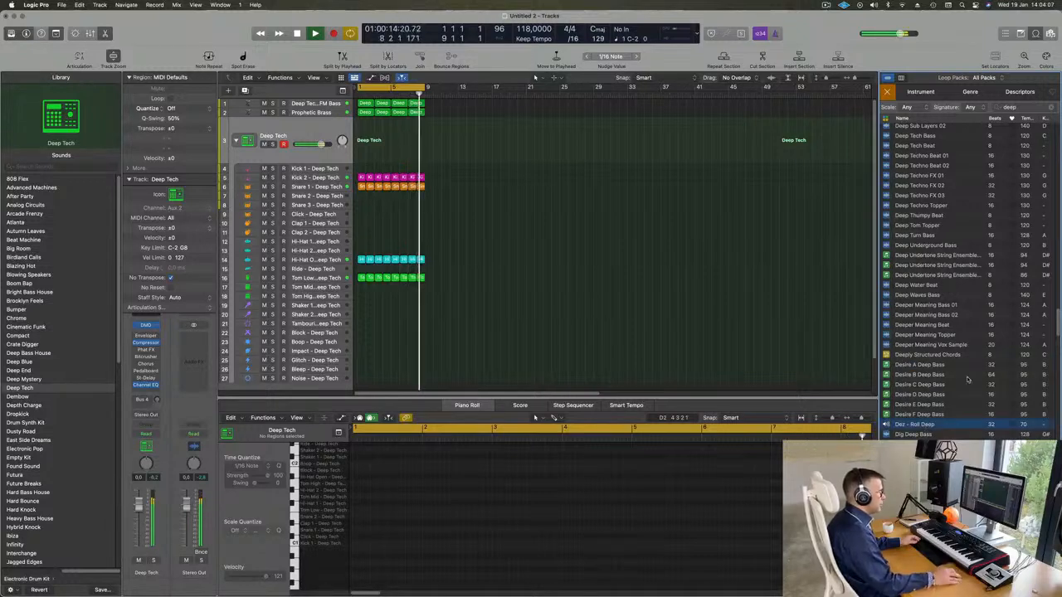
scroll(966, 380, down, 6)
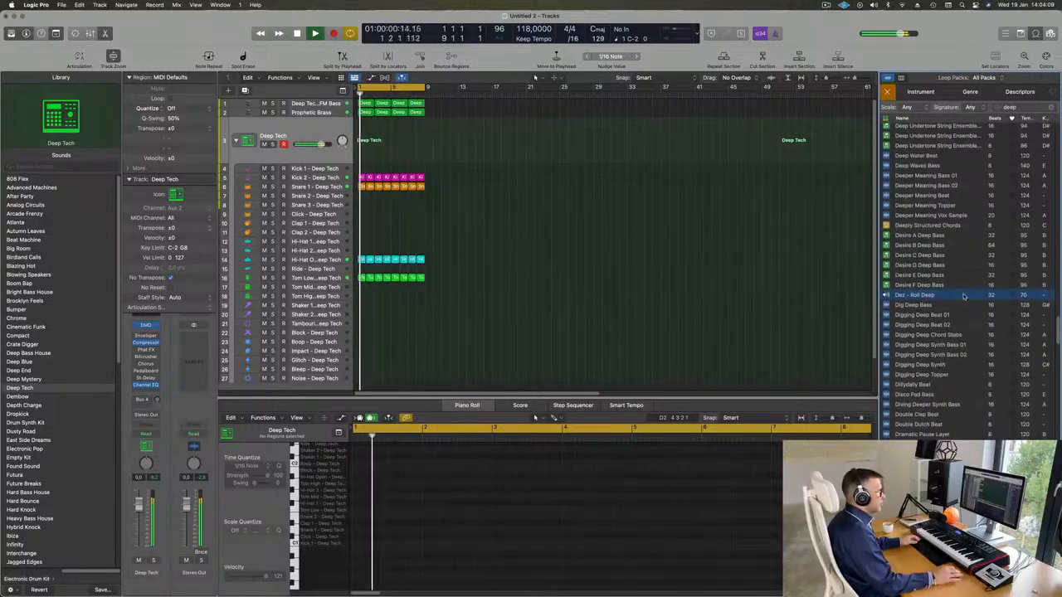
scroll(972, 311, down, 1)
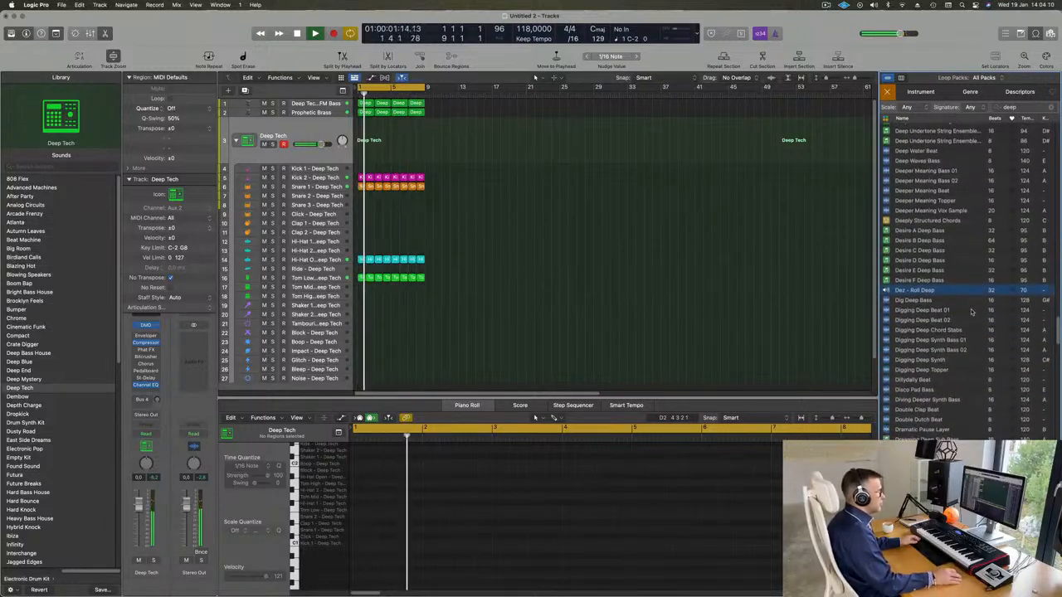
Audition the Digging Deep Beat 01, Digging Deep Beat 02 and Digging Deep Synth Bass 01 loops in turn
click(922, 310)
scroll(962, 334, down, 1)
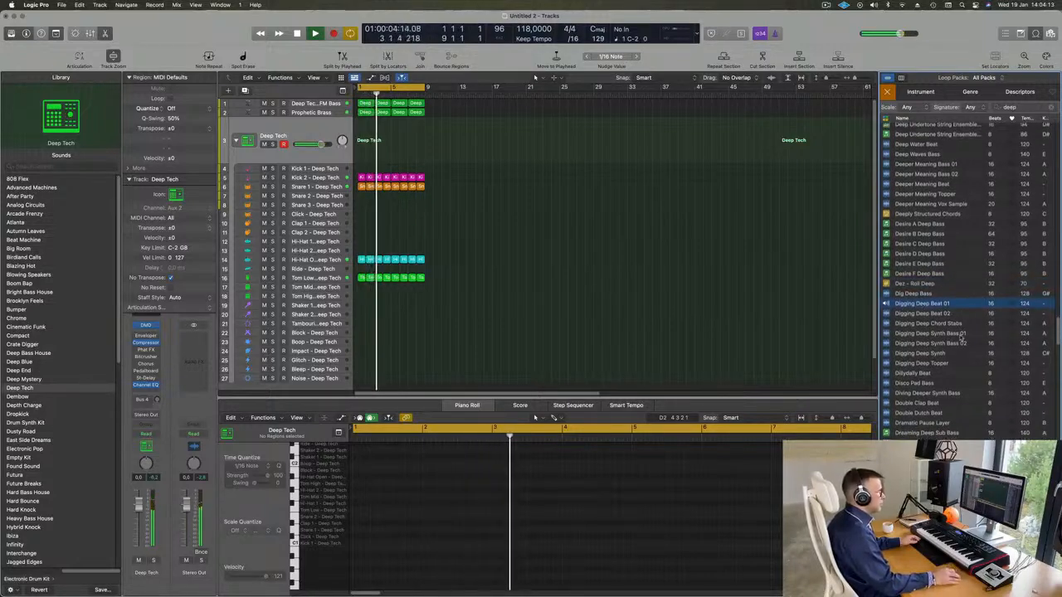
scroll(962, 336, down, 1)
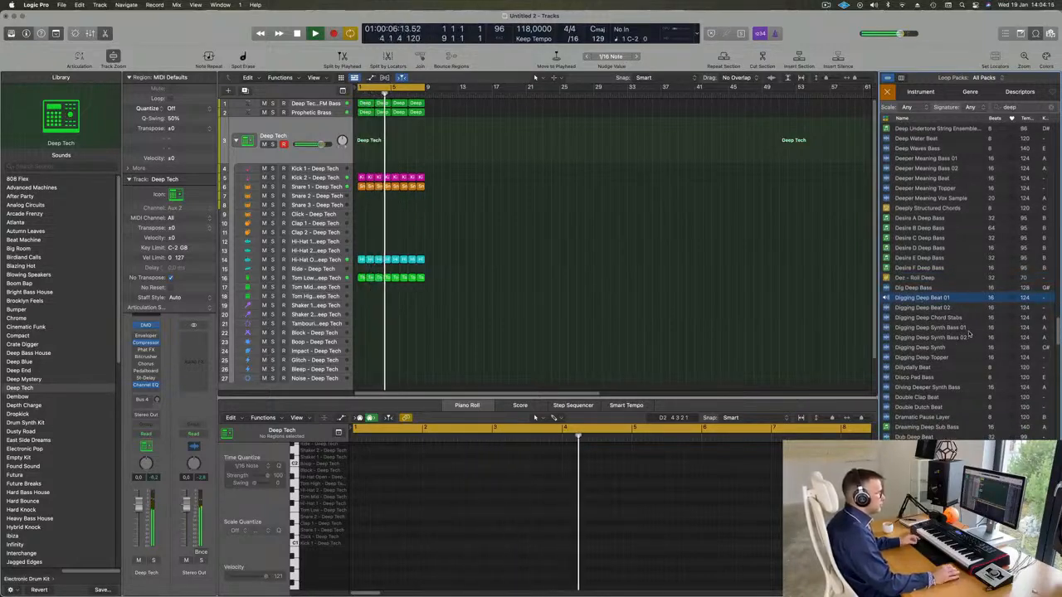
scroll(963, 315, down, 2)
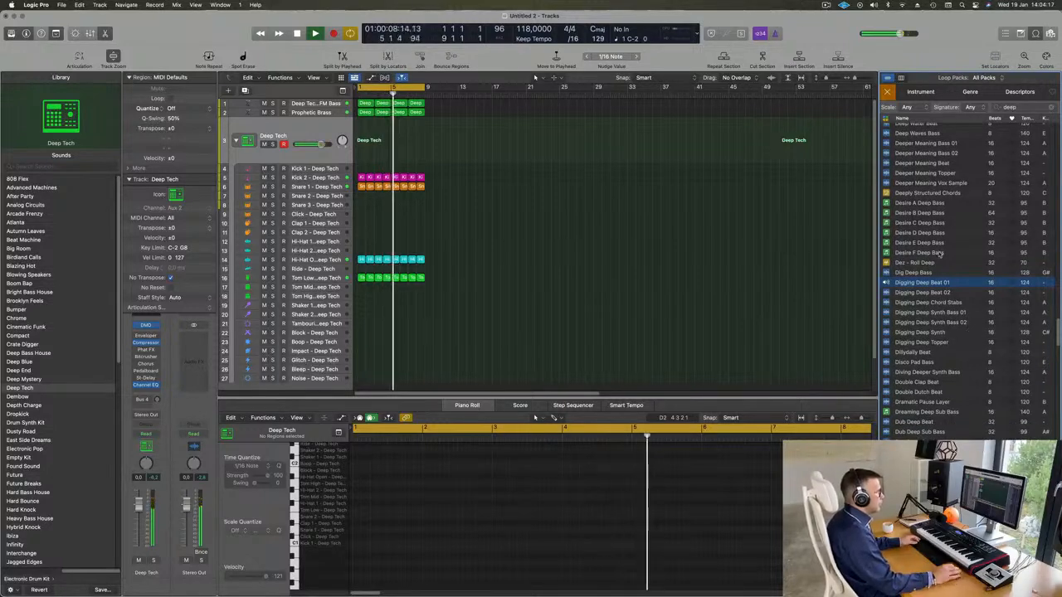
click(923, 293)
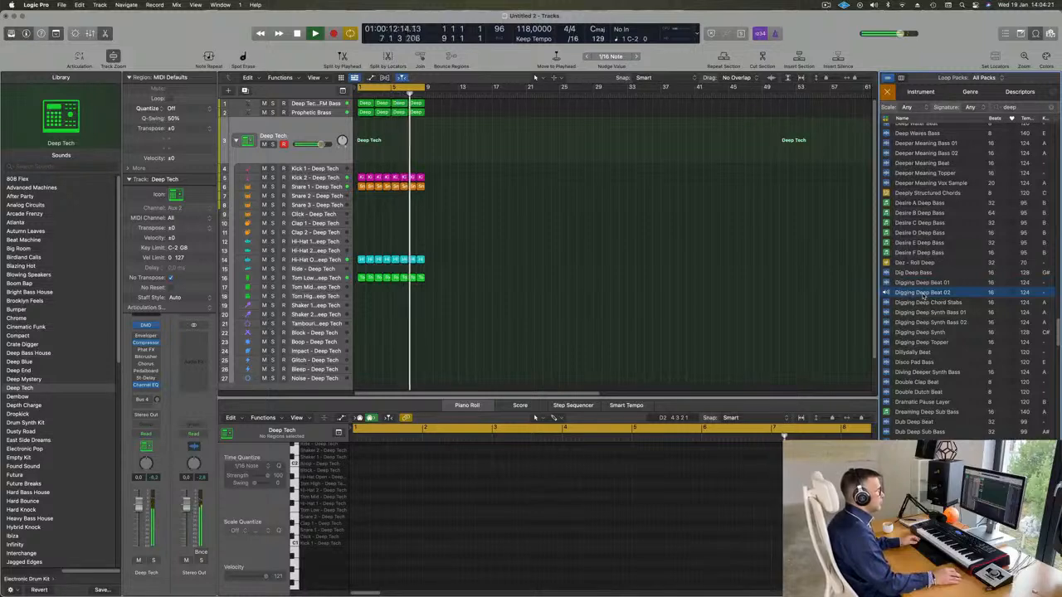
click(925, 313)
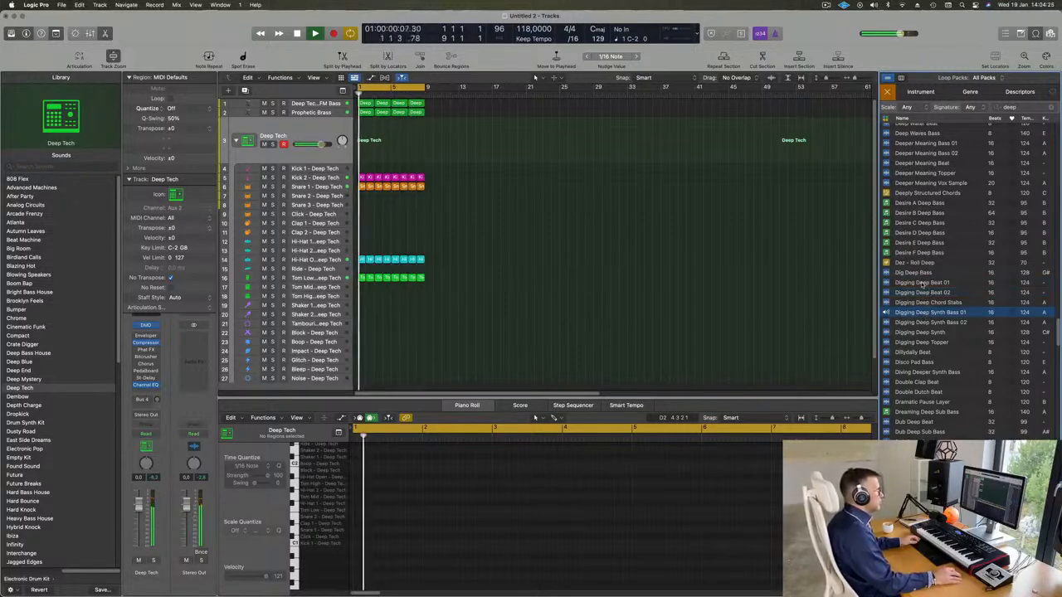
Add the Digging Deep Beat 01 loop on a new track below the Deep Tech drums, starting at bar 1
click(920, 283)
drag(901, 275, 361, 368)
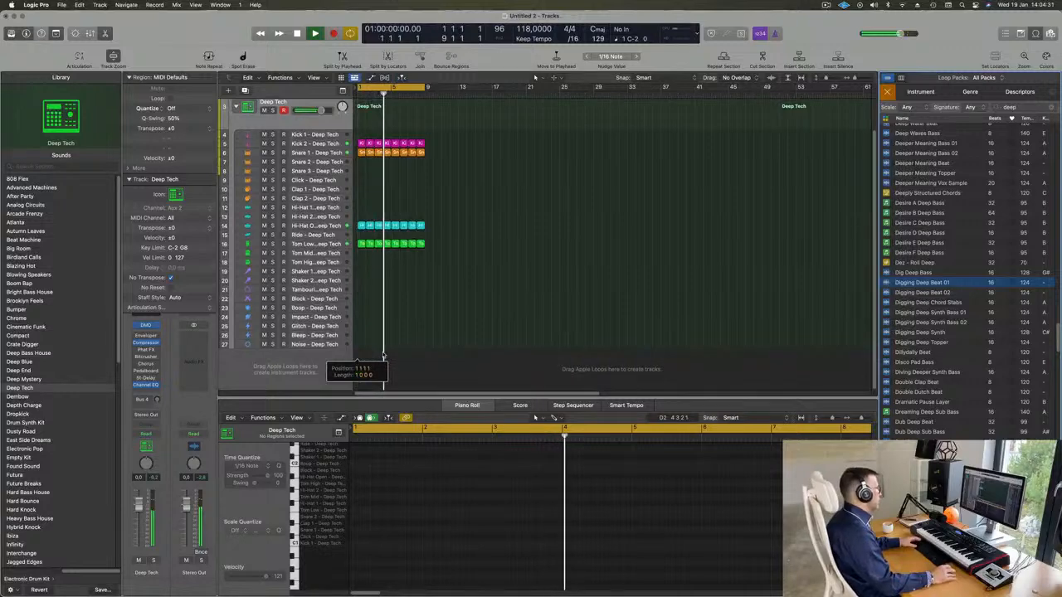
click(312, 357)
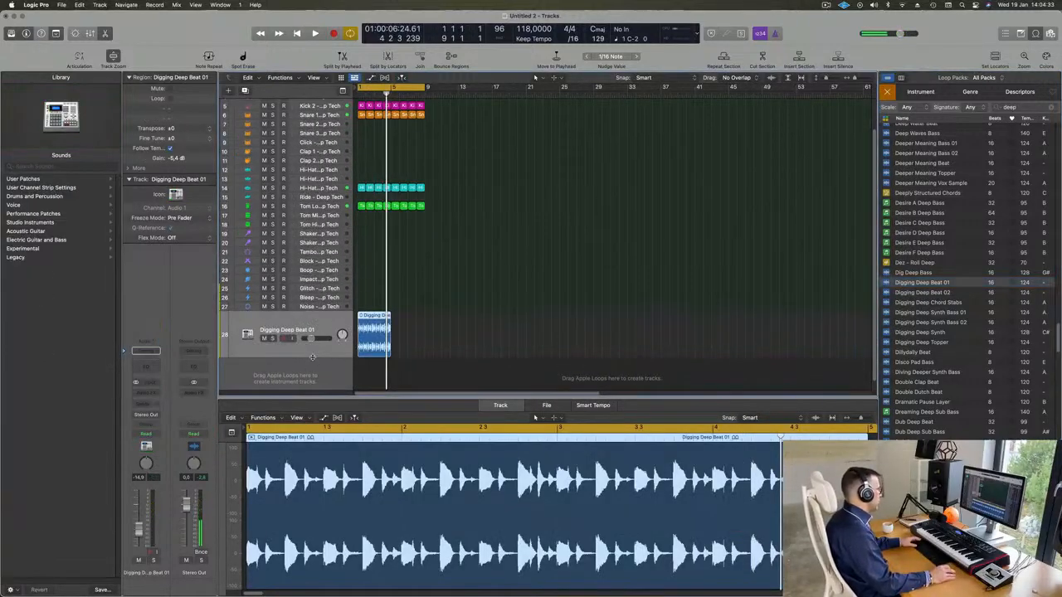
Play the arrangement, briefly solo the Digging Deep Beat 01 track, and set its volume to about -11.6 dB
key(space)
key(space)
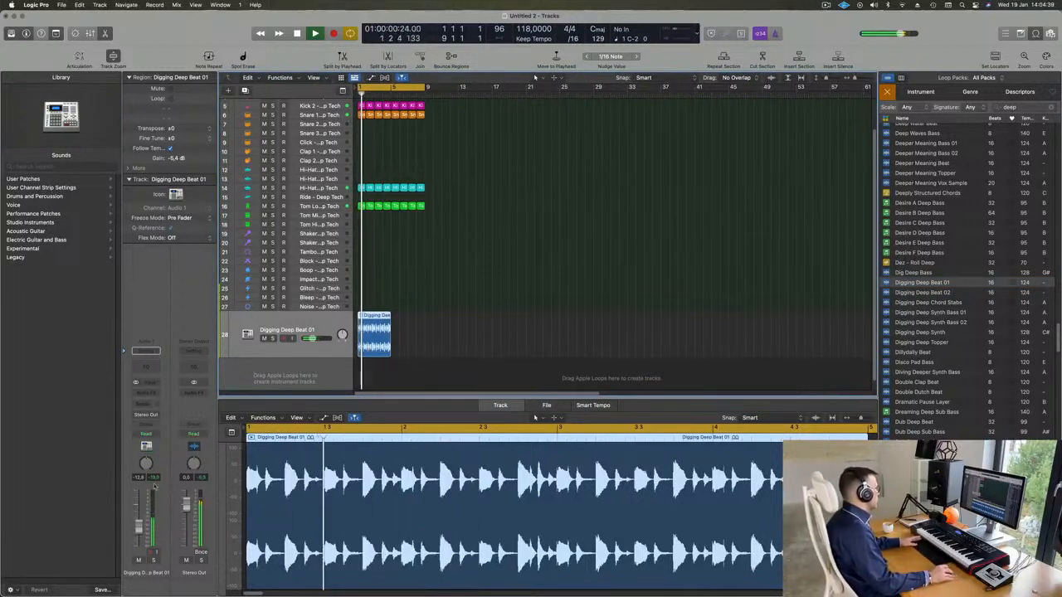
click(152, 561)
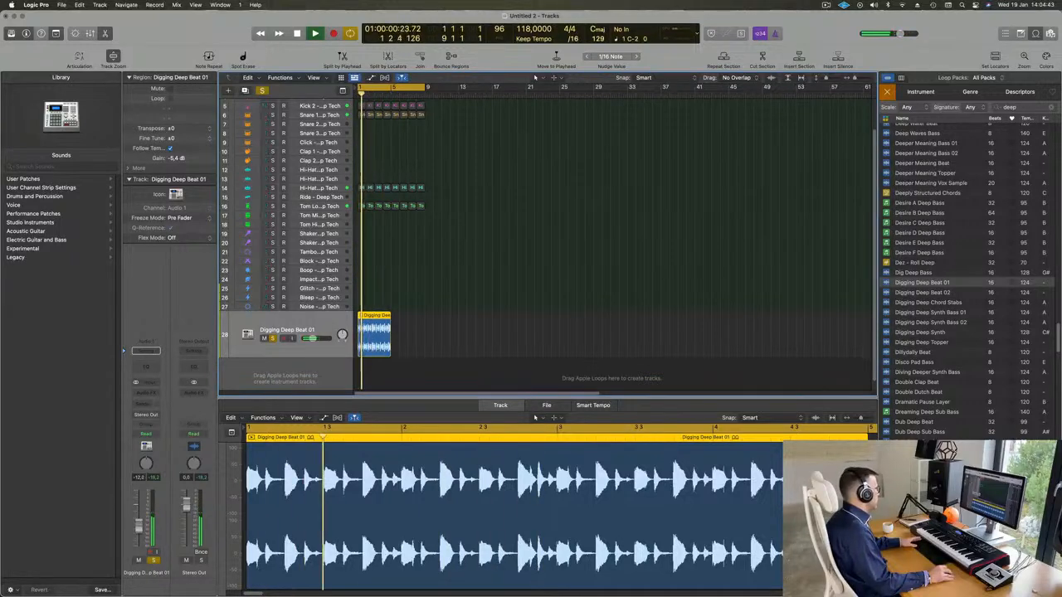
click(154, 561)
key(space)
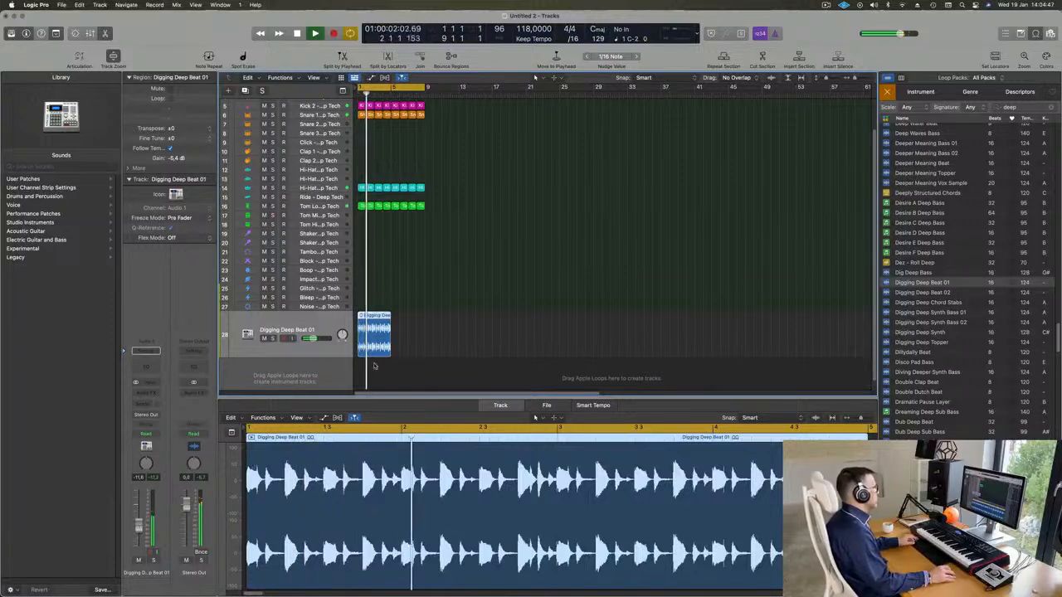
Repeat the Digging Deep Beat 01 region once to fill all eight bars, and select both regions on the track
key(super+r)
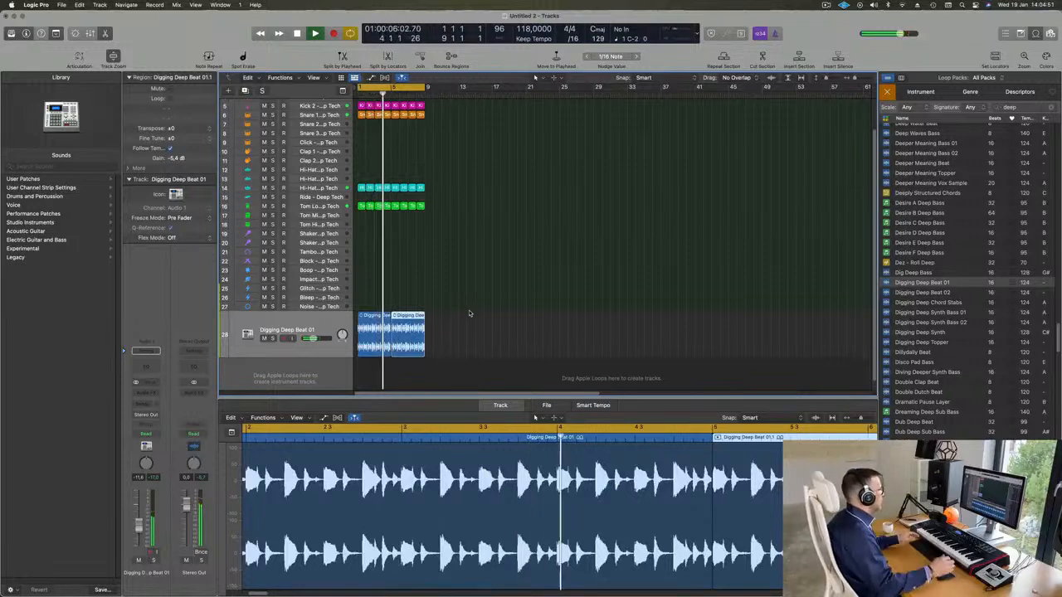
key(Return)
click(318, 330)
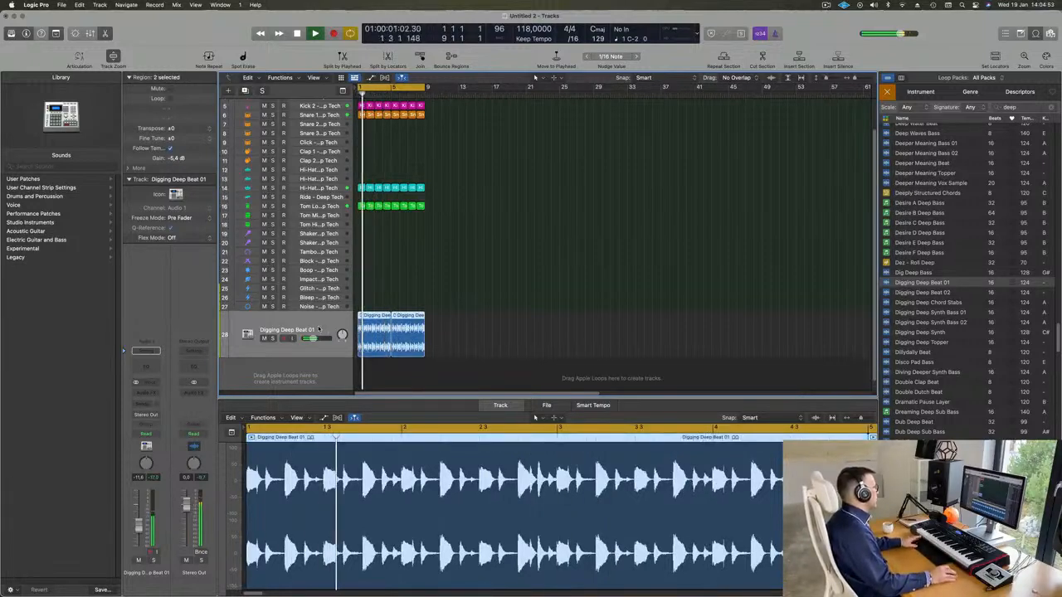
Insert a stereo Ensemble effect on the Digging Deep Beat 01 track, load its Backing Group preset, and move the plug-in window aside
click(146, 393)
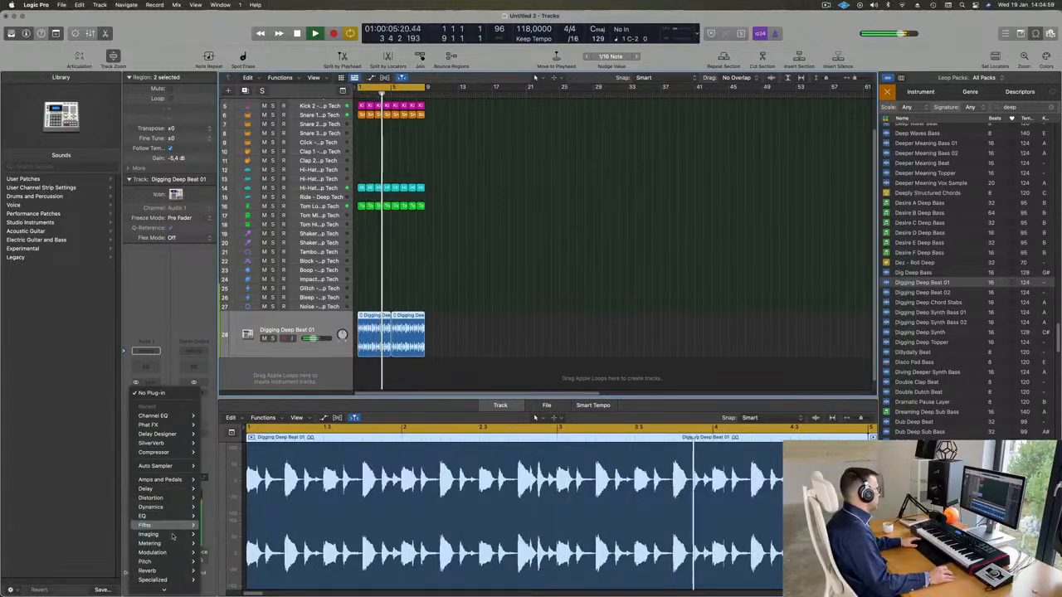
mouse_move(172, 545)
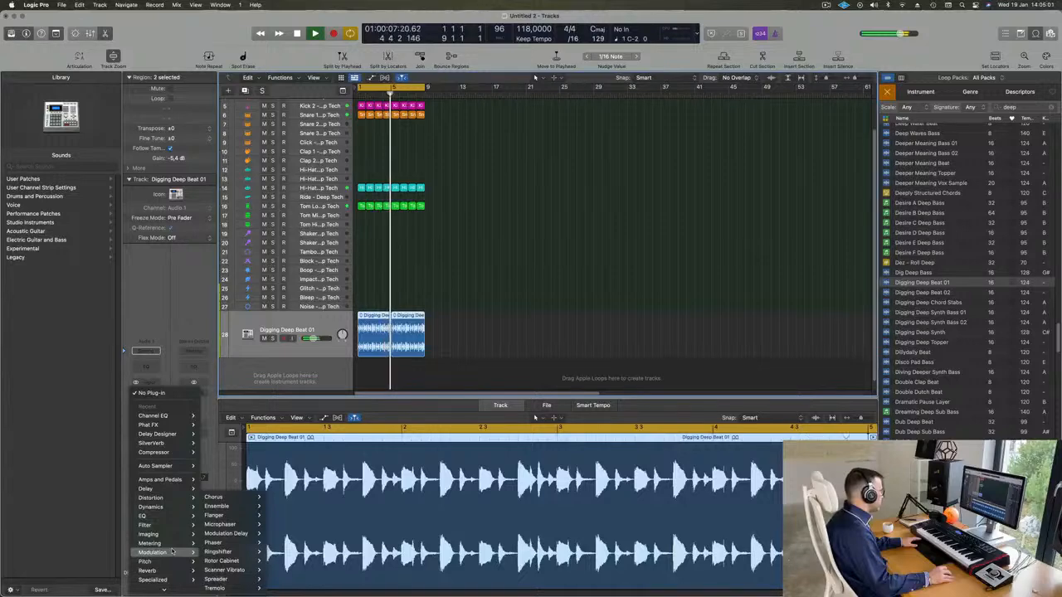
mouse_move(226, 511)
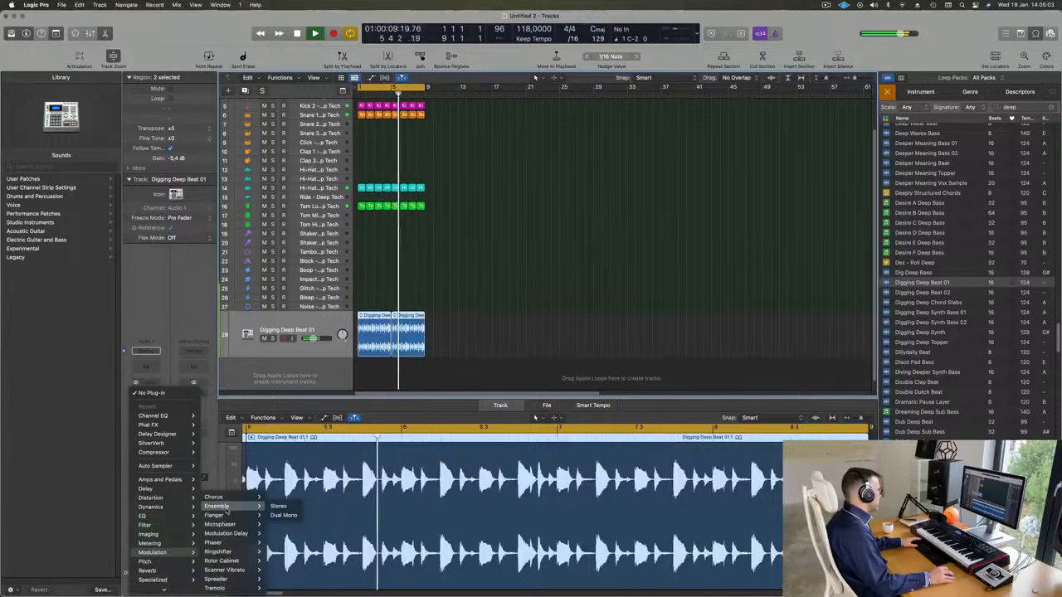
click(274, 506)
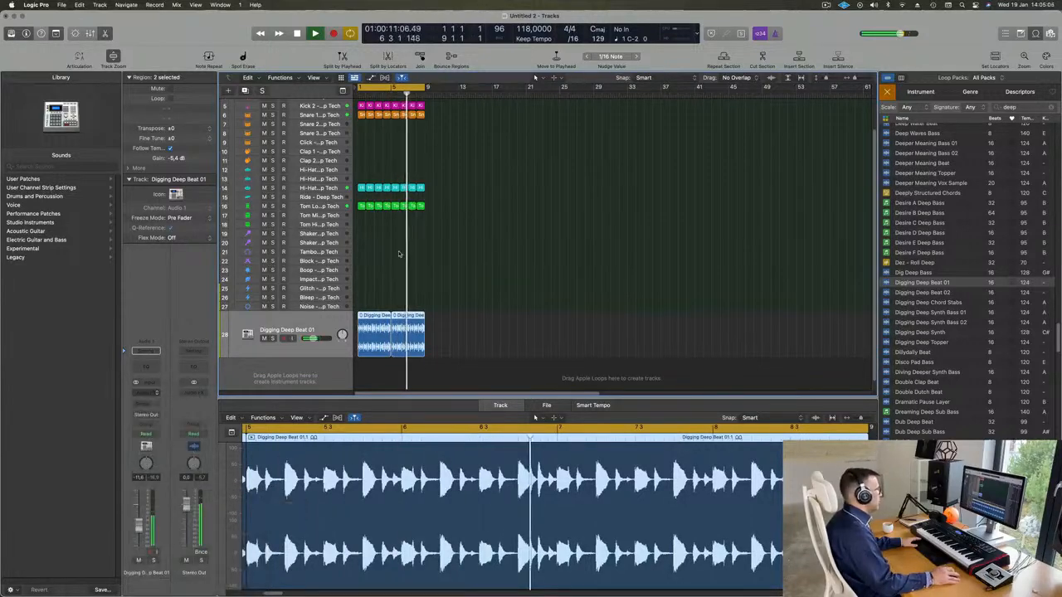
click(482, 145)
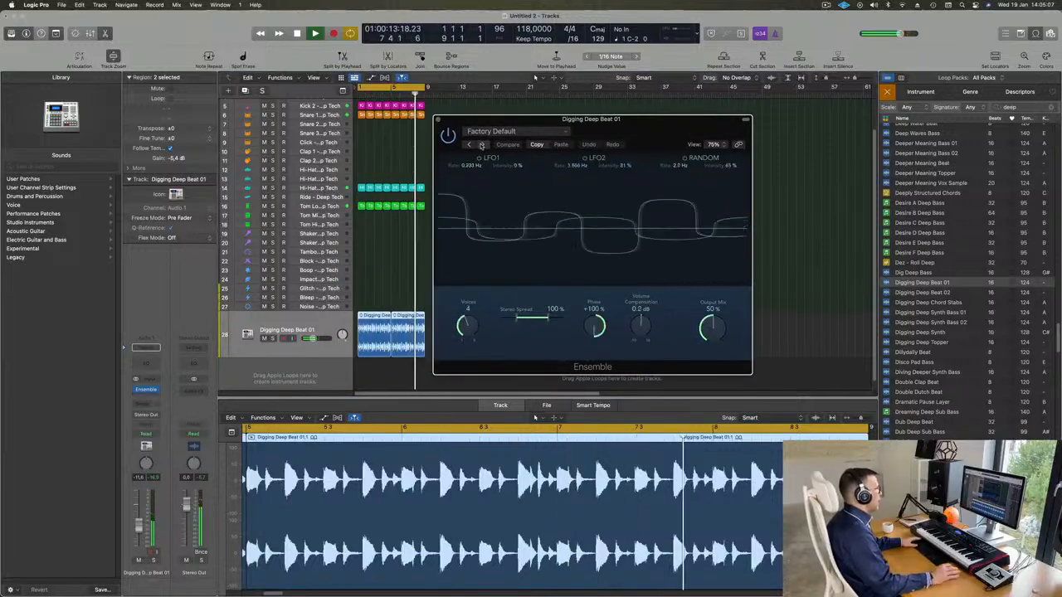
drag(639, 119, 698, 129)
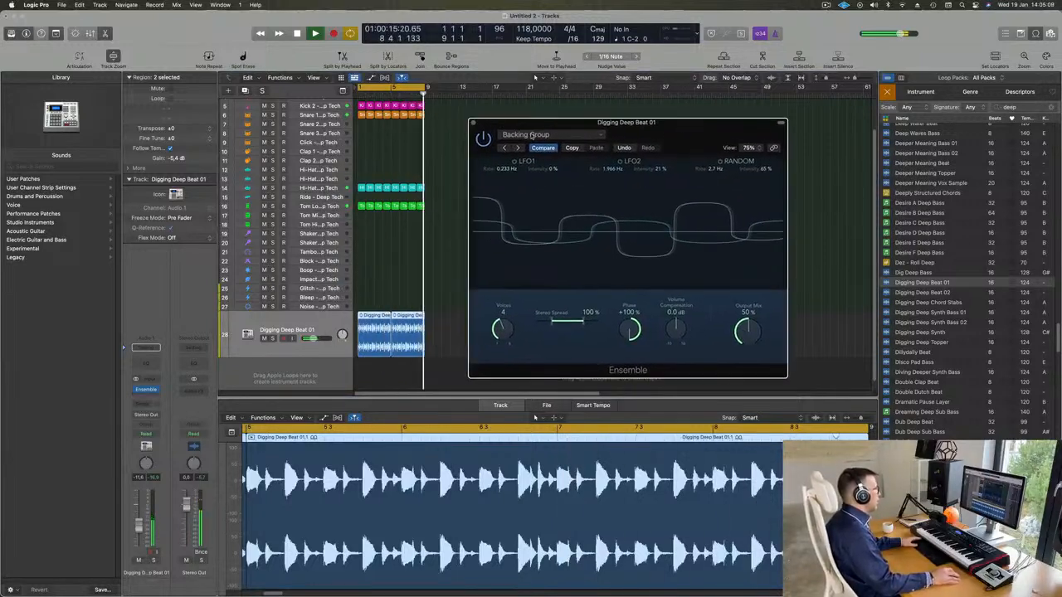
Audition the Ensemble presets Doubler, Rich Modulation, Screen Door, Symphonic 5 Voice, Synth String Ensemble and Vintage Dimension during playback
click(519, 148)
click(519, 147)
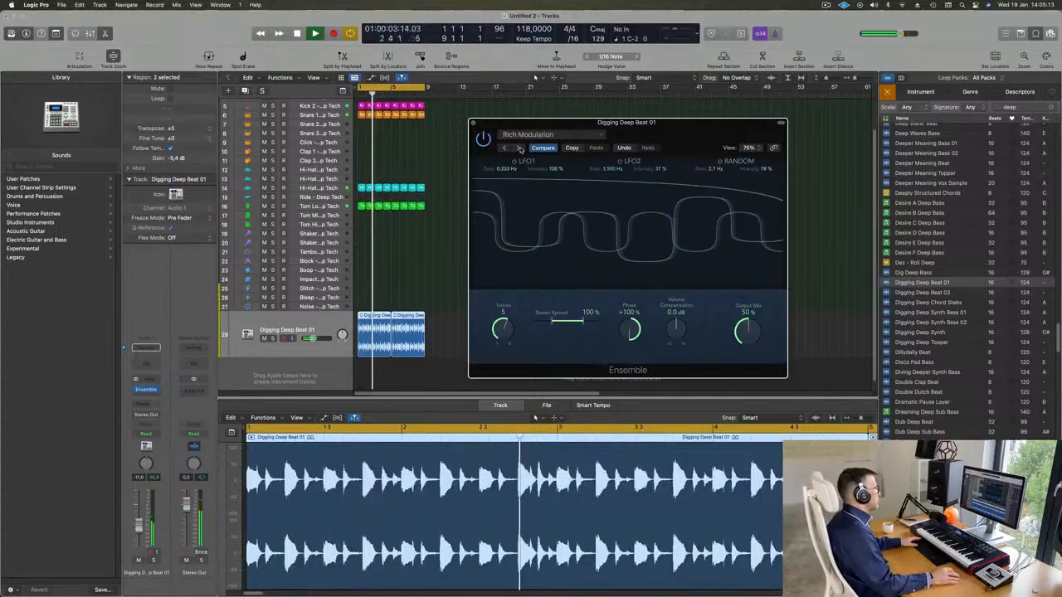
click(518, 147)
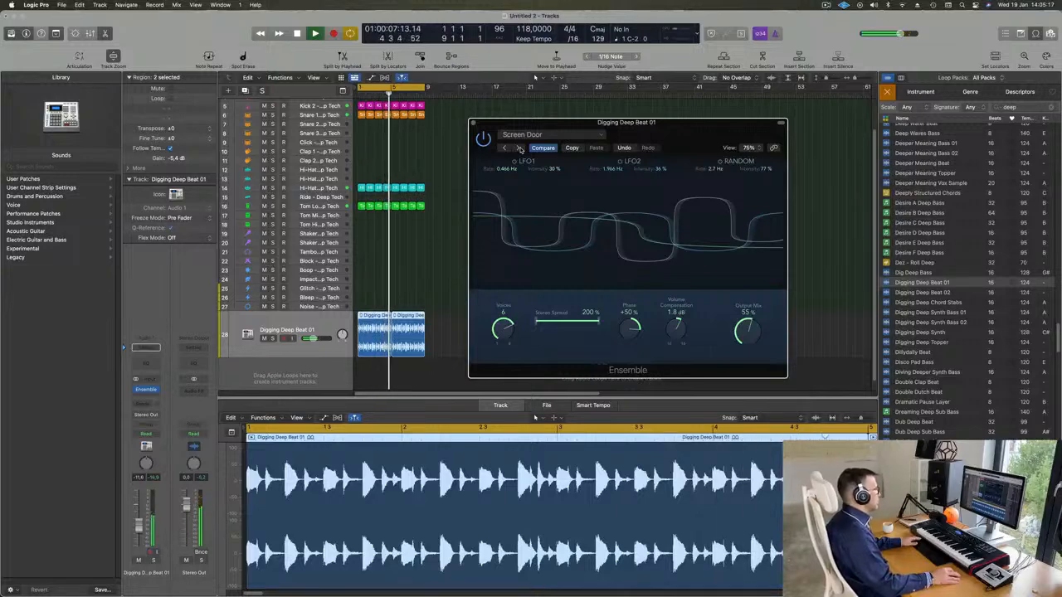
click(519, 147)
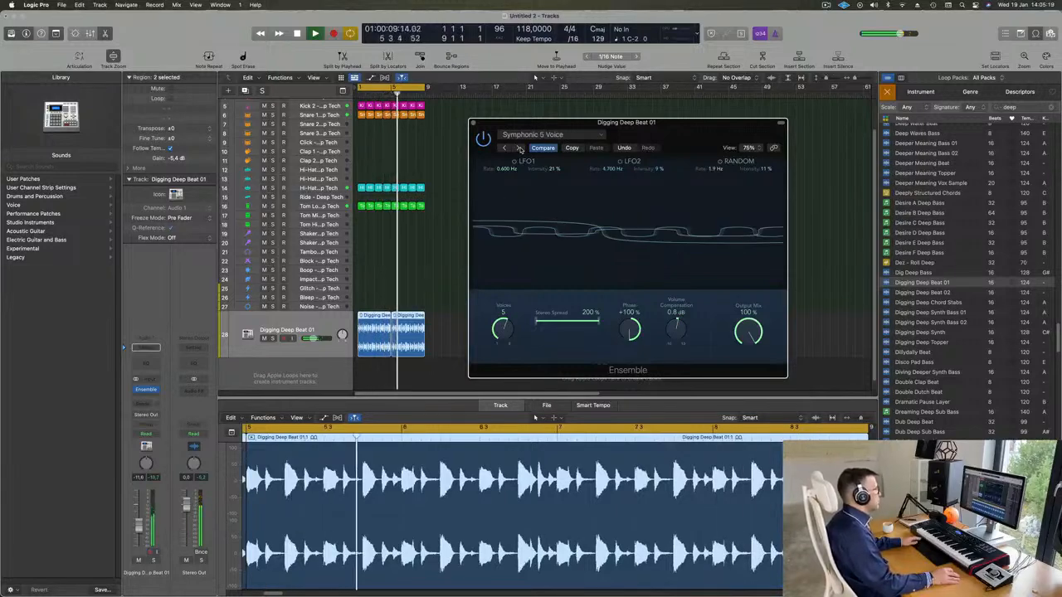
click(519, 147)
click(543, 134)
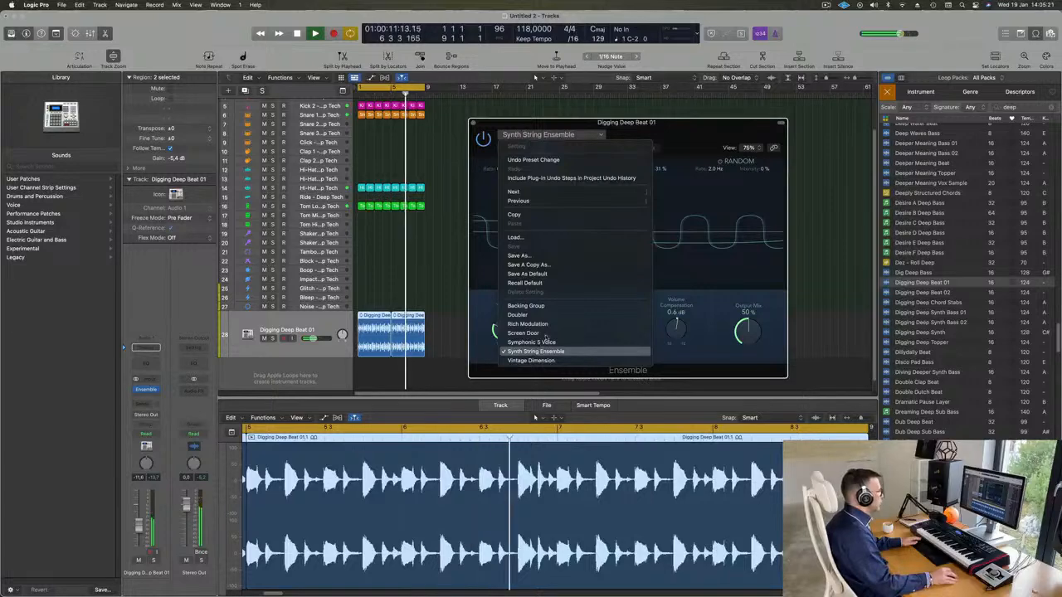
click(531, 360)
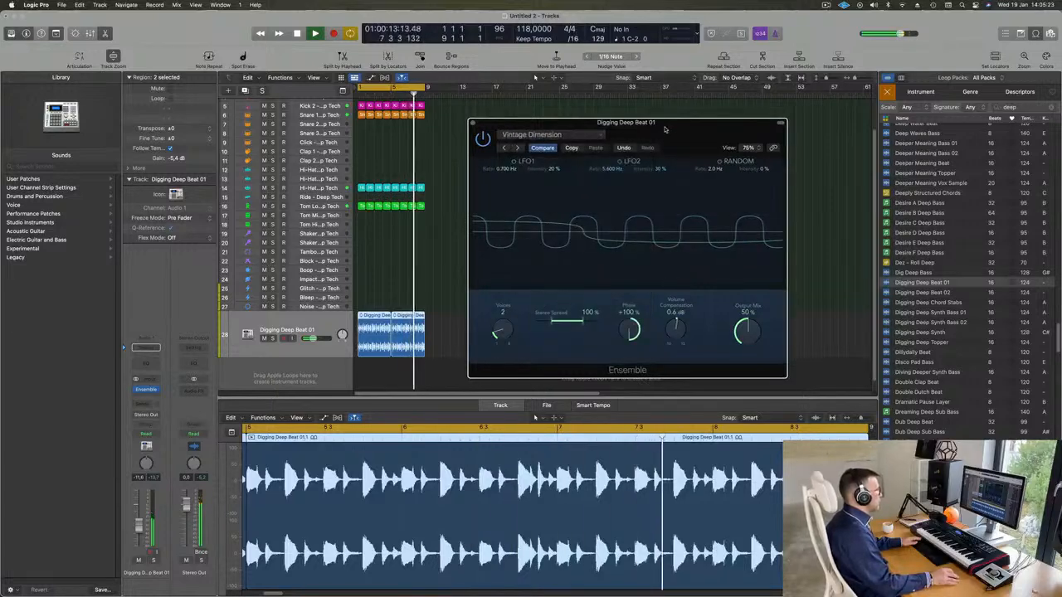
Load the Ensemble's Doubler preset and reduce its Output Mix to about 52 %
drag(665, 129, 604, 136)
click(479, 143)
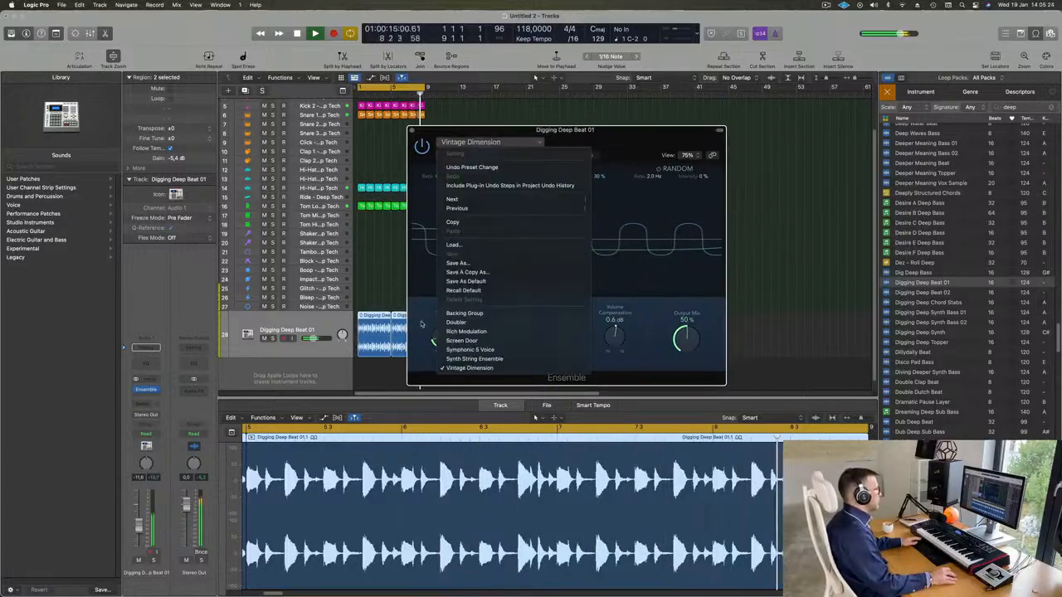
click(477, 323)
drag(650, 133, 626, 132)
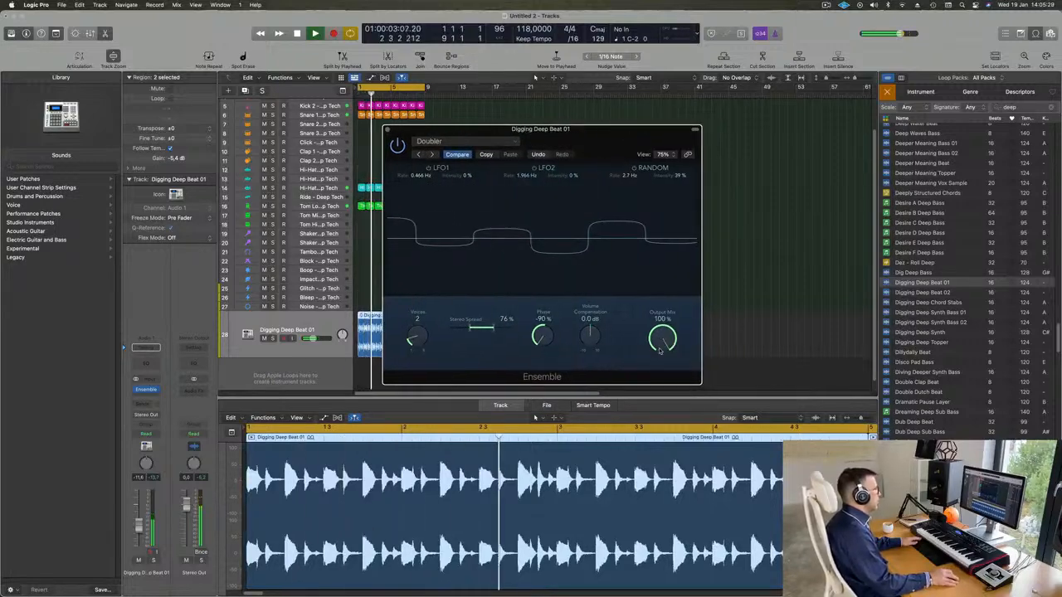
drag(662, 338, 649, 382)
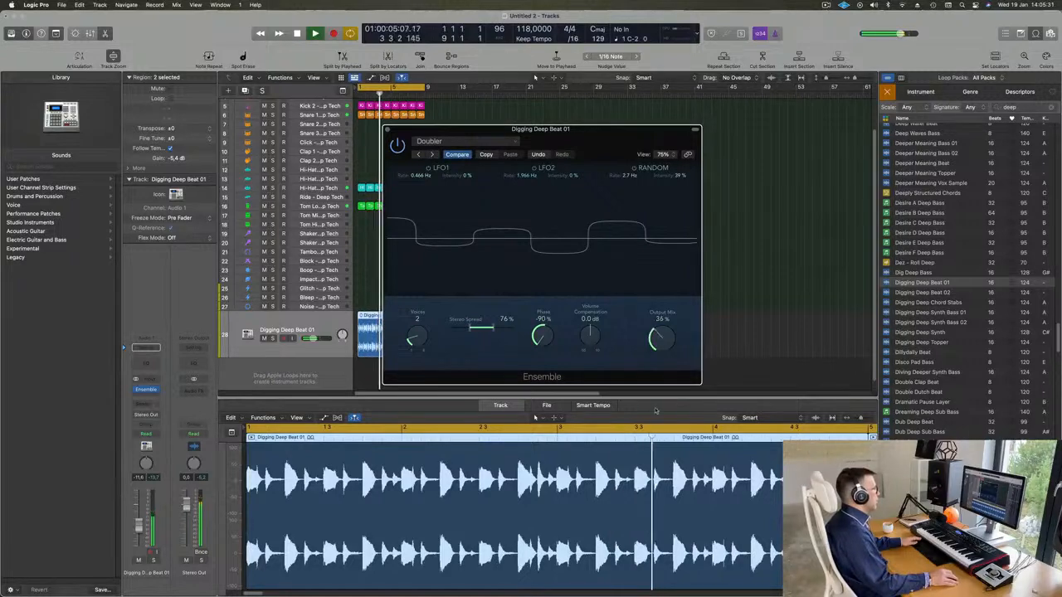
click(399, 147)
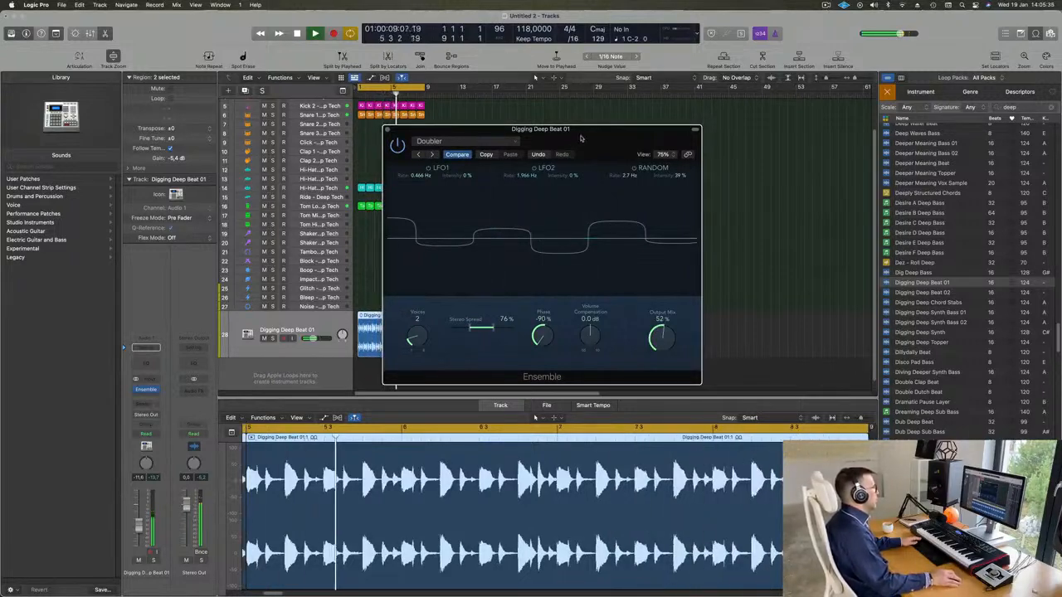
Widen the Ensemble's Stereo Spread to 200 % and close the plug-in window
drag(583, 130, 557, 129)
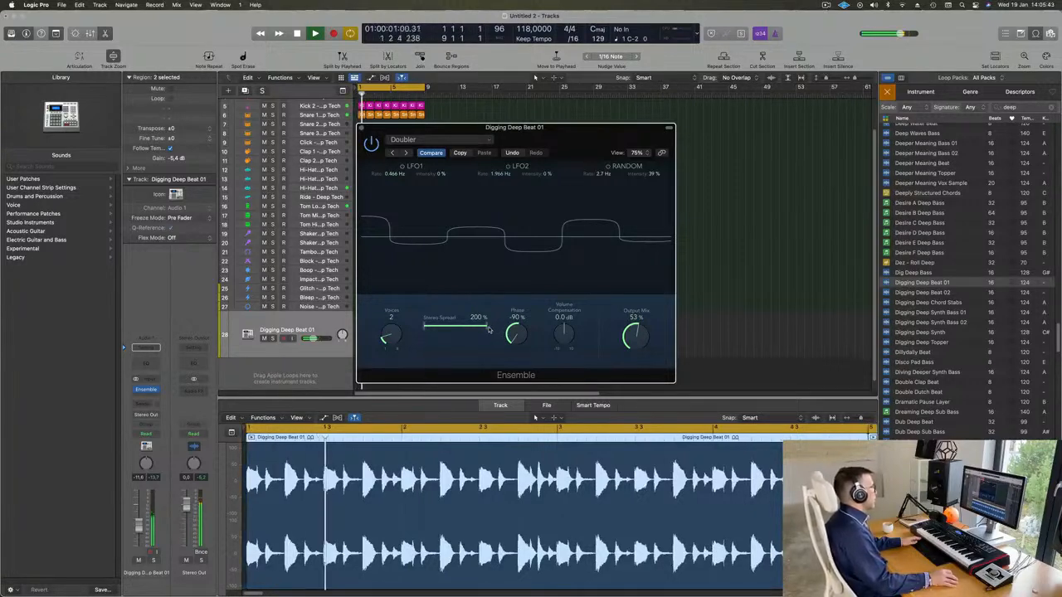
drag(525, 332, 525, 404)
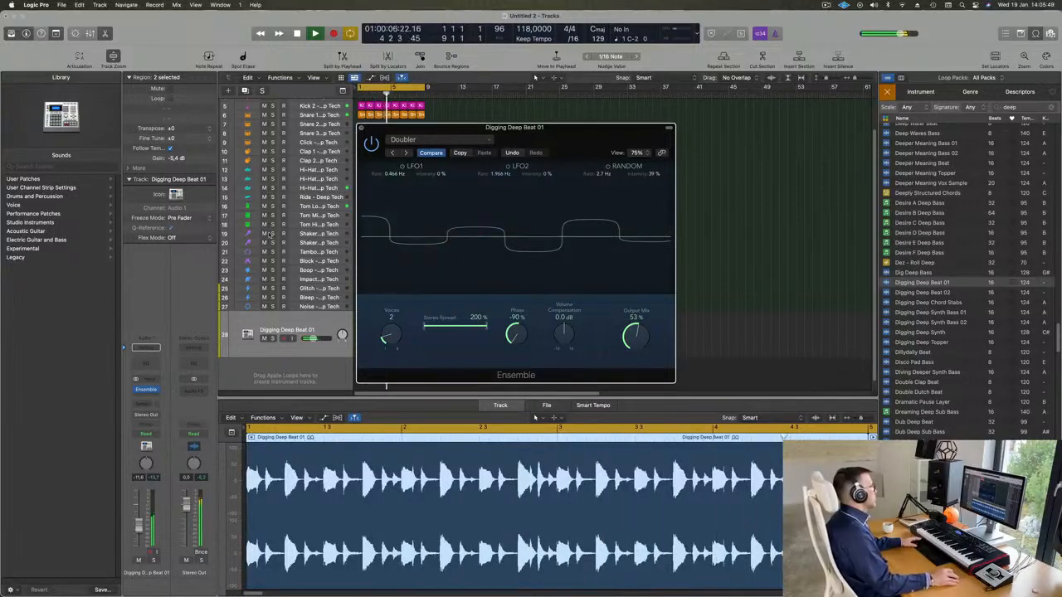
key(super+w)
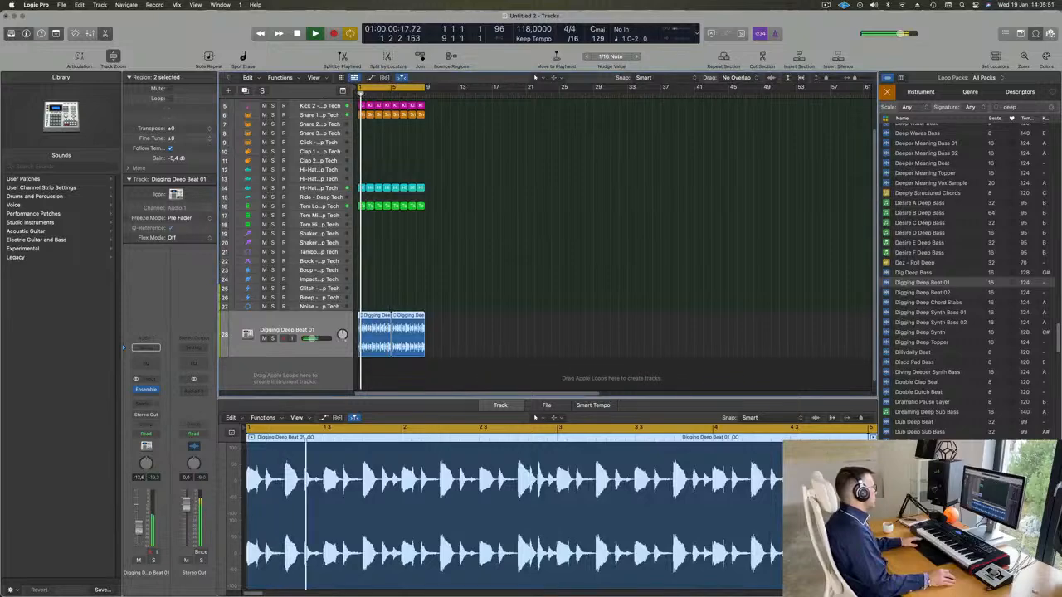
Briefly mute and unmute the Digging Deep Beat 01 track to compare the arrangement with and without it, restarting playback from bar 1
scroll(476, 301, up, 5)
key(super+Up)
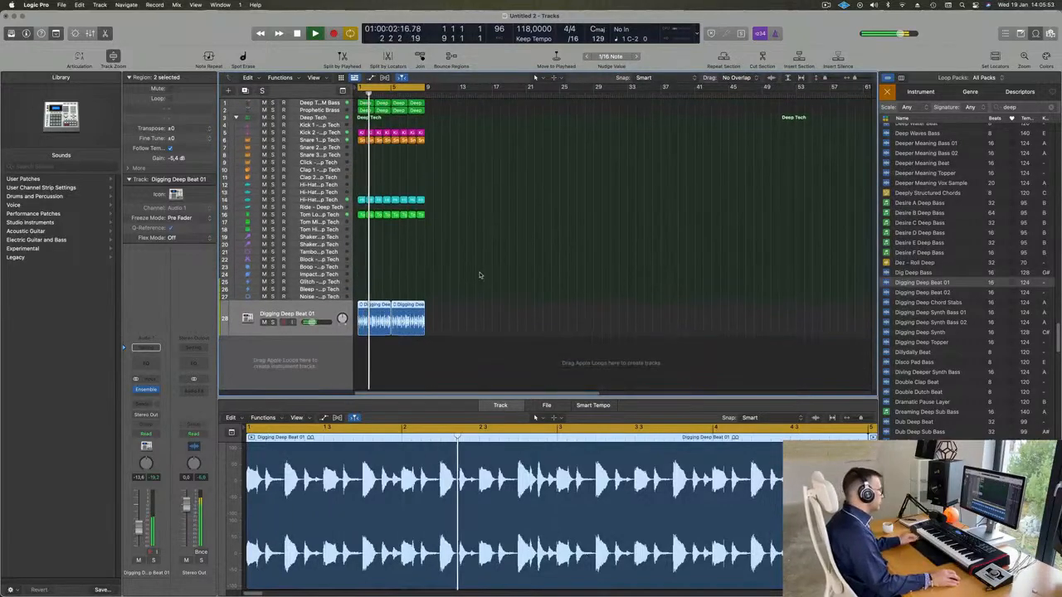
key(super+Up)
key(super+Up)
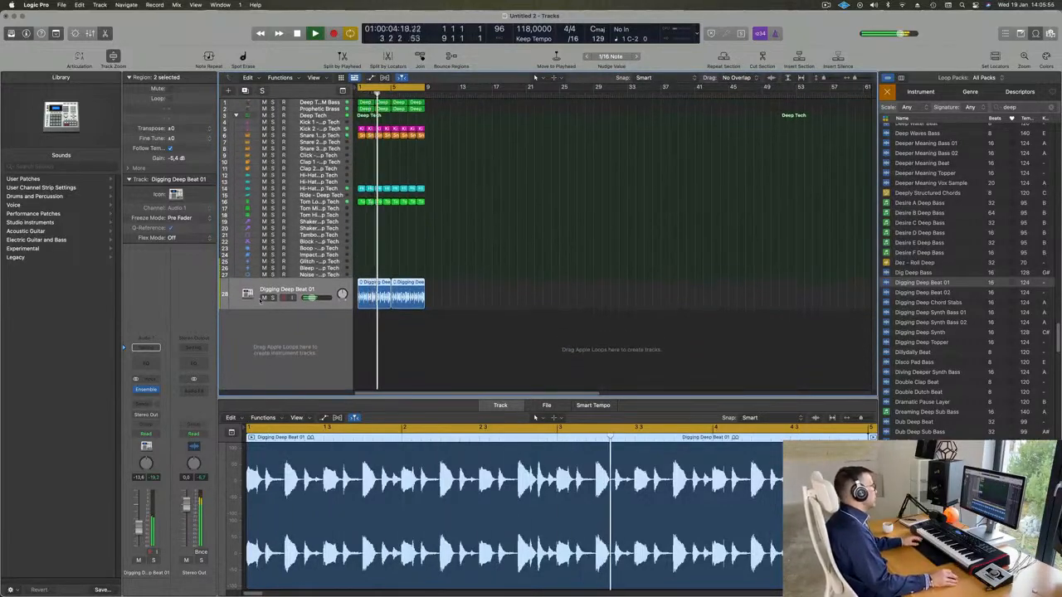
click(264, 298)
click(264, 298)
key(Return)
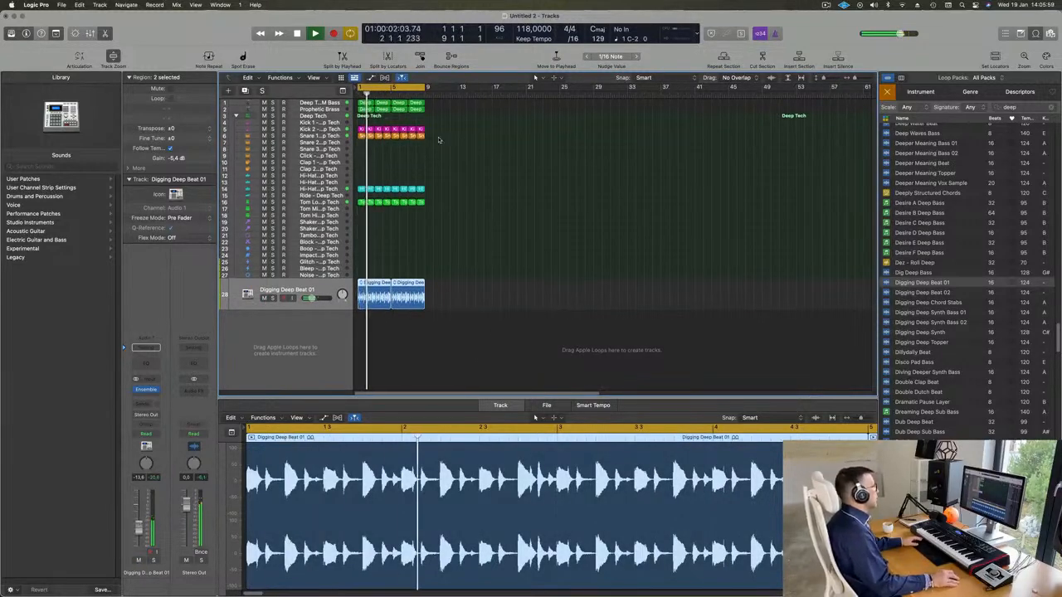
Duplicate the Prophetic Brass track with its settings, and copy the first Deep Techno FM Bass region onto the new track at bar 1
click(318, 110)
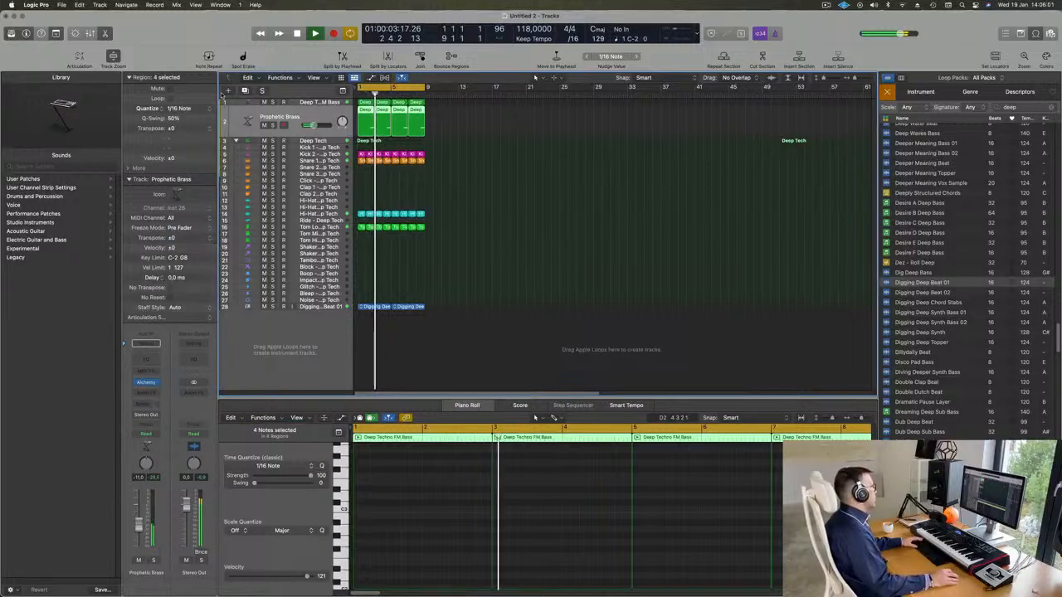
key(Return)
key(super+d)
key(space)
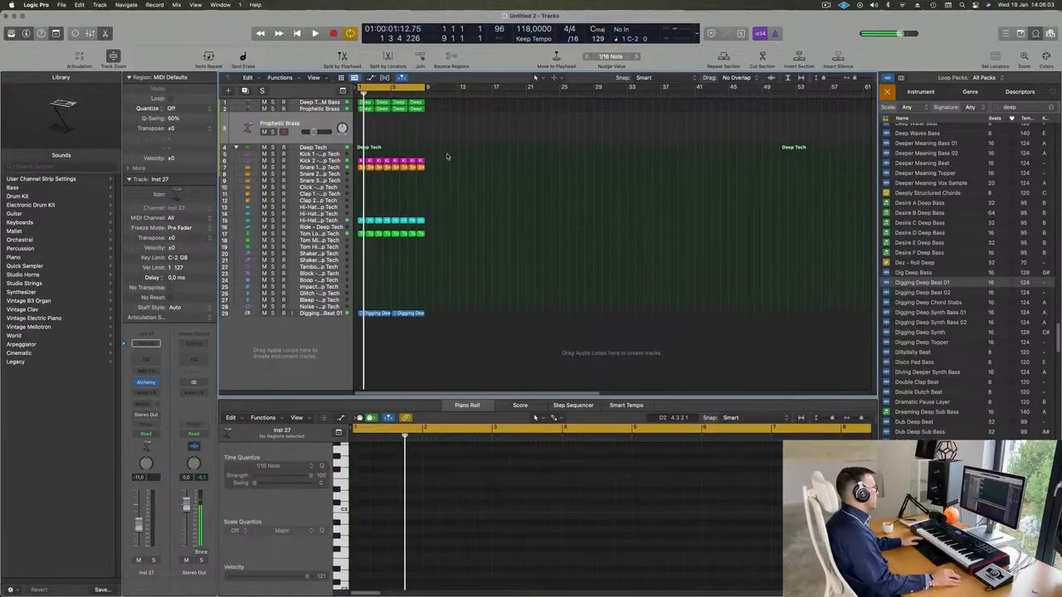
key(space)
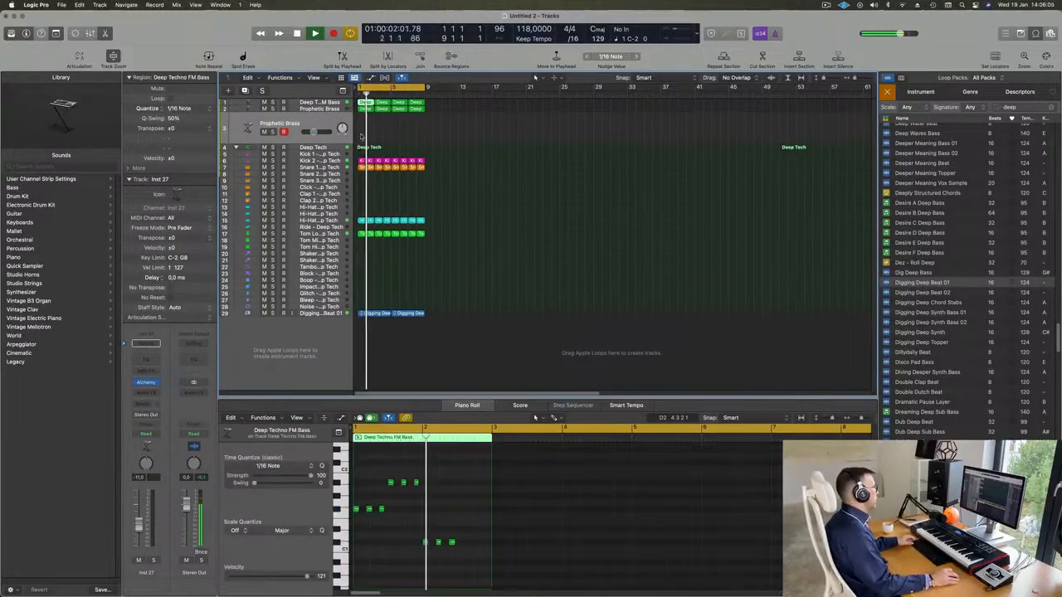
drag(365, 103, 366, 127)
key(space)
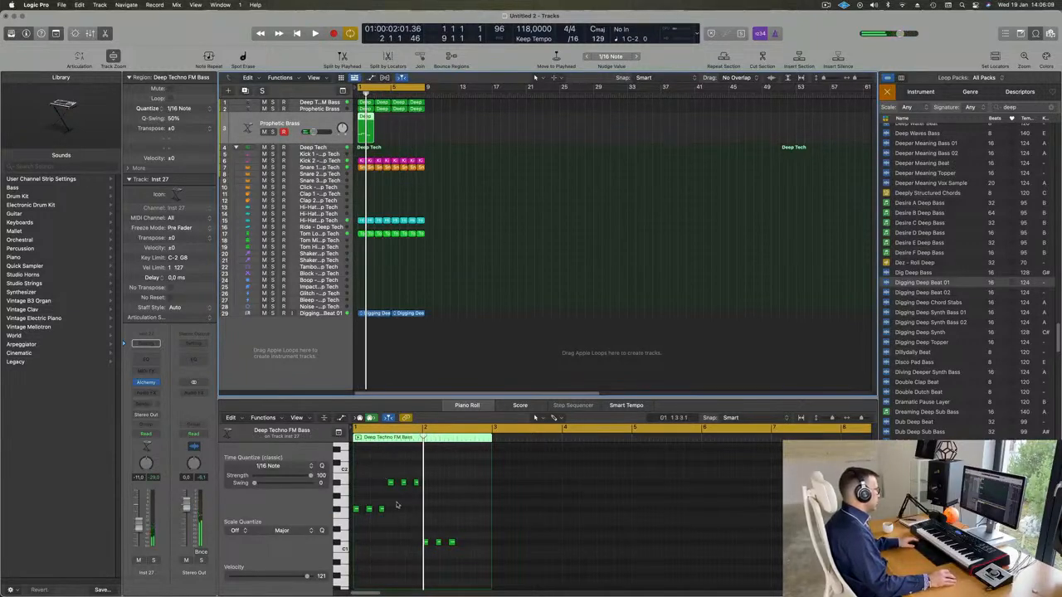
Reduce the copied region to a single F#1 and a single A#1 note, both starting at 1 1 1 1, deleting all other notes
drag(366, 492, 400, 526)
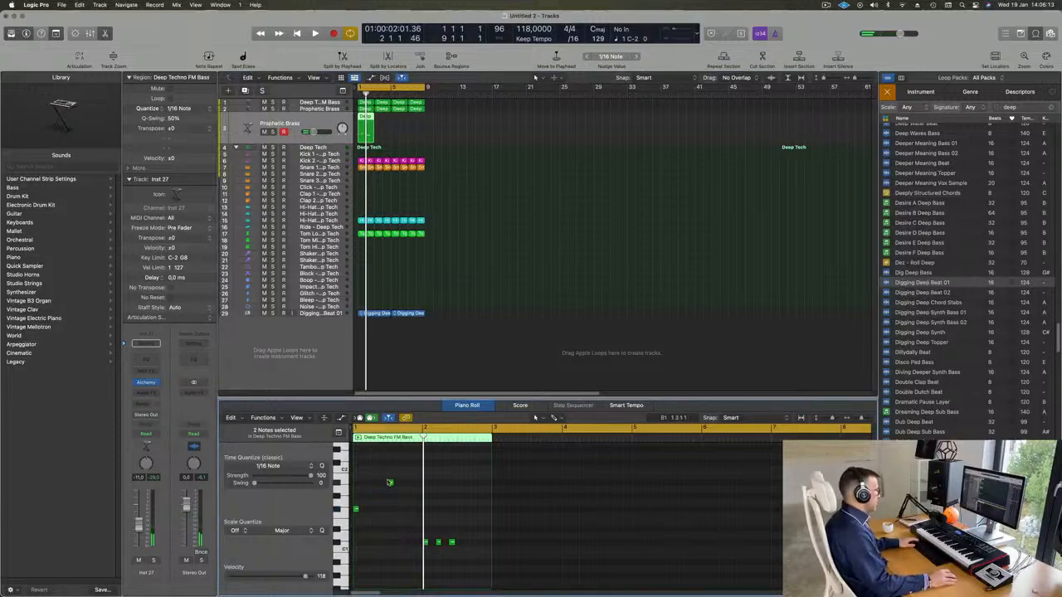
drag(391, 483, 357, 483)
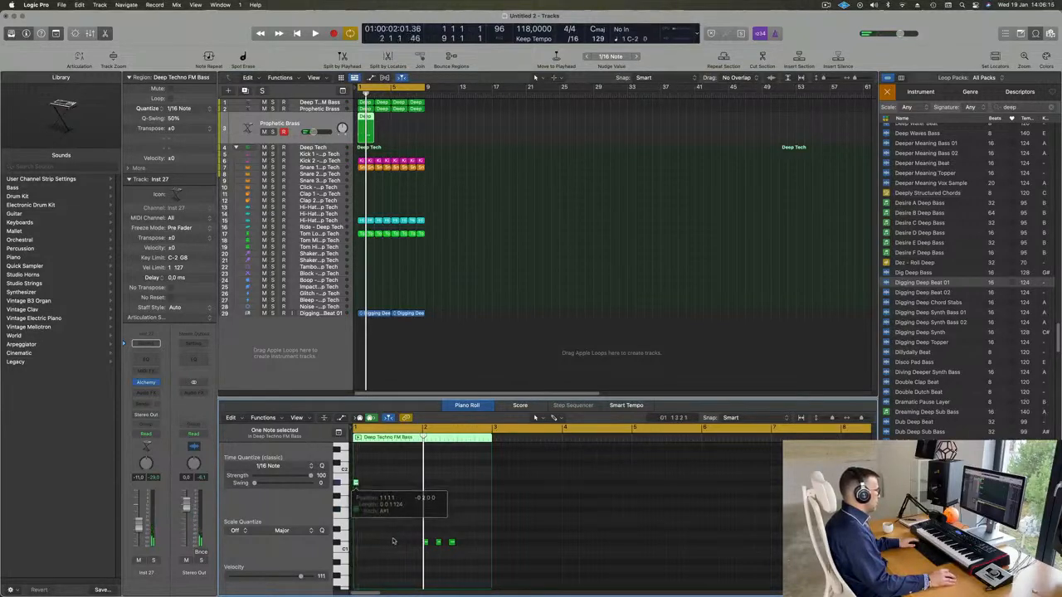
drag(399, 536, 524, 558)
Lengthen the F#1 and A#1 notes together to fill the whole two-bar region, and briefly play it back
drag(383, 456, 353, 557)
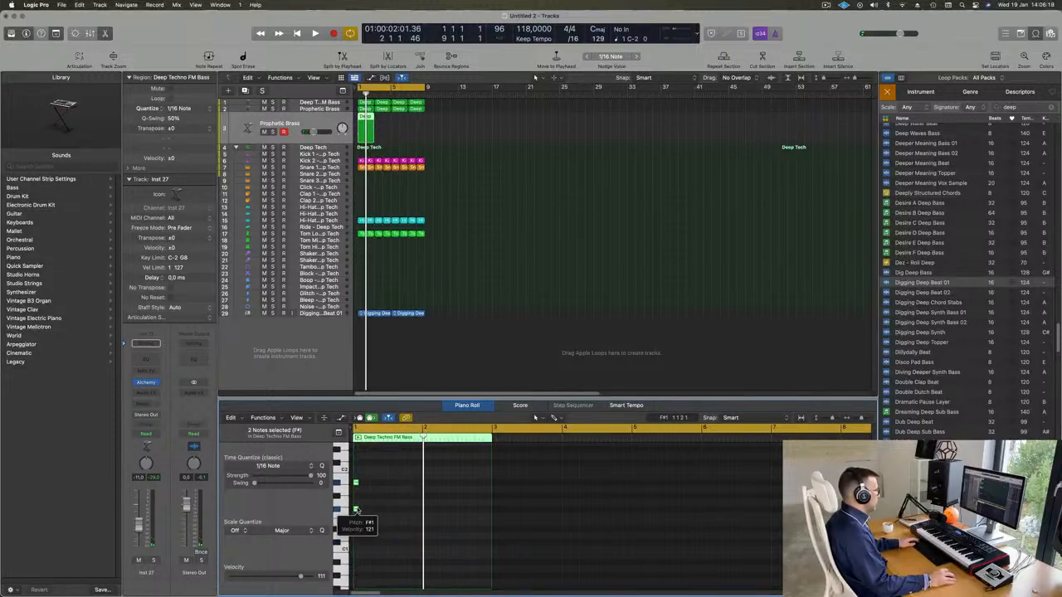
drag(355, 510, 397, 510)
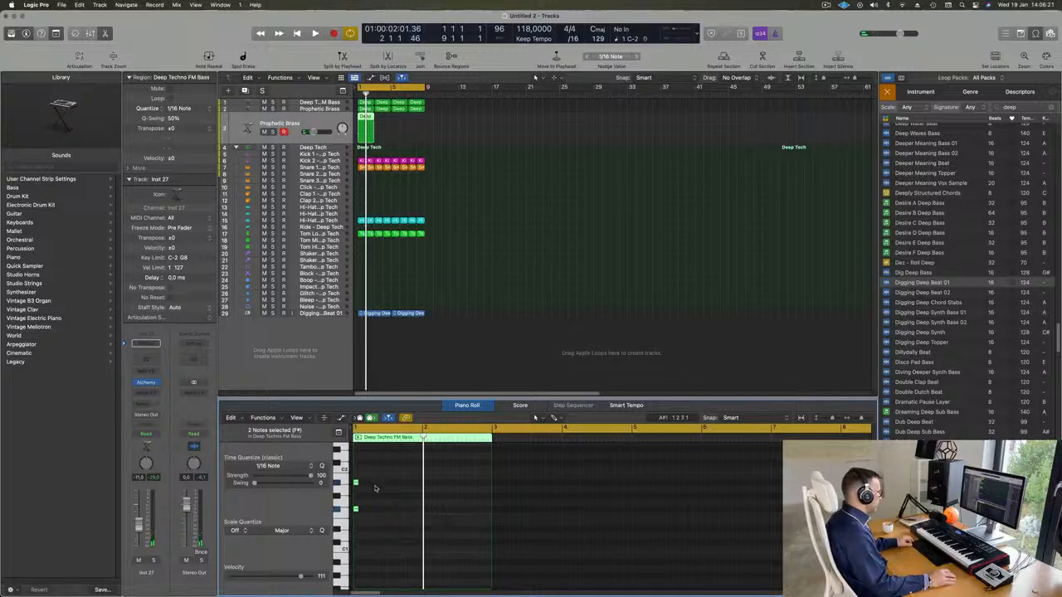
scroll(376, 488, up, 5)
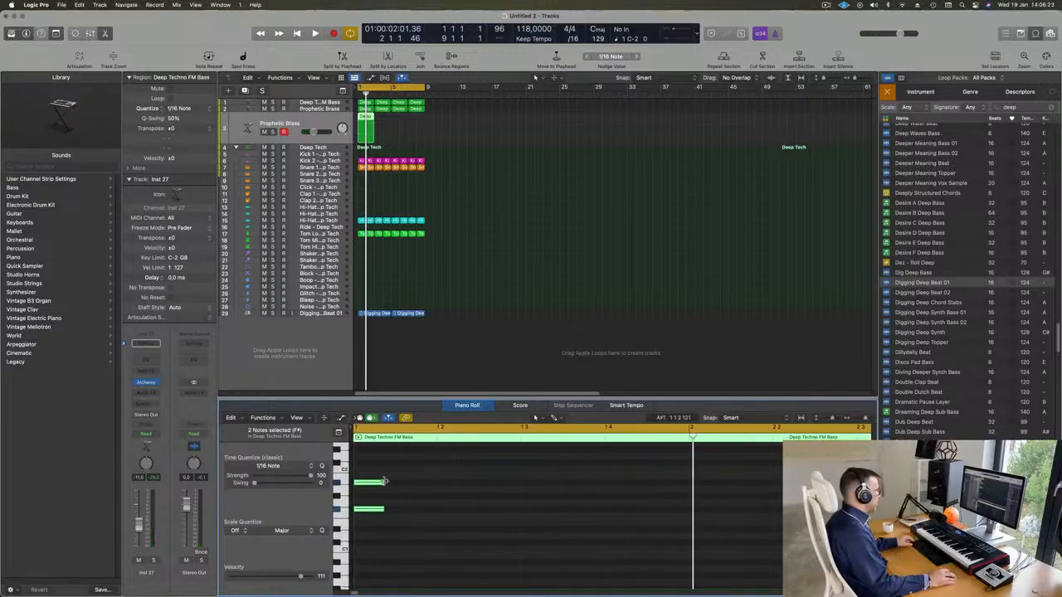
drag(384, 481, 729, 483)
scroll(600, 486, down, 5)
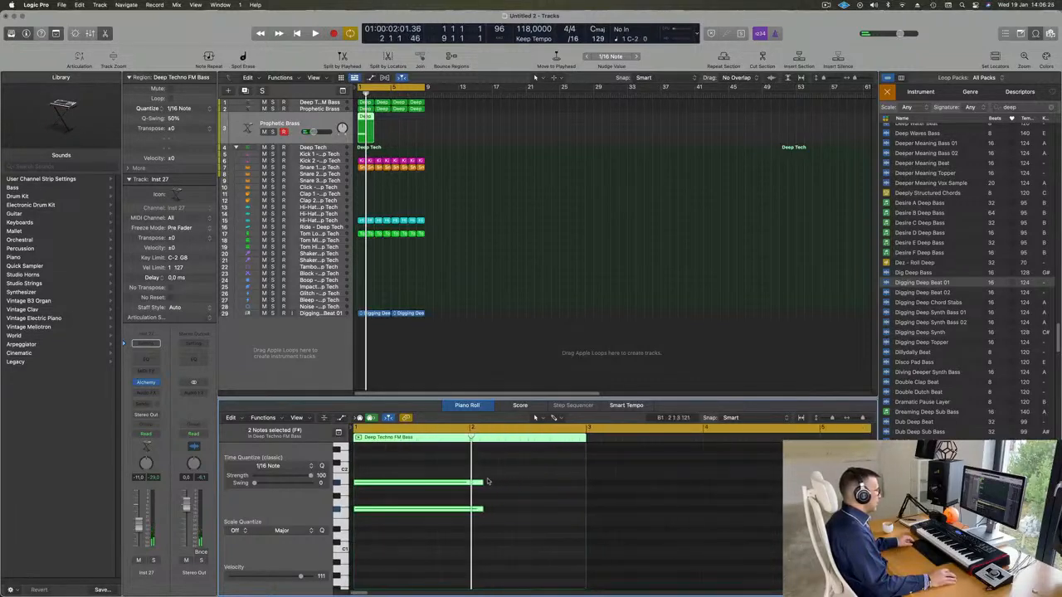
drag(481, 482, 584, 484)
key(space)
key(space)
key(space)
key(space)
Load the Slow Attack Piano preset from Alchemy's Pads category on the duplicated track, and move the plug-in window clear of the regions
click(182, 238)
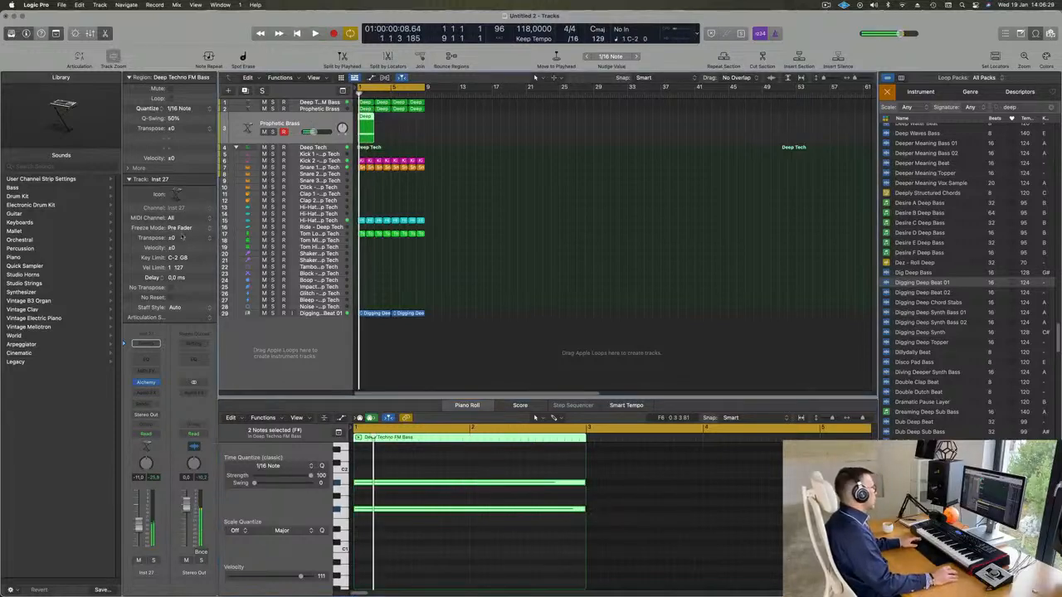
click(146, 382)
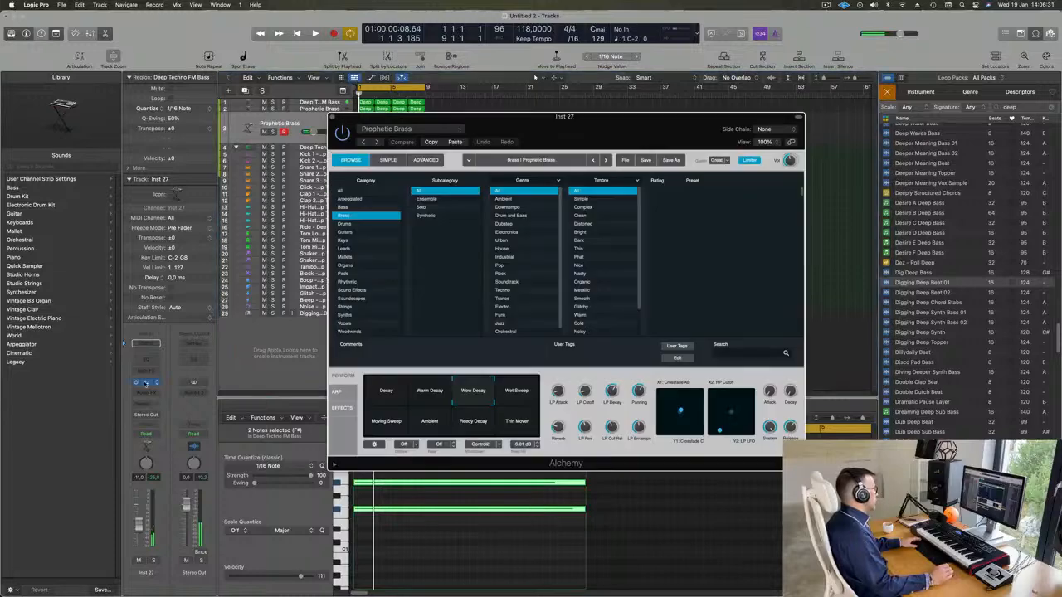
drag(574, 123, 655, 114)
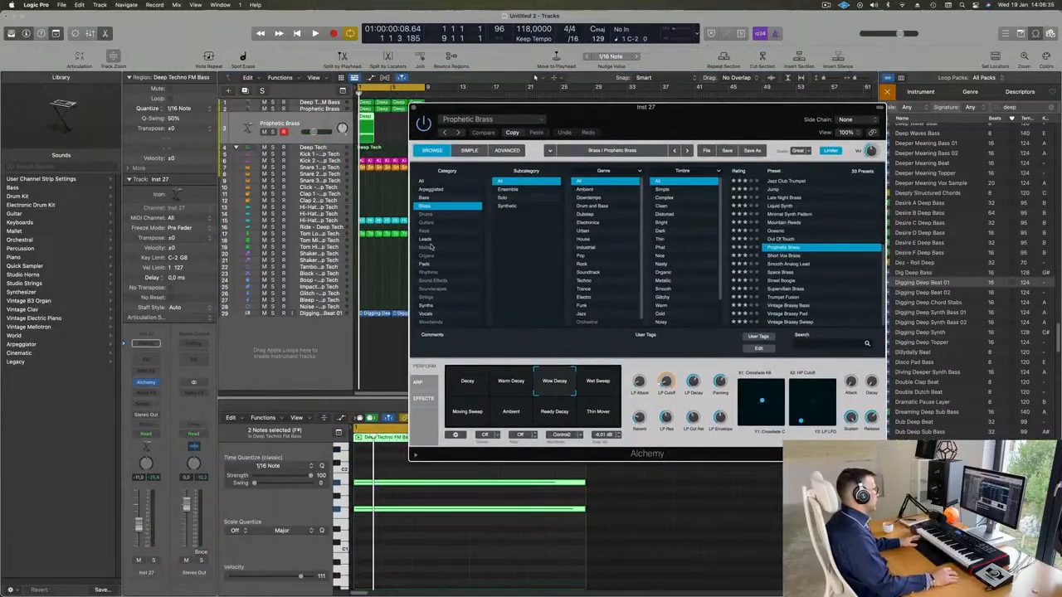
click(426, 239)
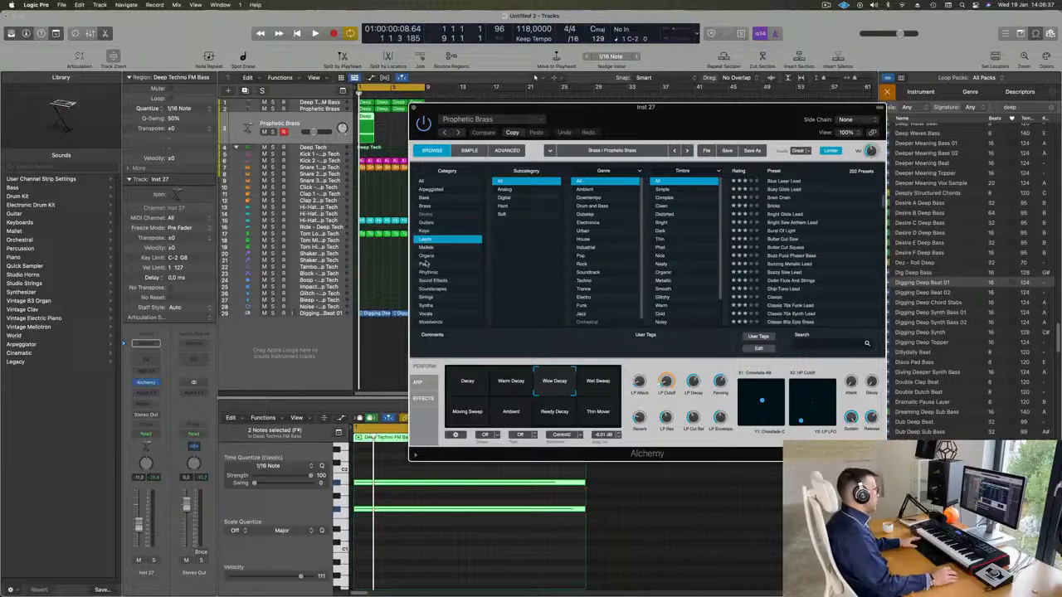
click(425, 264)
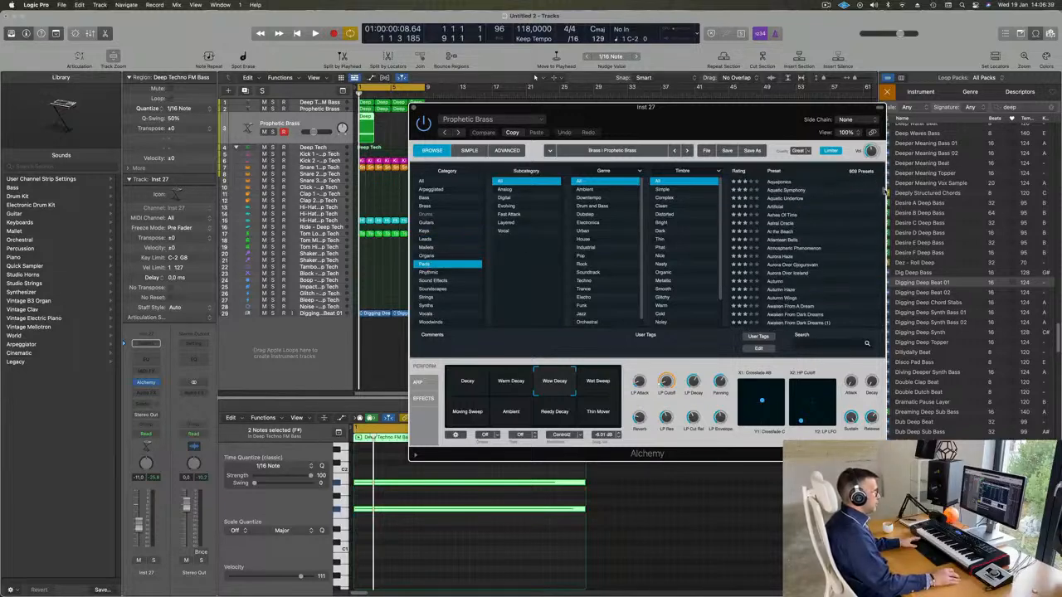
drag(885, 192, 883, 285)
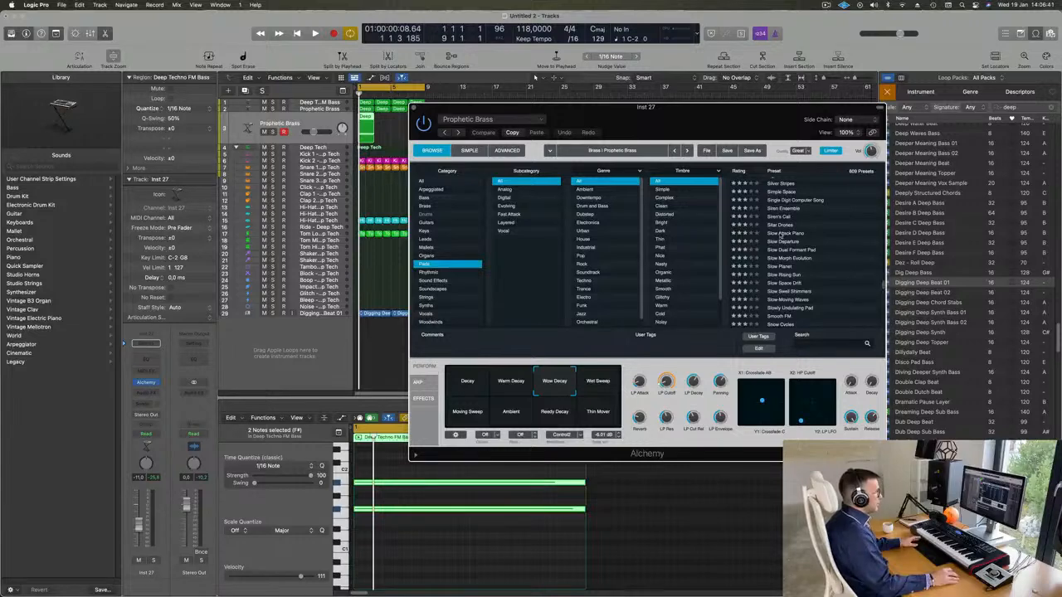
drag(735, 120, 822, 94)
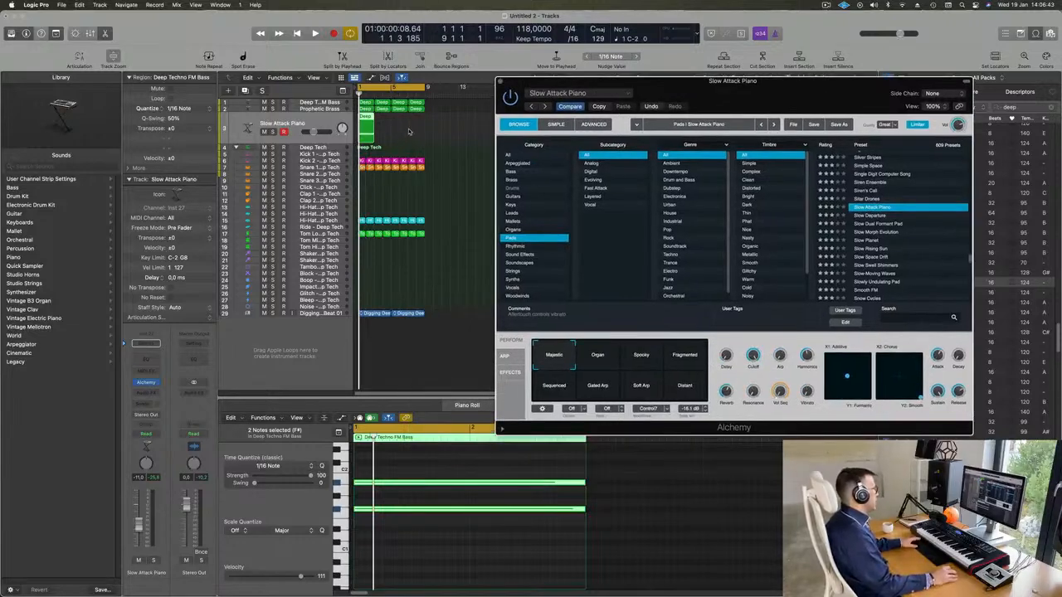
Repeat the two-note region on the Slow Attack Piano track until it fills all eight bars, and start playback
click(366, 129)
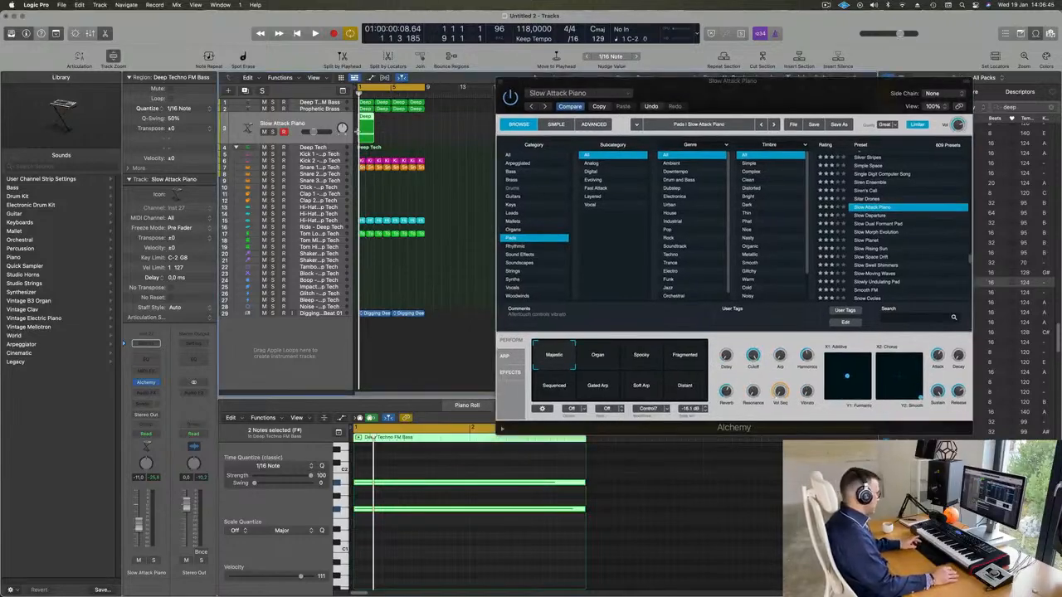
key(super+r)
key(super+r)
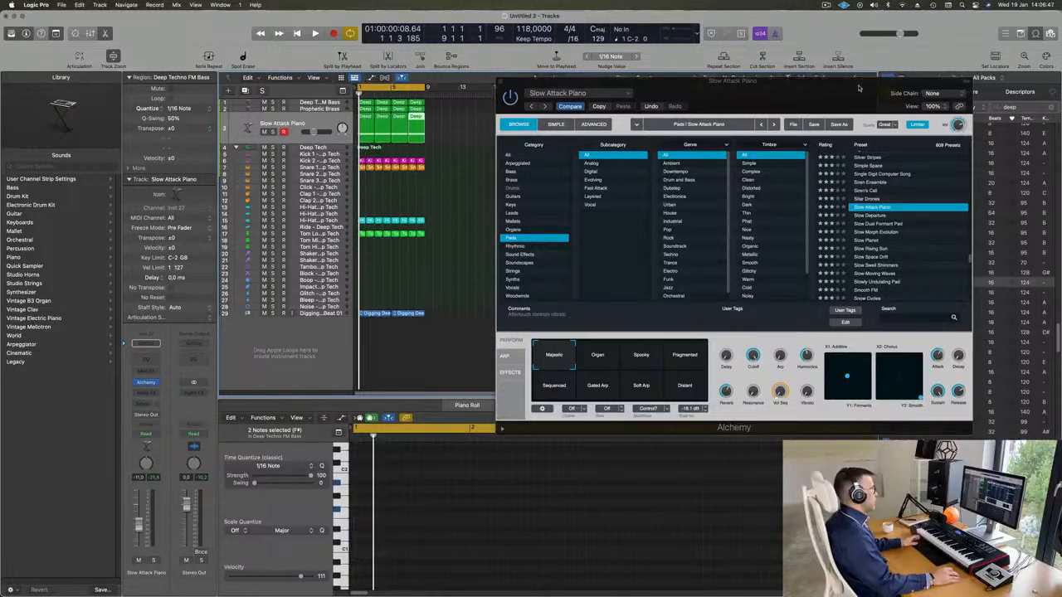
drag(858, 88, 858, 70)
key(space)
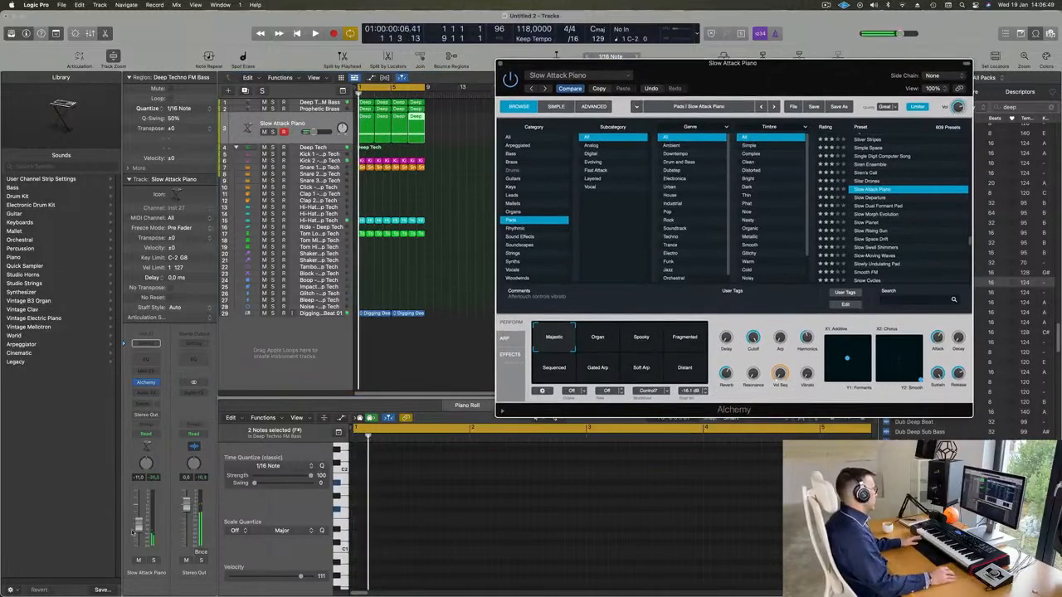
Transpose all notes in the four Slow Attack Piano regions up by octaves, and restart playback to hear them
click(418, 135)
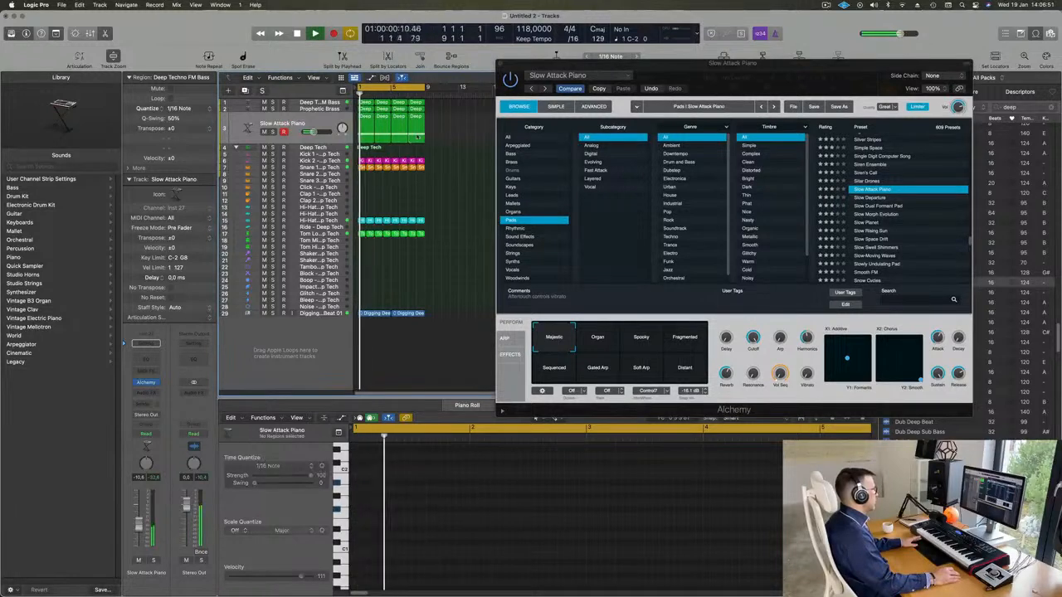
drag(417, 137, 372, 128)
key(space)
click(454, 555)
key(super+a)
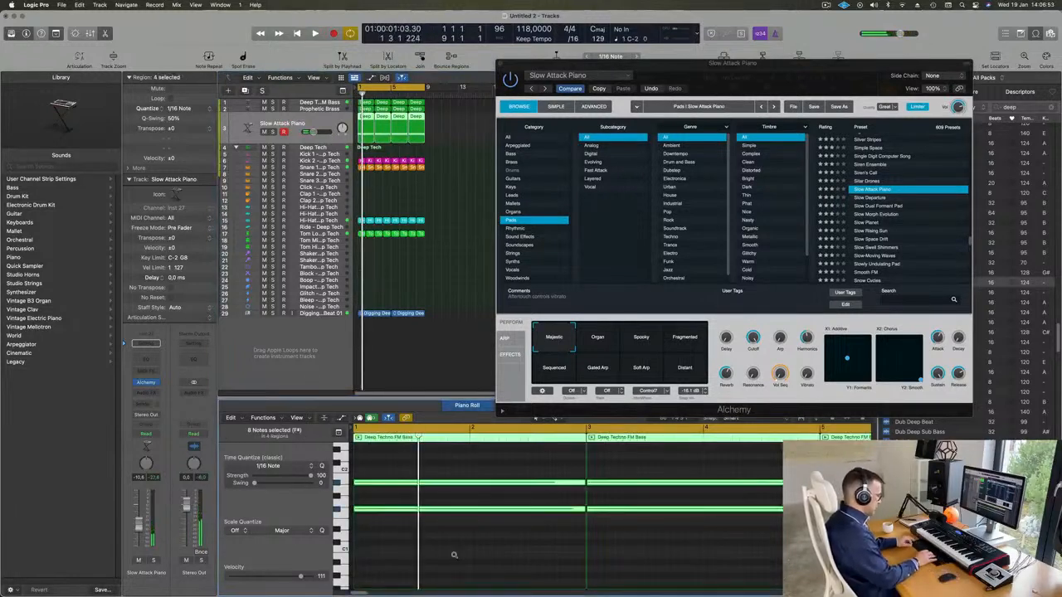
key(Delete)
key(space)
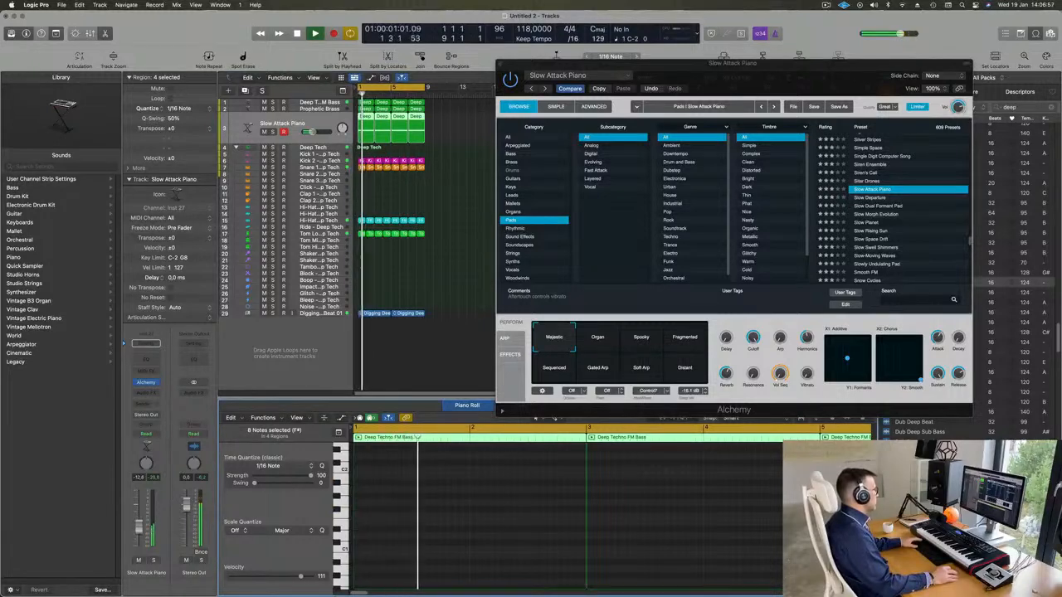
key(space)
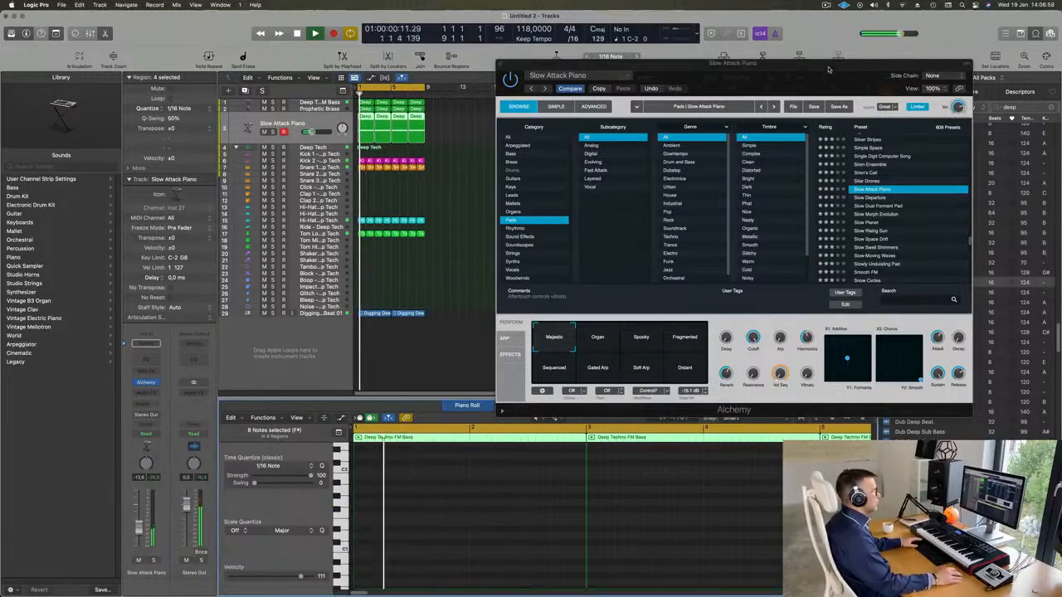
Audition the Alchemy pad presets Slow Morph Evolution, Slow Swell Shimmers and Smooth FM on the sustained track during playback
drag(913, 63, 922, 48)
click(884, 200)
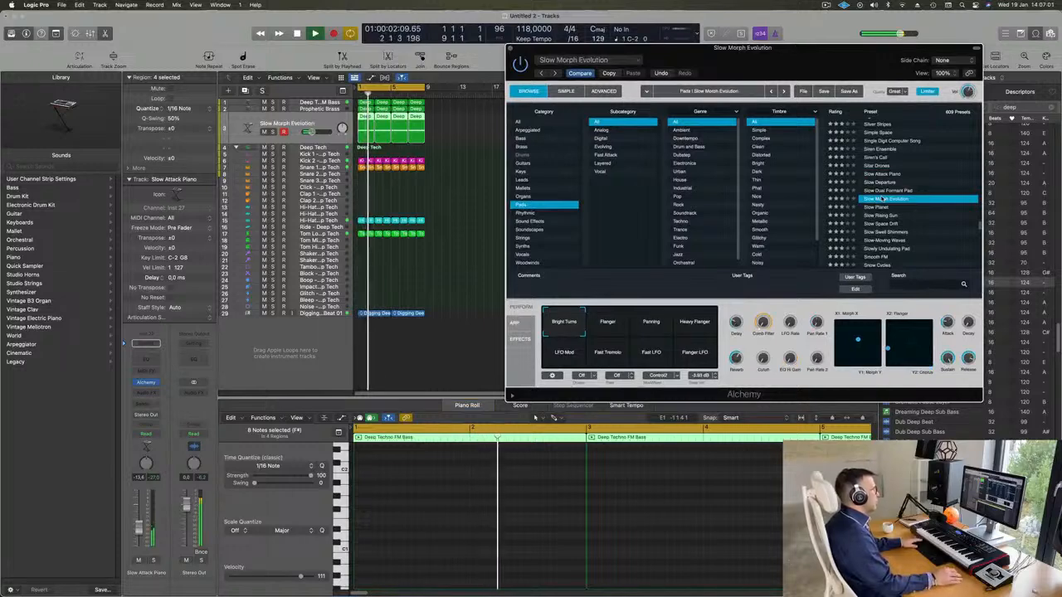
drag(753, 72, 708, 84)
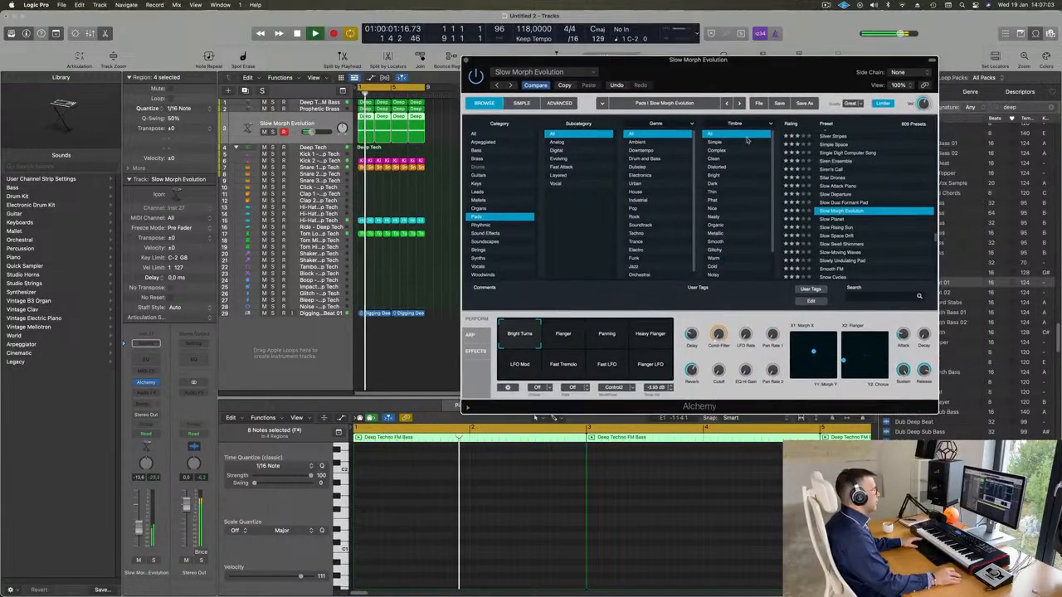
scroll(867, 230, down, 1)
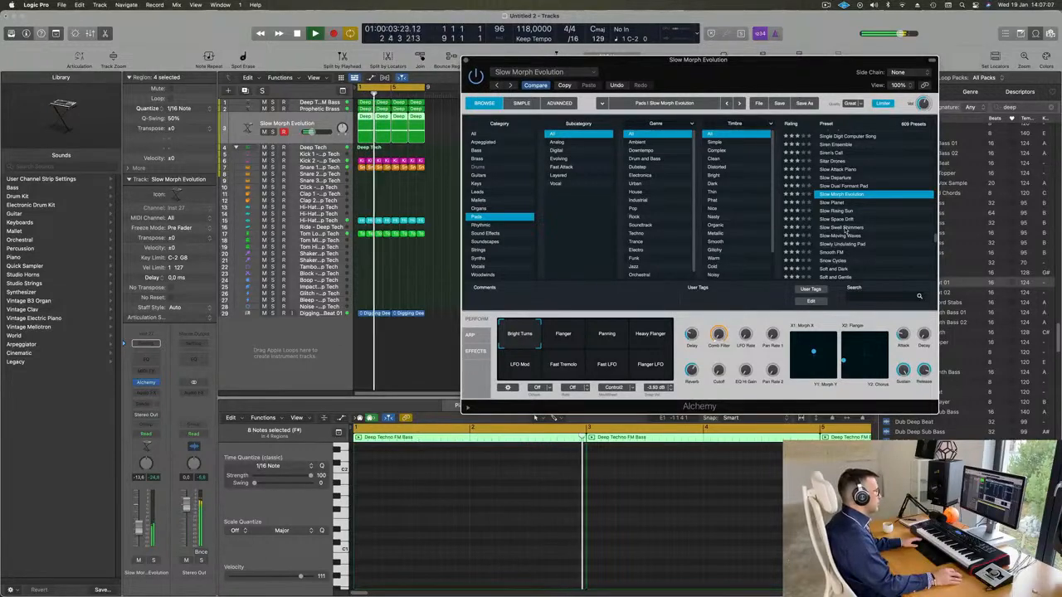
click(845, 227)
scroll(883, 200, down, 1)
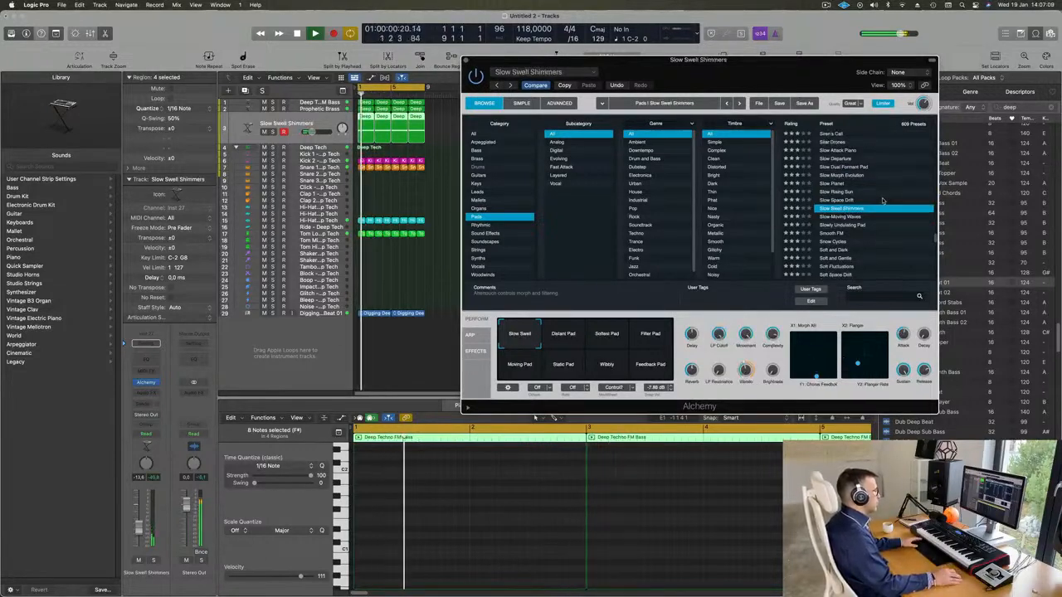
scroll(880, 217, down, 1)
click(827, 218)
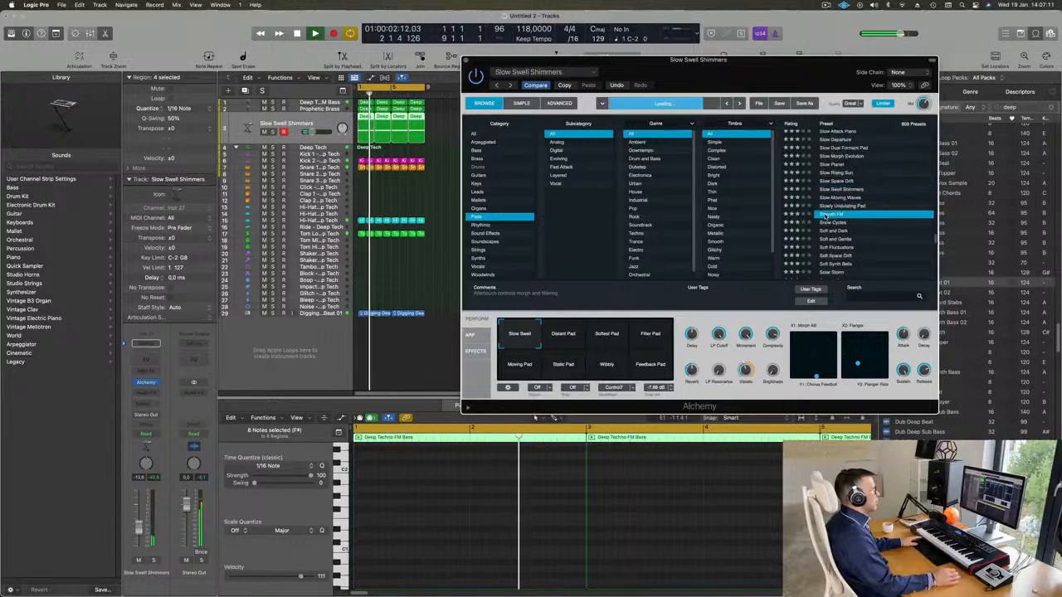
drag(777, 88, 800, 82)
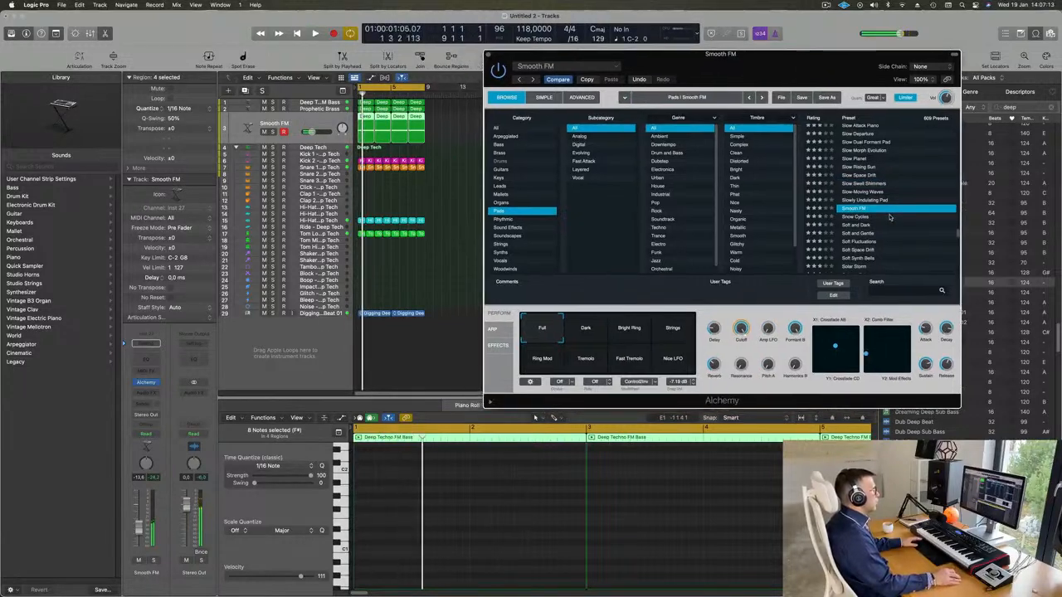
Load the Songhellir-Granular Choir preset on the sustained track, listen to it with the loop, and stop playback
scroll(889, 217, down, 3)
click(867, 235)
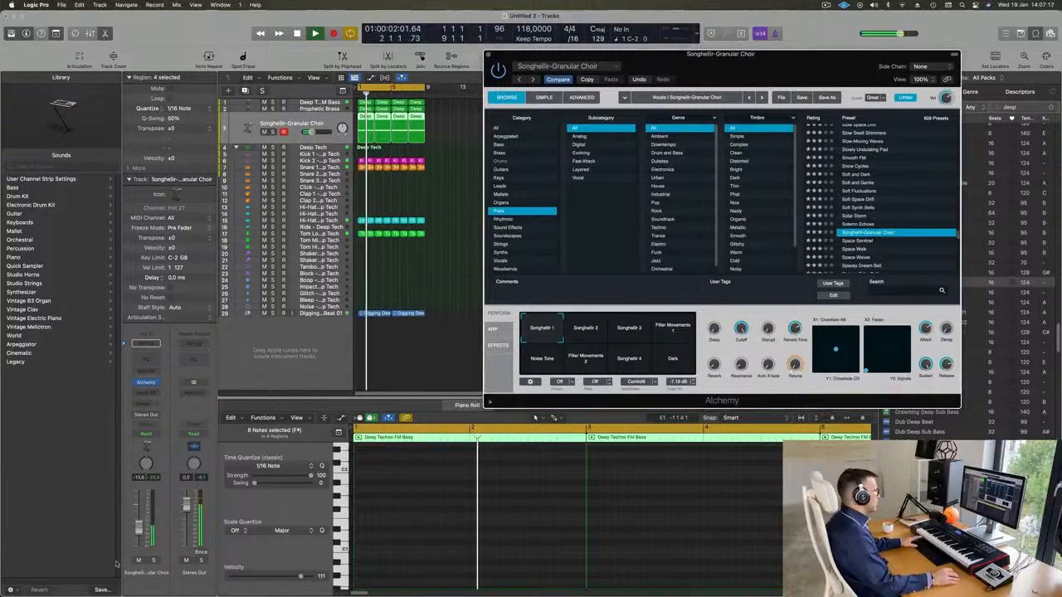
key(Return)
click(535, 417)
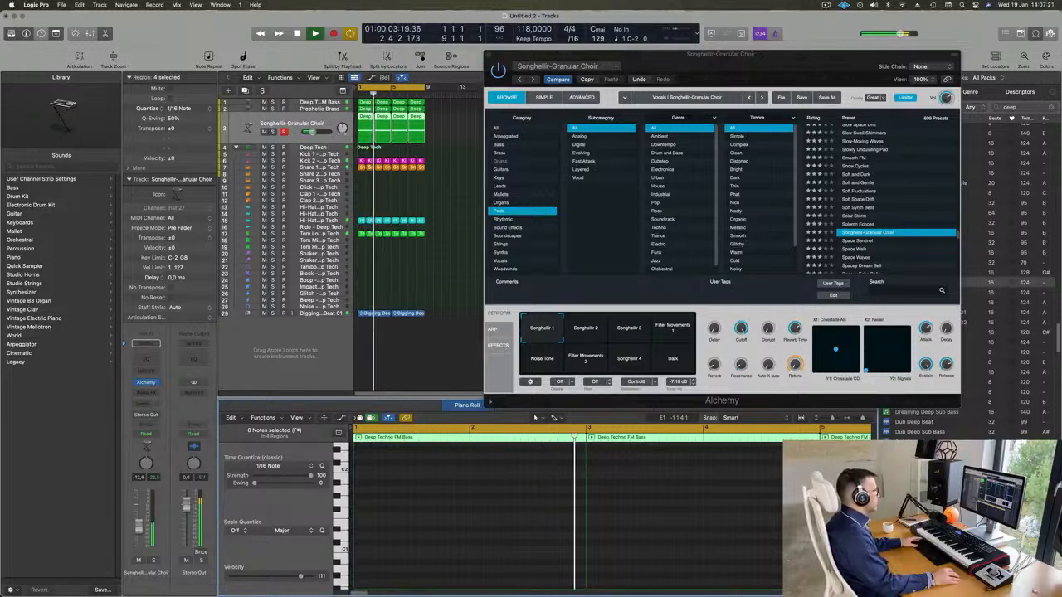
key(space)
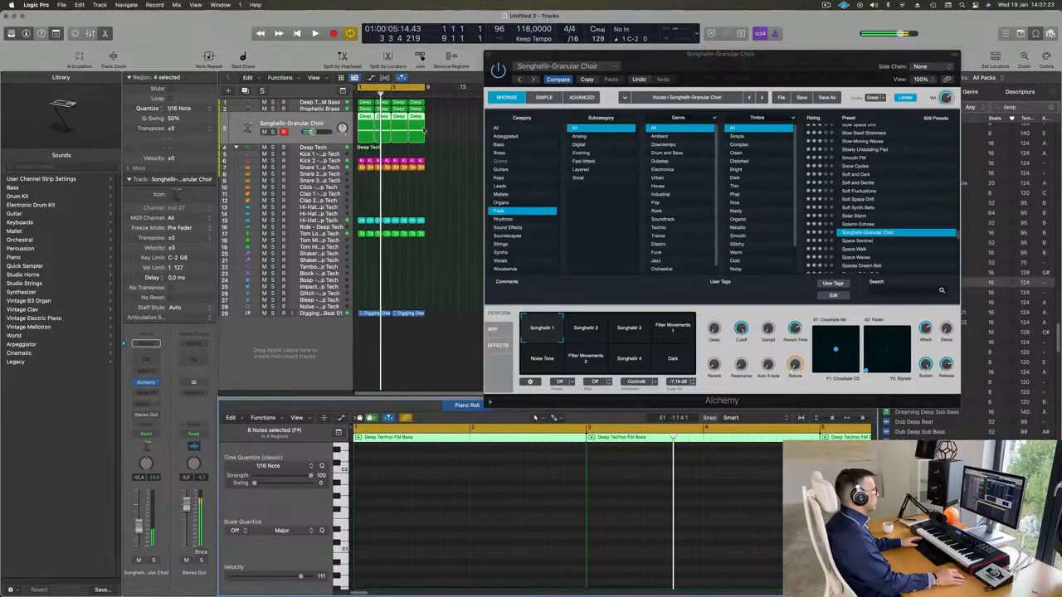
Replace the four choir regions with a single eight-bar region, and lengthen its F#3 and A#3 notes to fill it
mouse_move(438, 125)
mouse_down()
mouse_move(375, 137)
mouse_move(424, 138)
mouse_up()
key(Delete)
scroll(464, 501, down, 5)
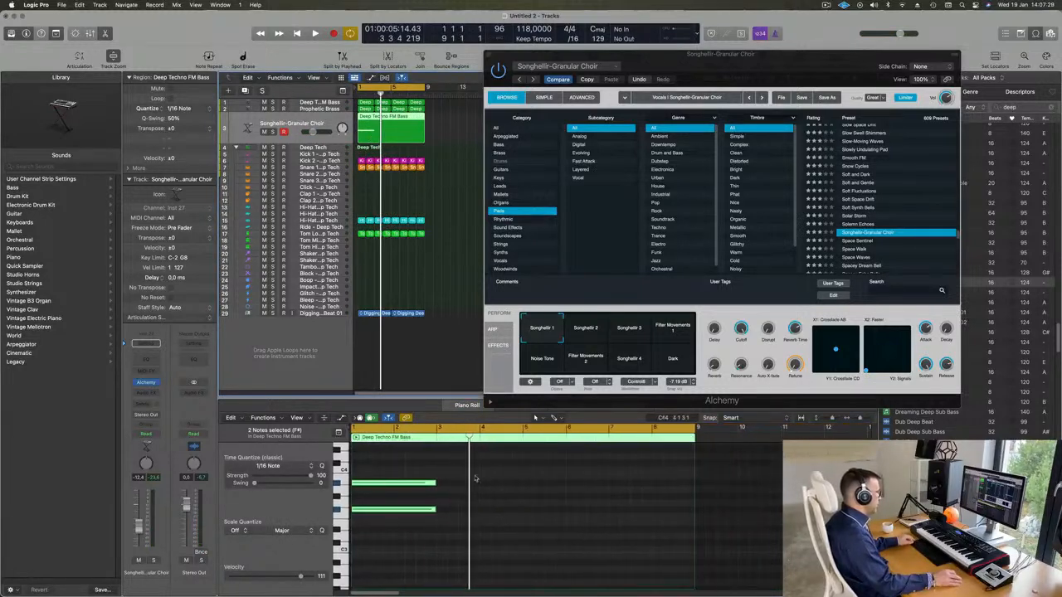
drag(483, 466, 693, 512)
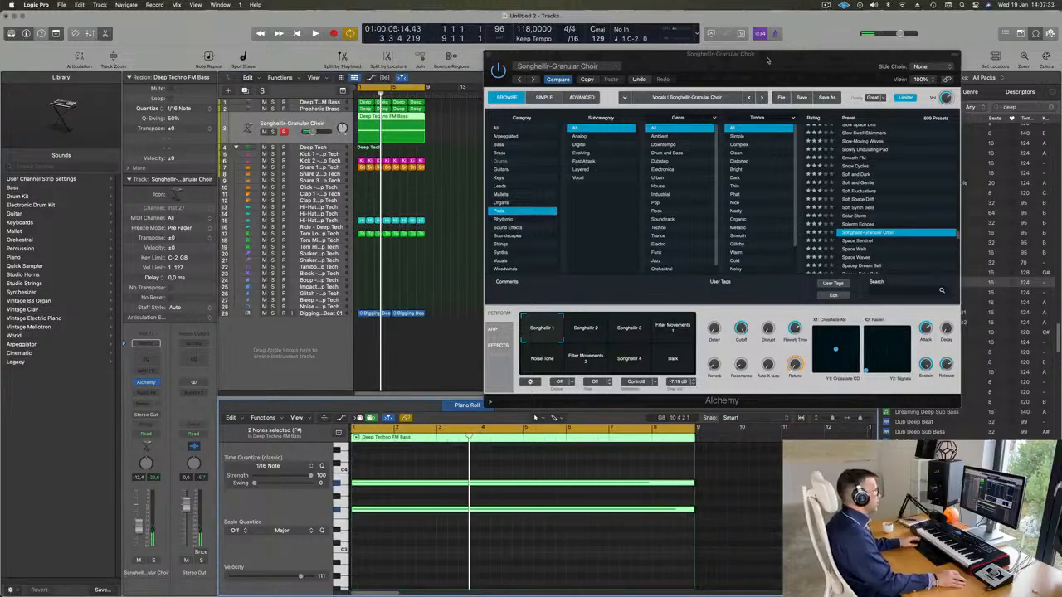
key(space)
drag(768, 60, 728, 92)
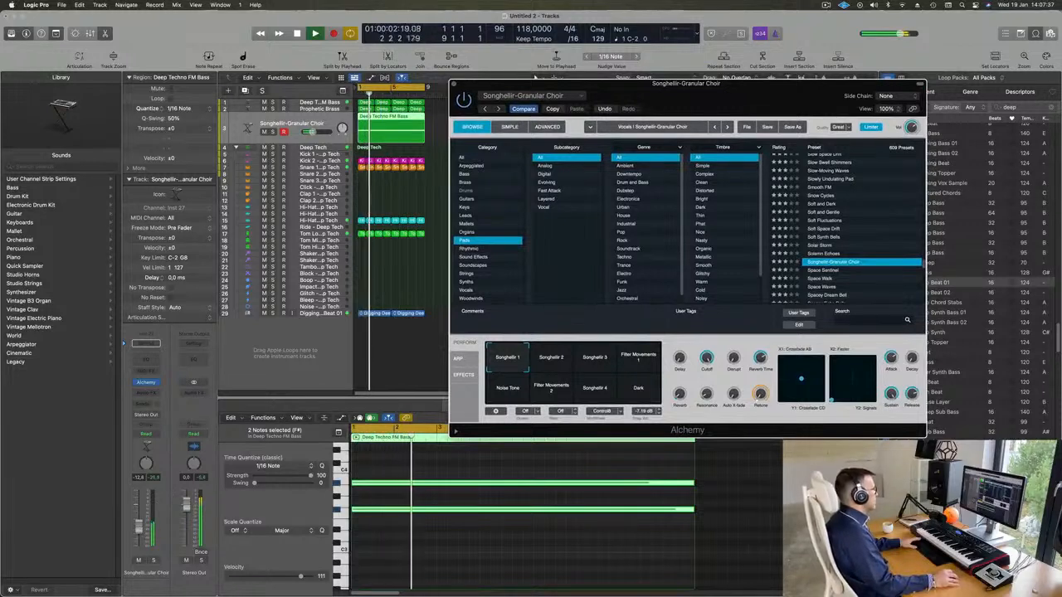
Try the two sustained choir notes an octave higher and an octave lower during playback, undoing each shift
click(379, 542)
scroll(424, 557, up, 1)
drag(400, 468, 424, 531)
key(Delete)
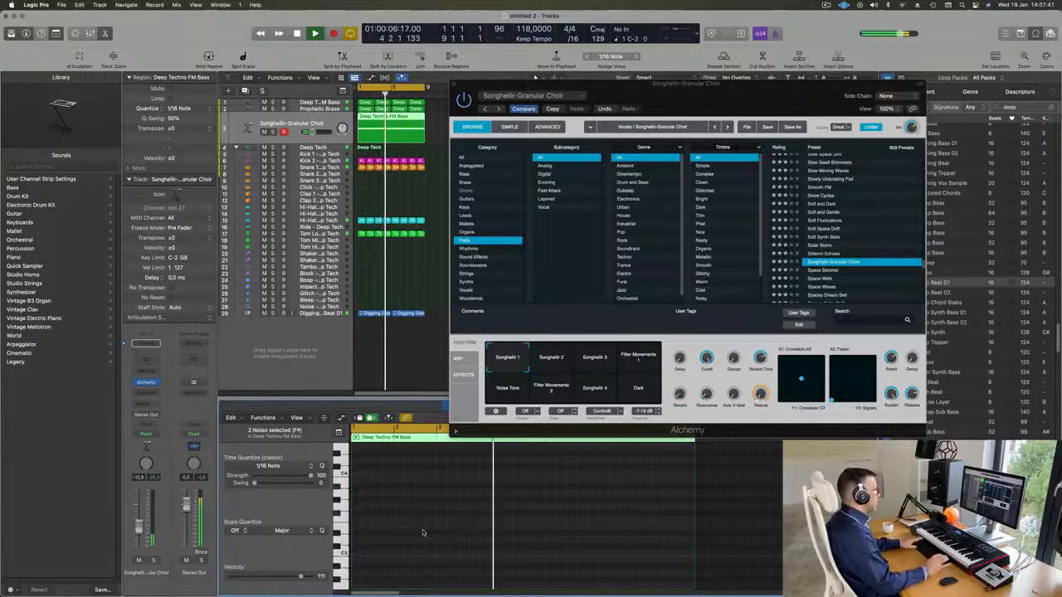
key(super+z)
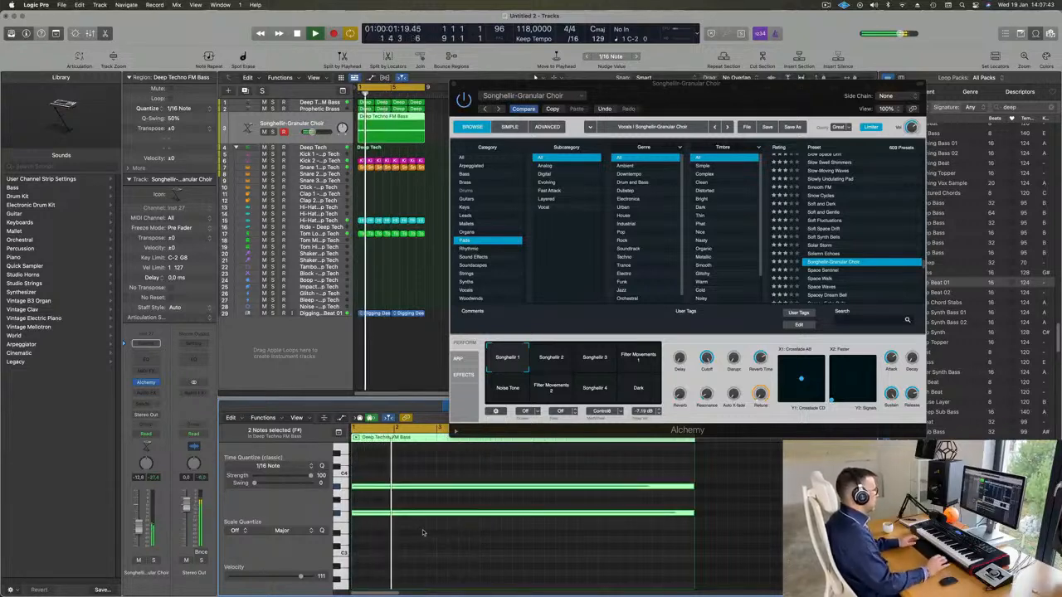
key(alt+shift+Down)
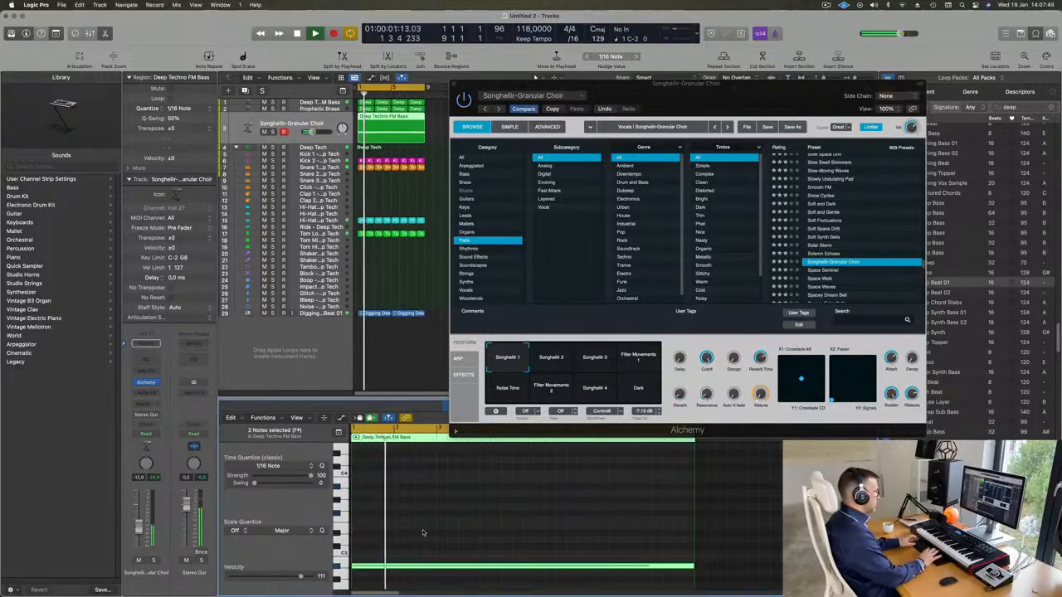
key(super+z)
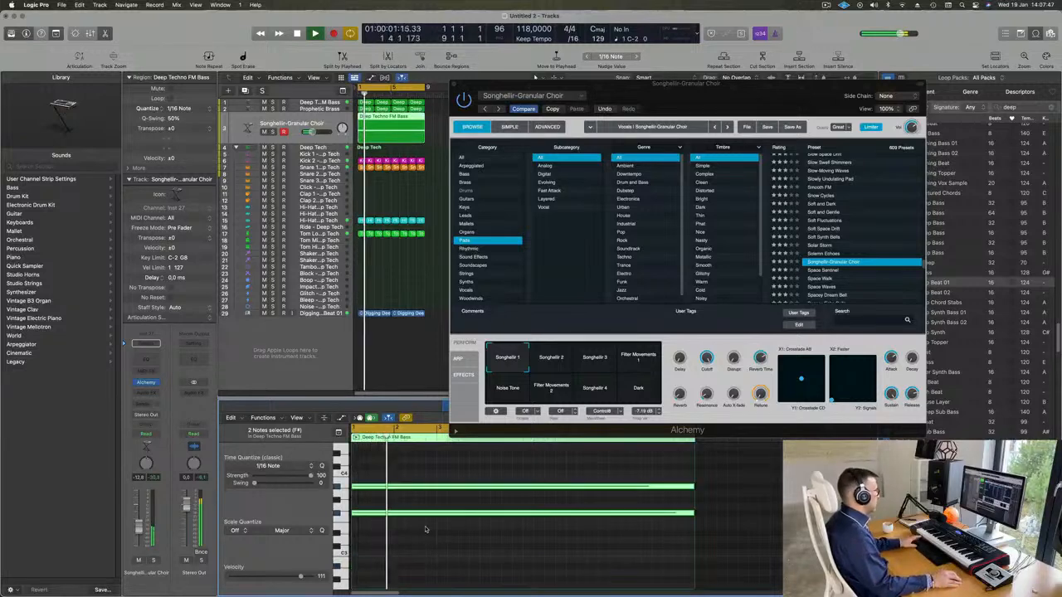
Audition Alchemy's Songhellir 2, Songhellir 3, Filter Movements 1 and Noise Tone performance snapshots during playback
drag(711, 95, 763, 121)
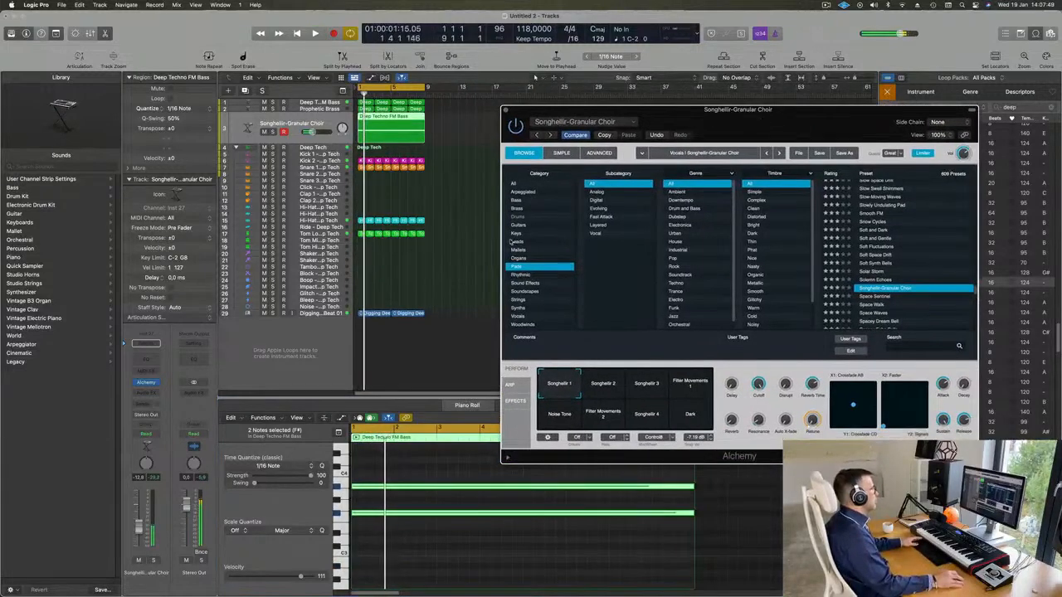
click(475, 407)
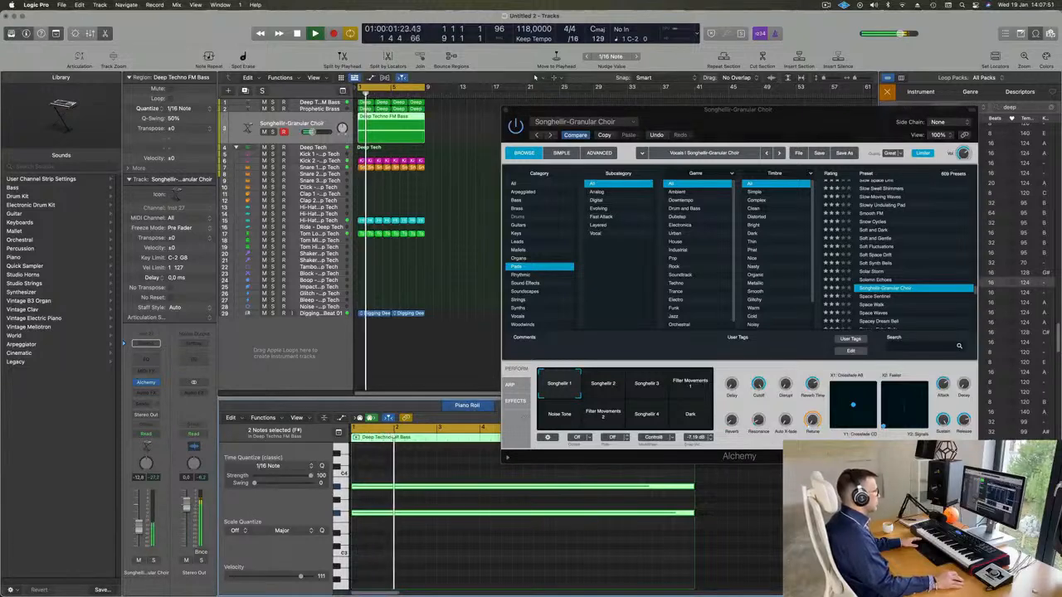
click(596, 397)
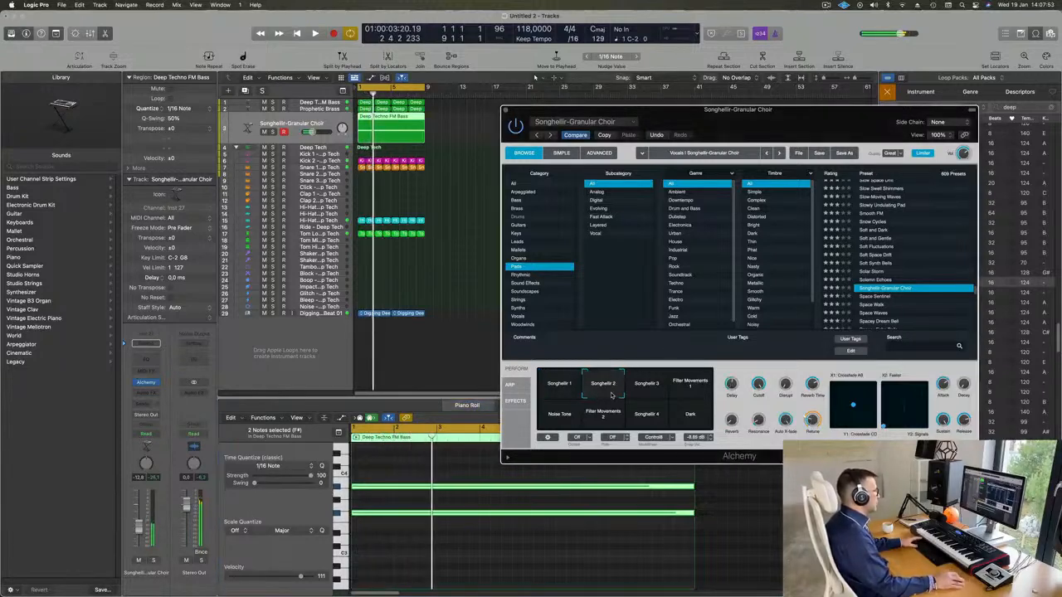
click(656, 390)
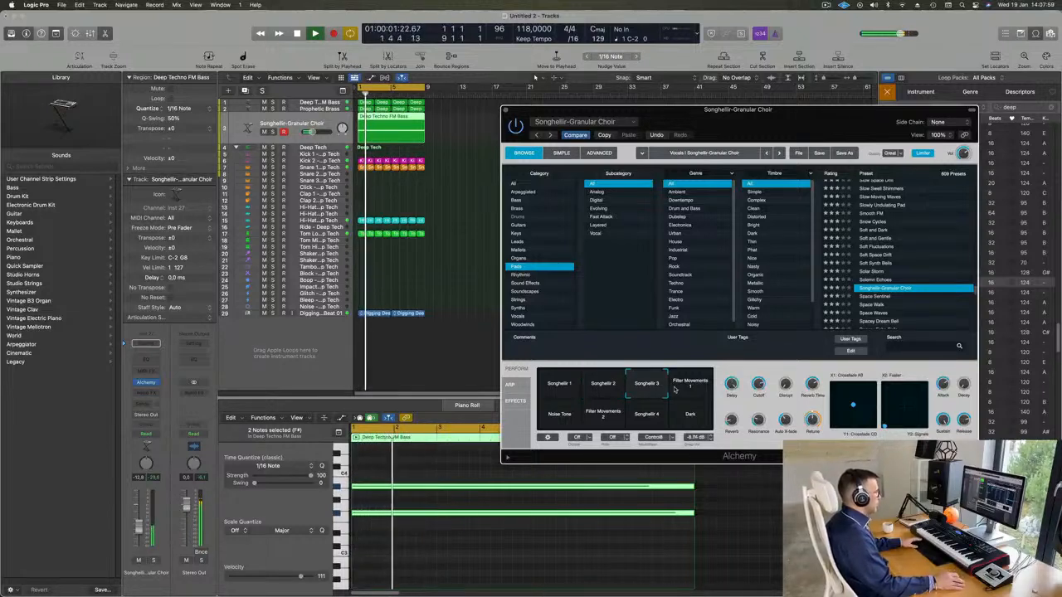
click(699, 387)
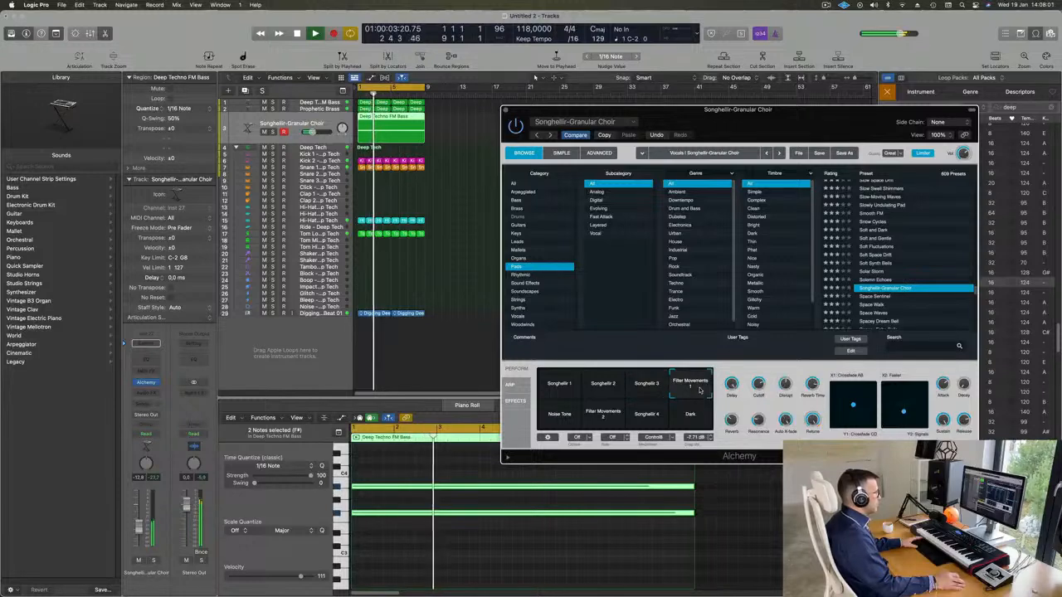
click(559, 424)
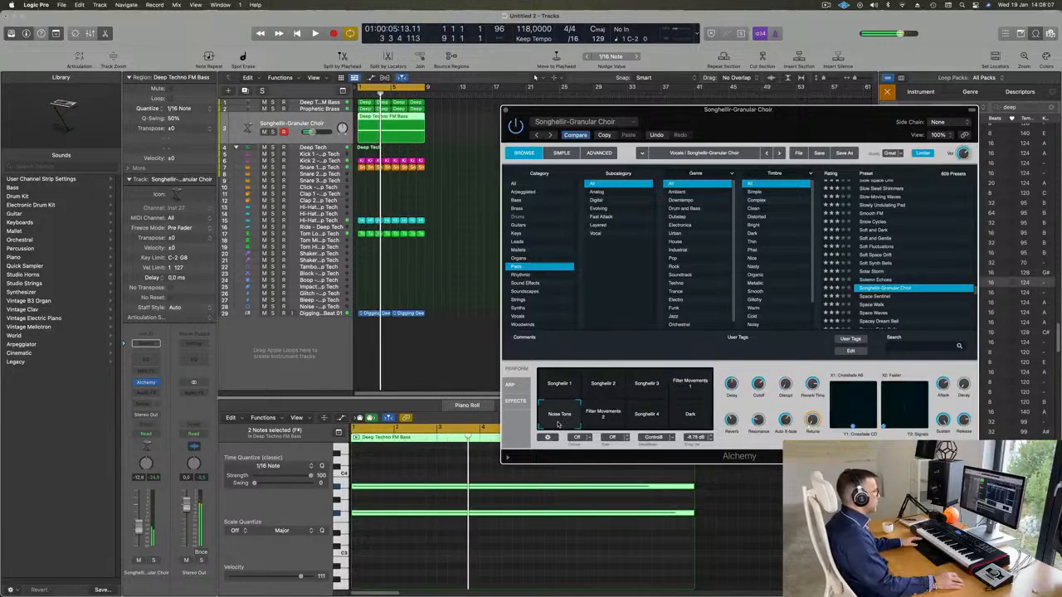
key(space)
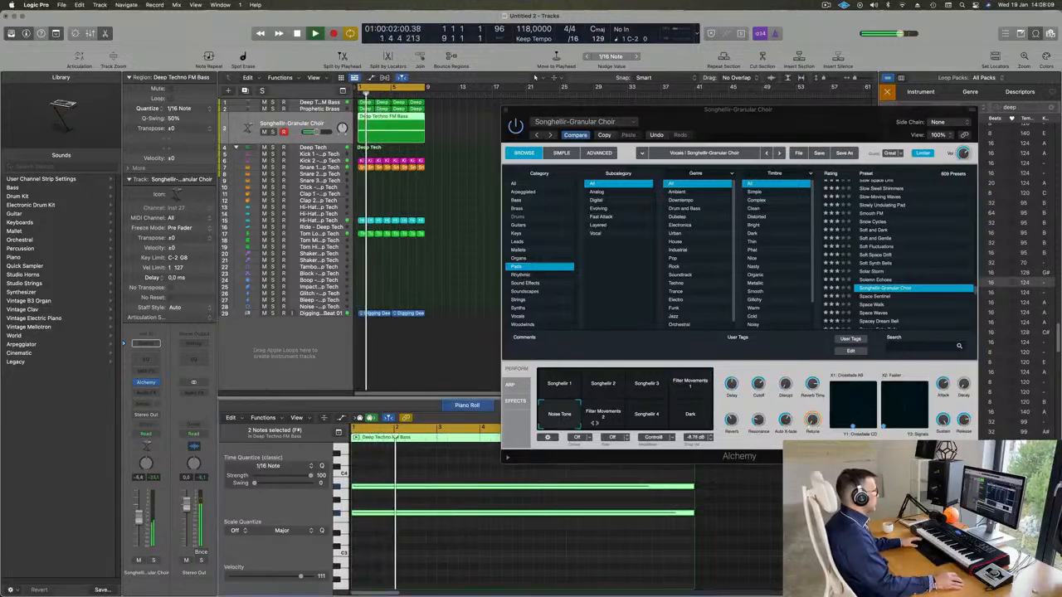
Try Filter Movements 2, settle on the Songhellir 4 snapshot, check the choir track briefly in solo, and close Alchemy
click(604, 419)
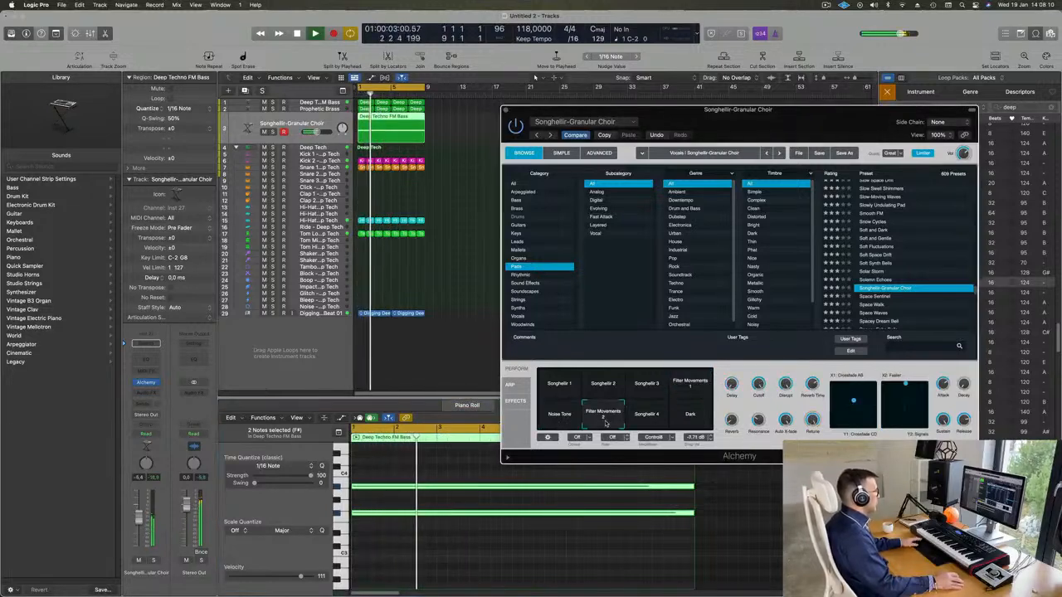
click(654, 421)
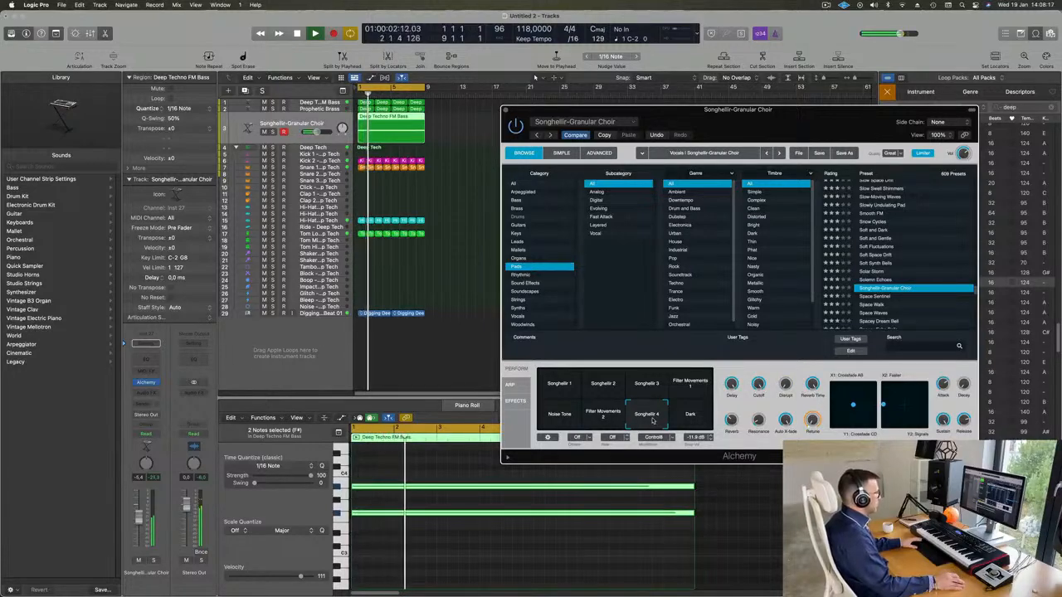
click(154, 561)
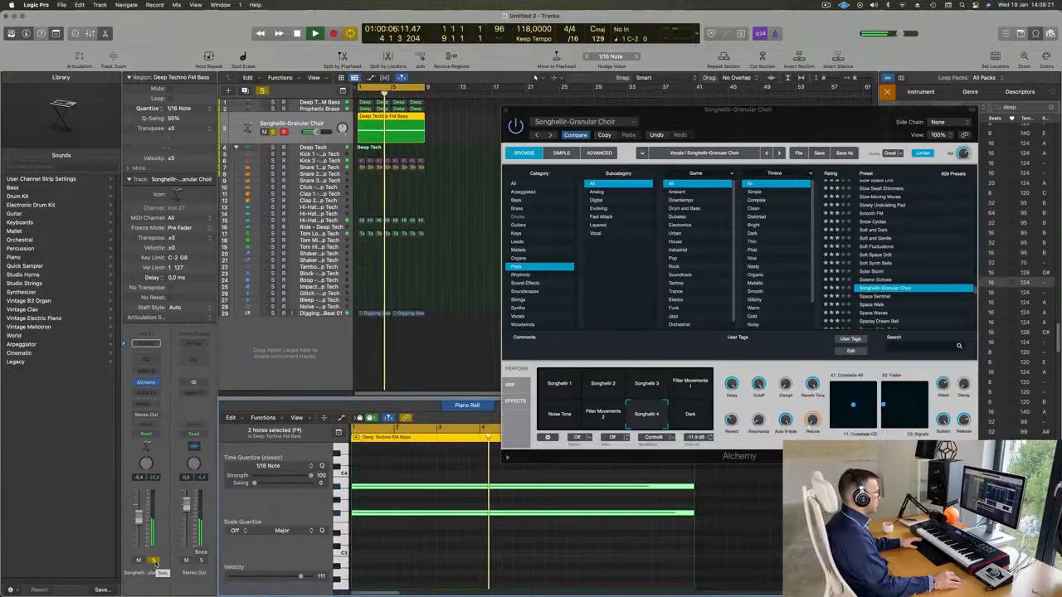
click(153, 560)
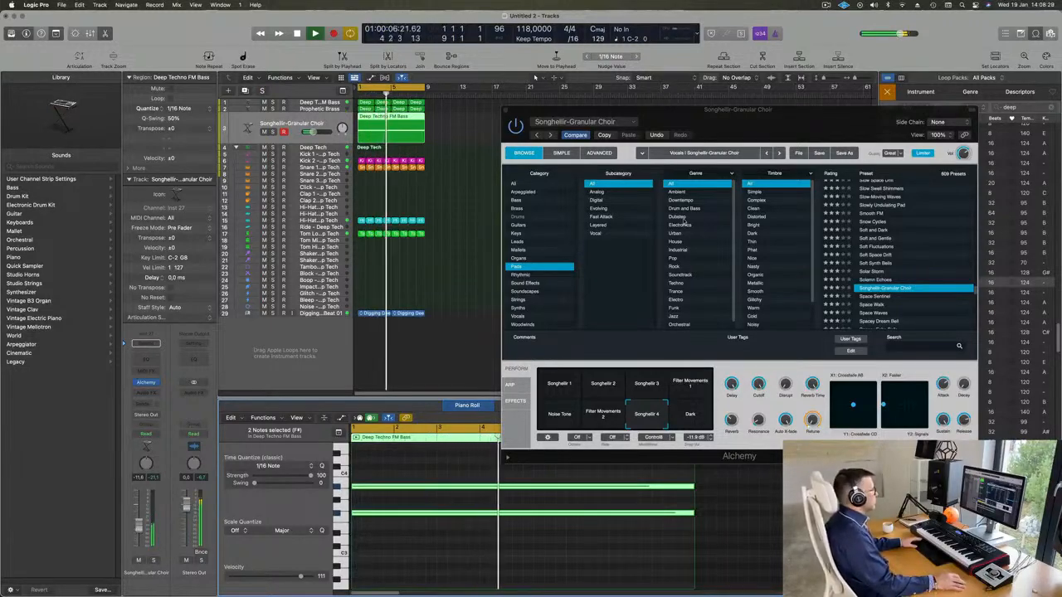
drag(702, 109, 515, 298)
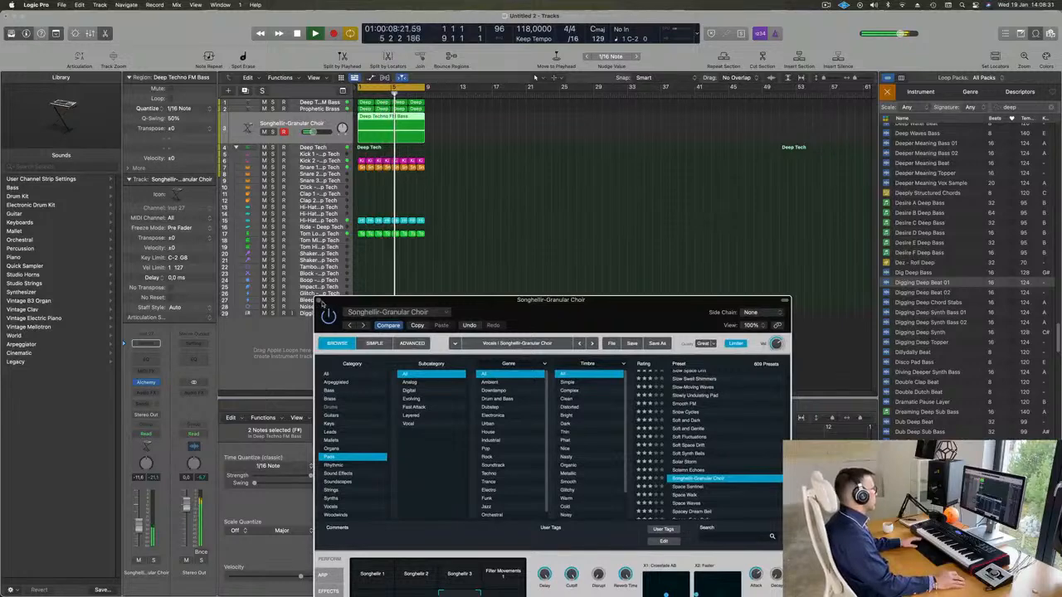
key(super+w)
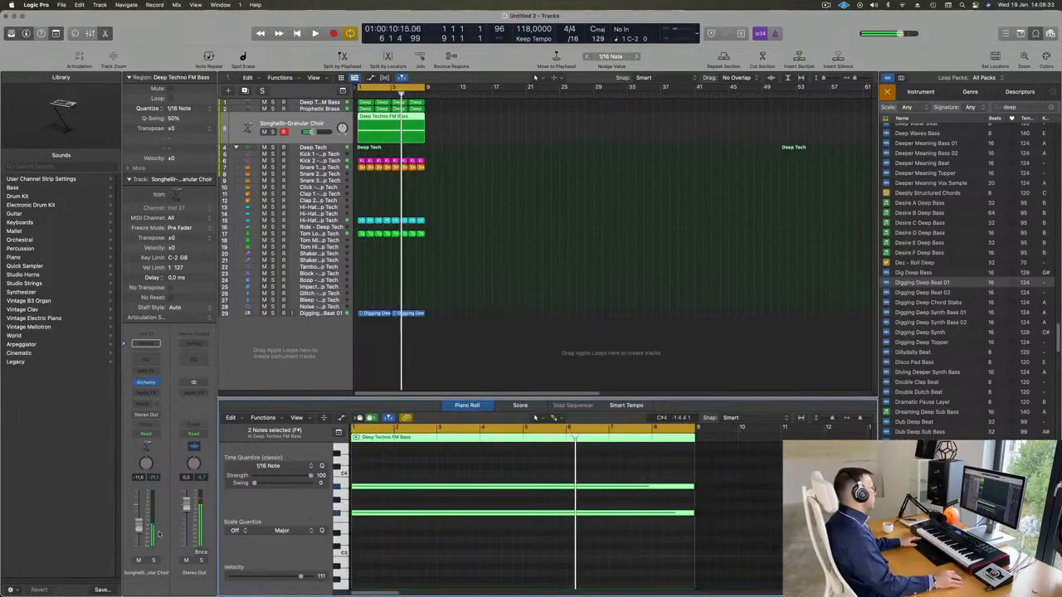
Duplicate the Deep Techno FM Bass track with its instrument settings directly below the original
click(334, 106)
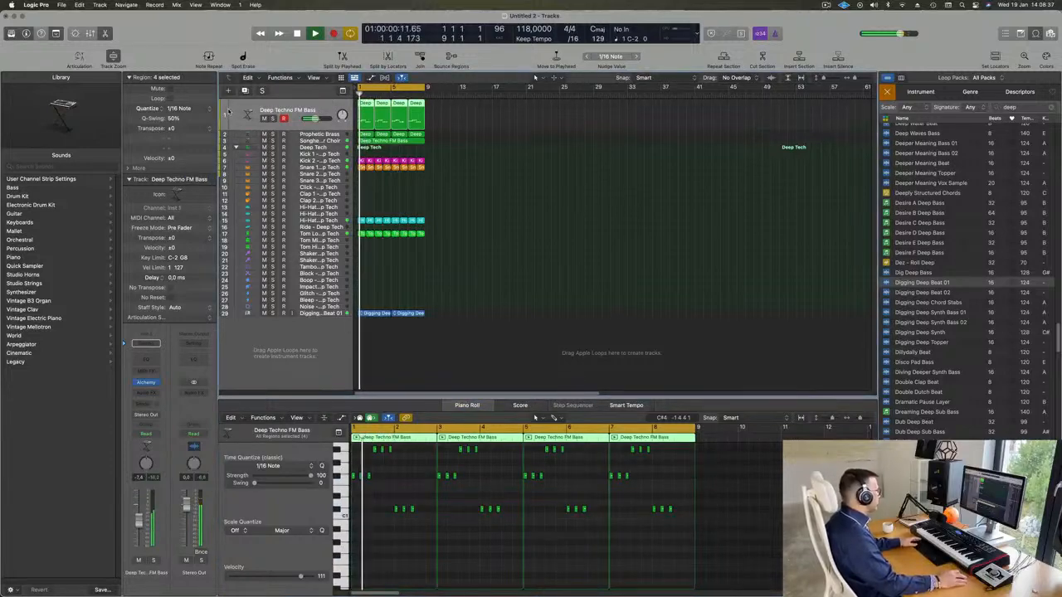
click(245, 89)
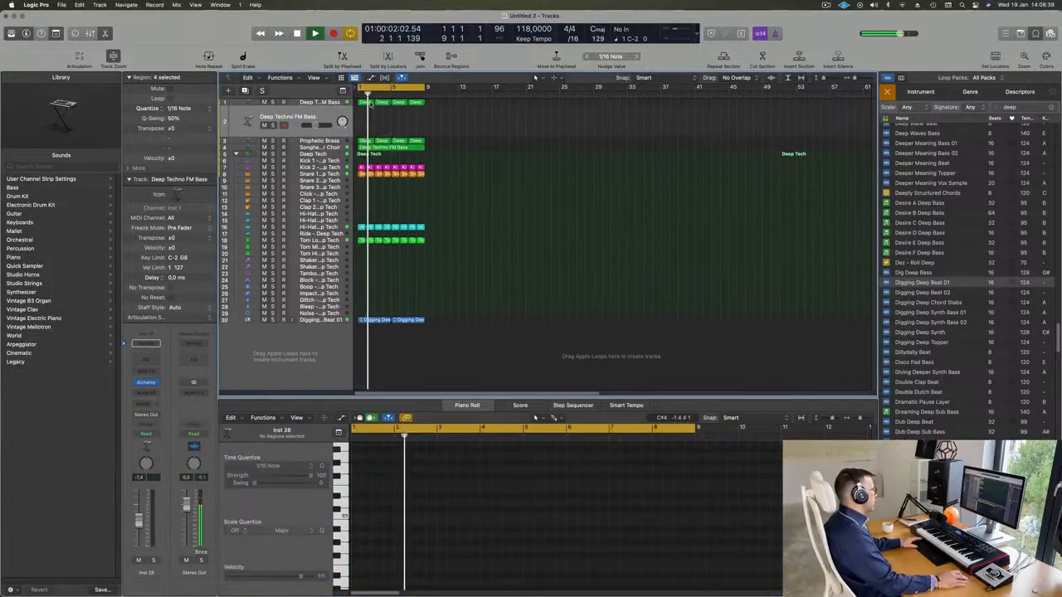
Copy the first Deep Techno FM Bass region onto the duplicate track below and show its notes in the piano roll
click(366, 102)
mouse_move(366, 102)
mouse_down()
mouse_move(366, 122)
mouse_move(365, 108)
mouse_up()
click(382, 104)
scroll(417, 531, up, 5)
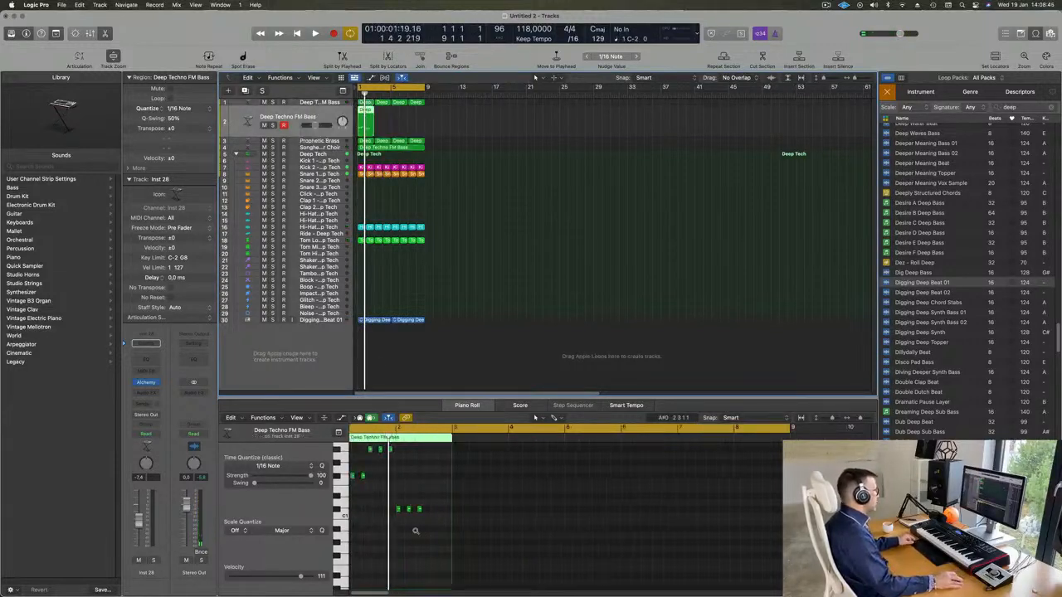
Thin out the copied bass region, keeping only the notes at the start and middle of bar 1 and at the start of bar 2
scroll(420, 534, left, 3)
drag(387, 464, 544, 501)
key(Delete)
scroll(490, 511, up, 3)
key(Delete)
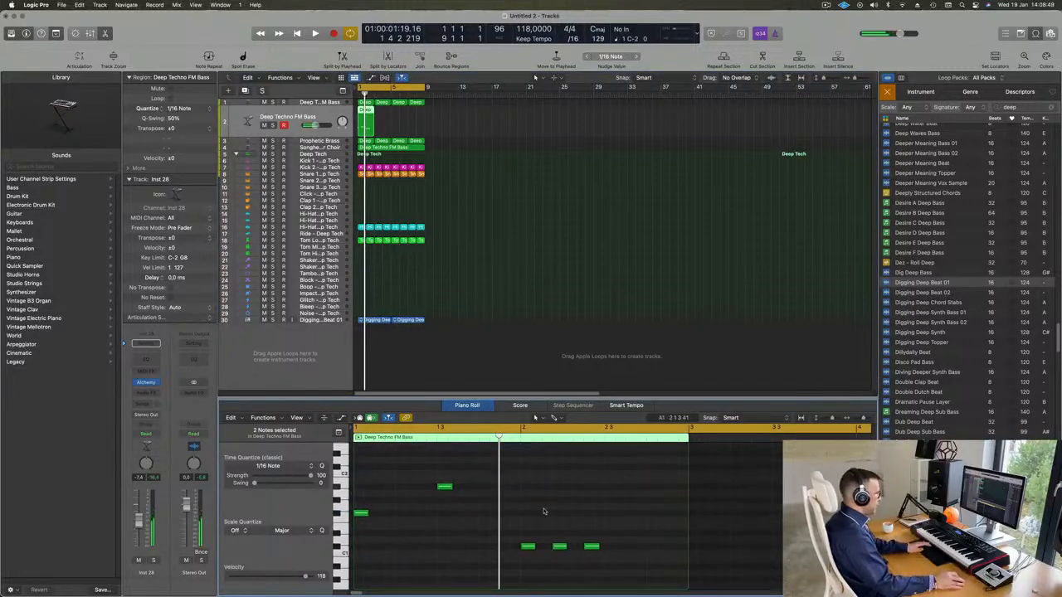
drag(604, 556, 607, 557)
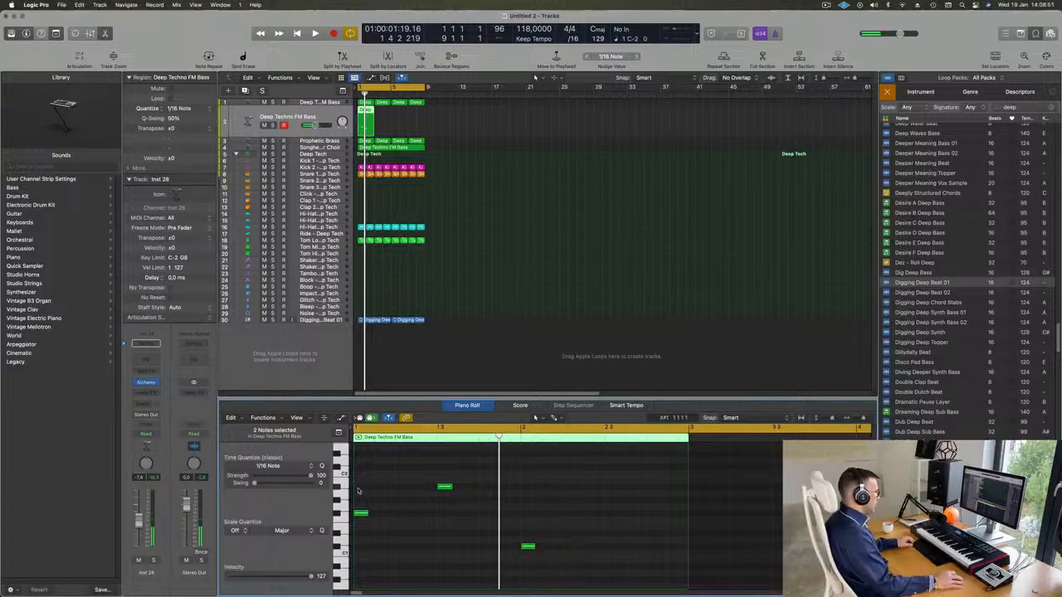
Lengthen the three remaining bass notes to half a bar each and copy the C#1 note to position 2 3 1 1
drag(359, 491, 563, 580)
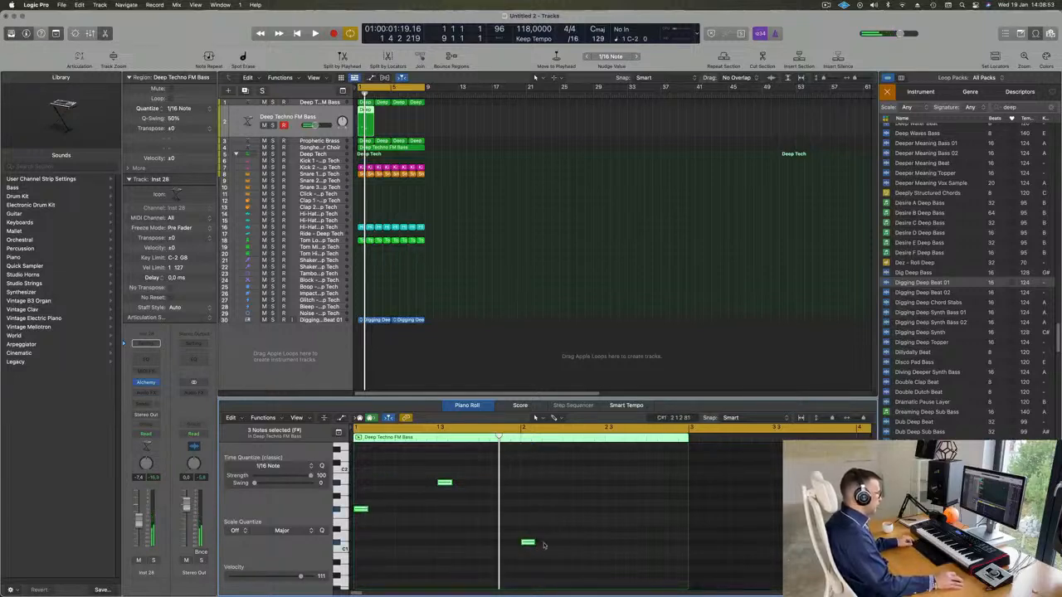
drag(544, 545, 659, 545)
click(577, 545)
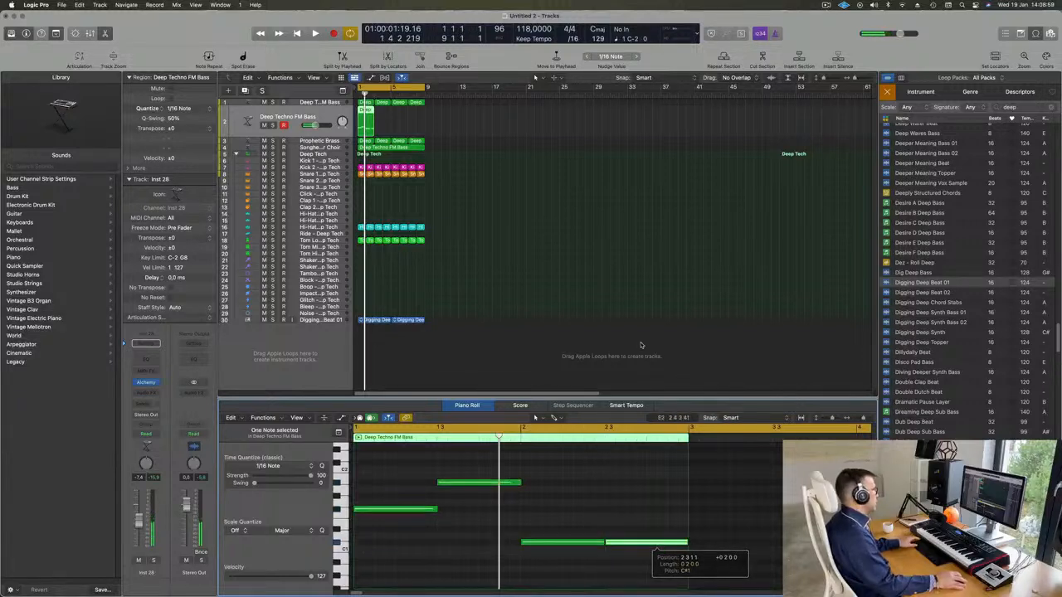
Repeat the edited two-bar bass region three times on the duplicate track to fill the eight-bar loop
key(space)
key(space)
drag(432, 128, 365, 118)
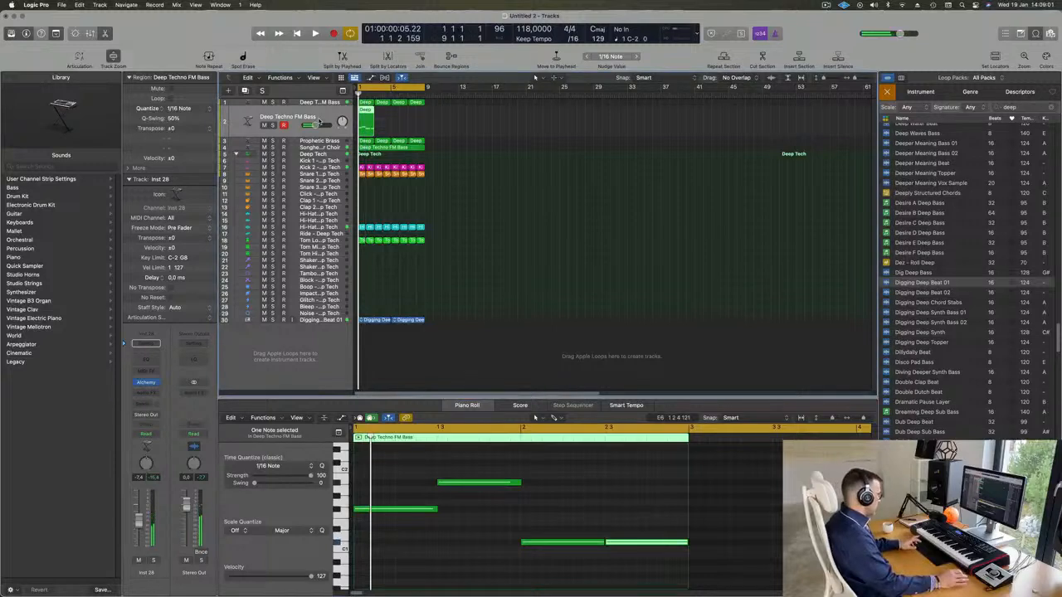
key(super+r)
key(super+r)
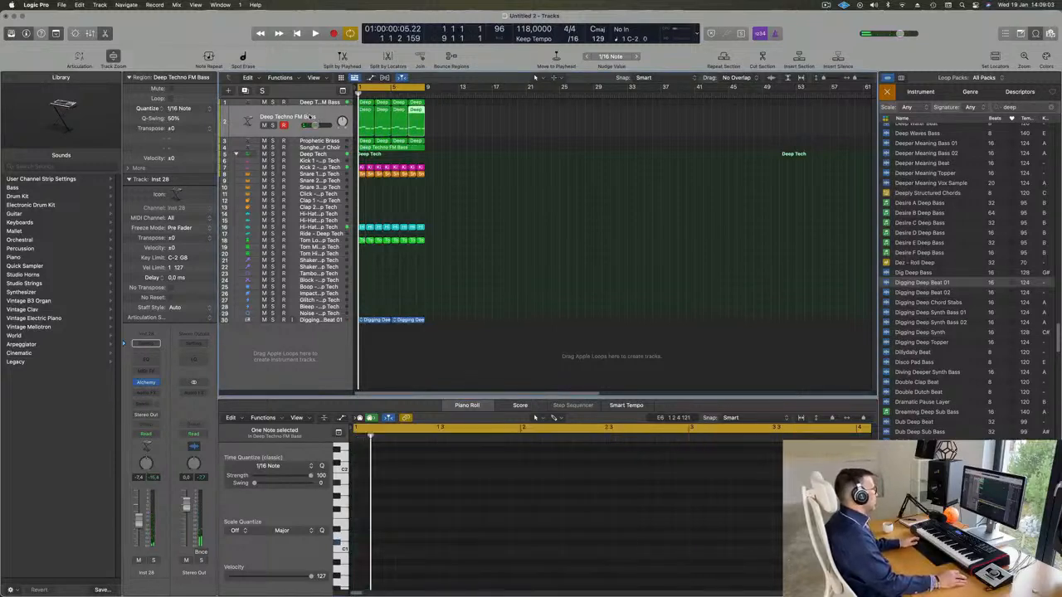
Select all four regions on the duplicate bass track and lower its channel volume to -11.4 dB during playback
click(309, 117)
key(space)
key(space)
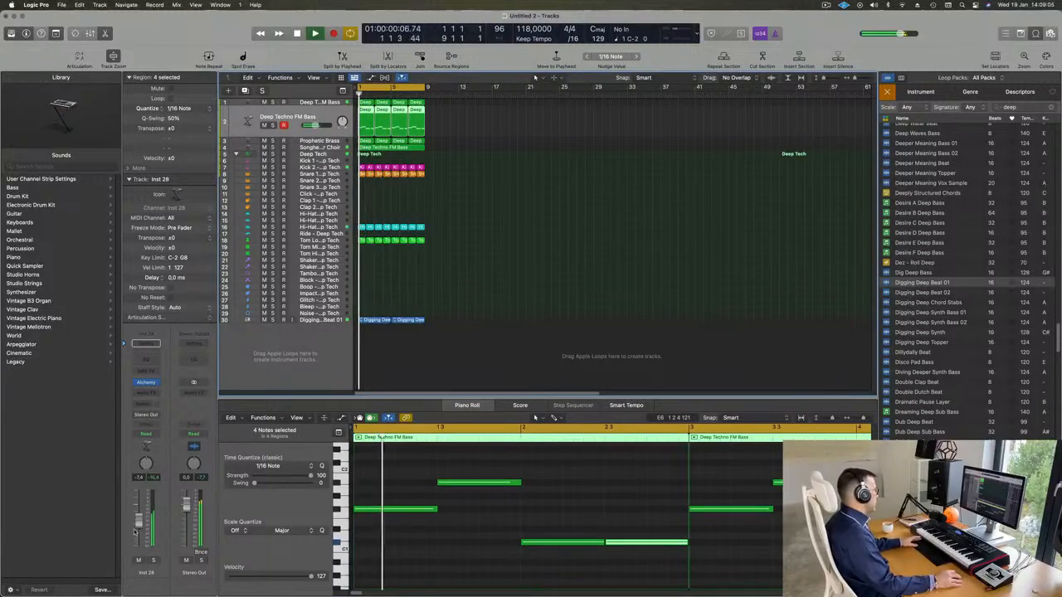
drag(134, 532, 135, 537)
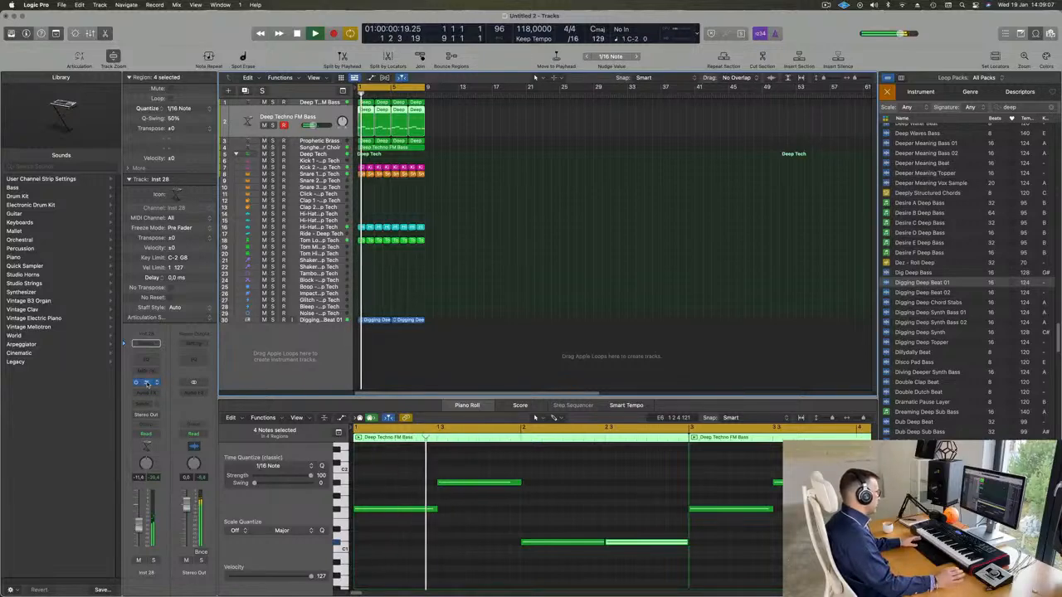
Open Alchemy on the duplicate bass track, filter its presets to the Bass category and load 808 Mutation Bass
click(146, 383)
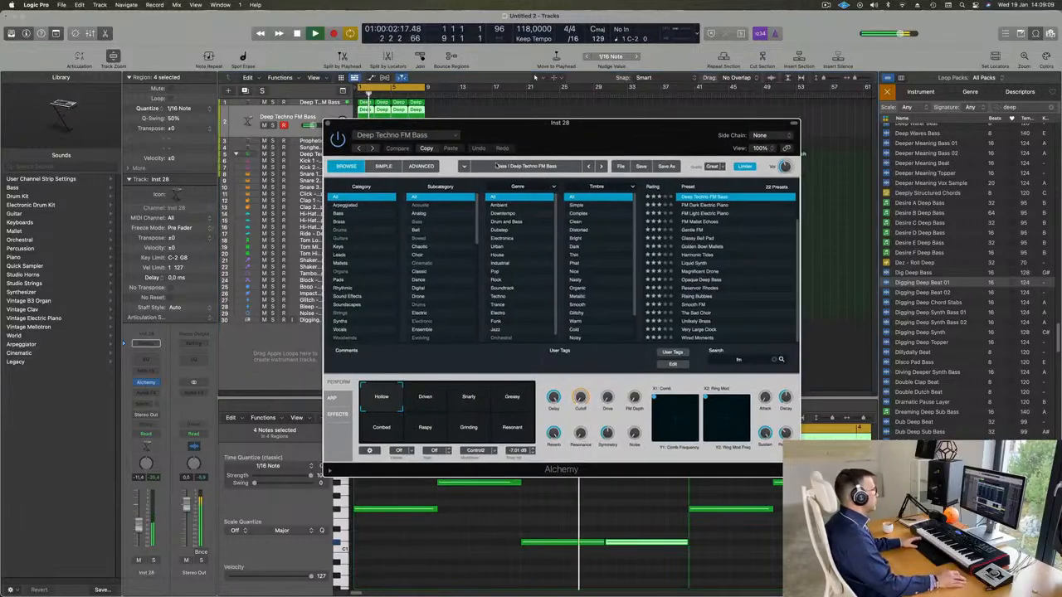
key(space)
key(space)
click(339, 214)
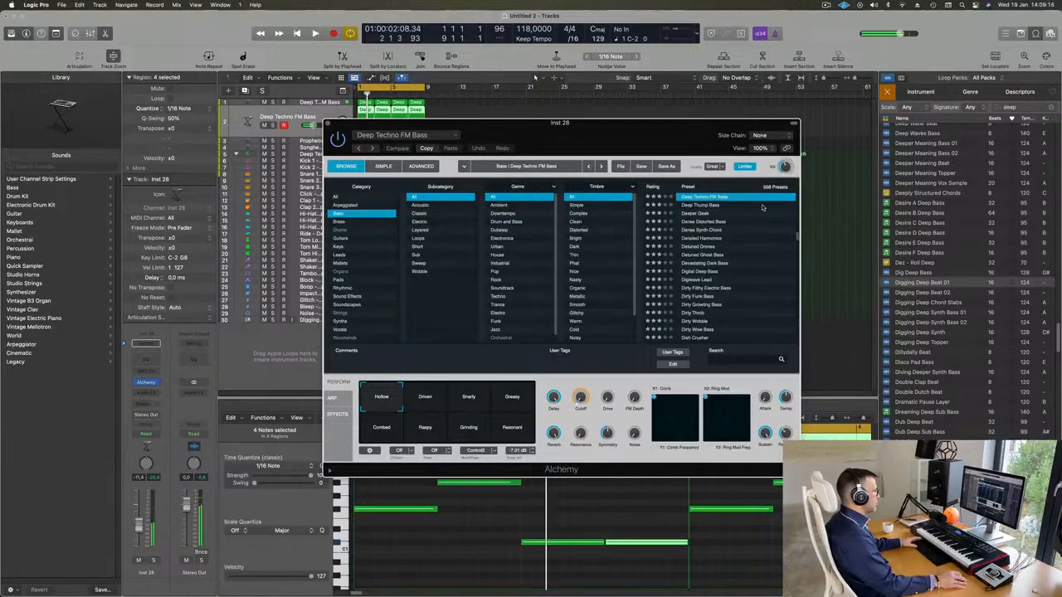
scroll(750, 219, up, 10)
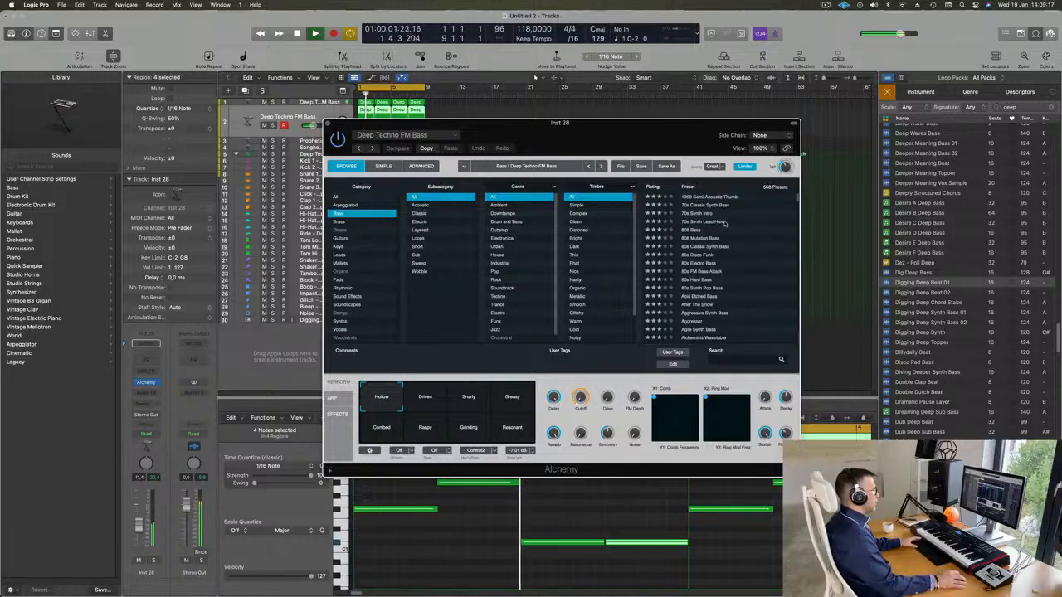
click(700, 244)
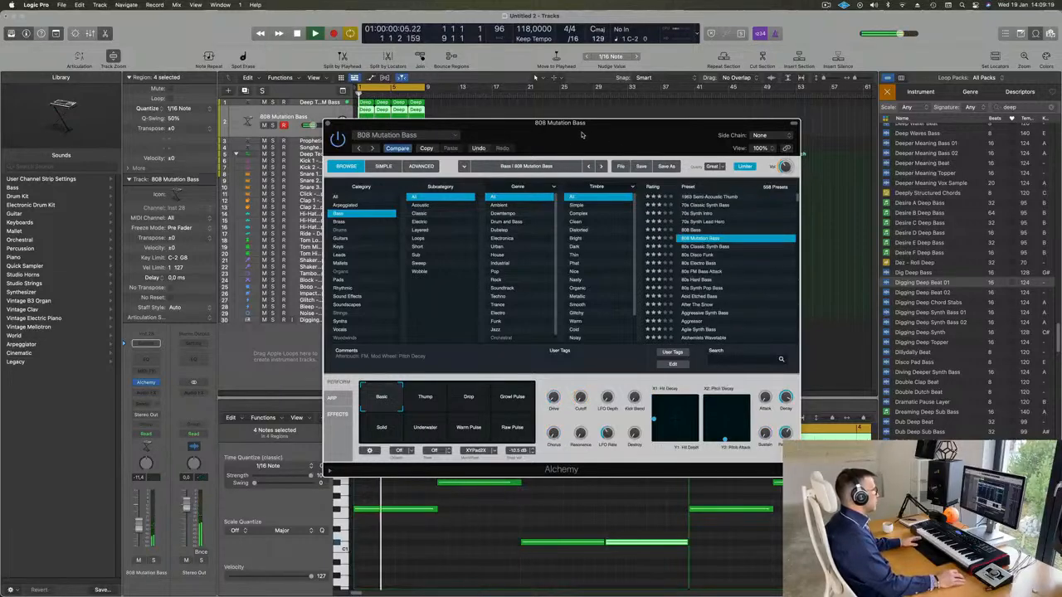
Solo the 808 Mutation Bass track and raise its channel volume to -5.3 dB
drag(564, 123, 726, 148)
key(Return)
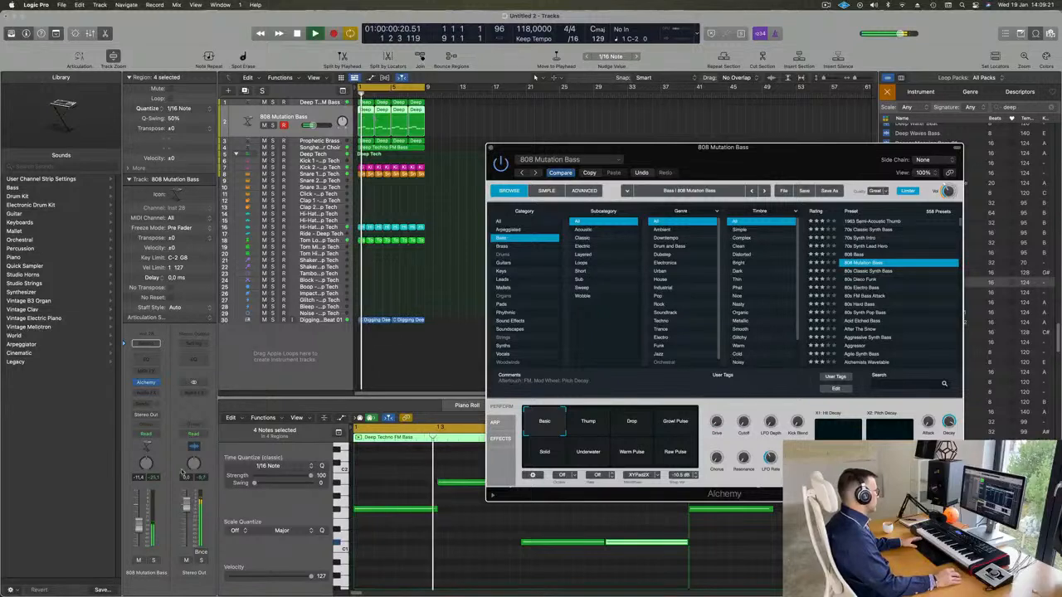
key(s)
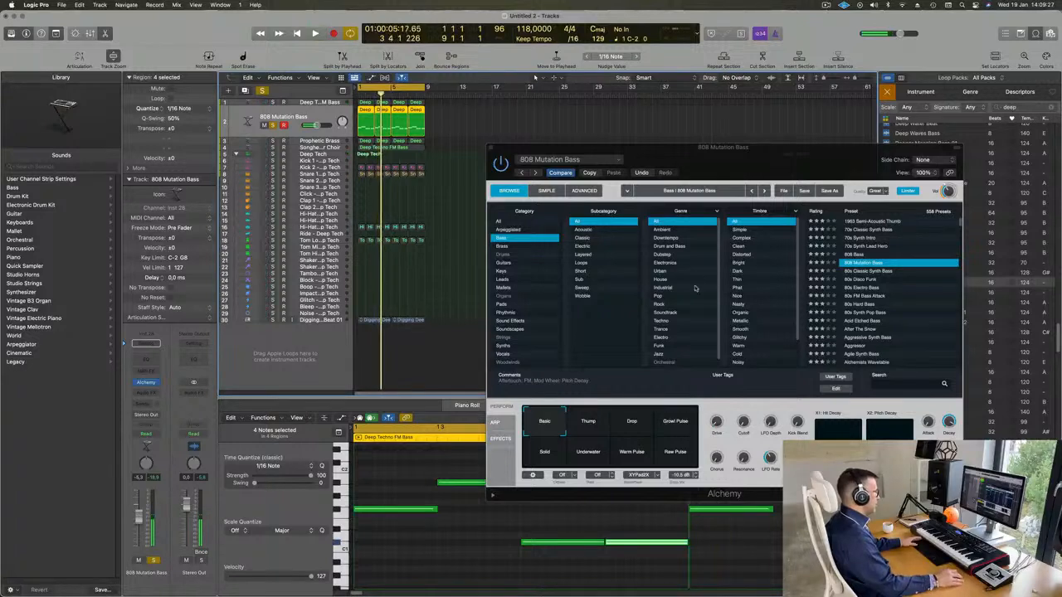
Transpose all notes in the four regions of the soloed bass track up one octave
click(475, 537)
key(super+a)
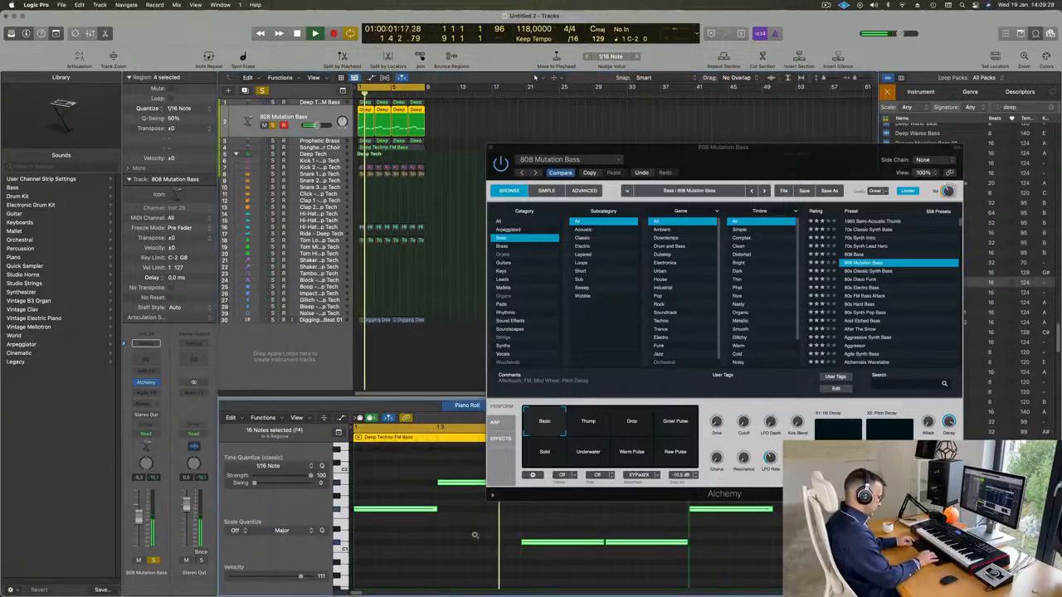
key(Delete)
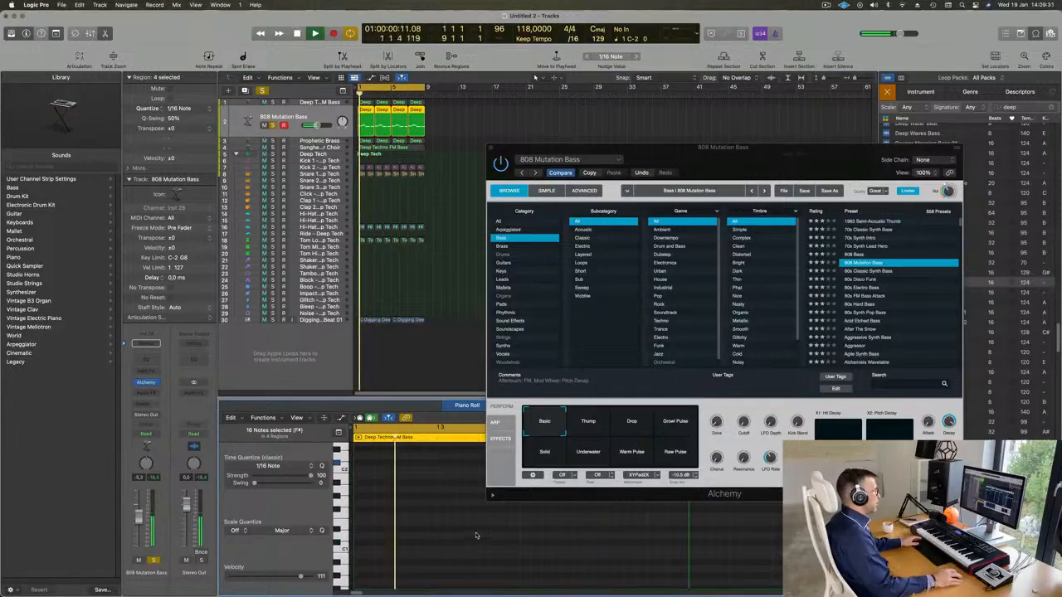
Load Alchemy's 808 Bass preset on the duplicate bass track and take the track out of solo
drag(818, 156, 815, 89)
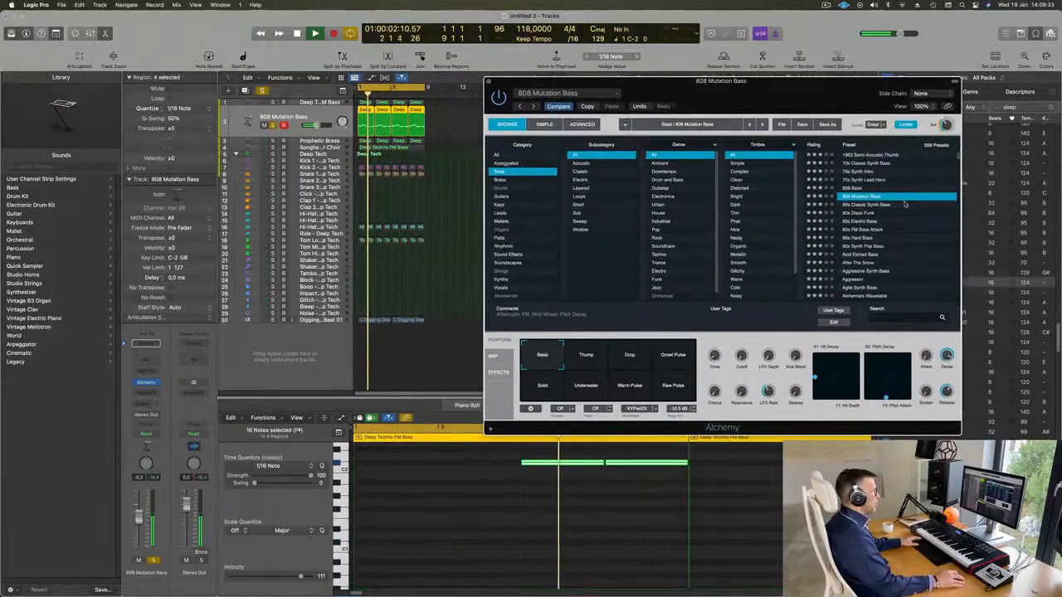
click(856, 189)
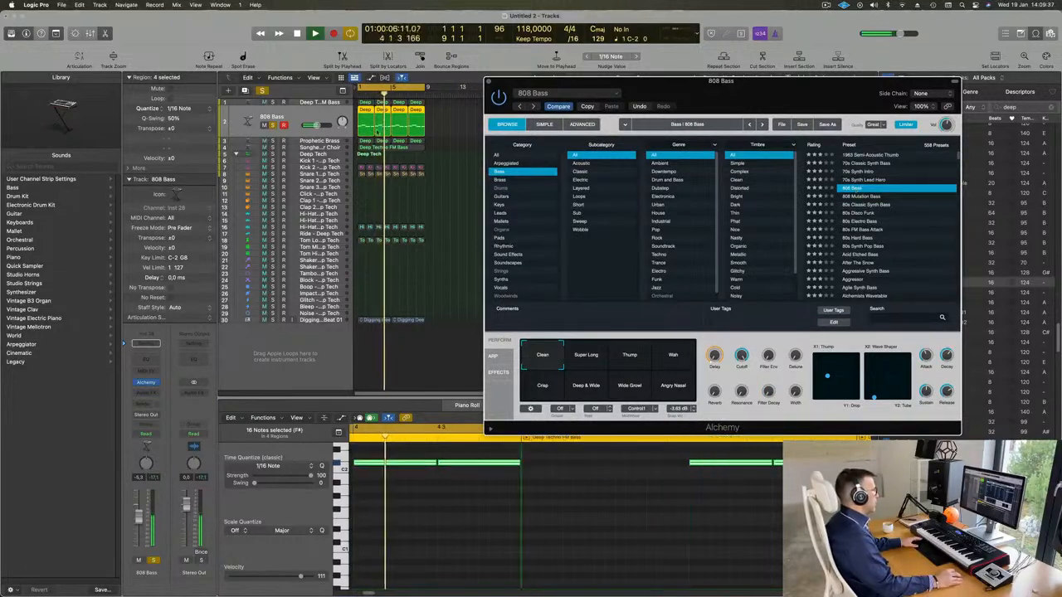
click(273, 125)
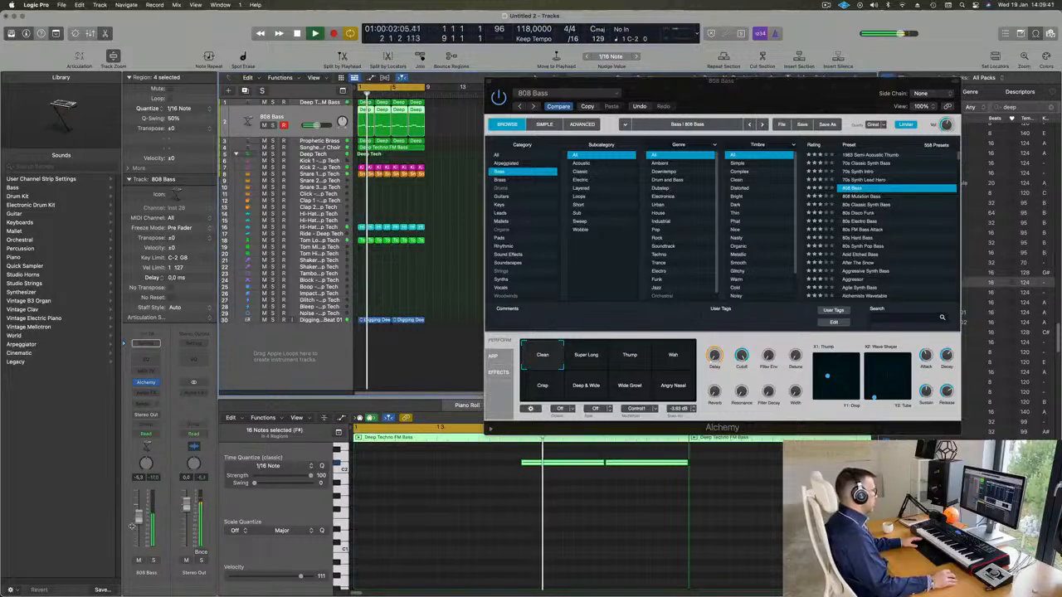
Transpose all notes of the 808 Bass track up another octave and play the loop
key(space)
click(428, 524)
key(super+a)
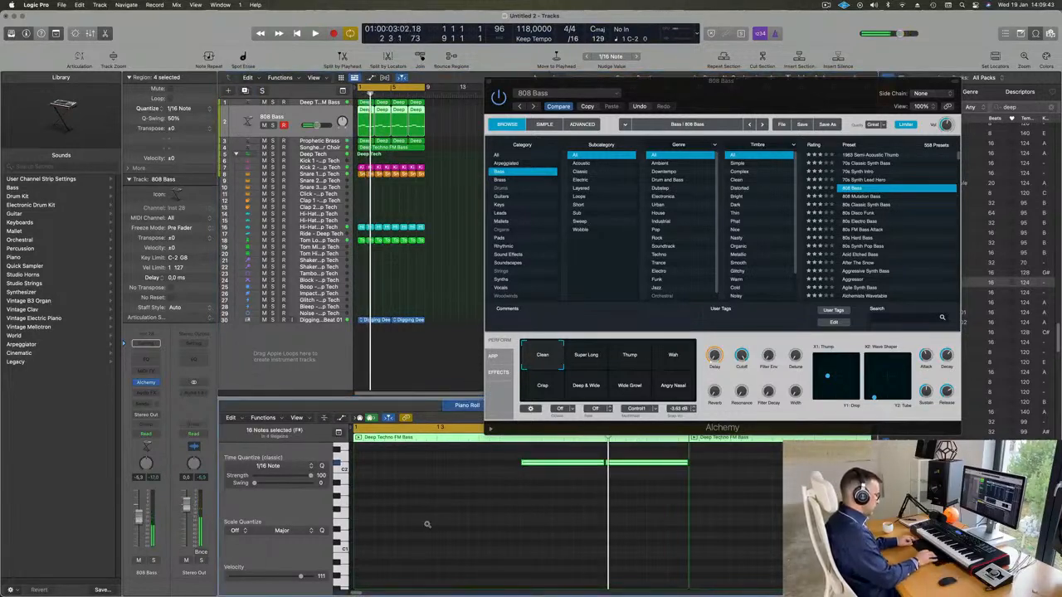
key(Delete)
key(space)
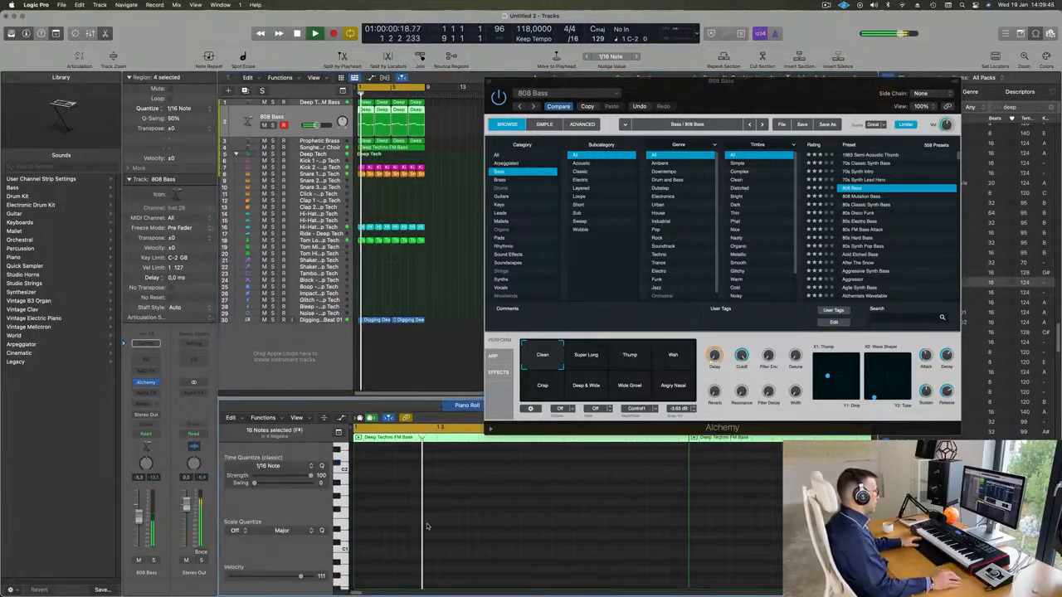
Try the 808 Mutation Bass preset in the mix with its Thump, Drop and Growl Pulse snapshots
drag(775, 96, 717, 167)
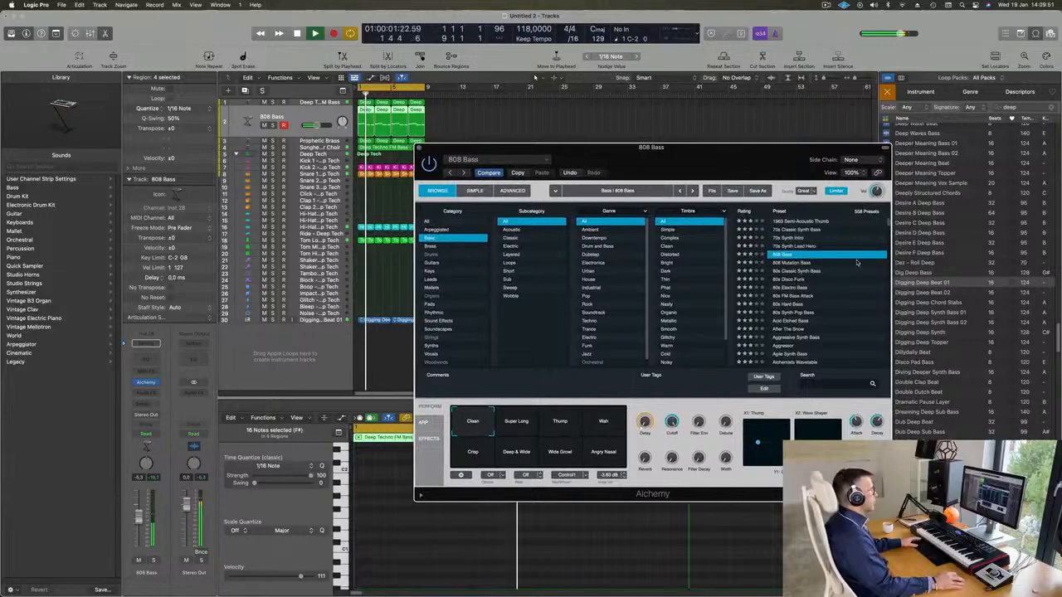
click(794, 262)
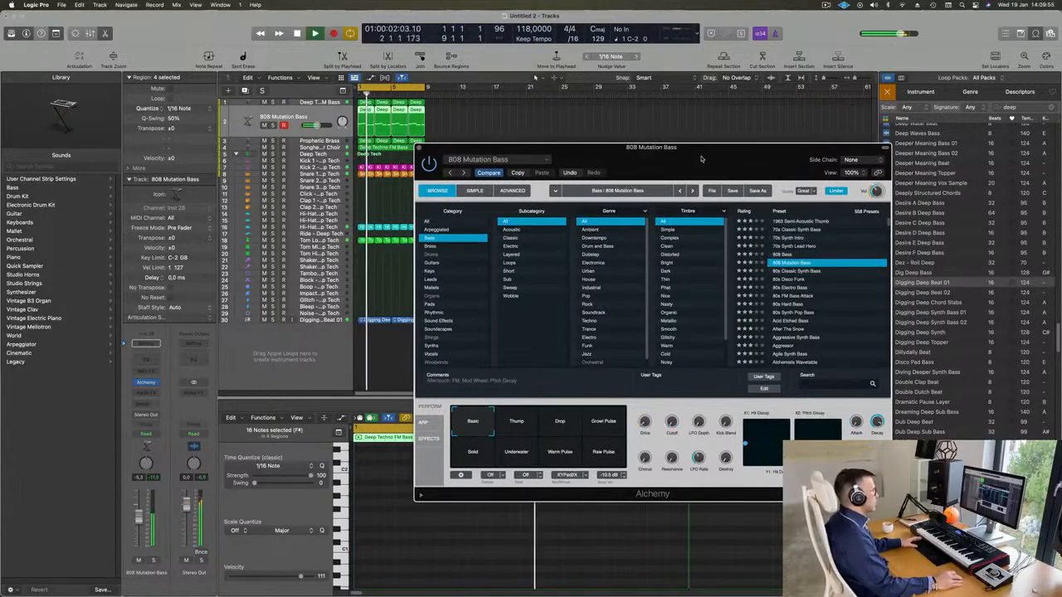
drag(701, 159, 764, 110)
click(585, 377)
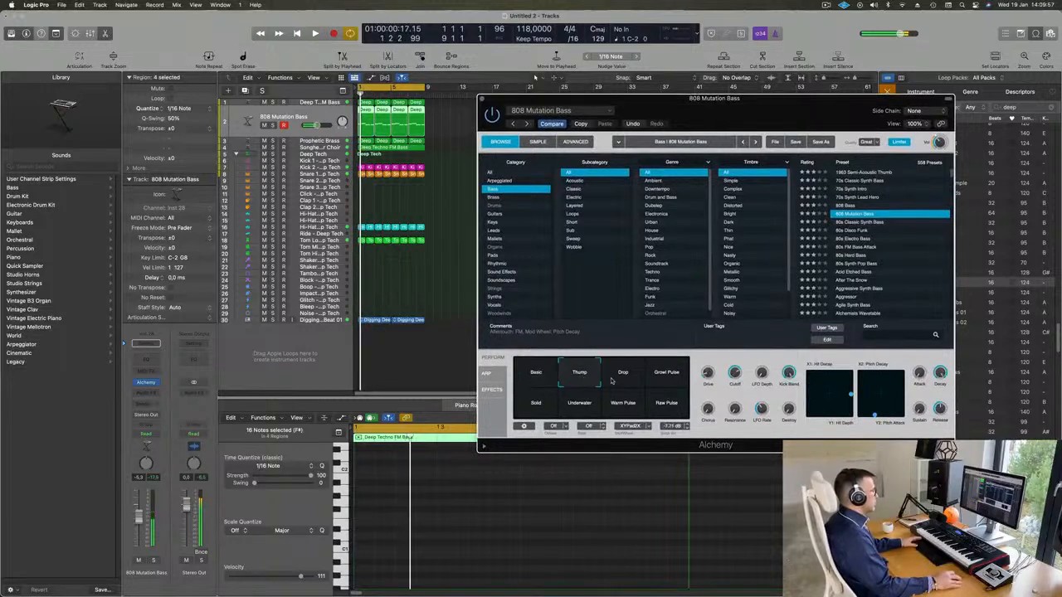
click(618, 378)
click(668, 375)
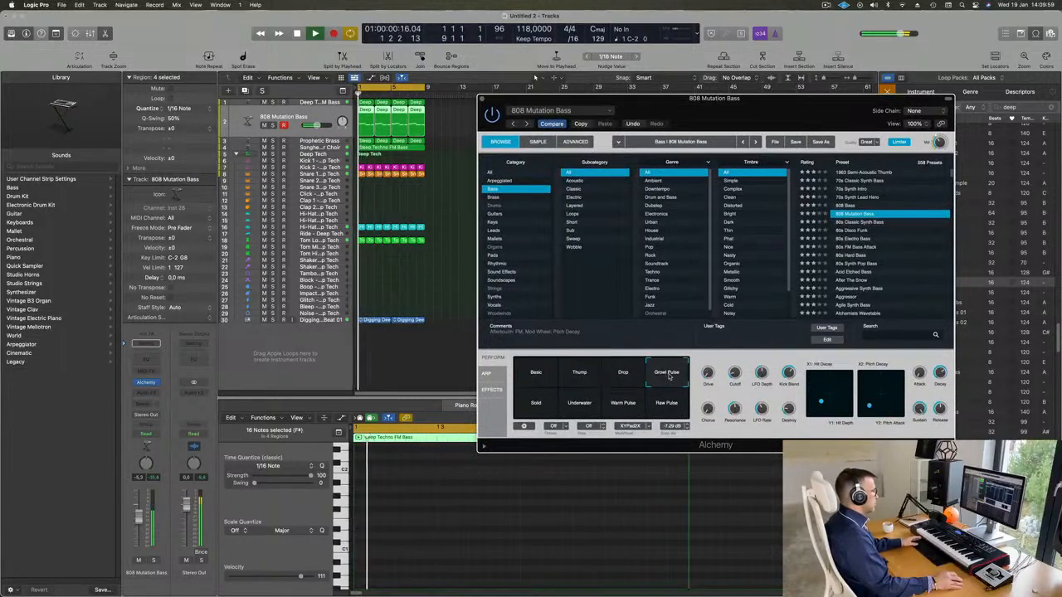
Audition the 808 Mutation Bass snapshots Solid, Underwater, Warm Pulse and Raw Pulse during playback
click(535, 407)
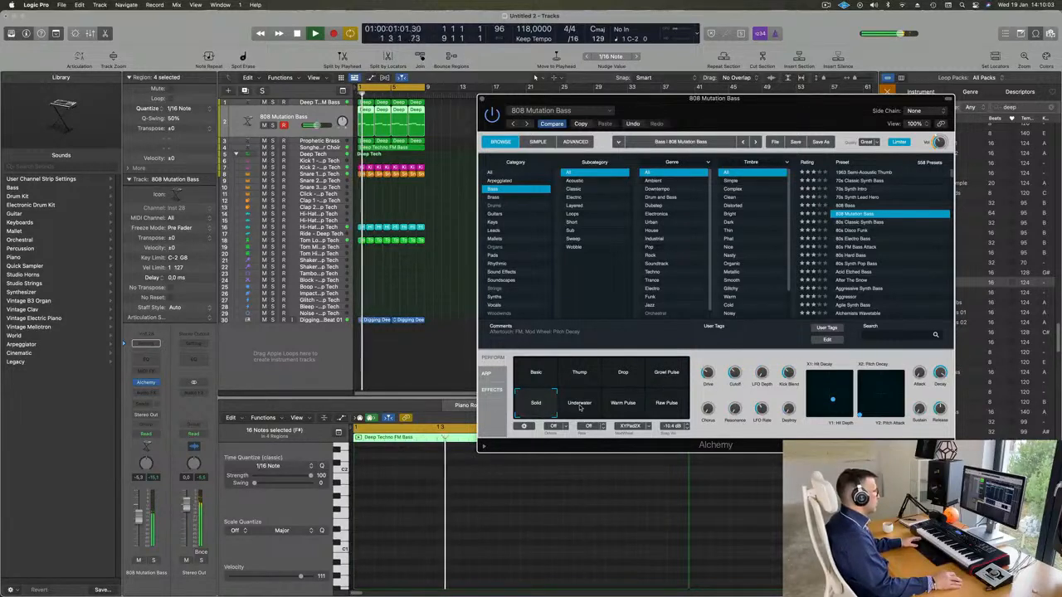
click(581, 407)
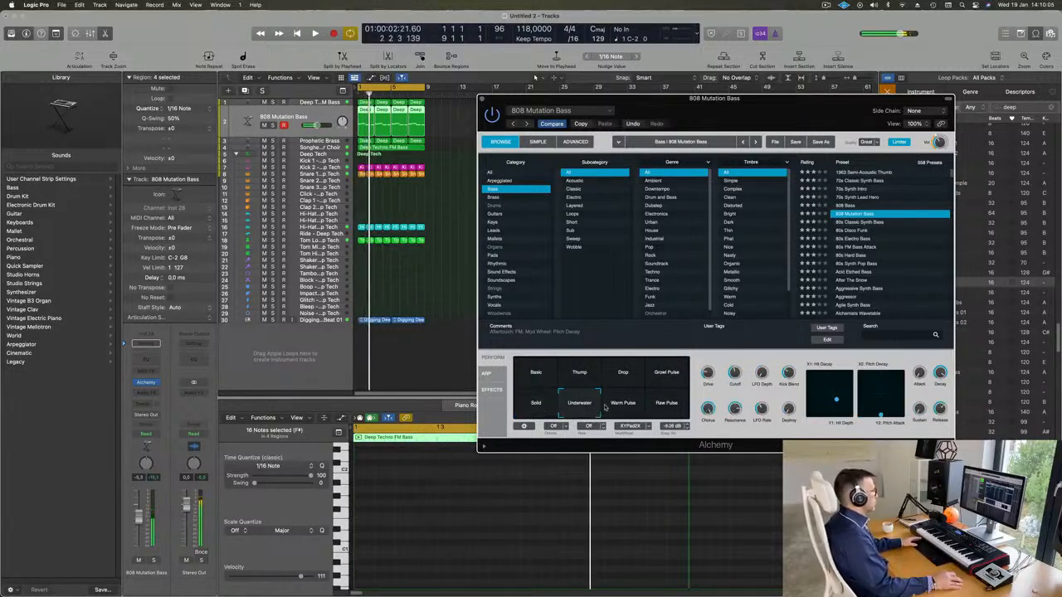
click(621, 406)
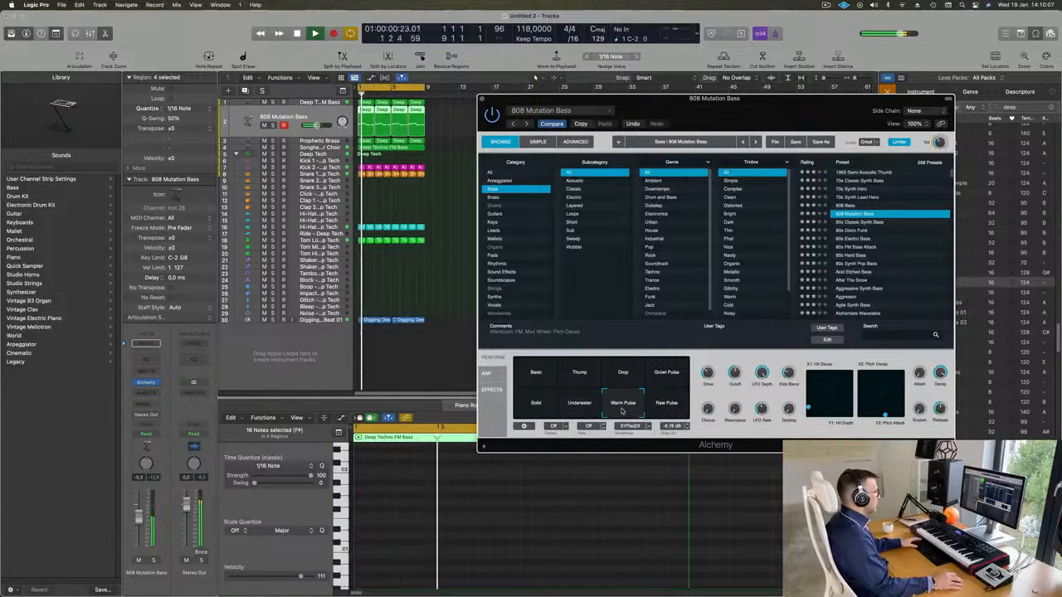
click(668, 407)
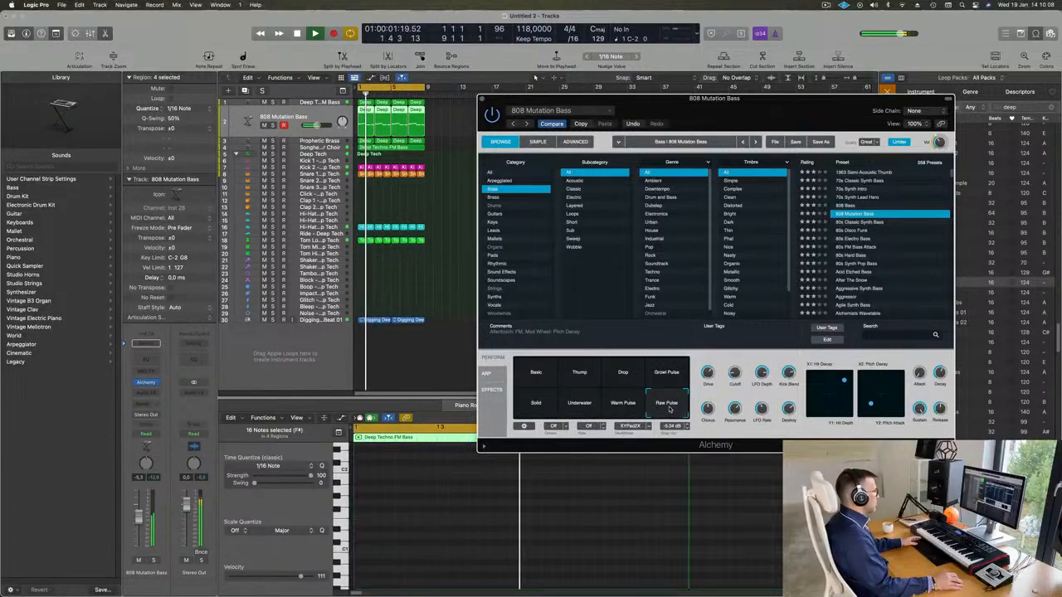
Reload the 808 Bass preset and audition its Super Long, Thump, Wah, Crisp, Deep & Wide, Wide Growl and Angry Nasal snapshots during playback
click(846, 205)
click(581, 375)
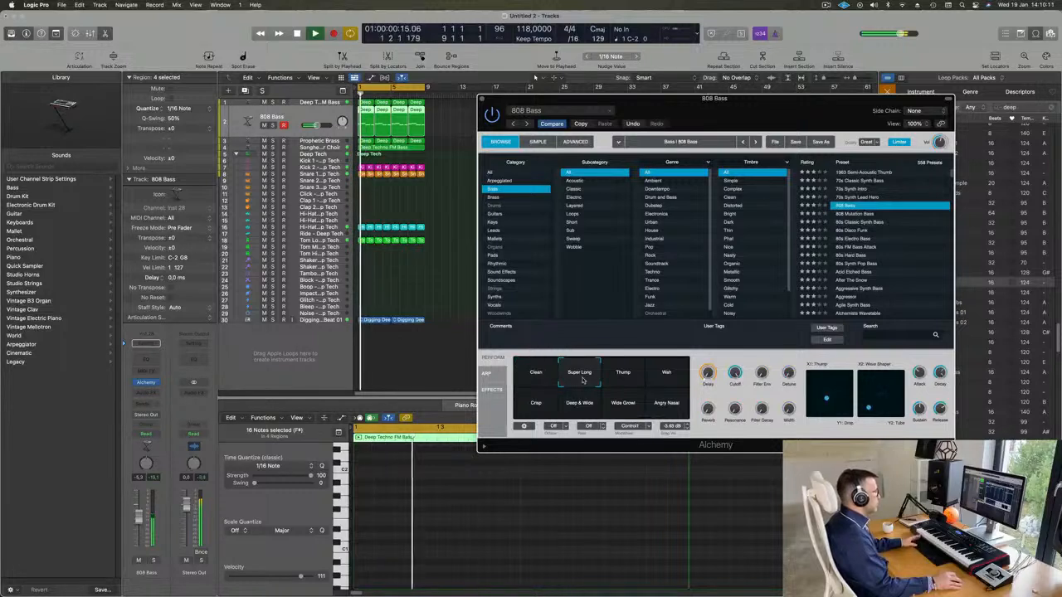
click(624, 378)
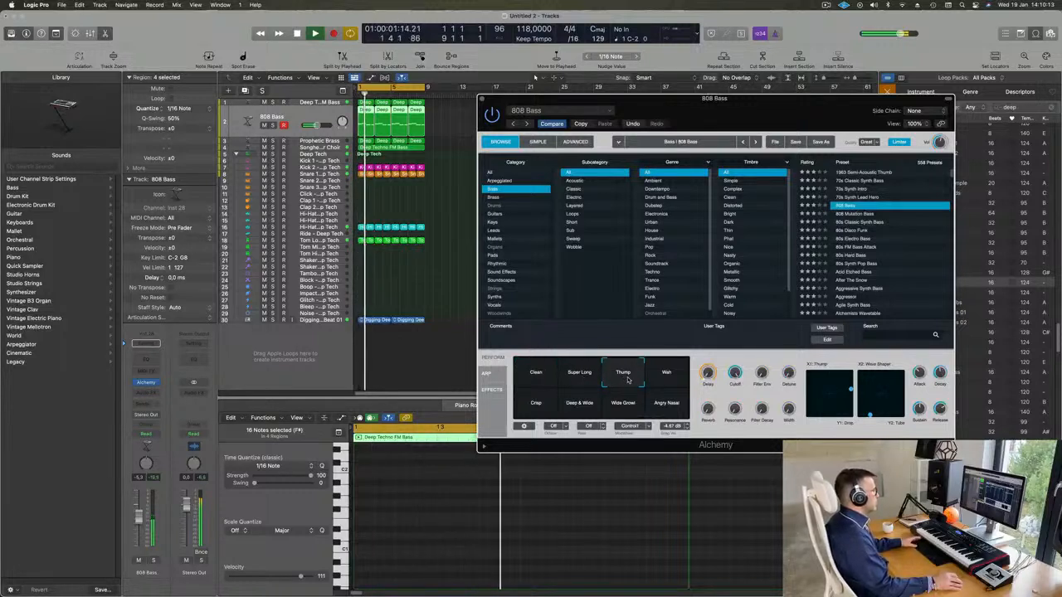
click(668, 377)
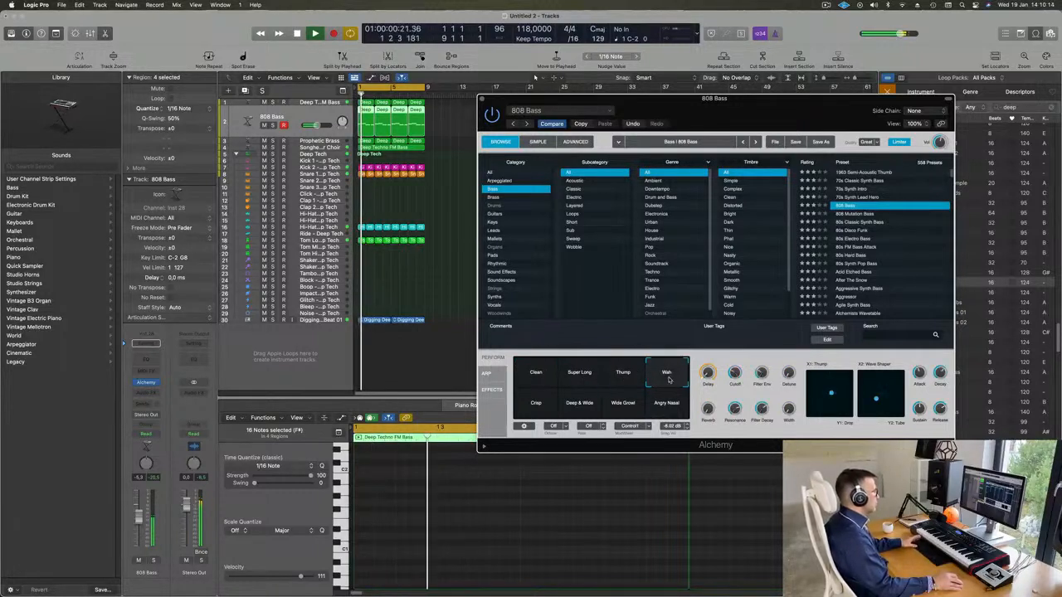
click(538, 406)
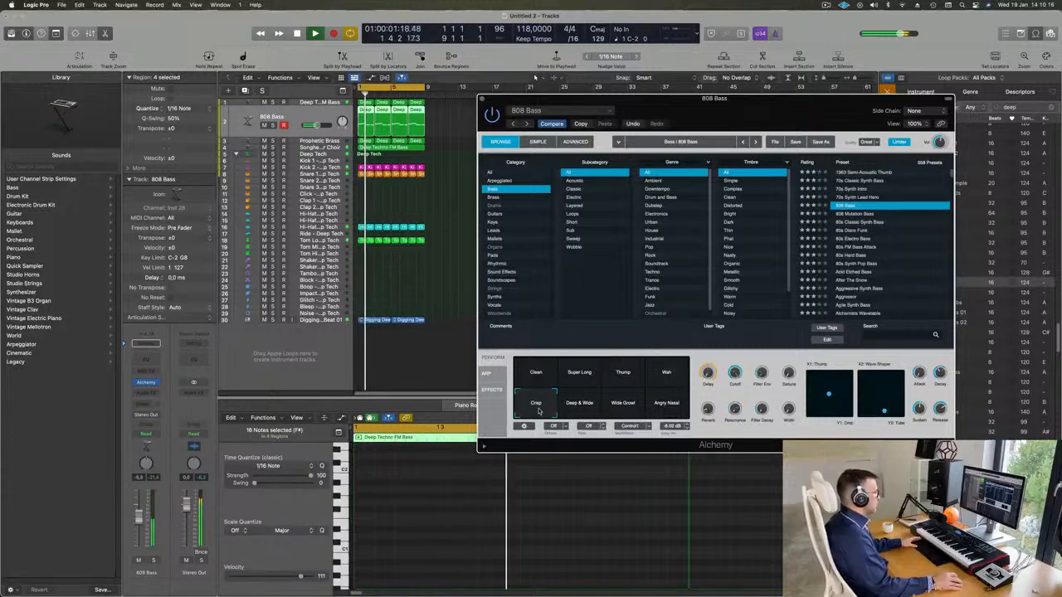
click(580, 404)
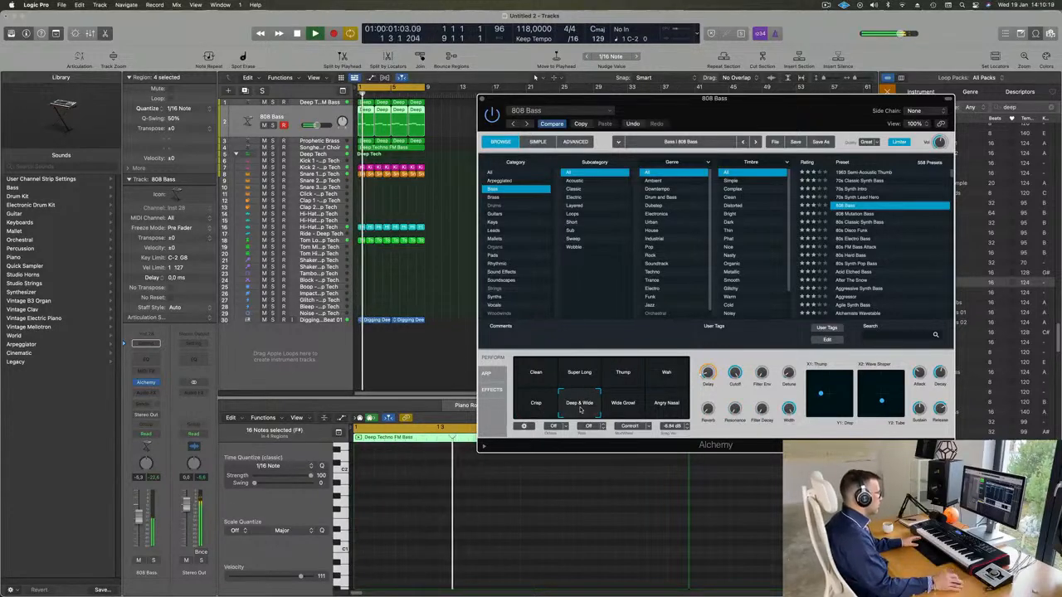
click(626, 406)
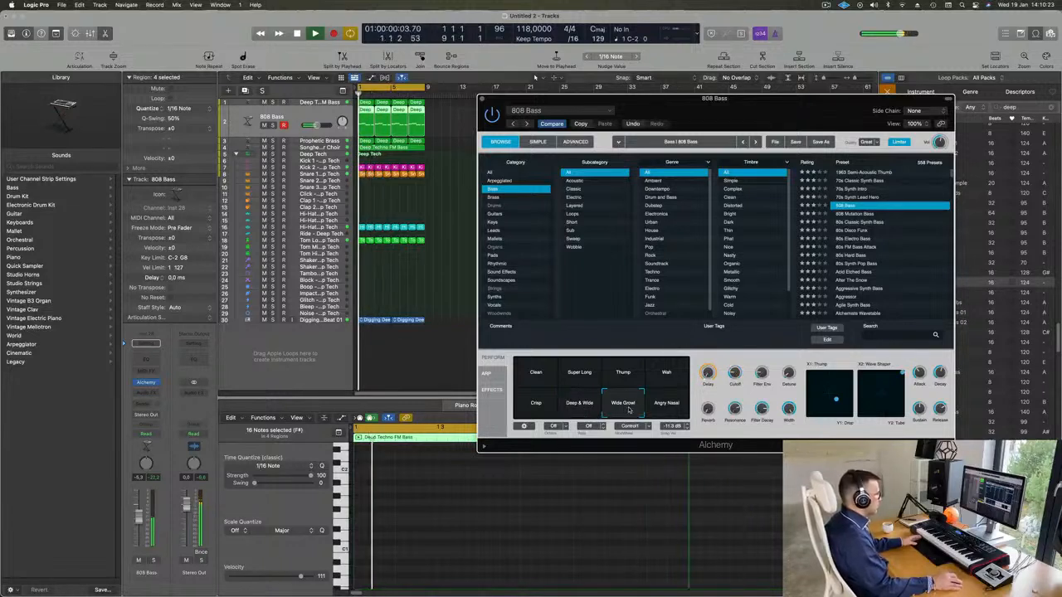
click(670, 408)
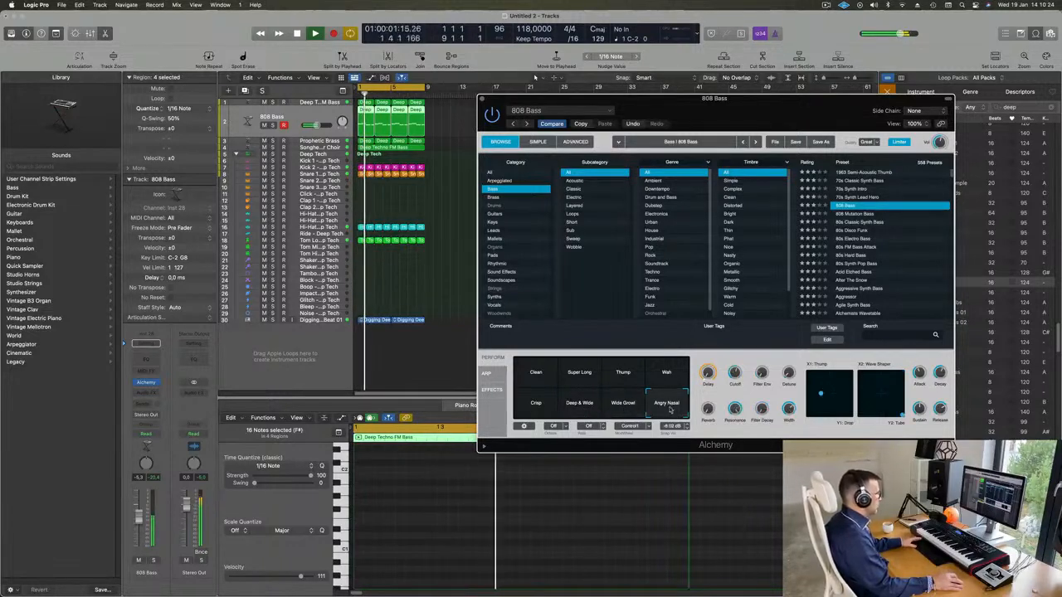
Compare the Deep & Wide, Clean, Super Long, Thump and Wah snapshots, settle on Deep & Wide and close Alchemy
click(570, 407)
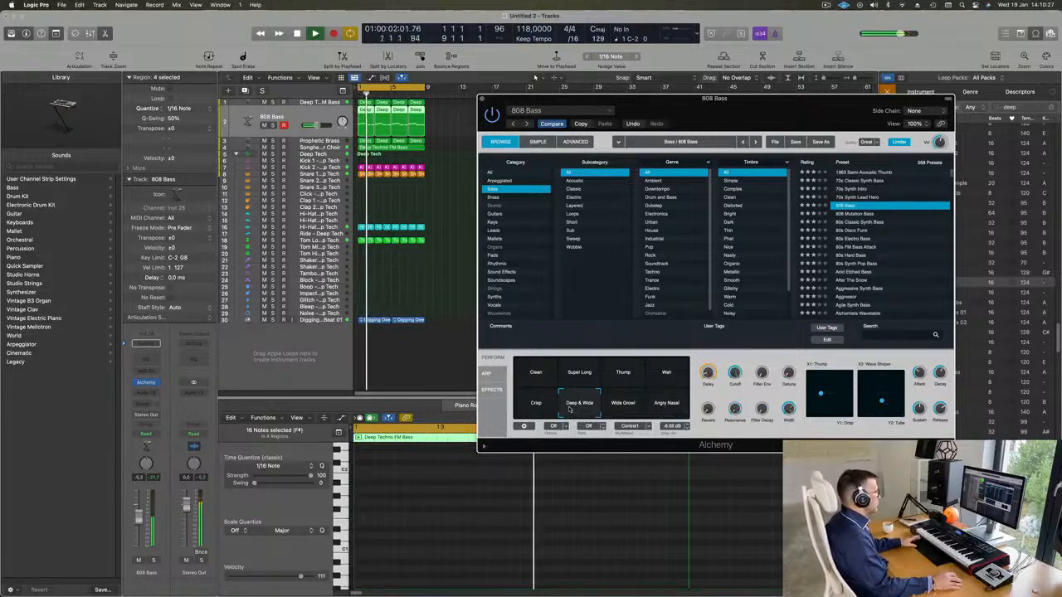
click(526, 375)
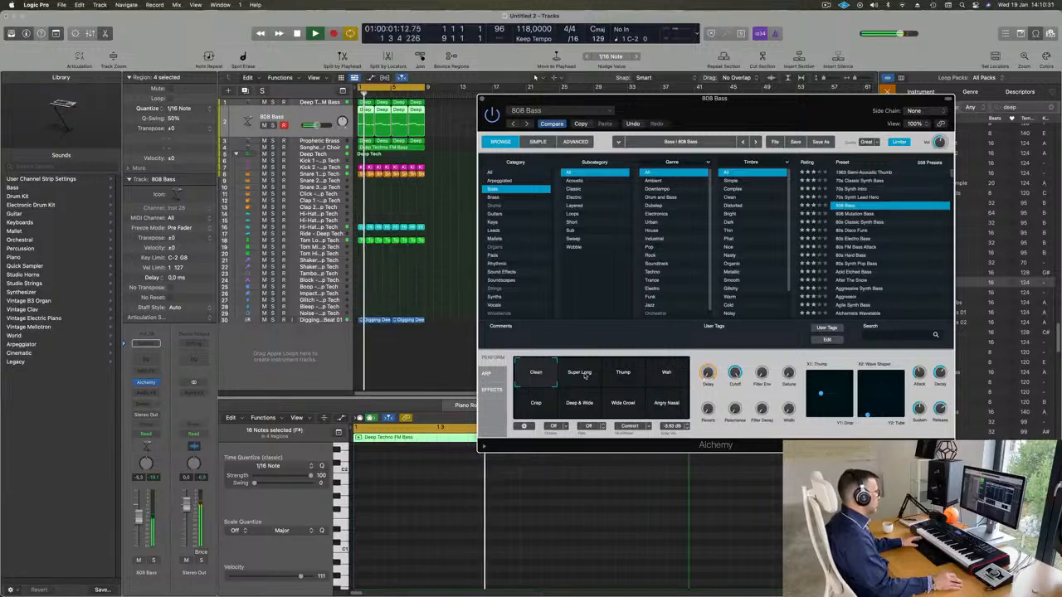
click(584, 376)
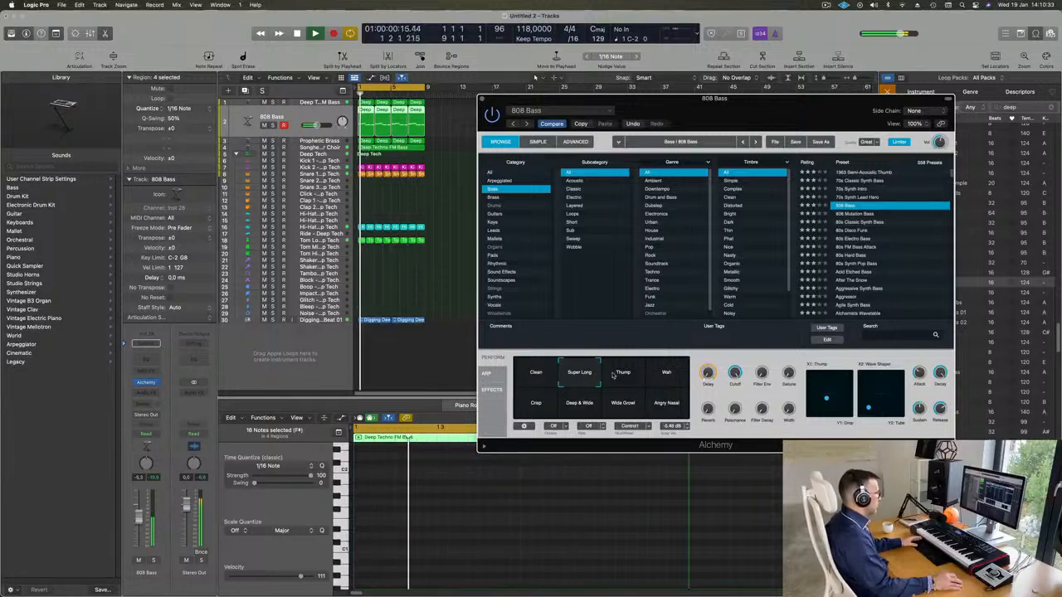
click(618, 376)
click(666, 375)
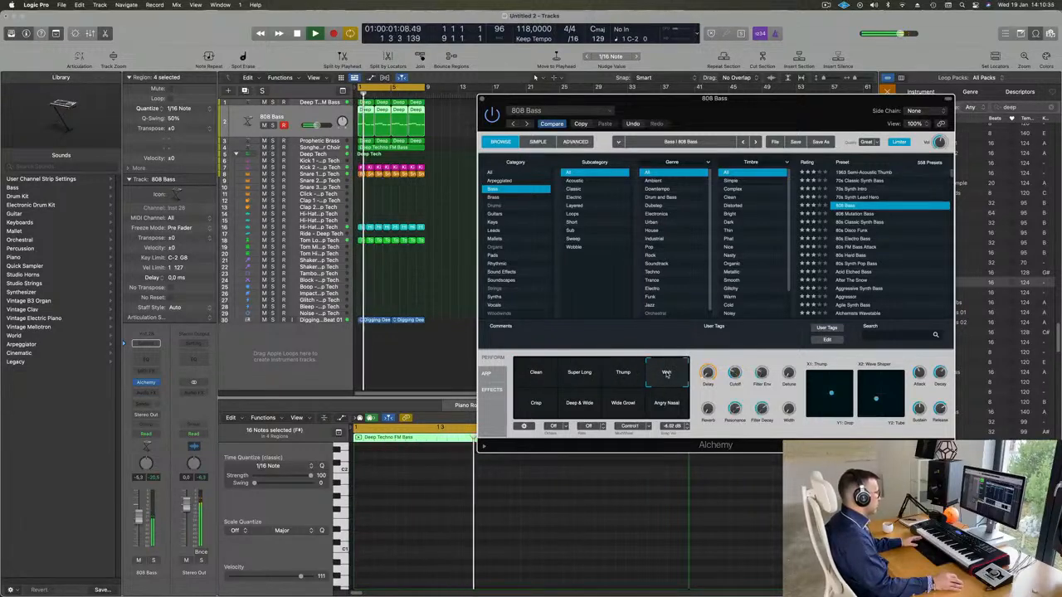
click(602, 399)
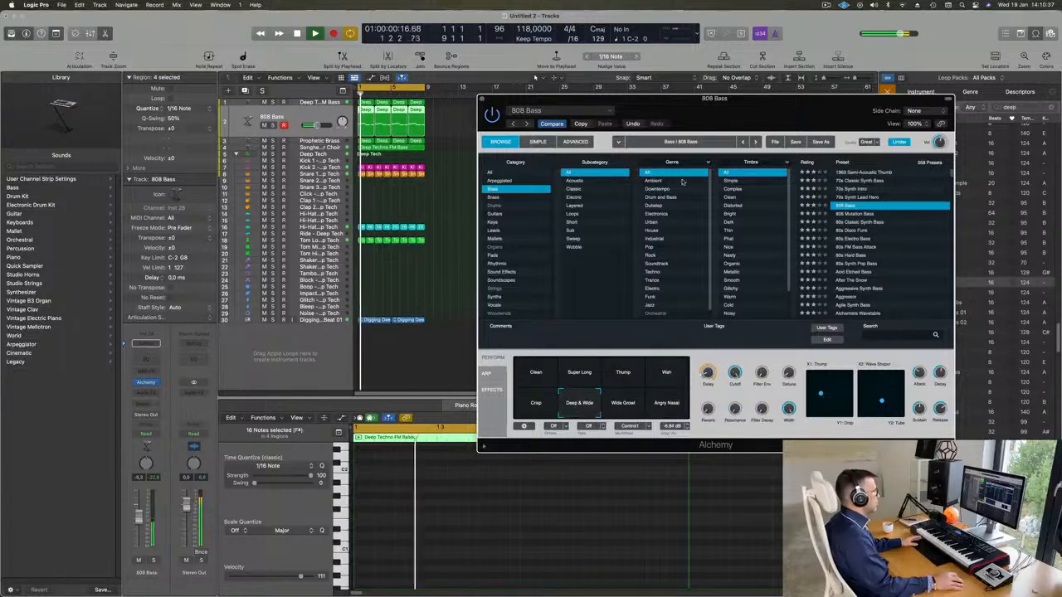
drag(758, 102, 707, 101)
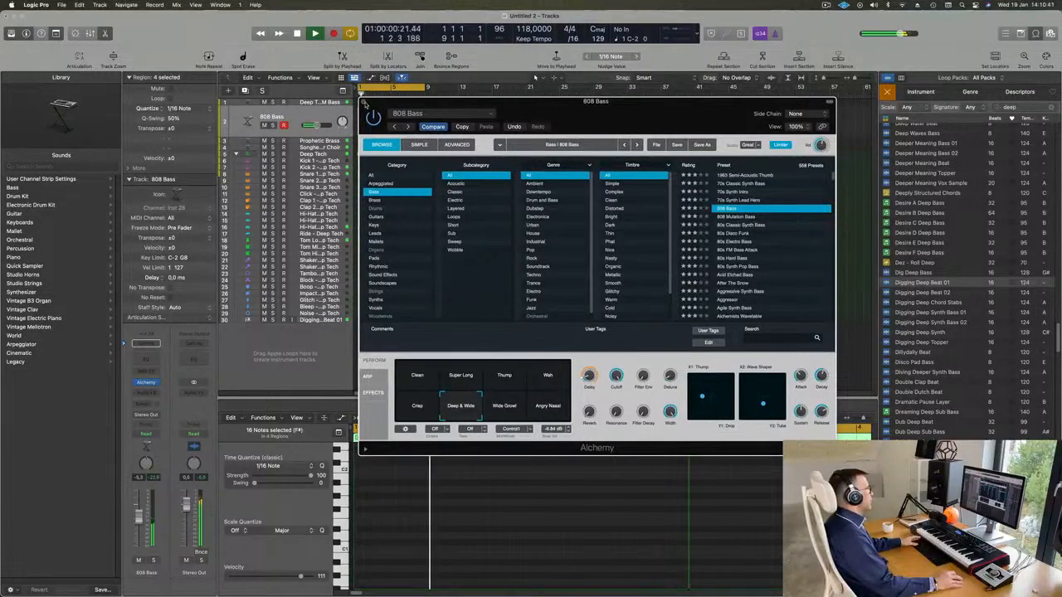
click(362, 102)
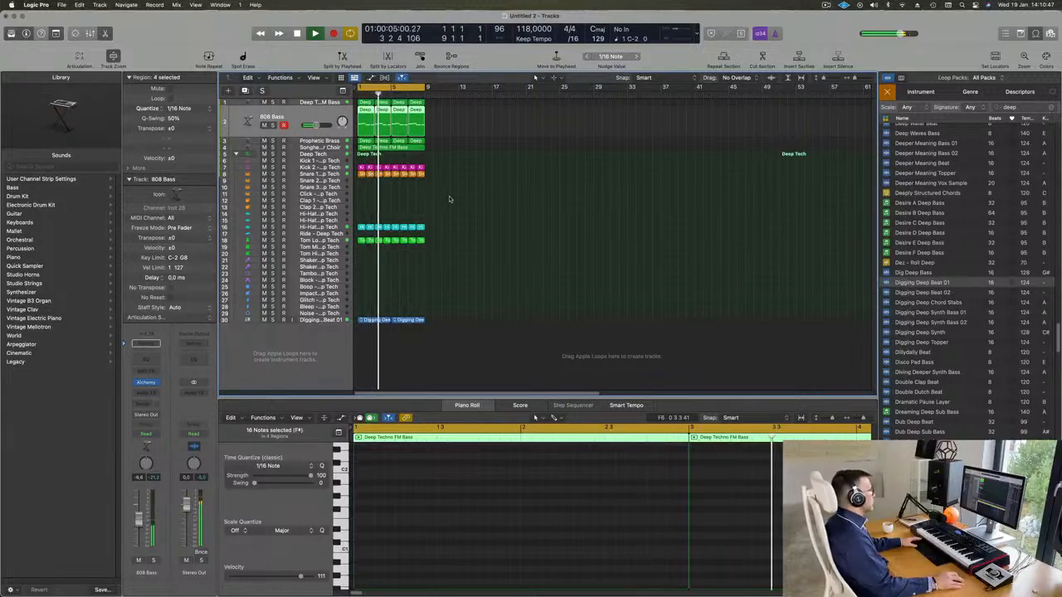
Add a Channel EQ to the Granular Choir track with a low cut at 270 Hz, 12 dB/Oct
scroll(555, 222, up, 6)
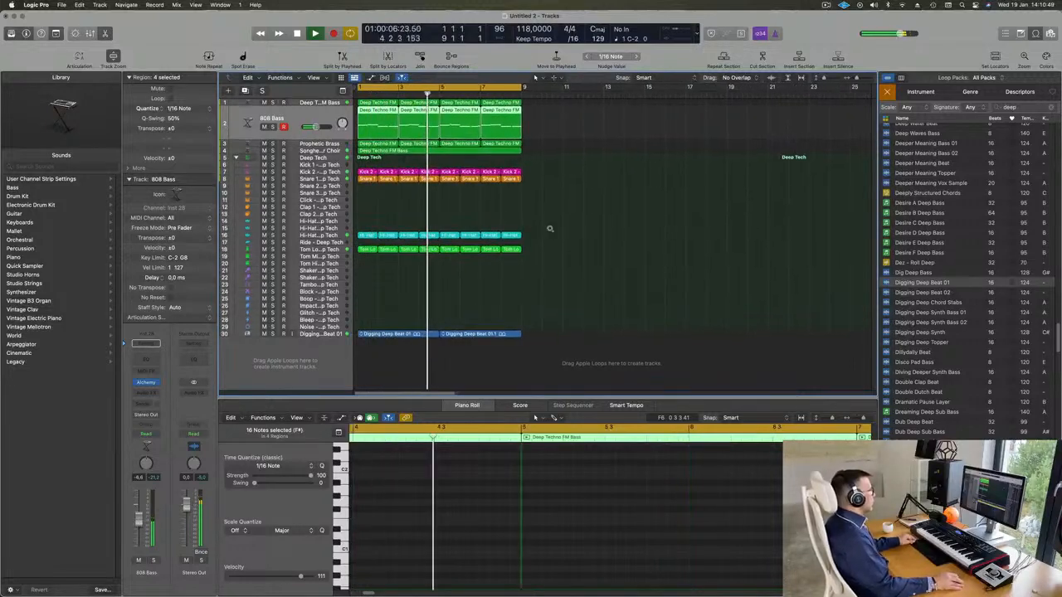
scroll(549, 223, up, 2)
click(319, 155)
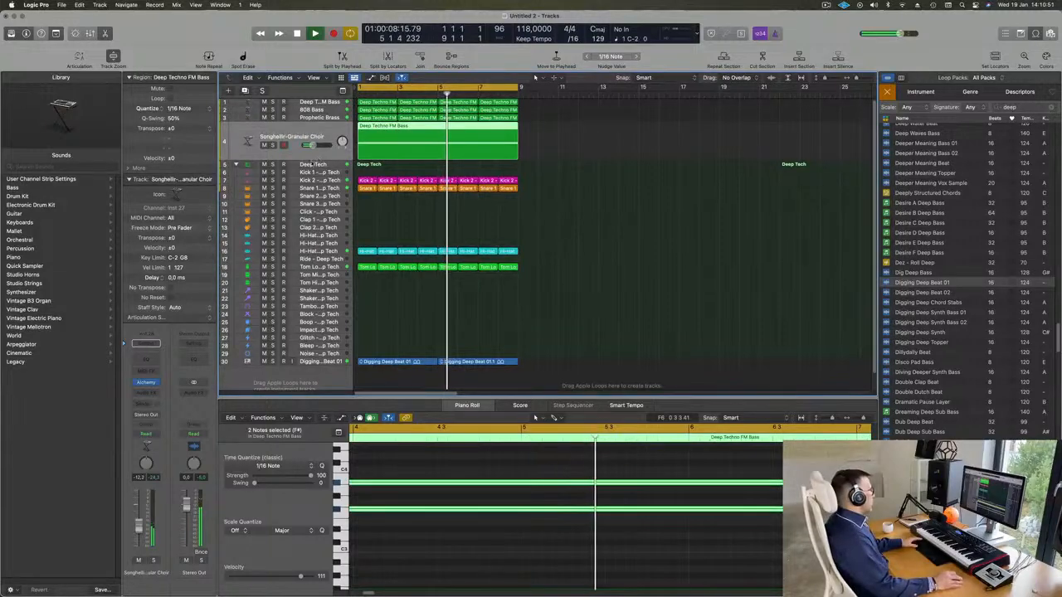
key(Return)
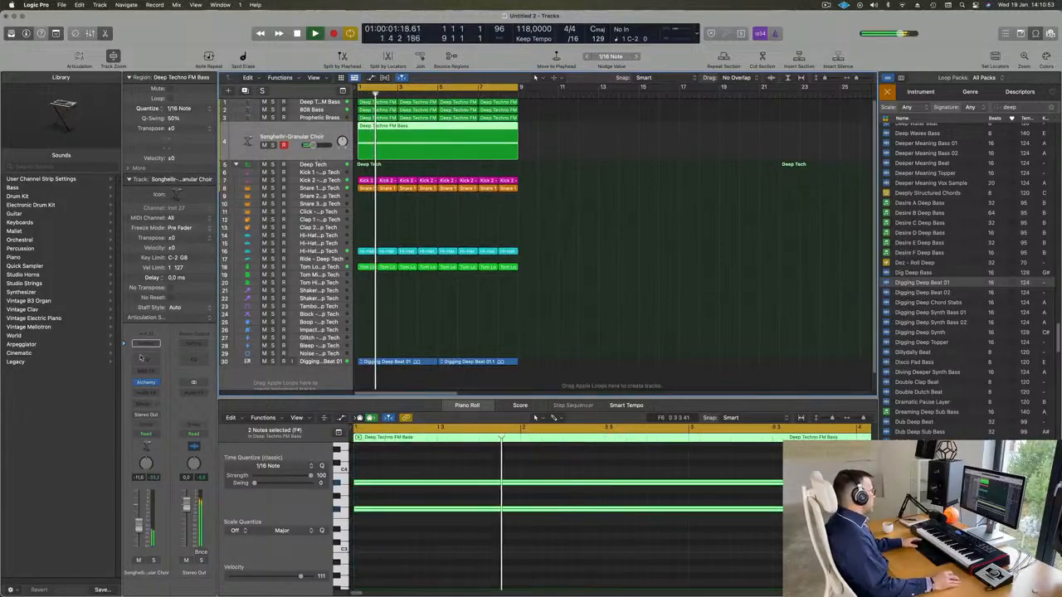
click(146, 361)
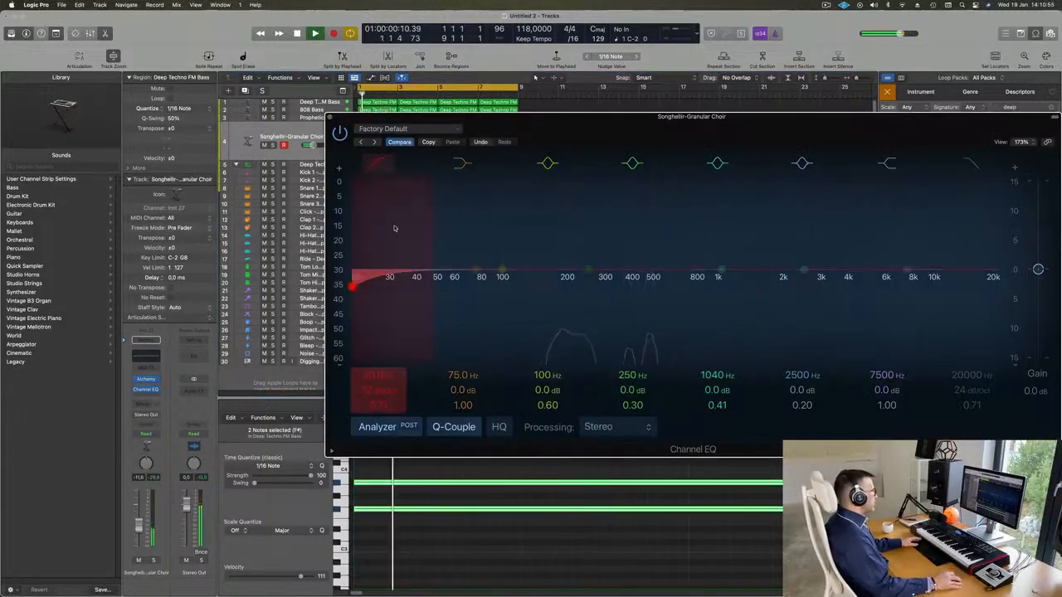
drag(592, 208, 611, 203)
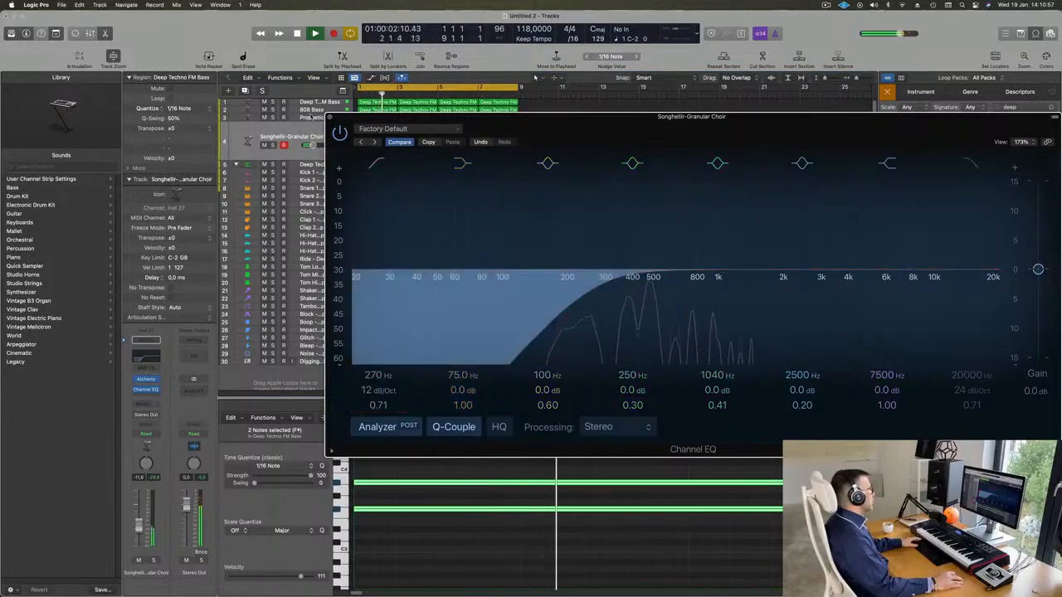
click(329, 117)
Add a Channel EQ to the Deep Techno FM Bass track with a 12 dB/Oct low cut at 154 Hz and Q 0.79
click(333, 103)
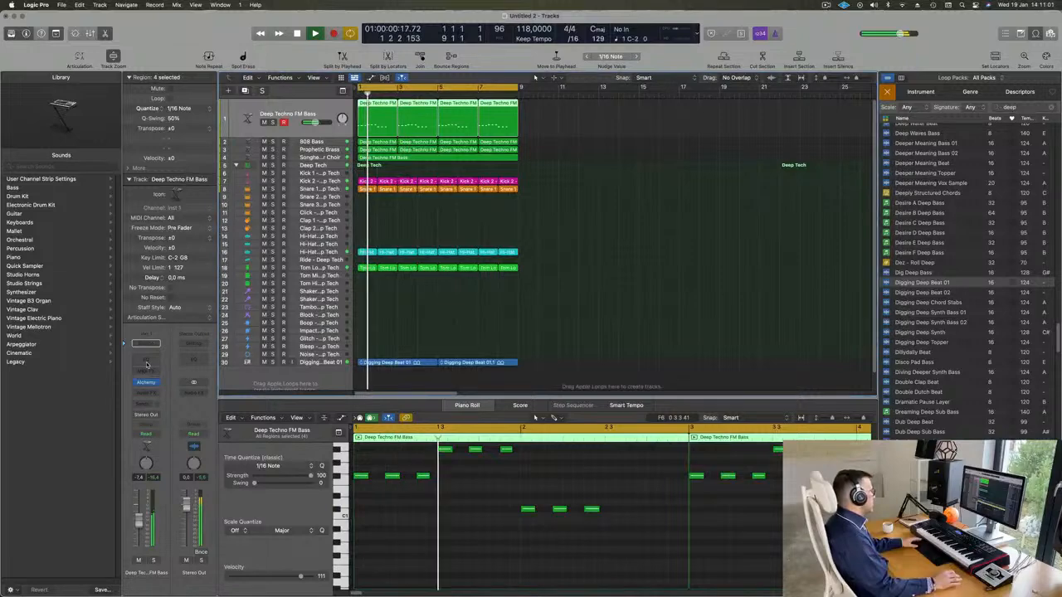
click(145, 360)
click(384, 162)
drag(376, 216, 553, 213)
drag(529, 284, 541, 282)
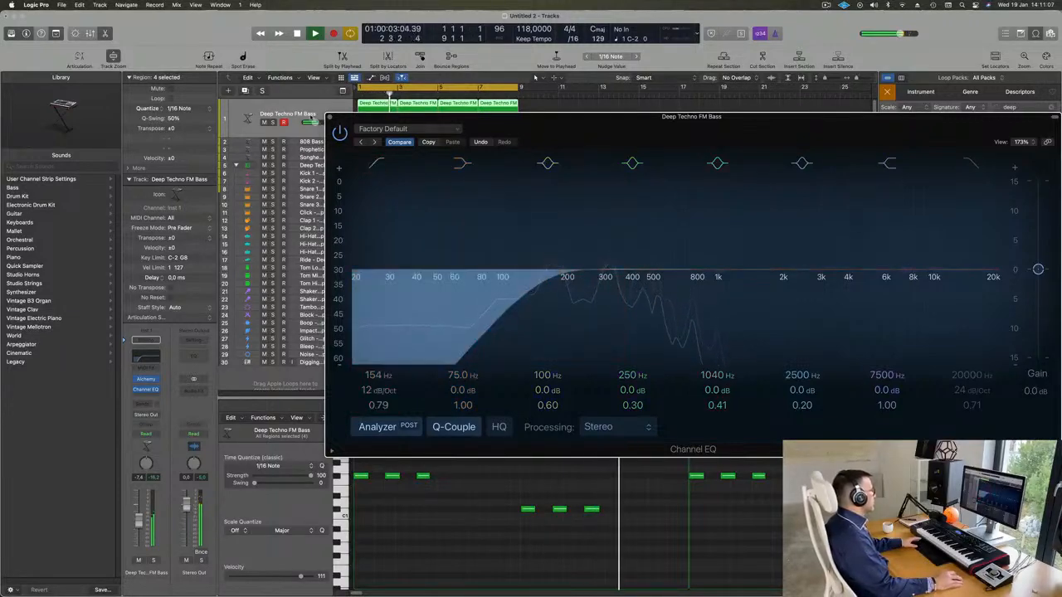
click(329, 119)
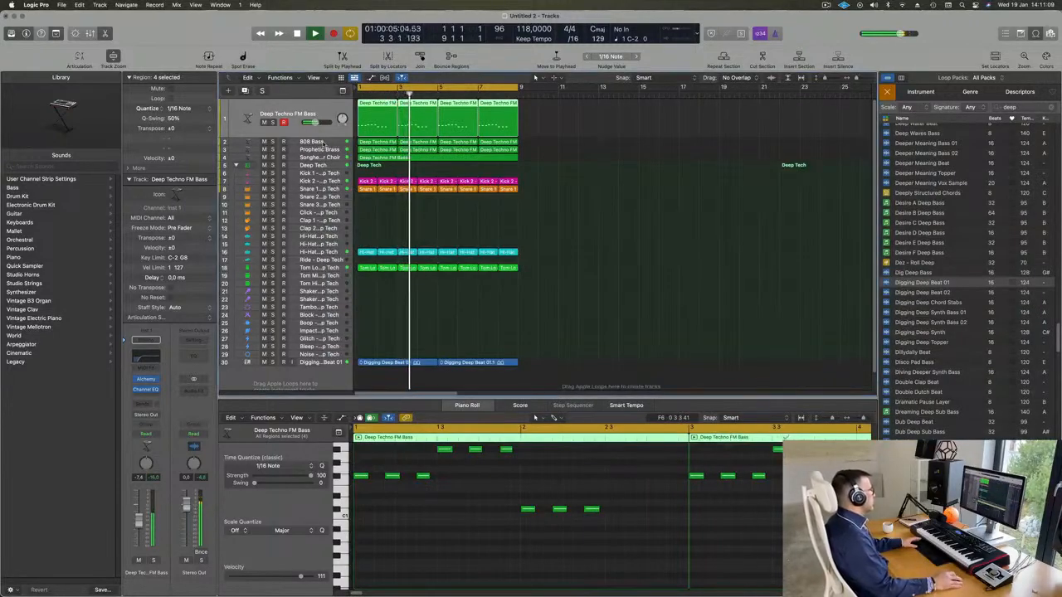
Solo the 808 Bass track briefly to check it, and review its notes against the full mix
click(310, 142)
click(272, 130)
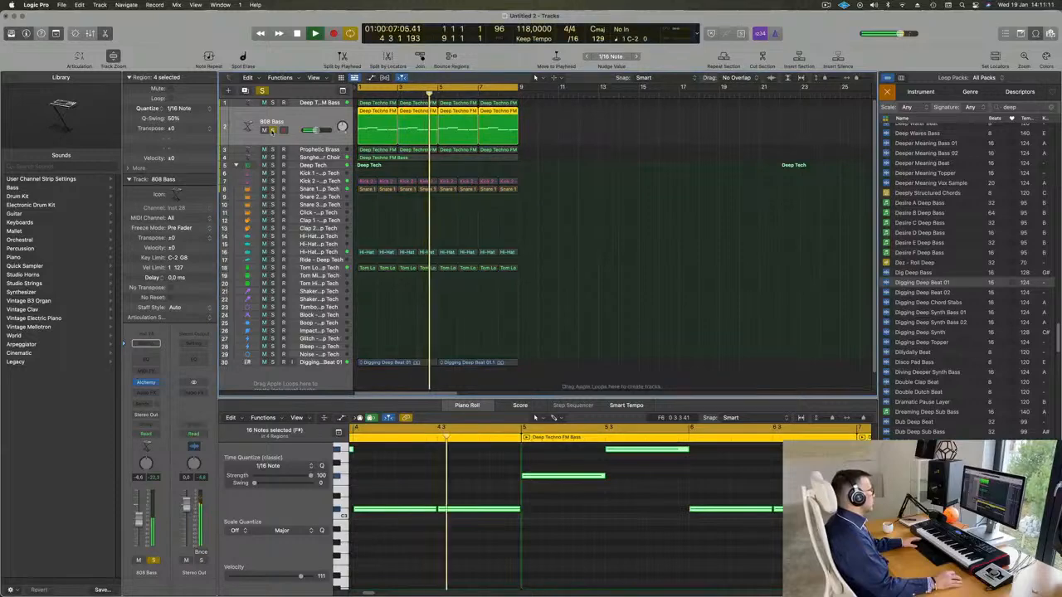
click(272, 130)
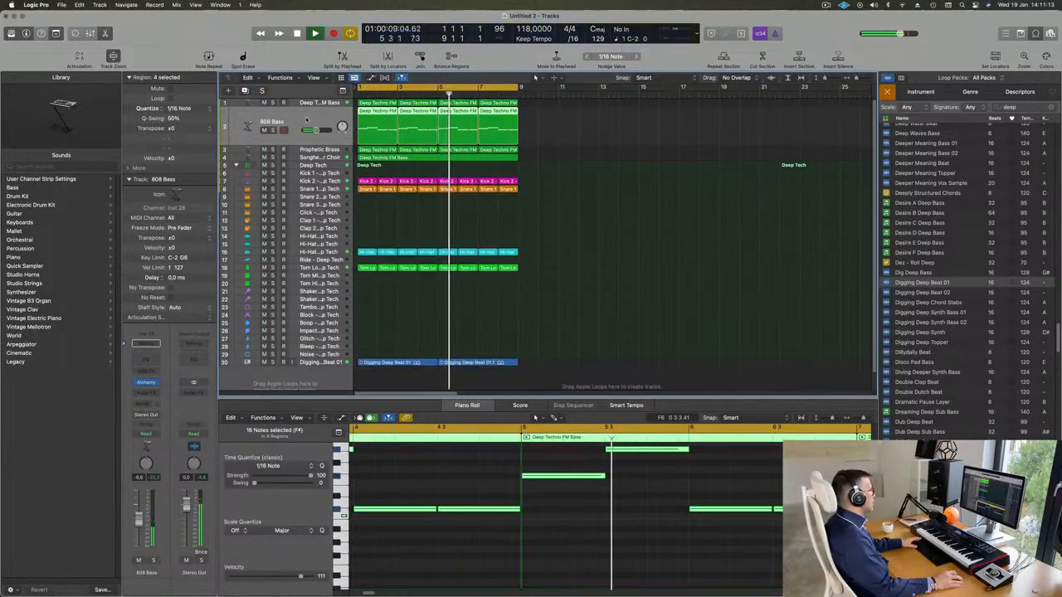
key(Return)
scroll(437, 498, down, 4)
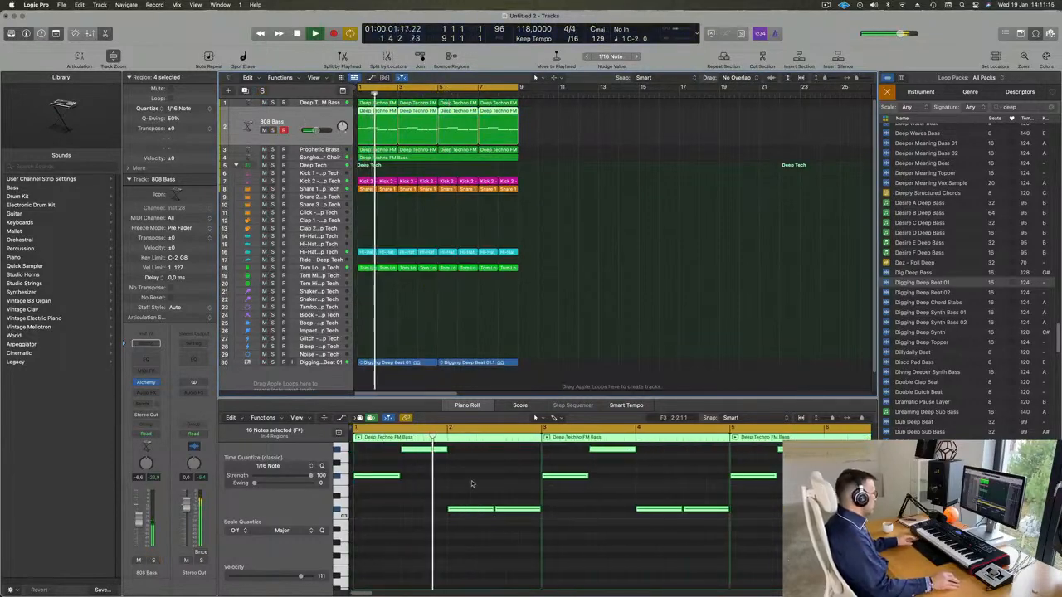
click(474, 484)
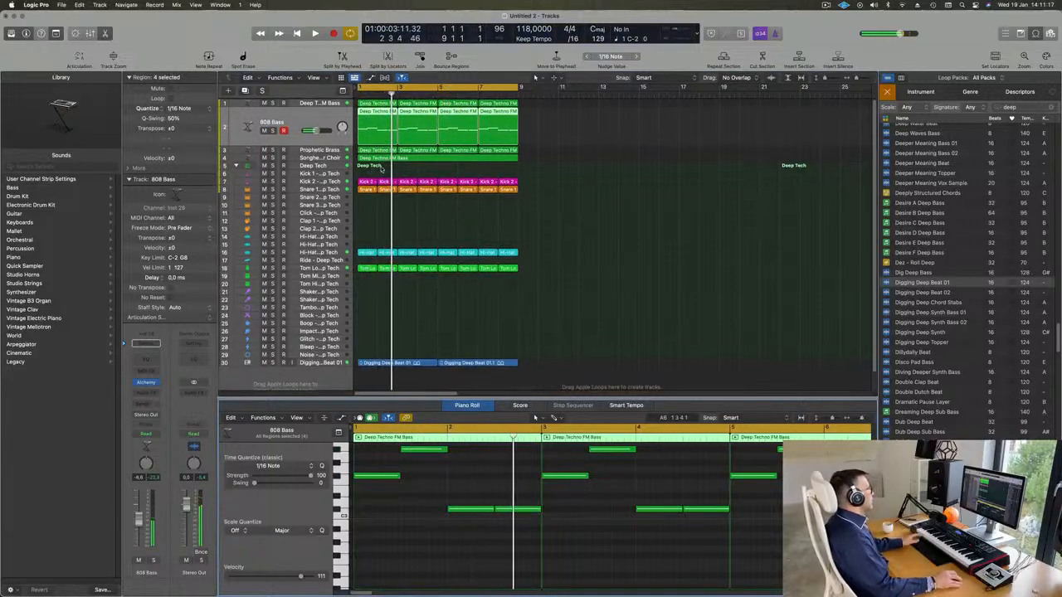
key(Return)
Select the Prophetic Brass track and solo it briefly to check its sound in the loop
click(320, 151)
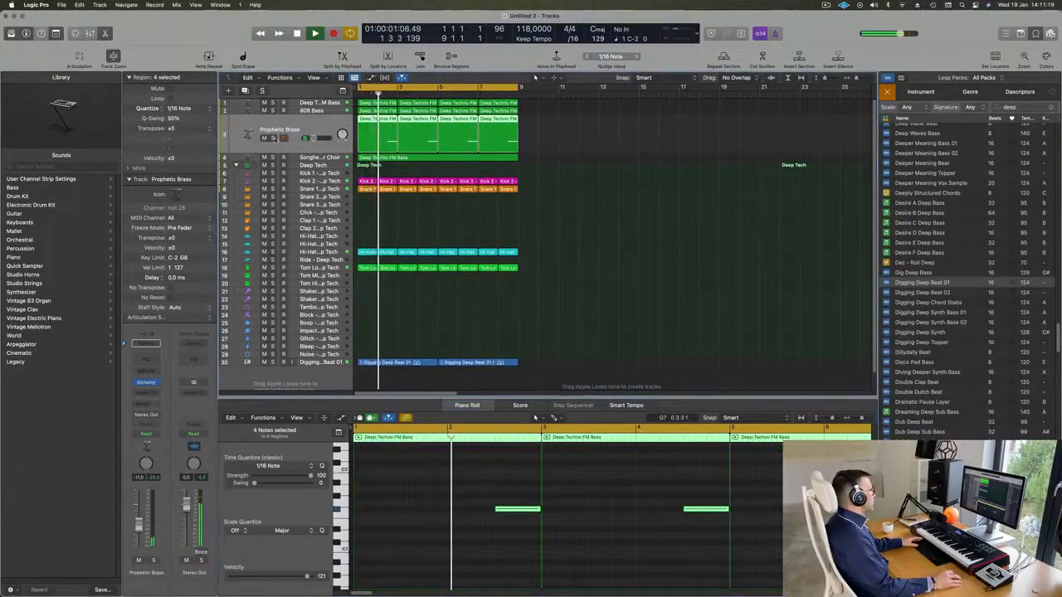
click(273, 138)
click(273, 137)
scroll(479, 237, down, 4)
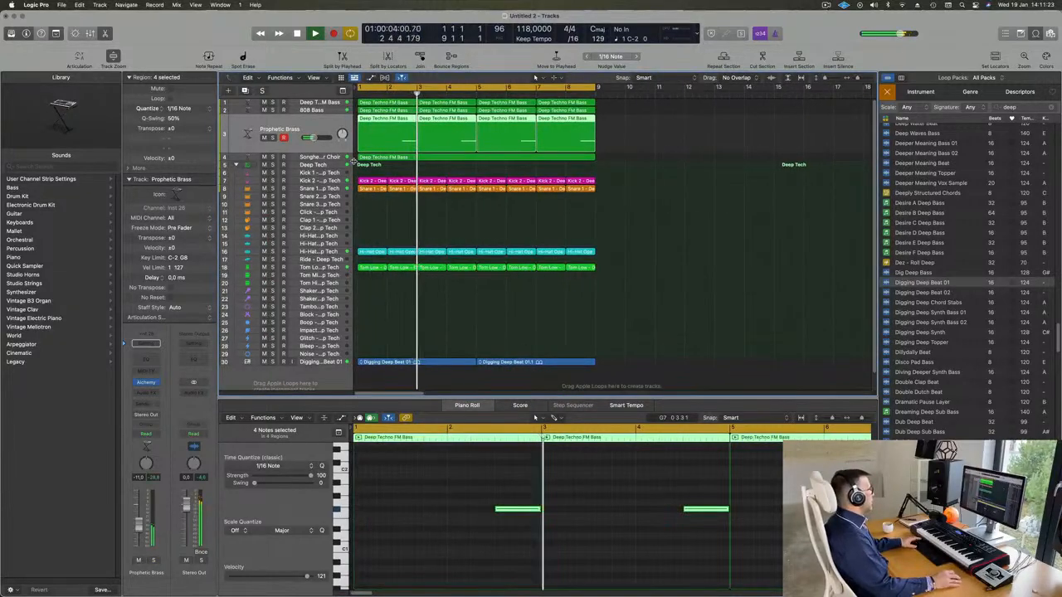
Copy the first Snare 1 region onto the Snare 2 track at bar 1 while the loop plays from the start
key(Return)
click(368, 192)
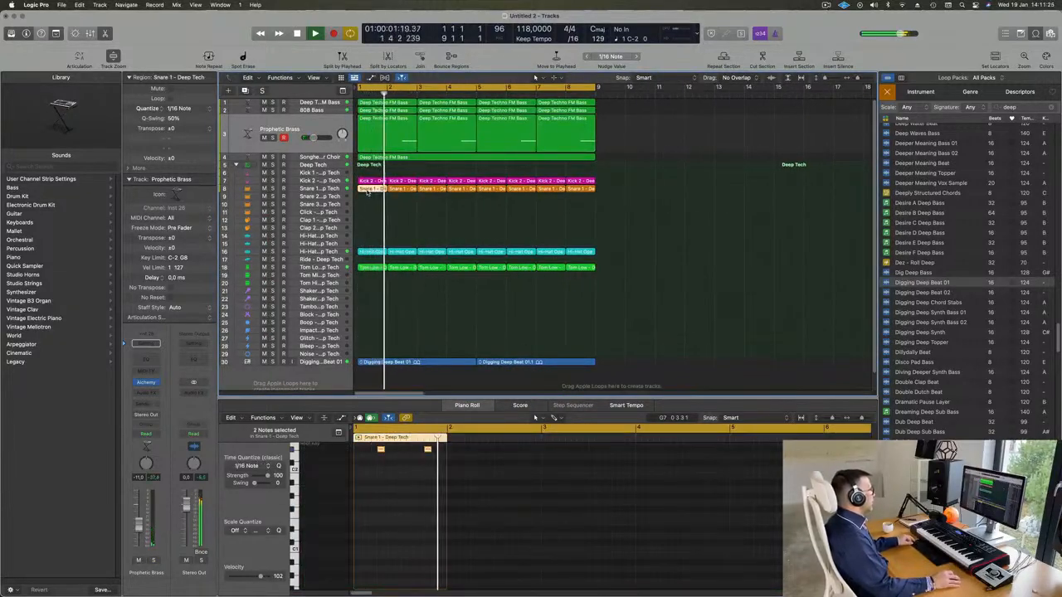
drag(367, 191, 366, 200)
Rework the copied snare region's notes into three hits in beats 1, 3 and 4, and select all three
scroll(380, 478, up, 3)
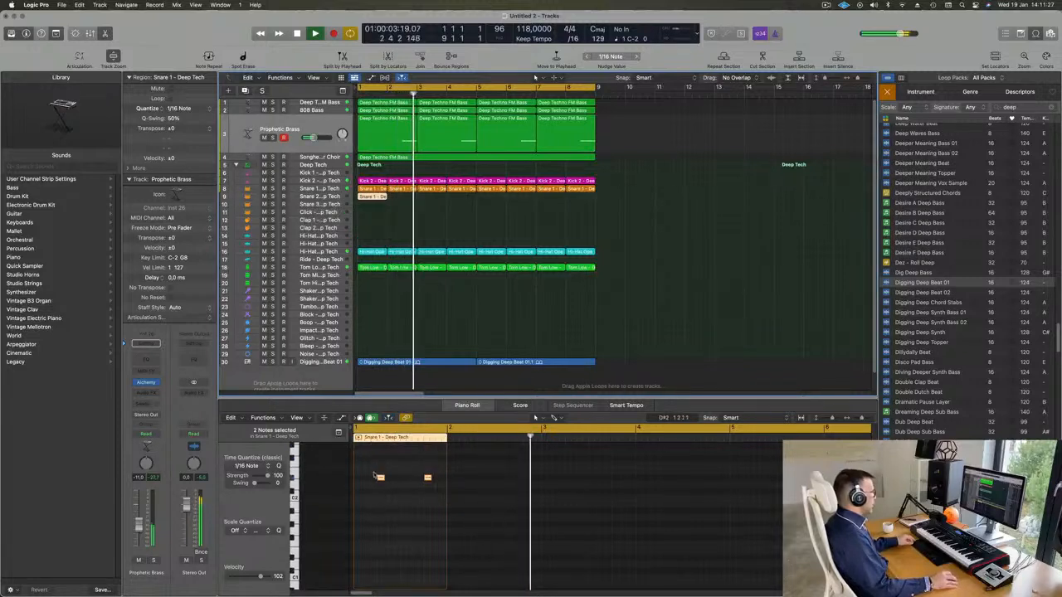
drag(369, 471, 422, 479)
key(Delete)
click(427, 479)
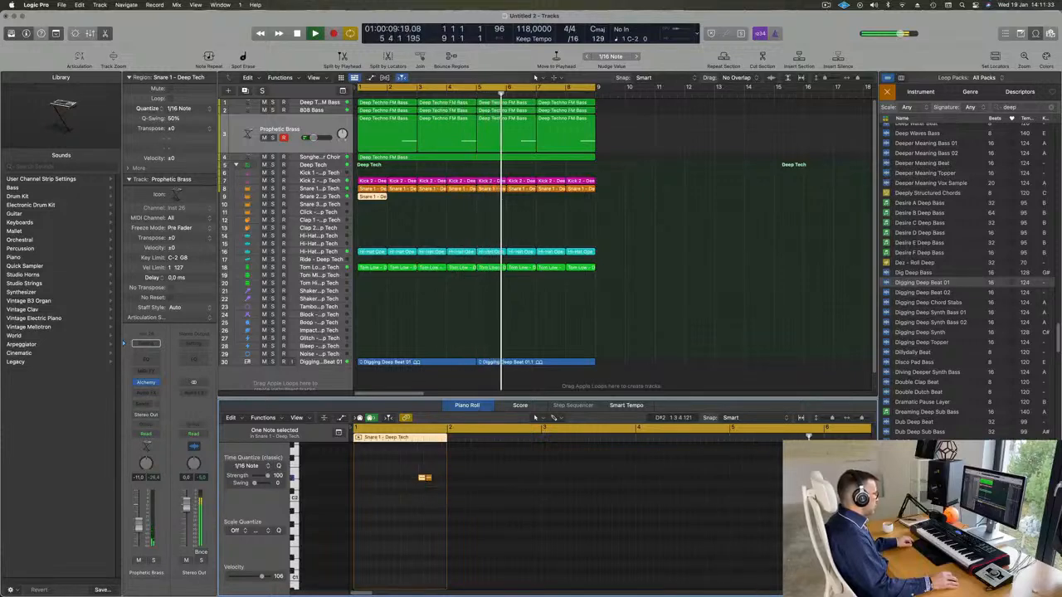
click(374, 478)
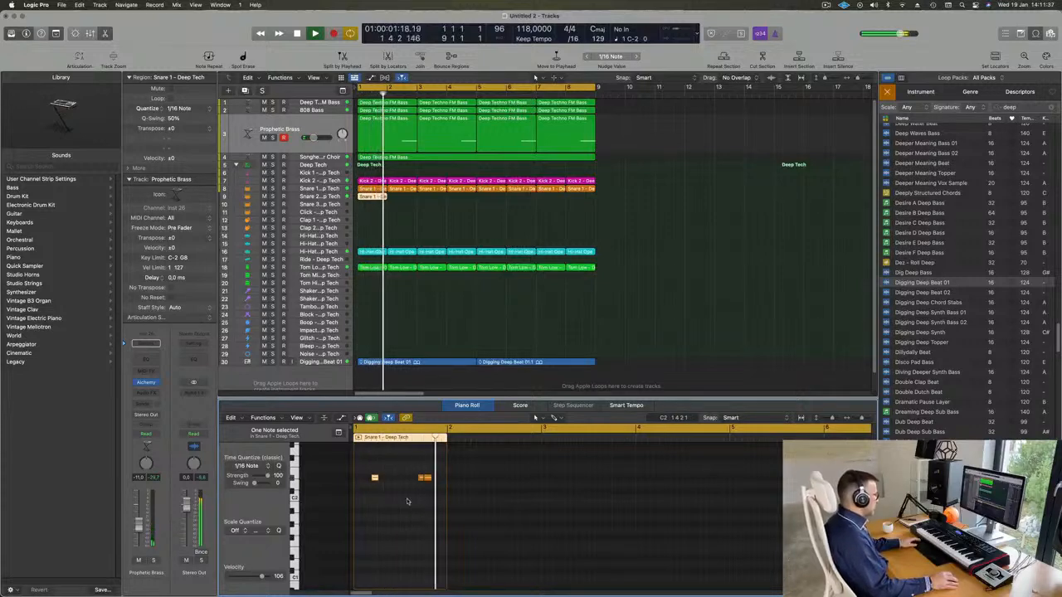
click(436, 479)
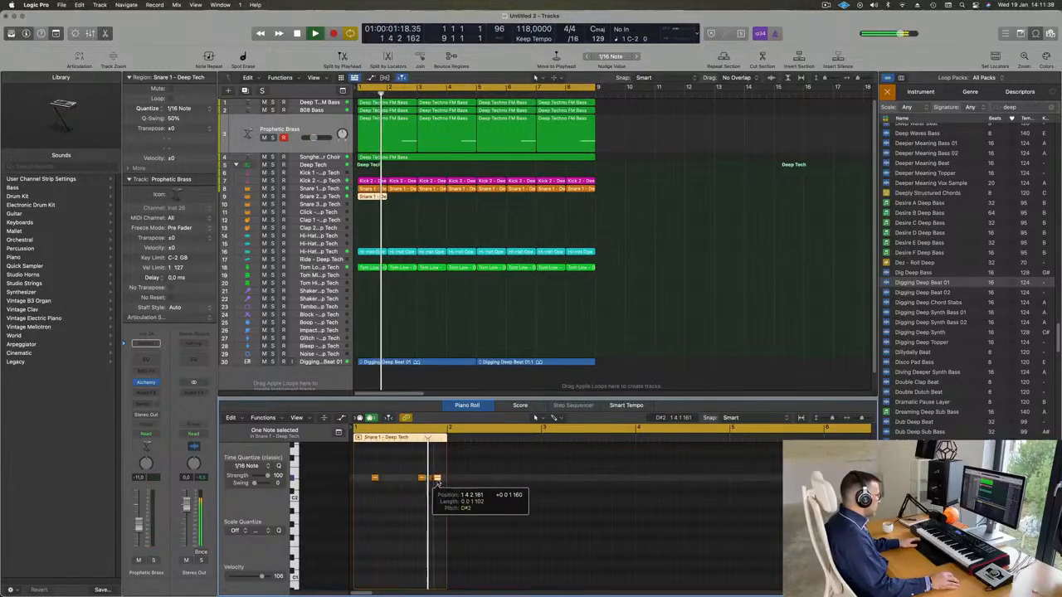
click(382, 526)
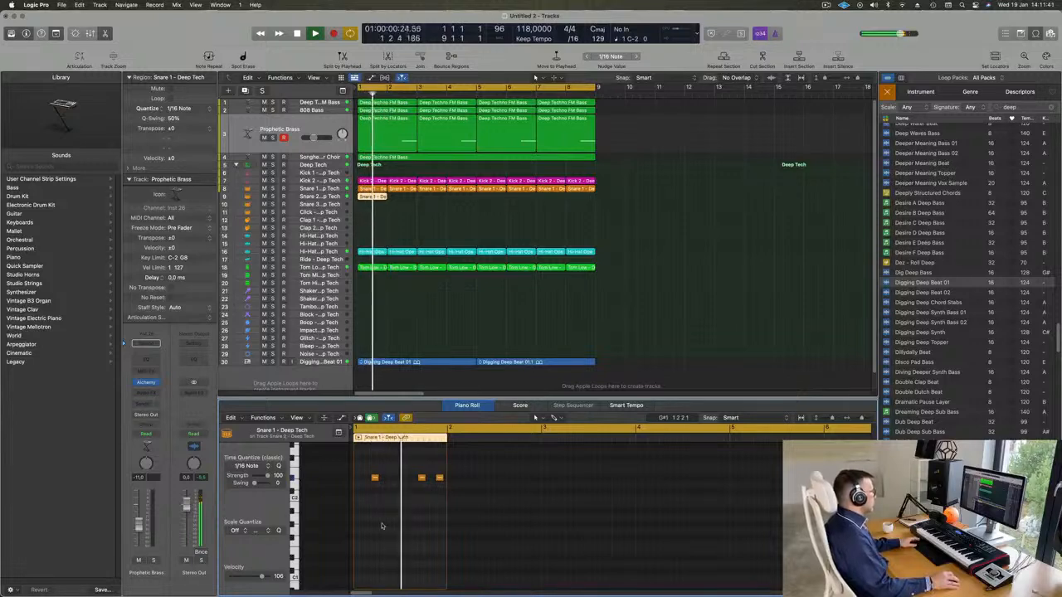
drag(365, 467, 439, 488)
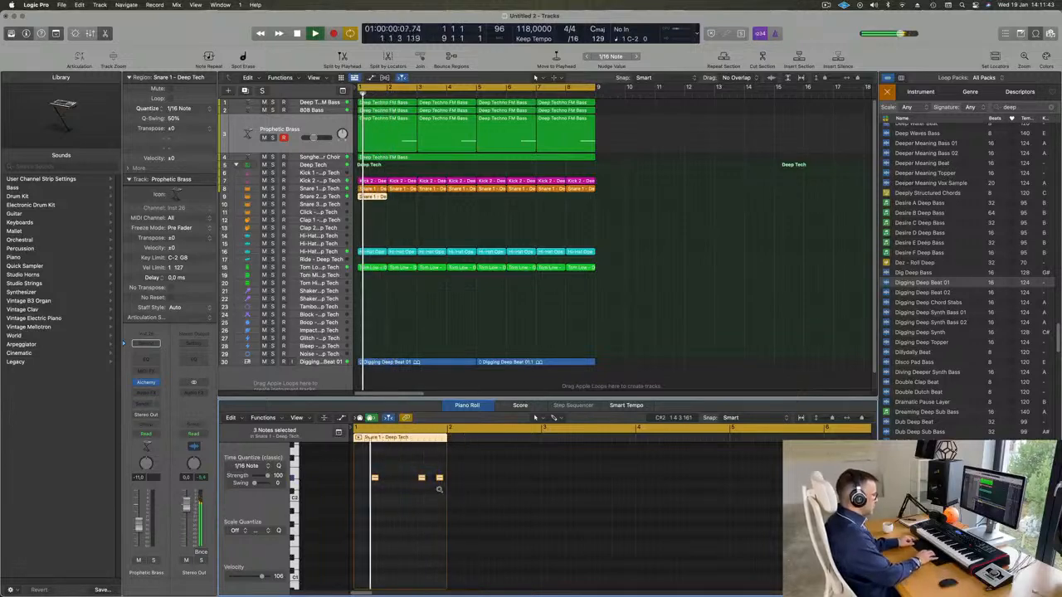
Transpose the three selected snare notes up one octave in the Piano Roll and check them in playback
key(alt+shift+Up)
key(space)
Select the Snare 2 track, lower its volume to -26.5 dB, and replay the loop from the start
key(space)
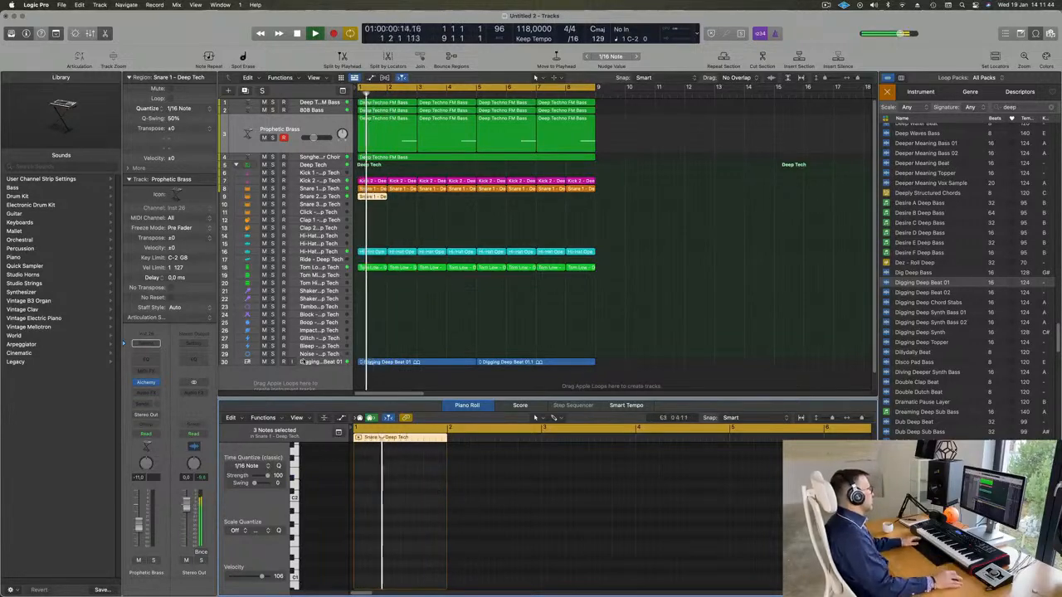
click(335, 197)
key(space)
key(space)
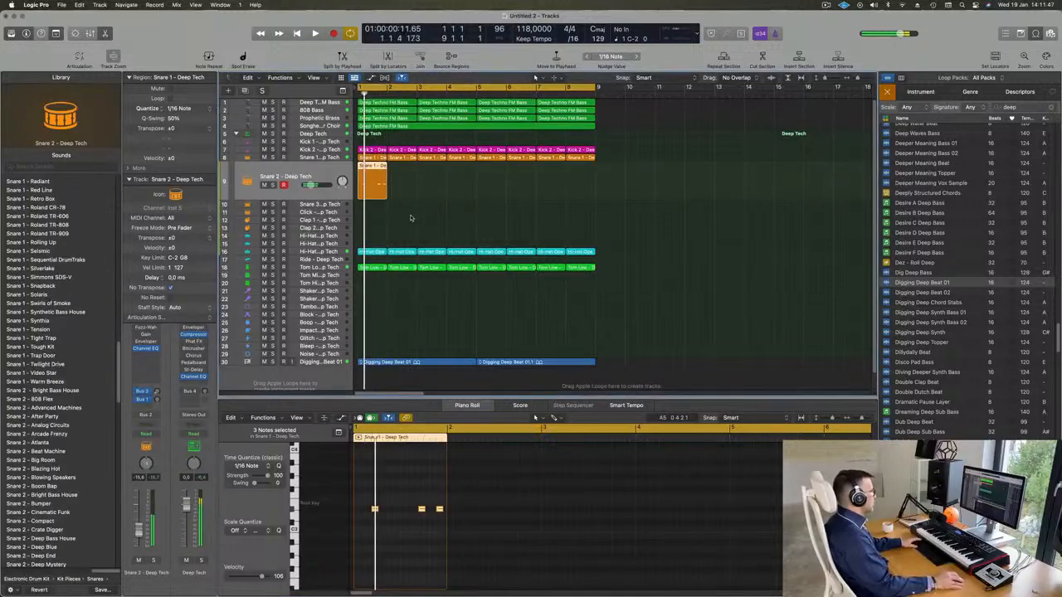
click(410, 218)
click(383, 186)
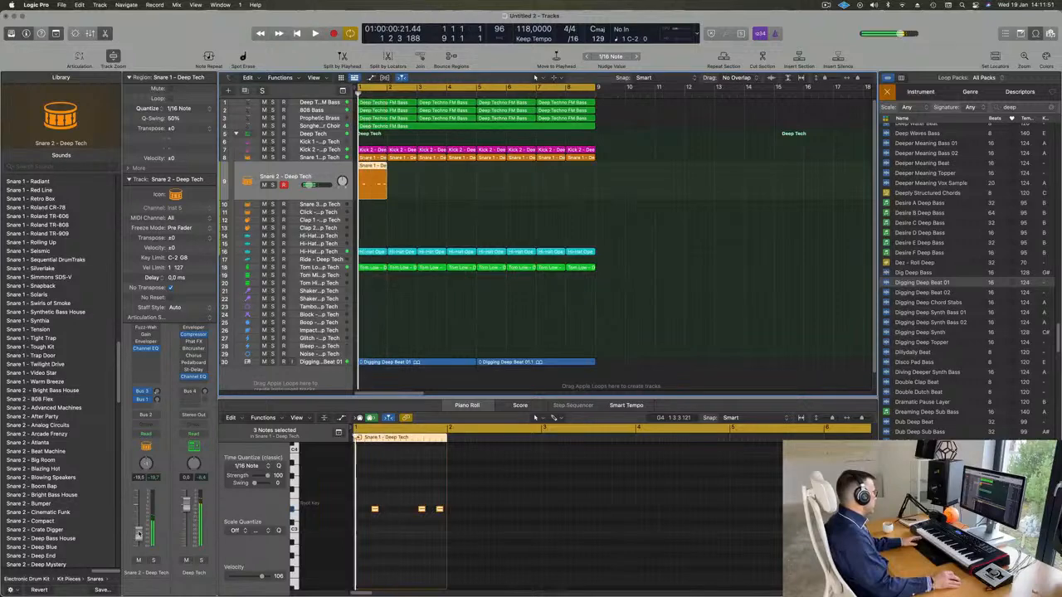
drag(139, 531, 139, 541)
key(Return)
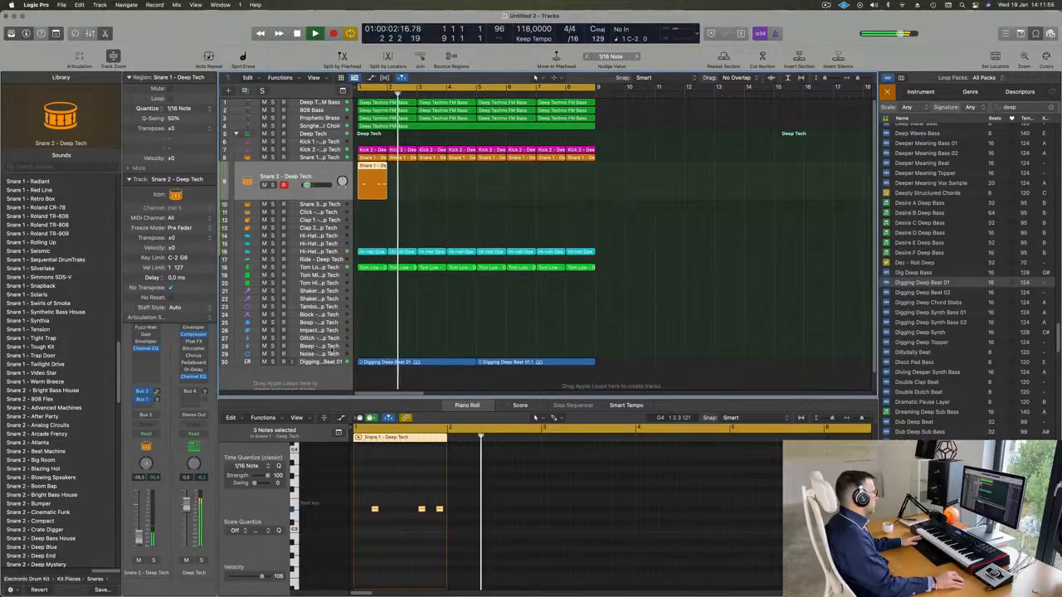
key(Return)
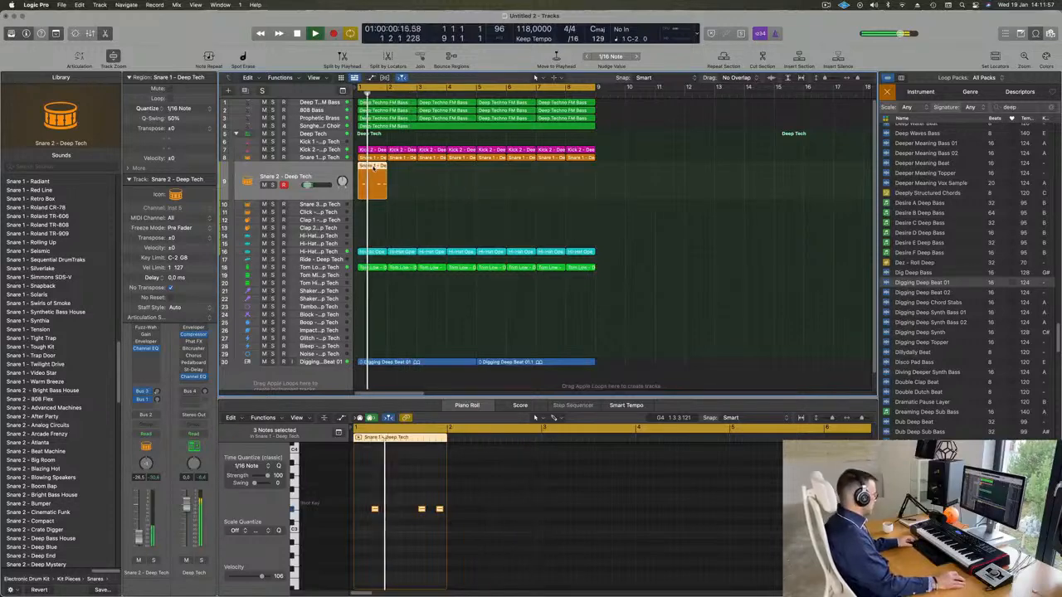
Copy the Snare 2 region to bar 3, and copy both regions to bars 5 and 7
drag(374, 170, 435, 174)
drag(460, 186, 489, 181)
scroll(467, 231, down, 2)
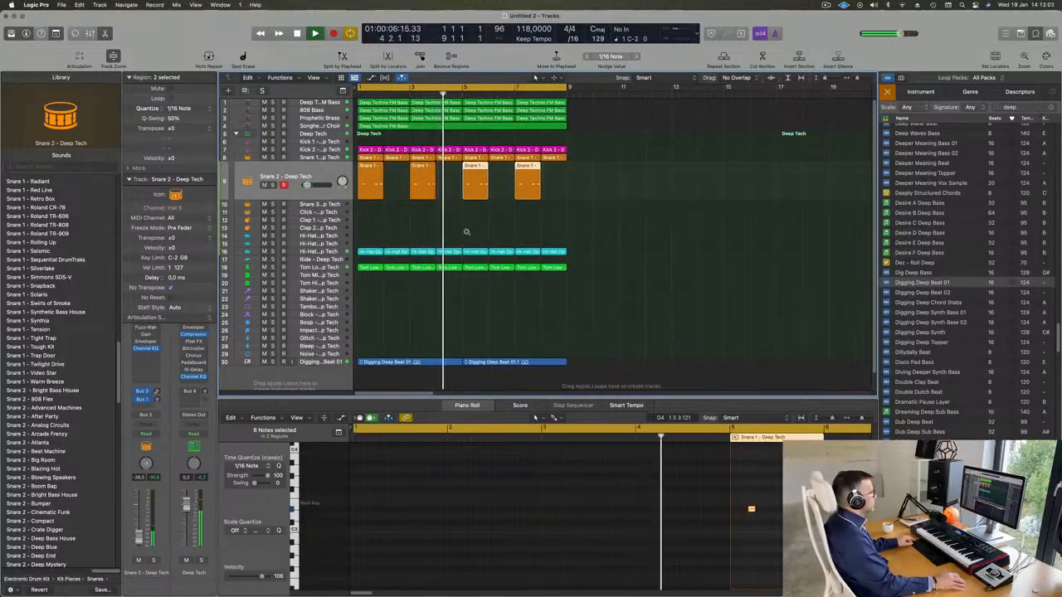
scroll(467, 233, up, 2)
scroll(473, 235, down, 2)
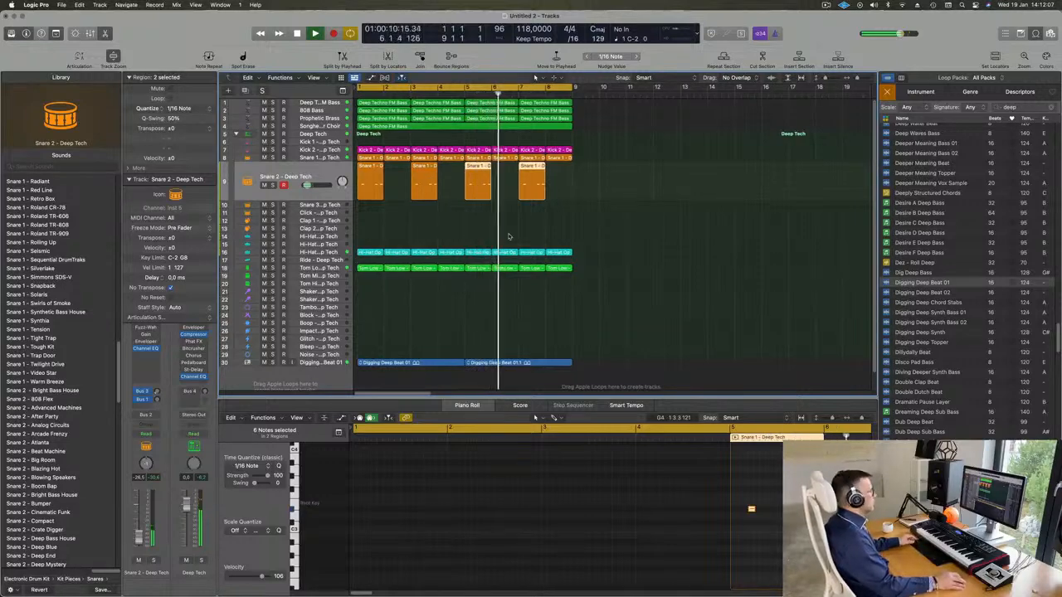
Replay the loop from bar 1 with nothing selected, and hide the loop browser to widen the arrangement
key(super+s)
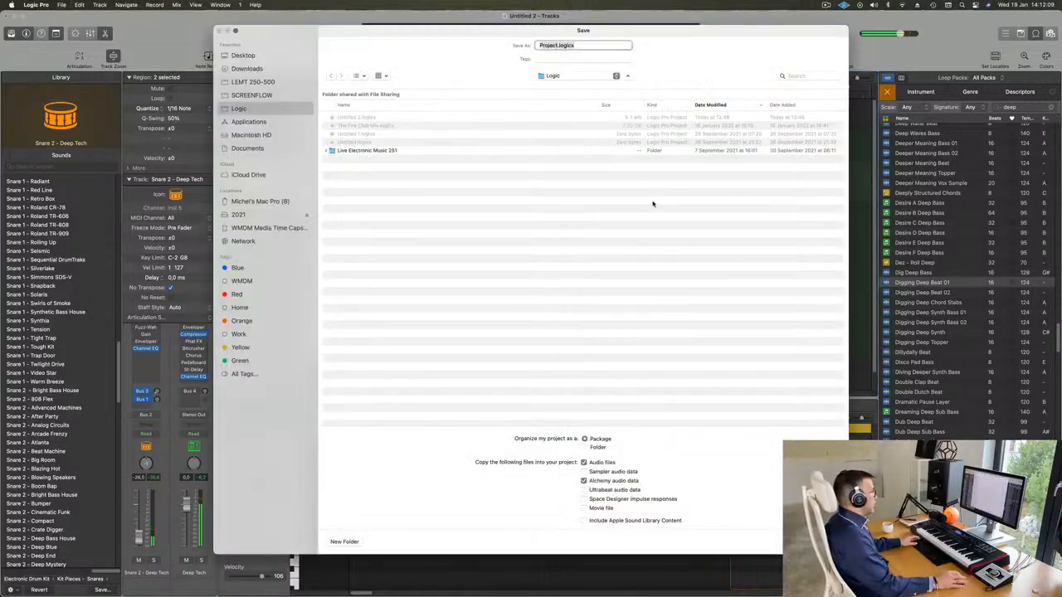
key(Escape)
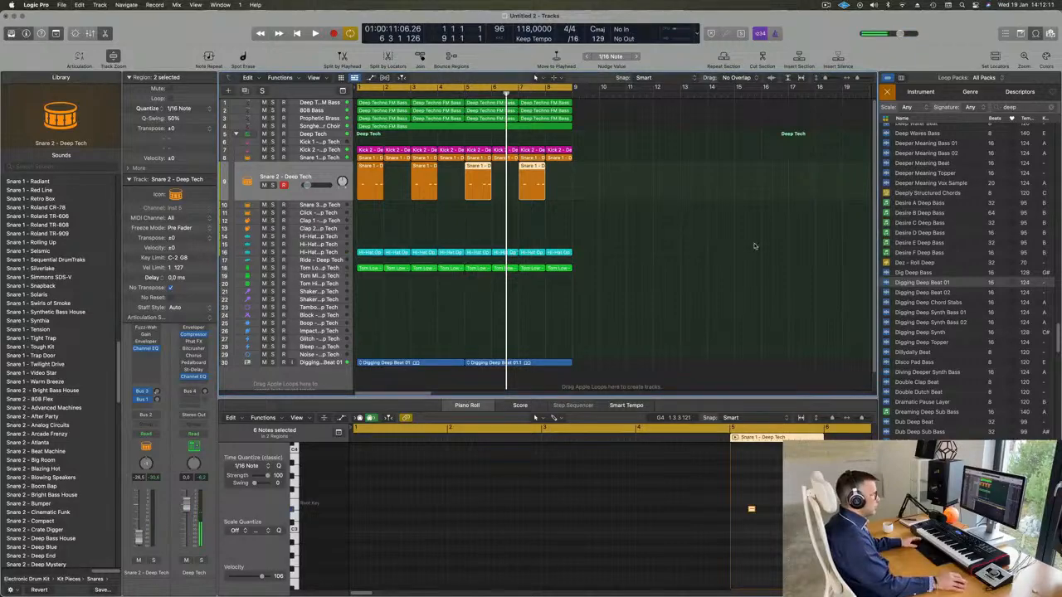
click(755, 245)
key(Return)
key(space)
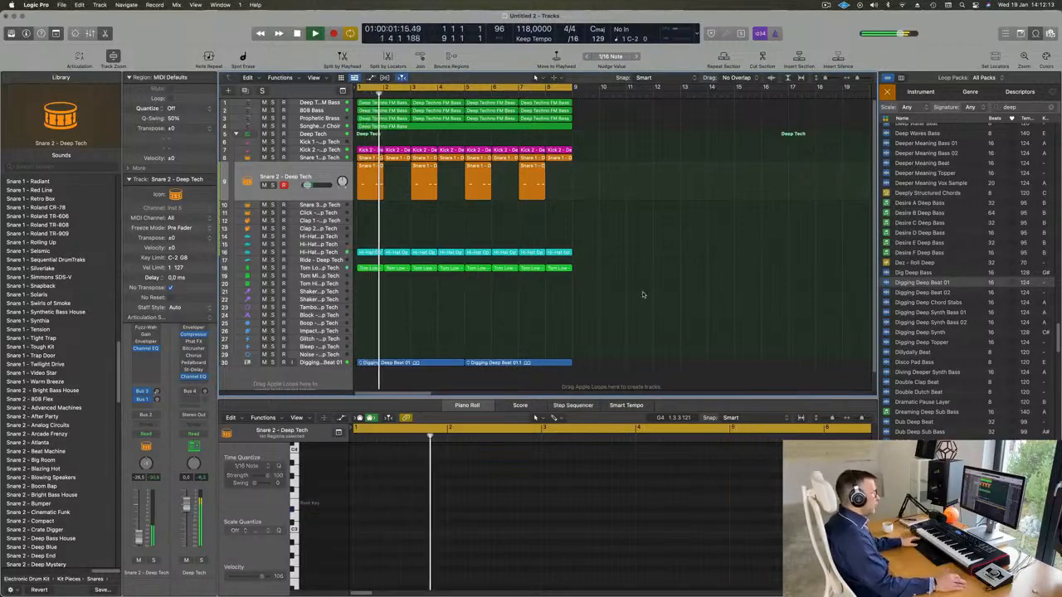
scroll(642, 295, down, 1)
scroll(958, 350, down, 5)
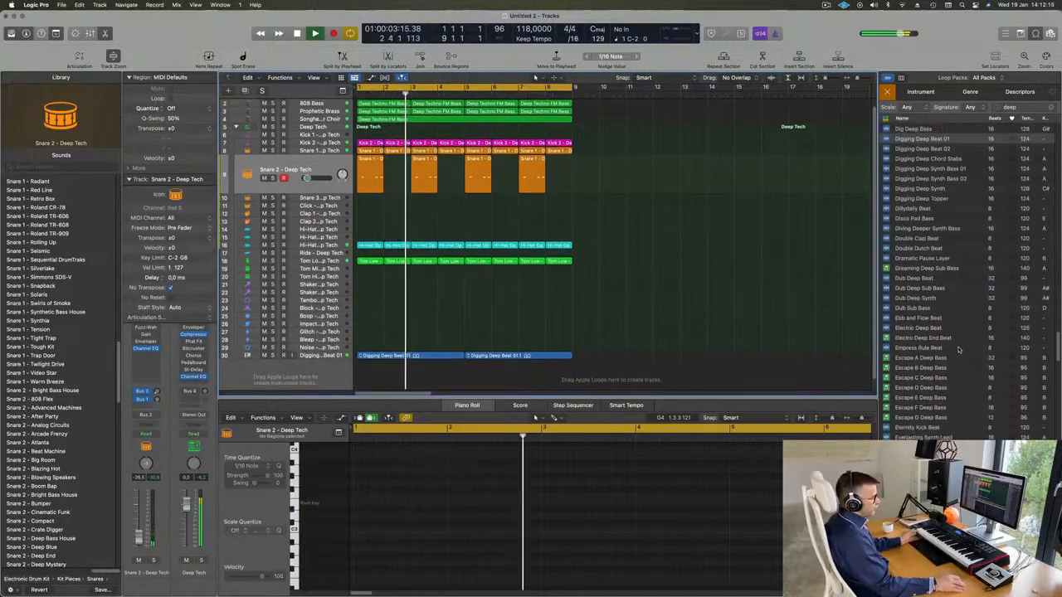
scroll(958, 350, down, 2)
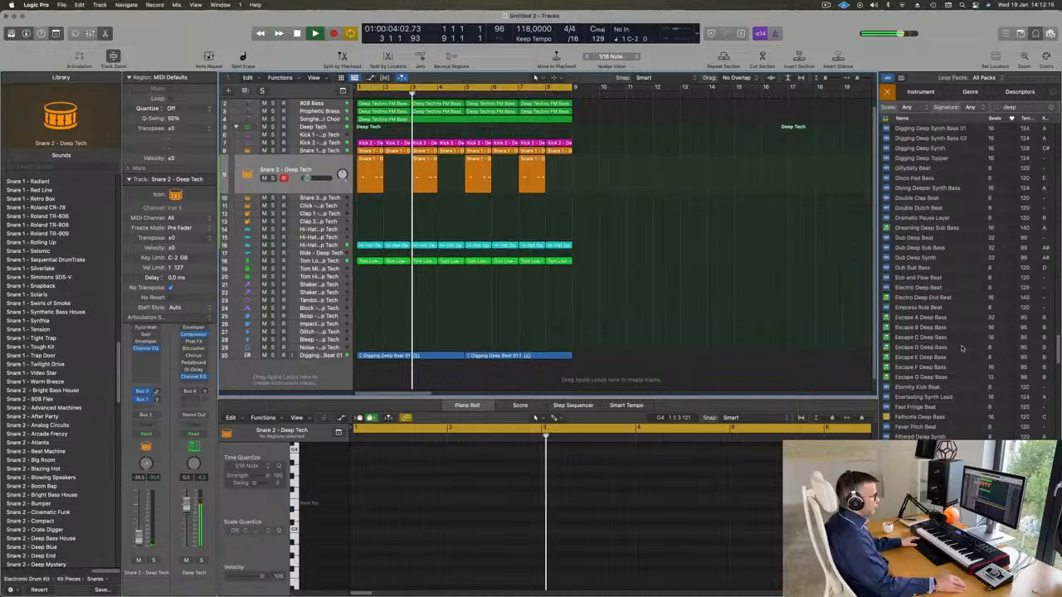
click(1036, 34)
scroll(438, 360, up, 5)
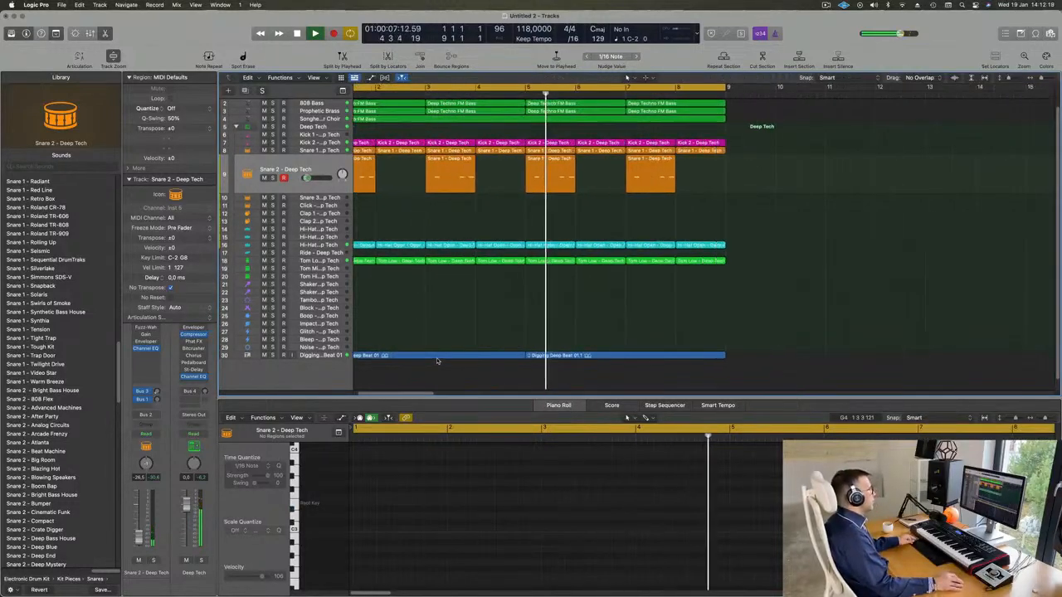
scroll(438, 361, up, 3)
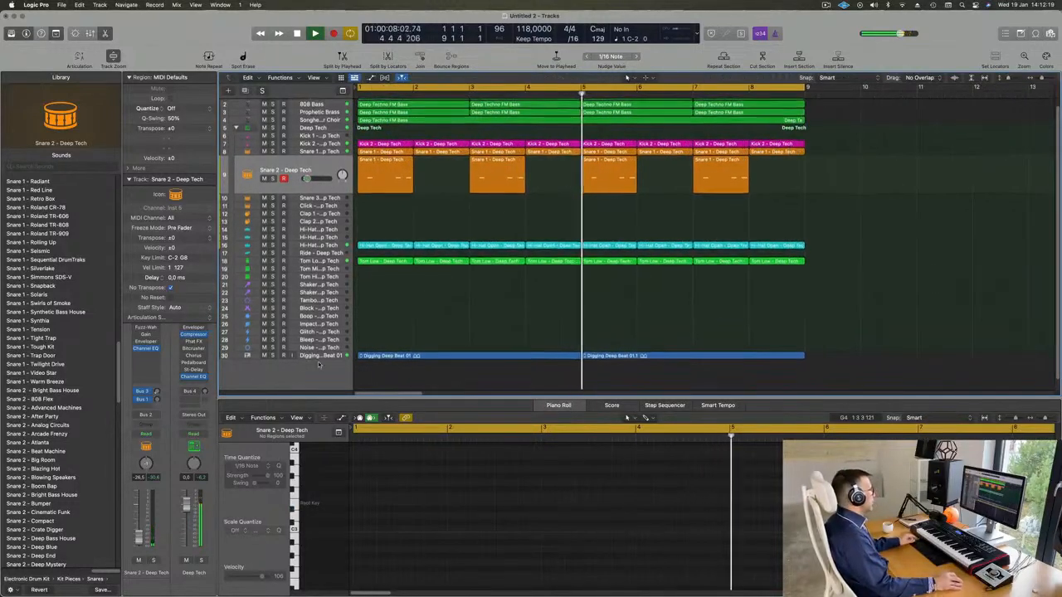
Mute the Digging Deep Beat 01 track briefly to hear the loop without it, and unmute it
click(265, 357)
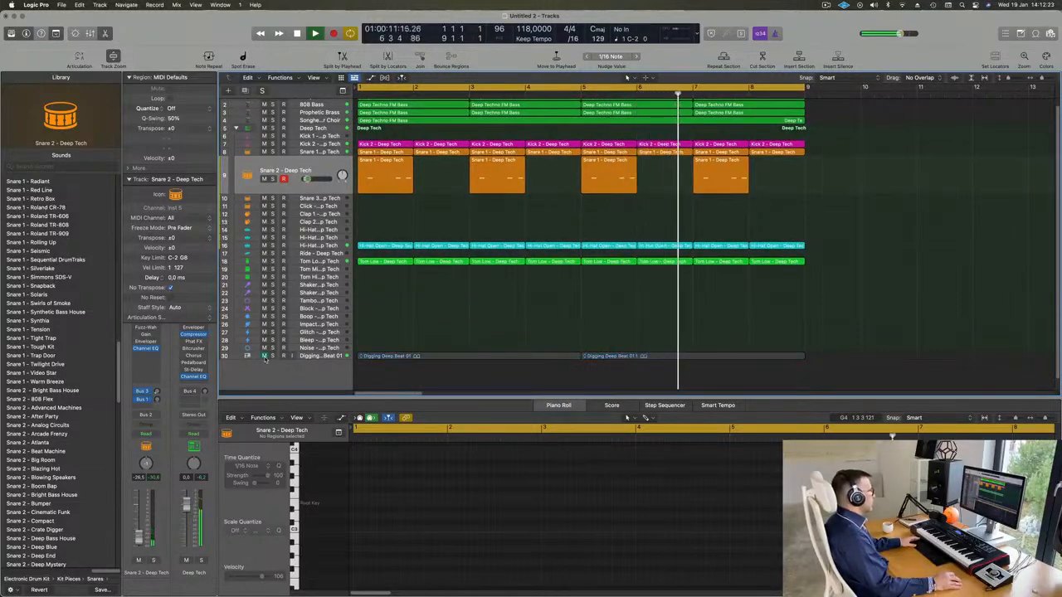
click(264, 356)
scroll(454, 342, down, 5)
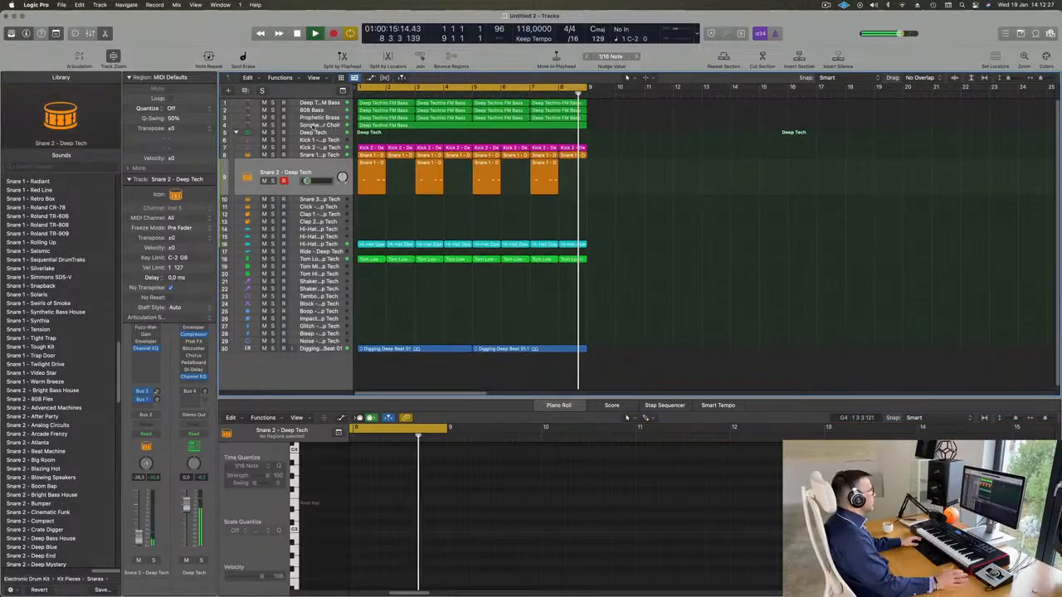
Duplicate the Songhellir-Granular Choir track with its settings, and filter the new track's Alchemy presets to the Strings category
click(312, 131)
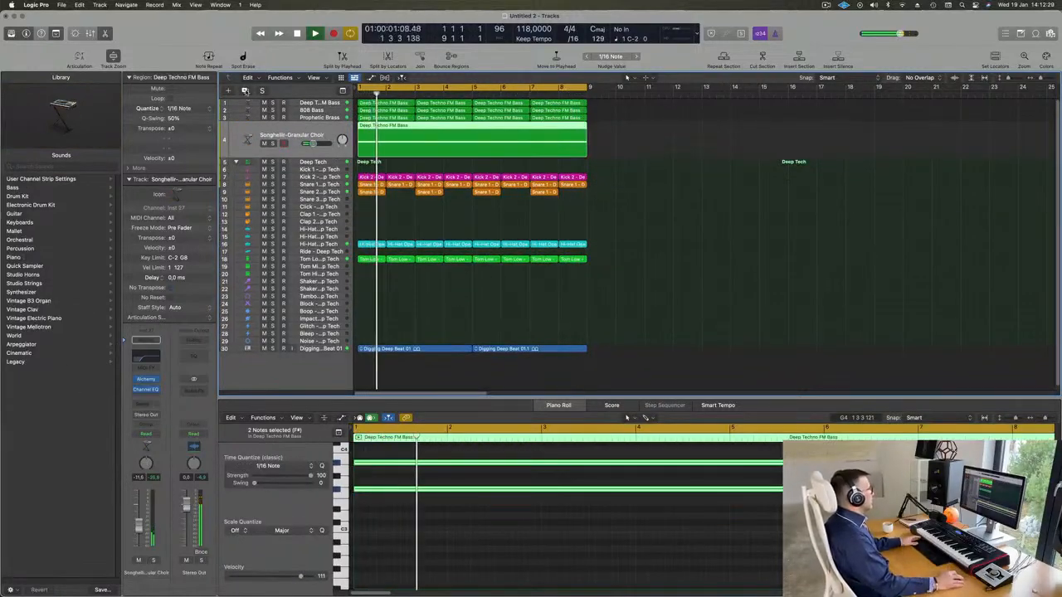
key(super+d)
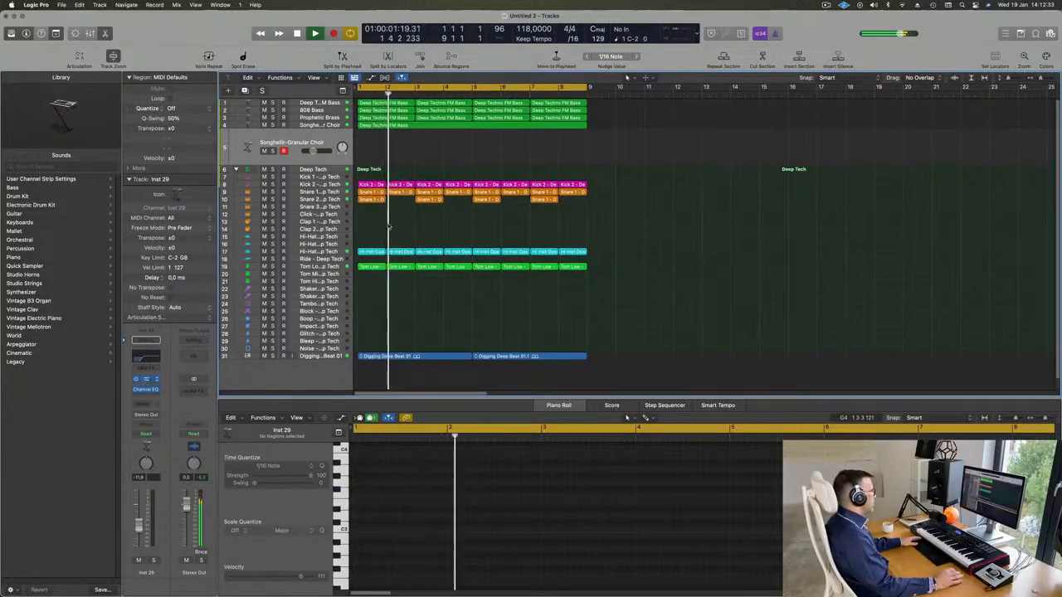
key(v)
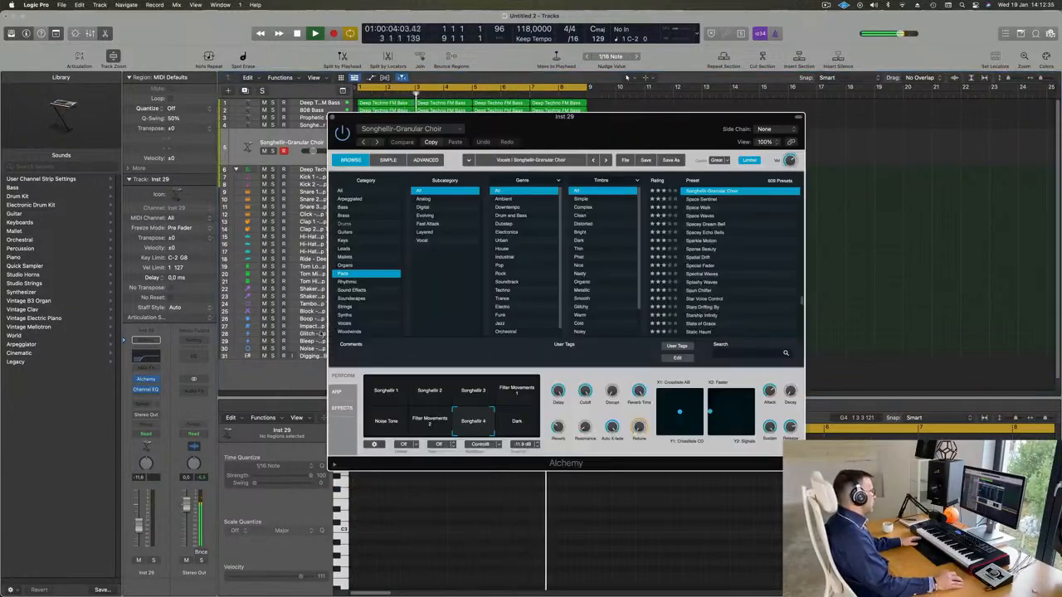
click(344, 307)
drag(537, 130, 719, 213)
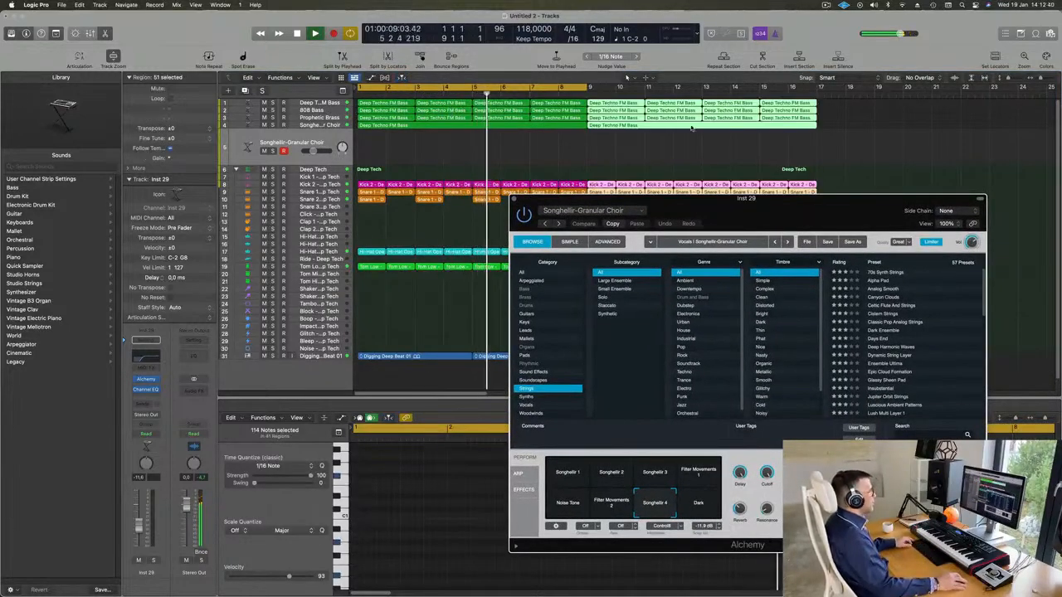
Duplicate all regions of the eight-bar loop to start at bar 9, and extend the cycle range to bar 17
key(super+Left)
key(super+Left)
key(super+Left)
key(super+Left)
key(super+Left)
key(super+Left)
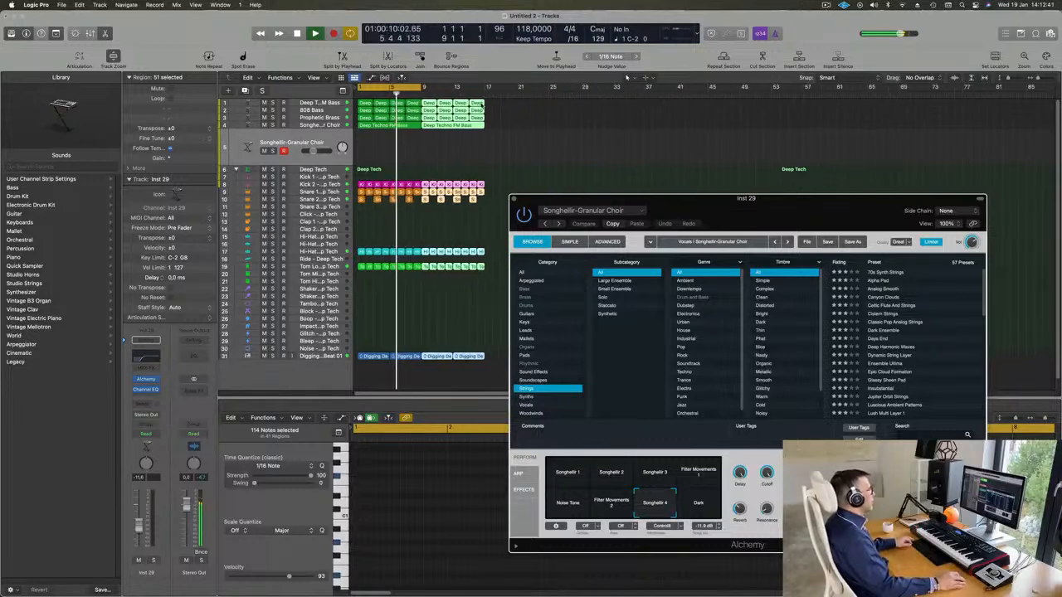
key(super+Right)
key(super+Right)
key(super+Right)
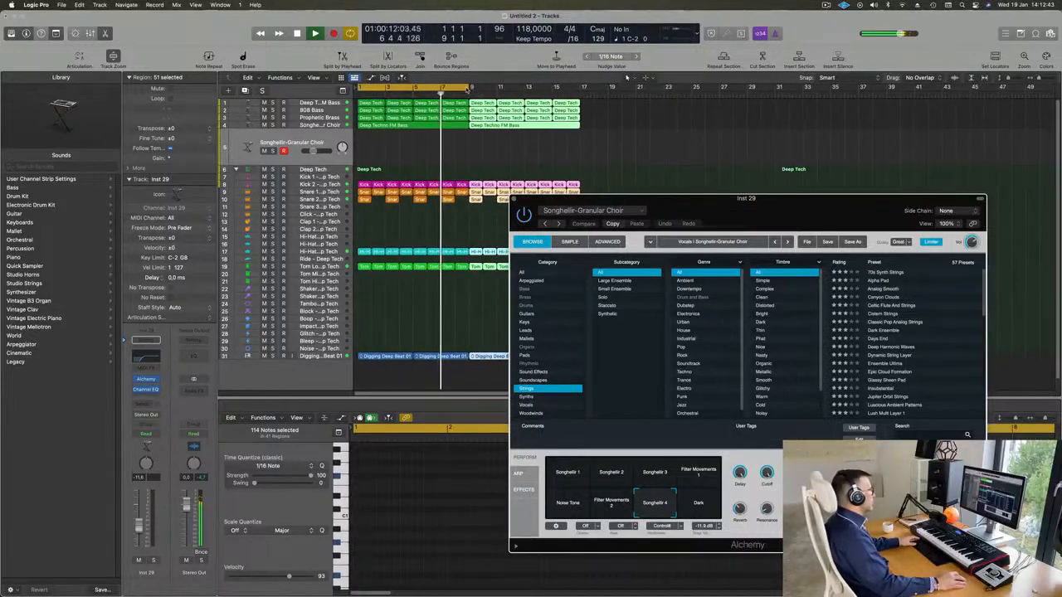
drag(469, 87, 579, 97)
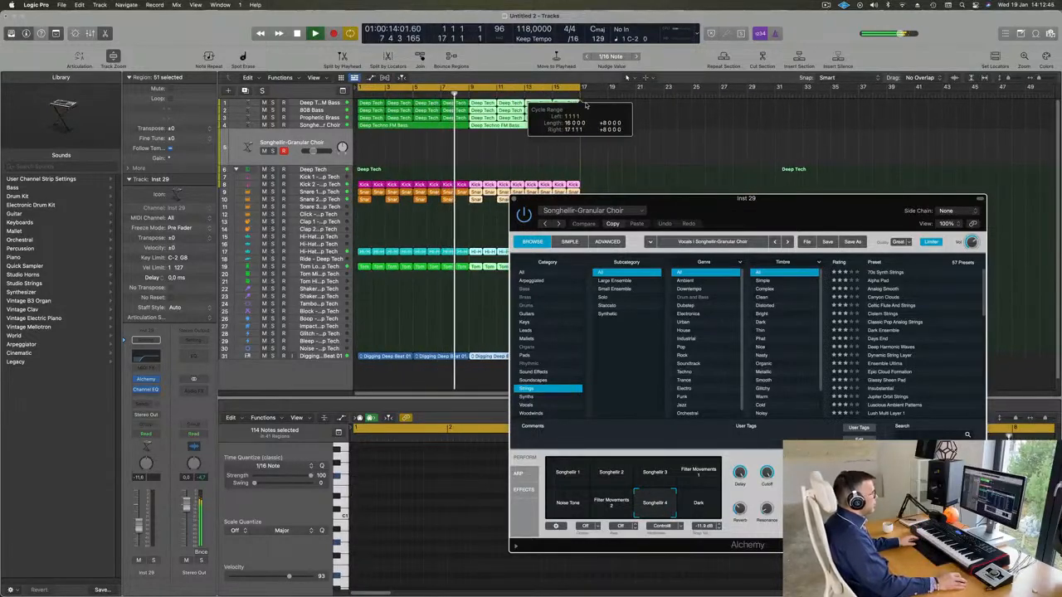
drag(732, 211, 615, 208)
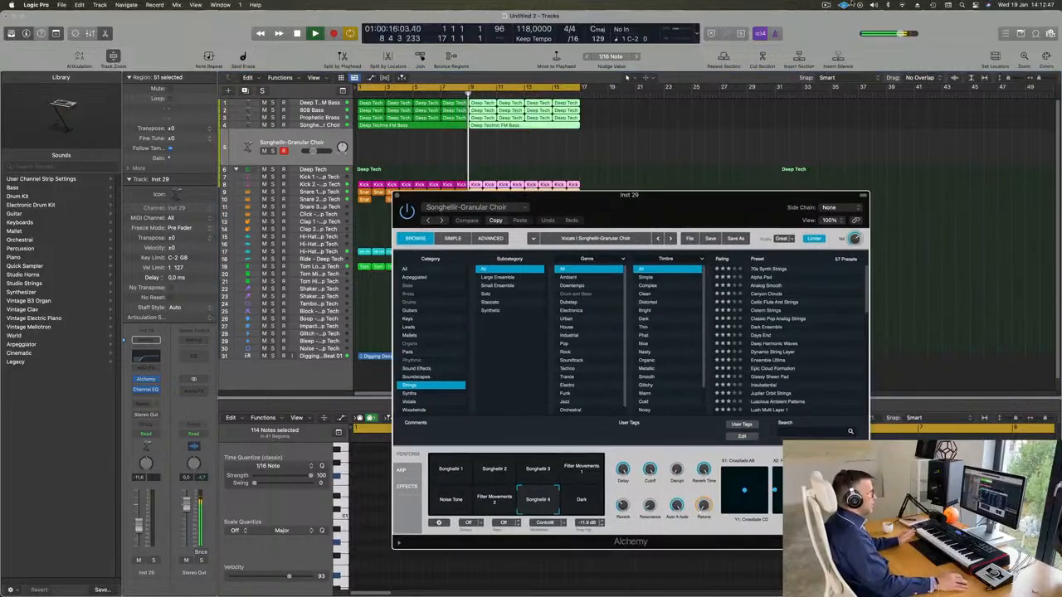
click(825, 5)
click(810, 17)
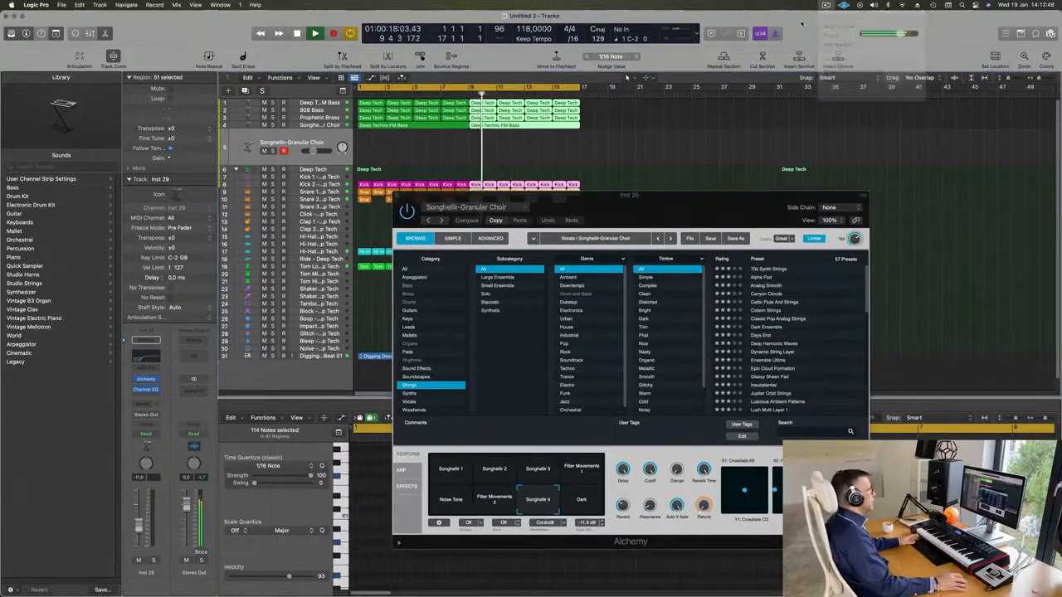
click(330, 137)
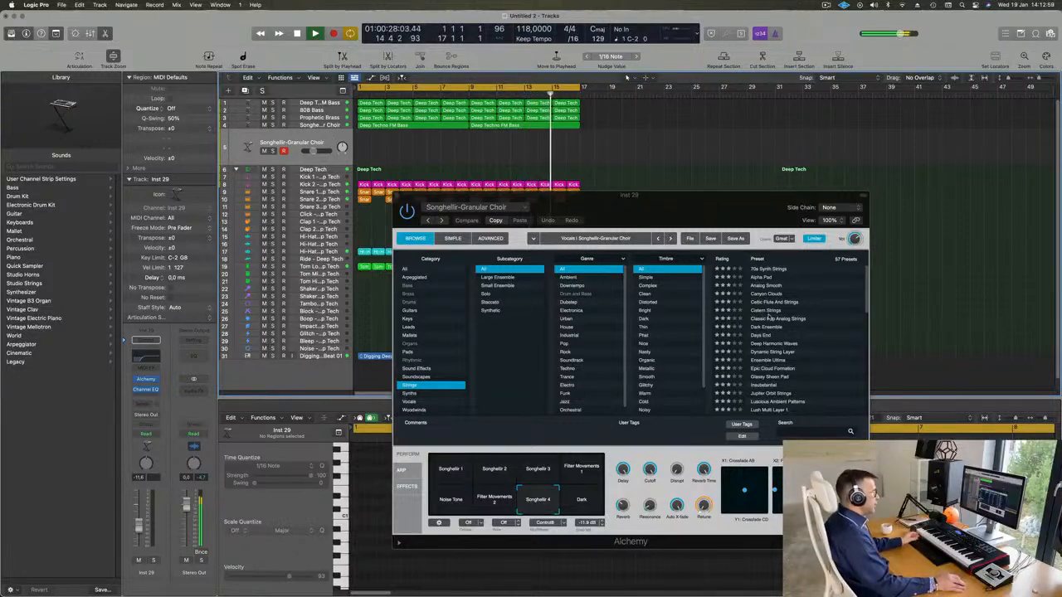
Audition the Alchemy presets 70s Synth Strings, Alpha Pad, Celtic Flute And Strings and Cistern Strings against the playing loop
click(769, 270)
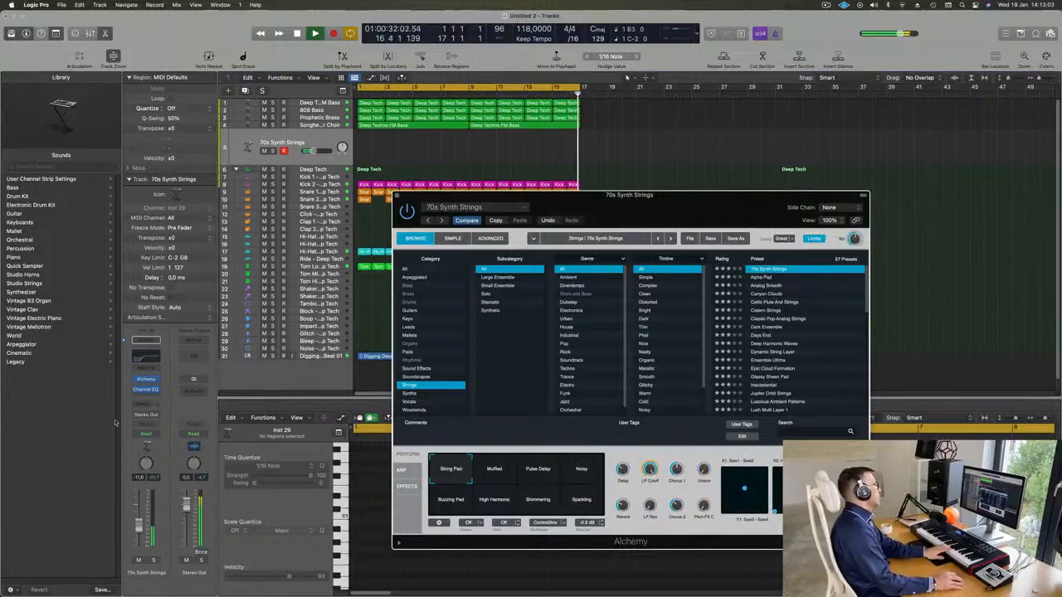
click(143, 522)
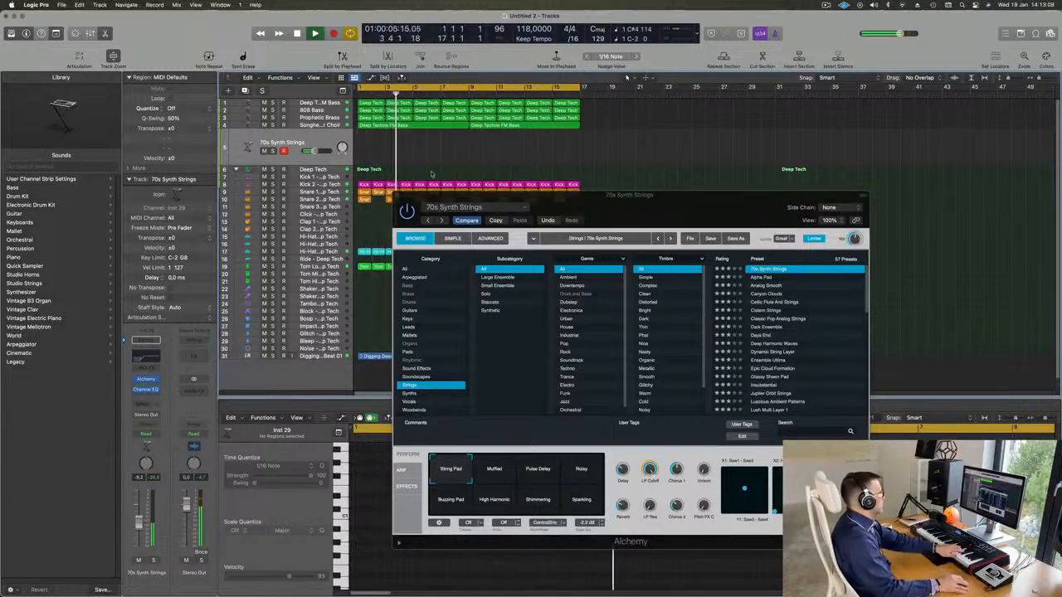
click(759, 278)
click(762, 279)
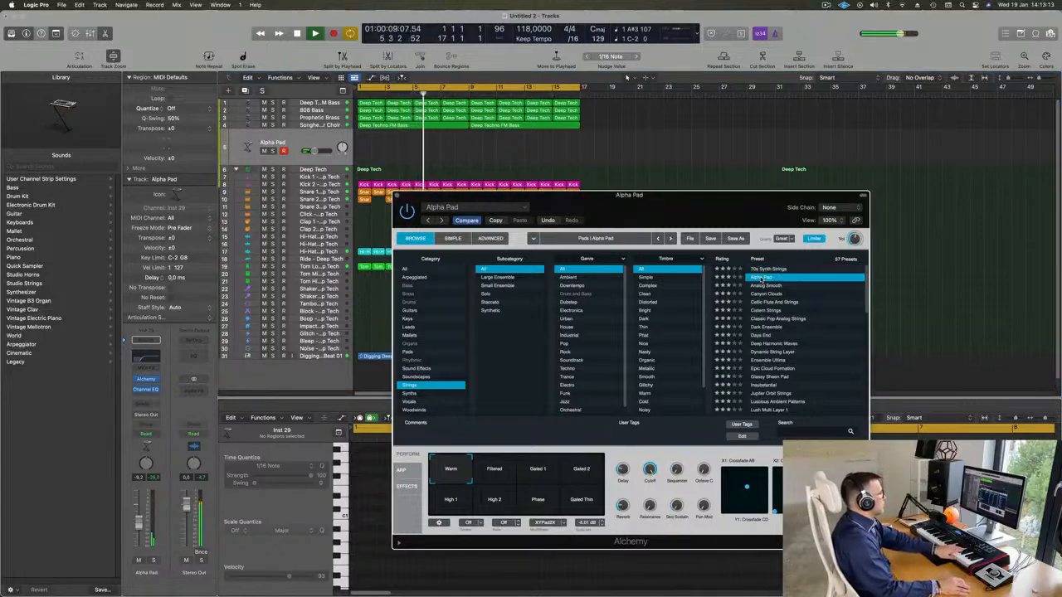
scroll(798, 296, down, 1)
click(780, 295)
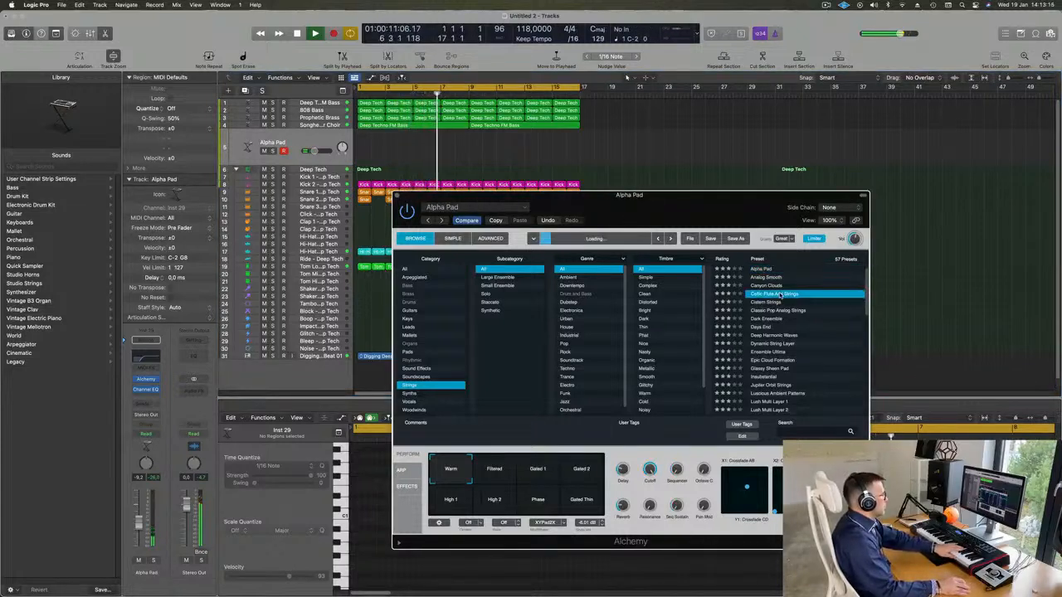
scroll(792, 296, down, 2)
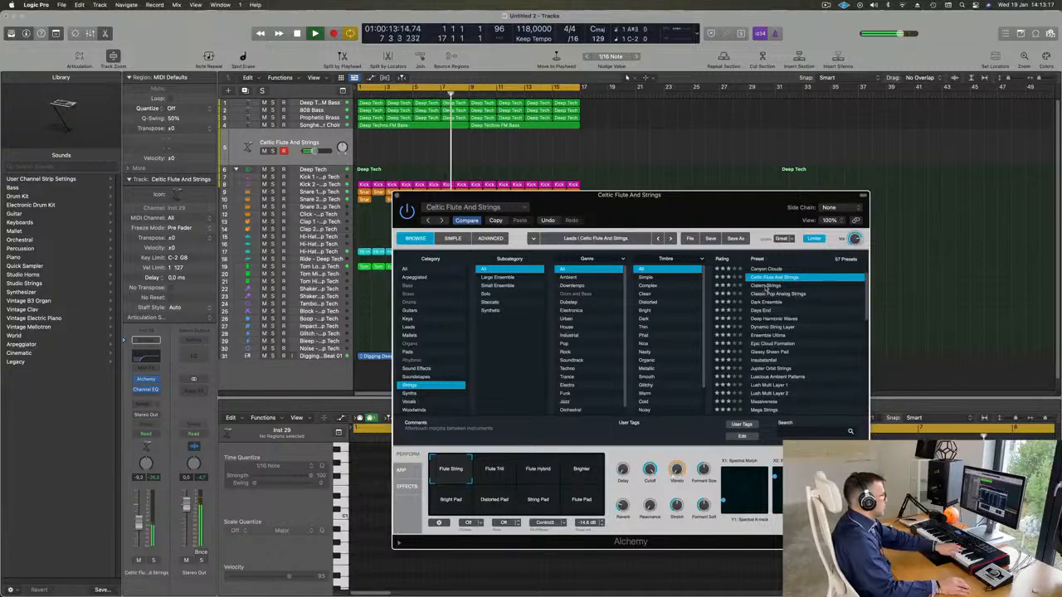
click(767, 285)
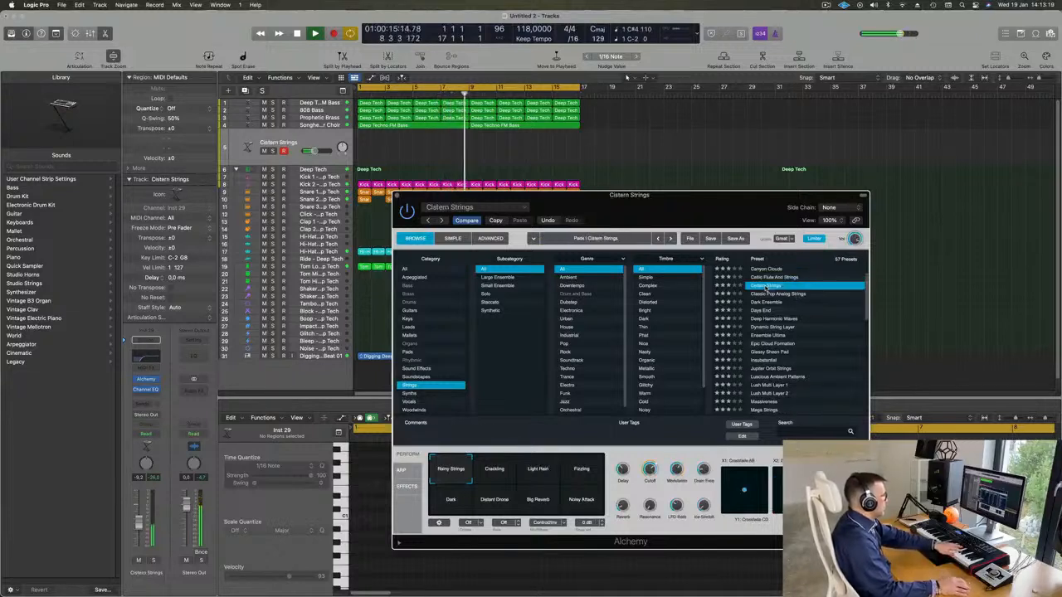
Load the Classic Pop Analog Strings preset on the new track and lower its volume to about -15 dB
click(774, 295)
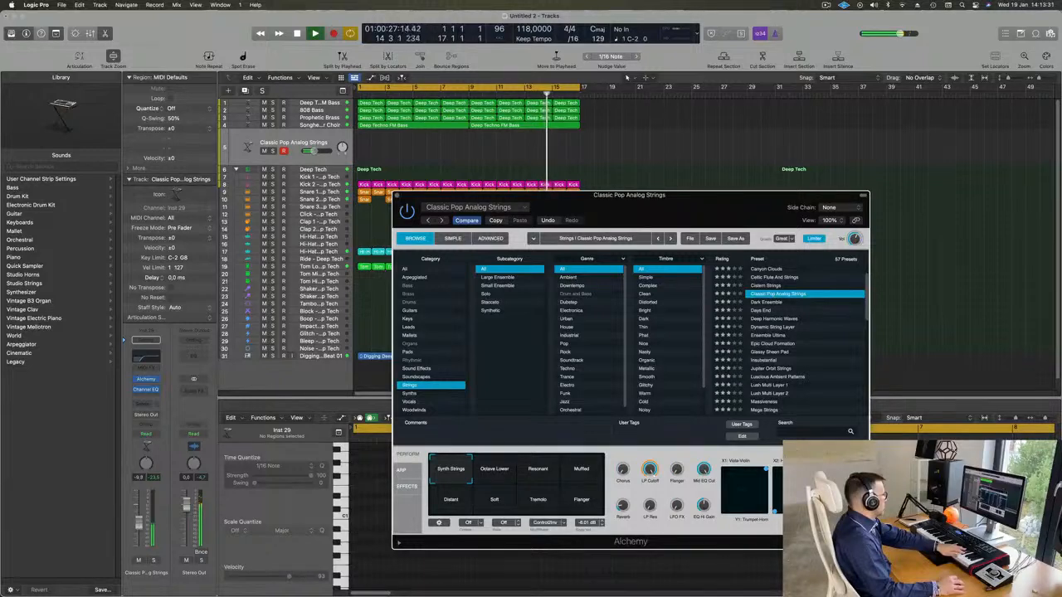
click(139, 533)
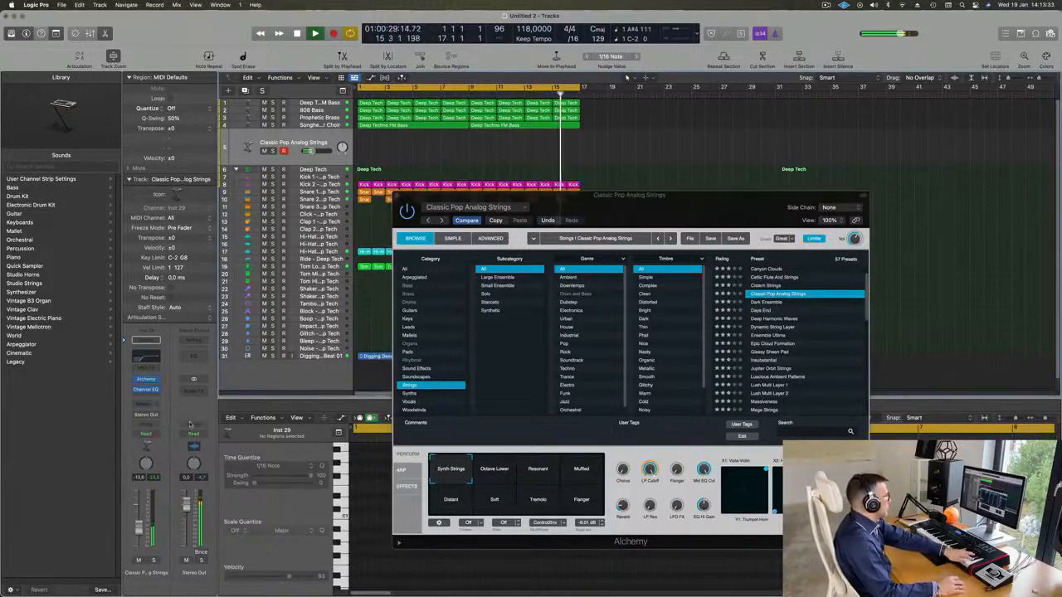
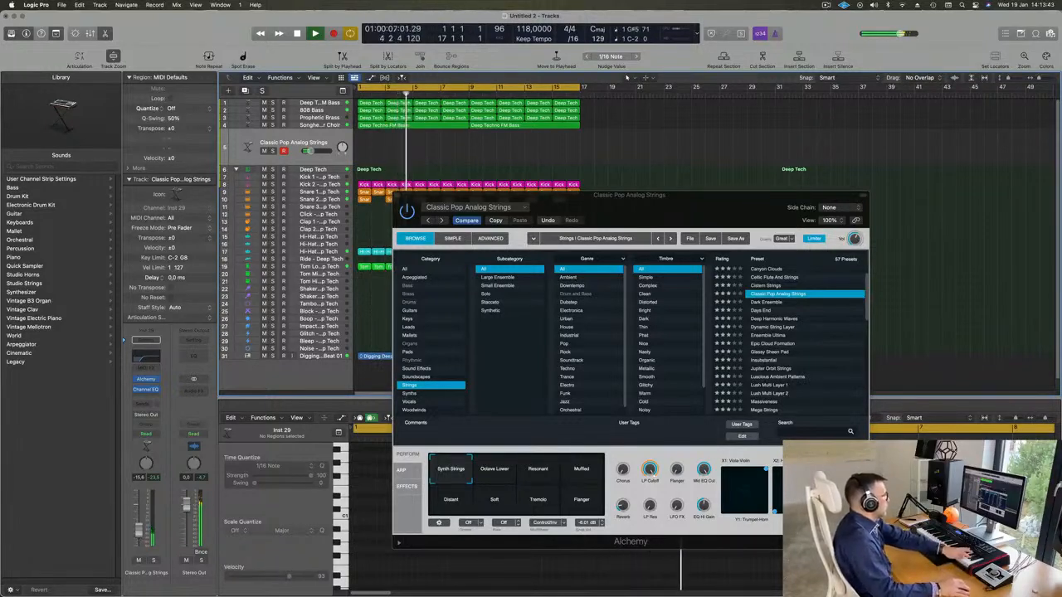
Audition the Alchemy presets Dark Ensemble, Ensemble Ultima, Epic Cloud Formation, Insubstantial and Lush Multi Layer 1 against the playing loop
click(772, 302)
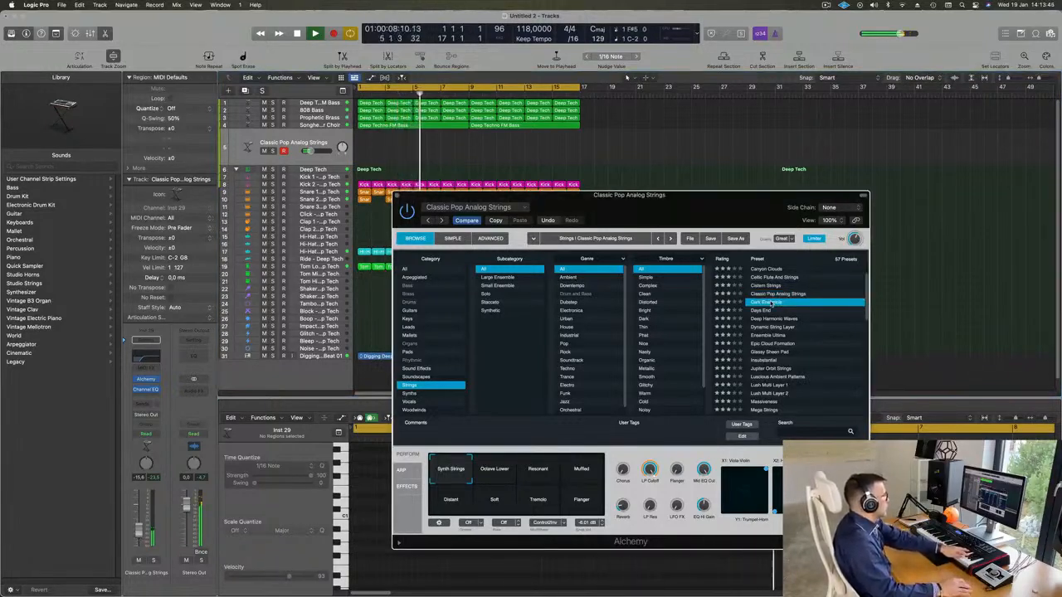
scroll(784, 306, down, 2)
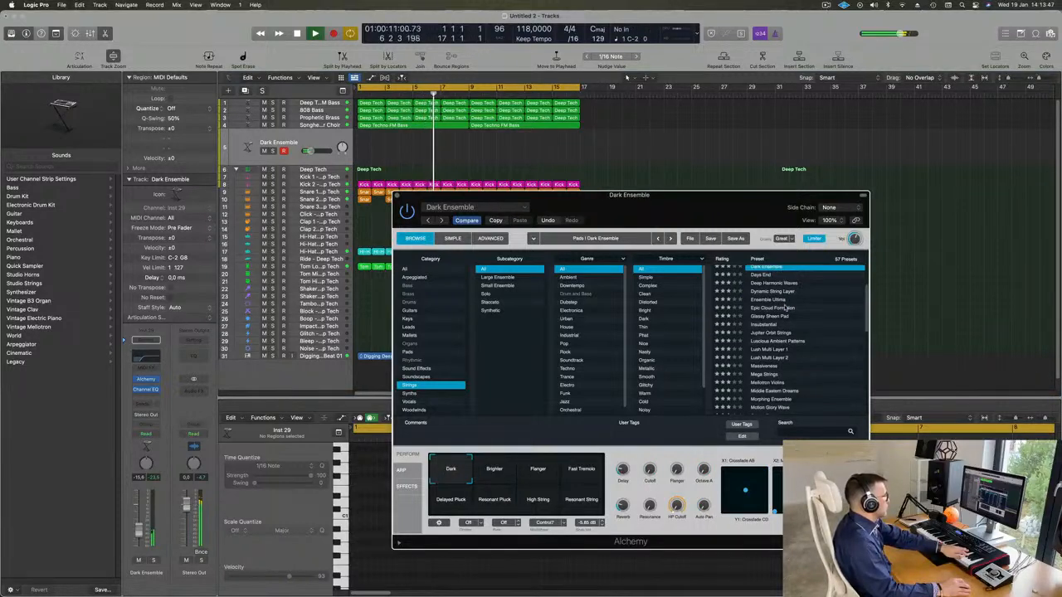
click(769, 301)
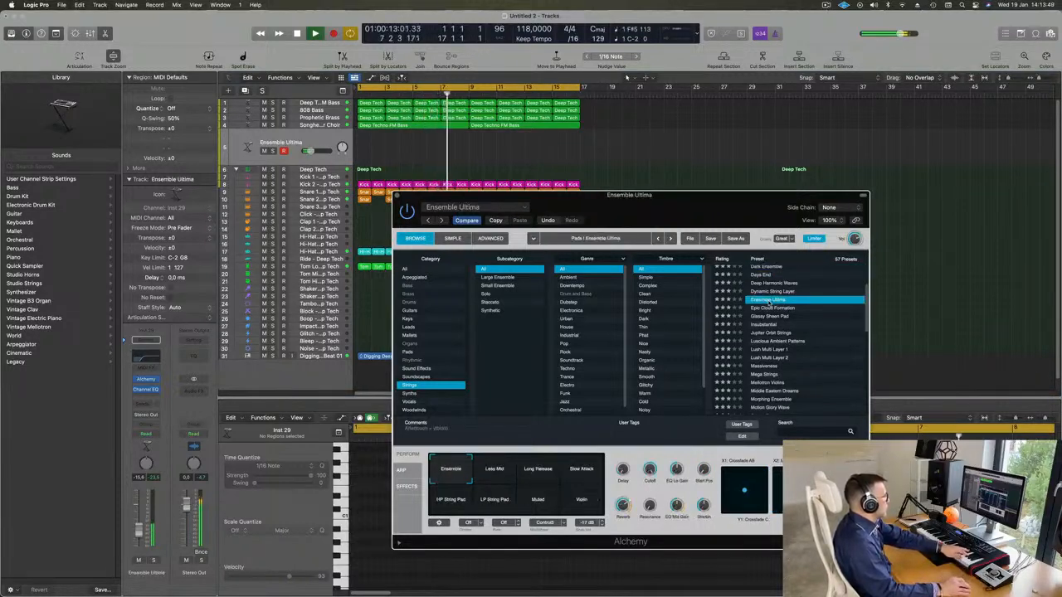
click(775, 309)
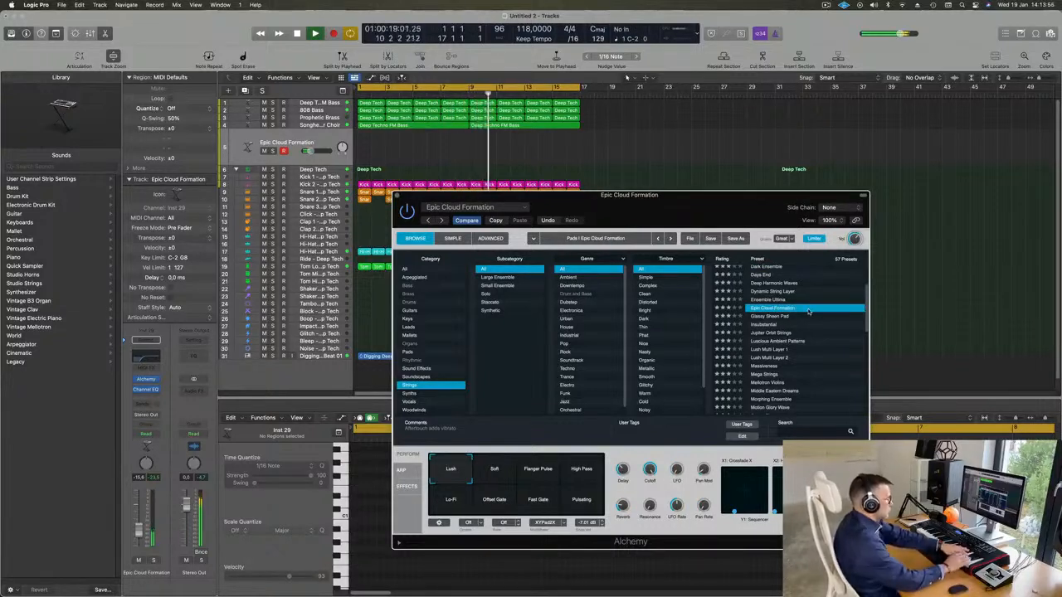
click(773, 325)
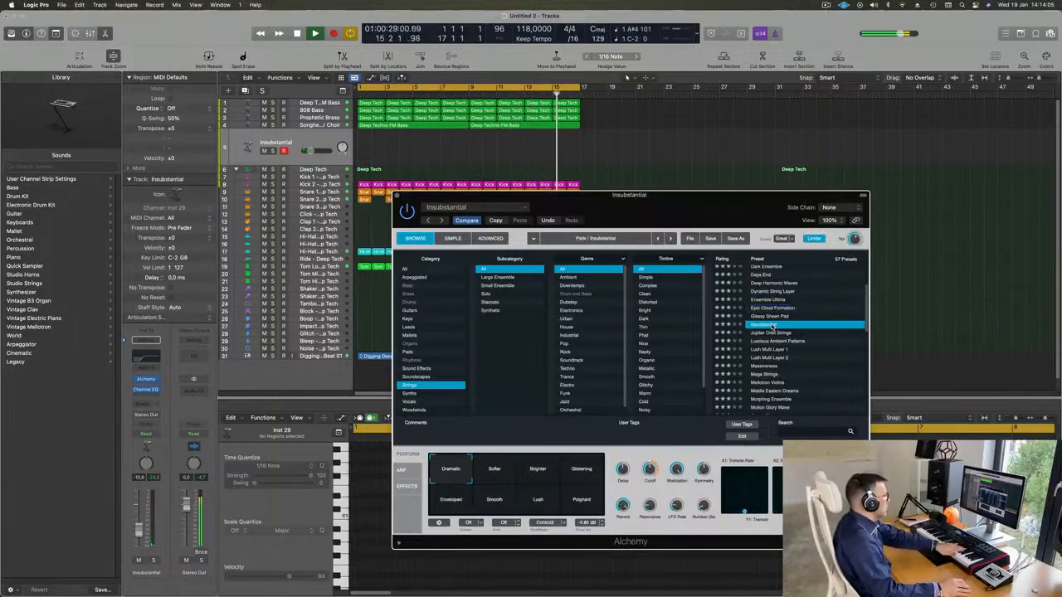
scroll(832, 303, down, 3)
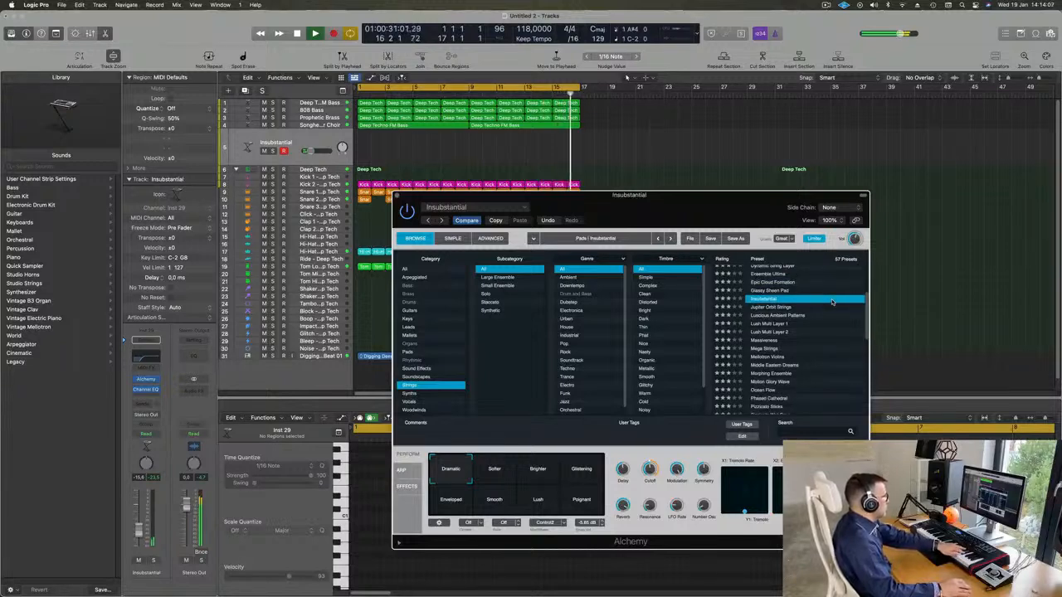
click(773, 325)
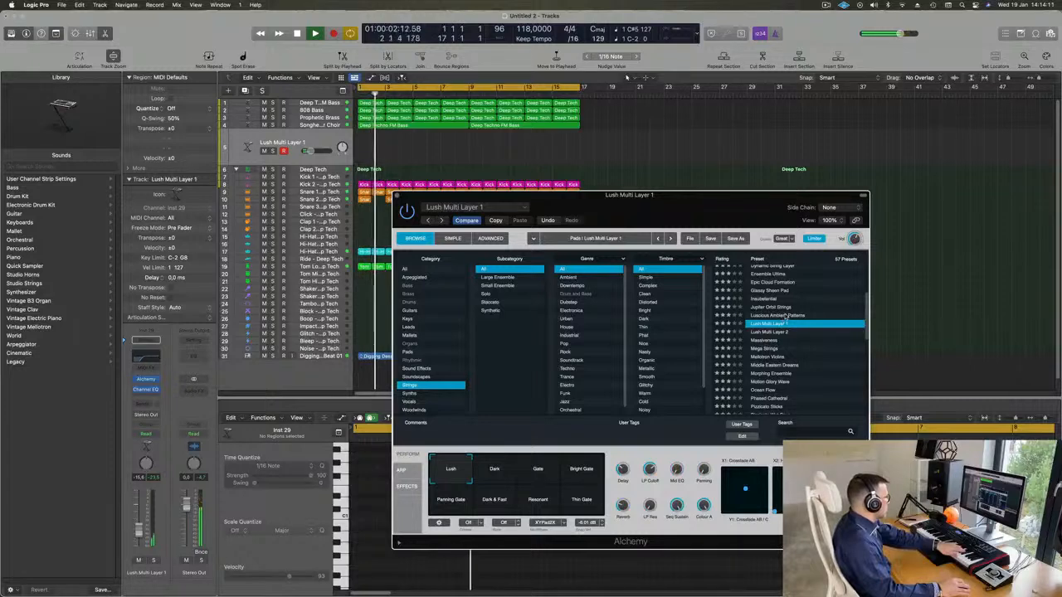
Audition the Strings presets Rich String Pad, Rich Swirly String Synth, Rising From The Deep and Sand Dunes
scroll(780, 323, down, 3)
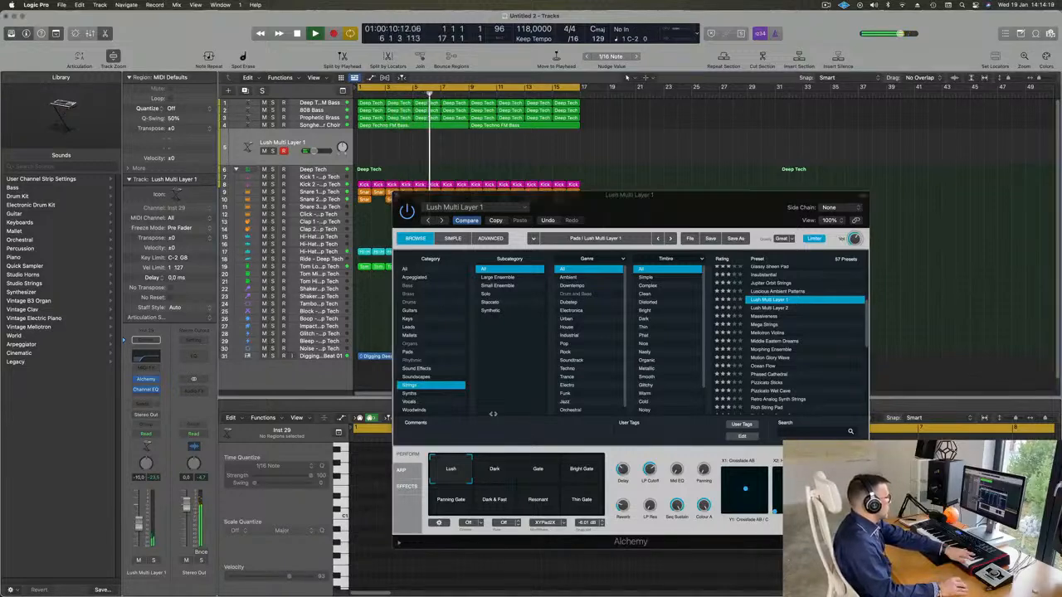
scroll(833, 314, down, 4)
scroll(833, 315, down, 2)
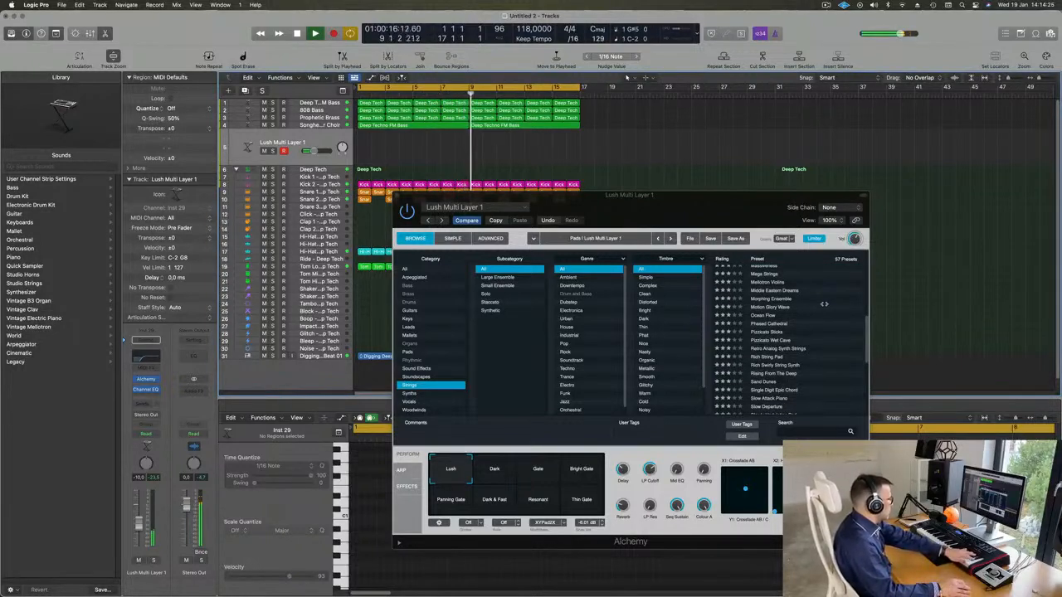
scroll(771, 324, down, 3)
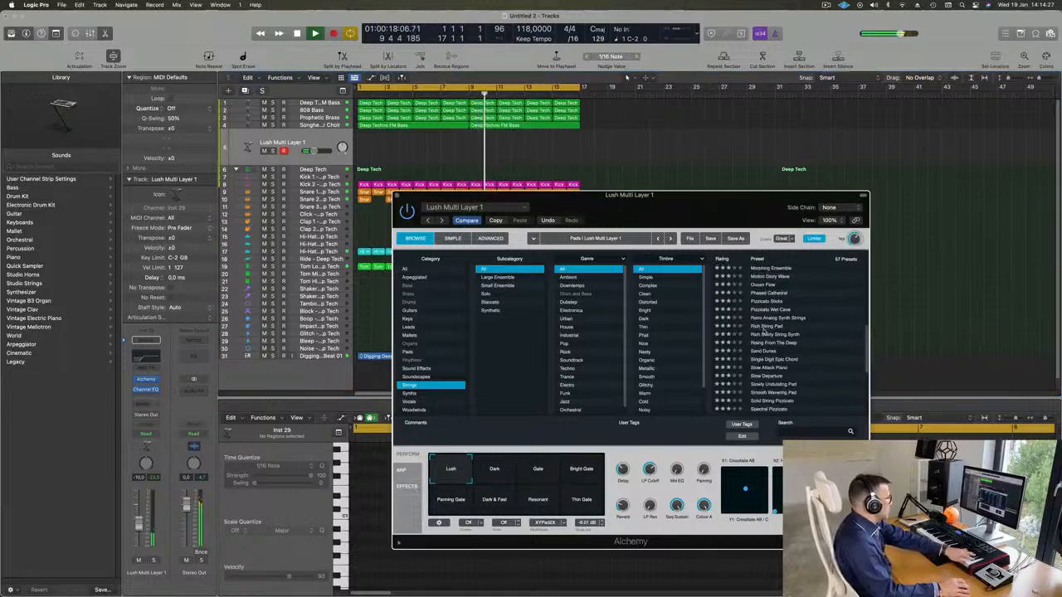
click(762, 328)
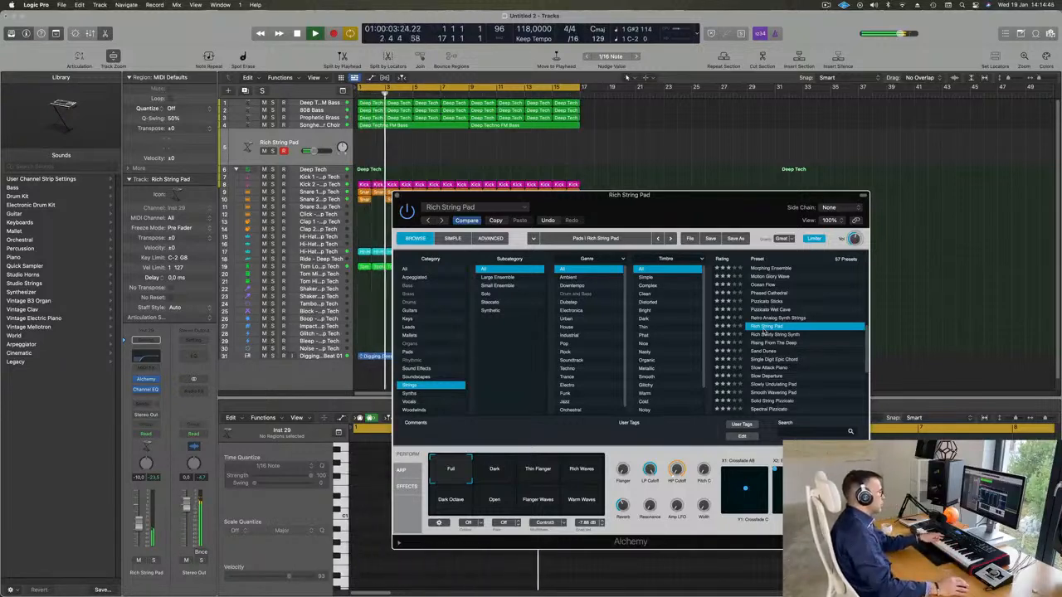
click(782, 334)
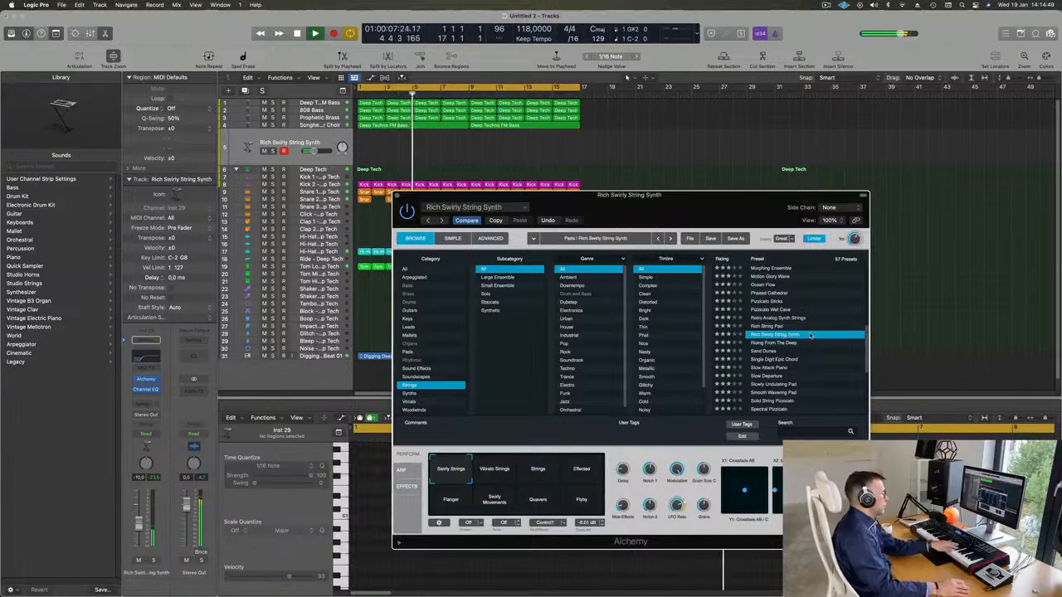
click(764, 343)
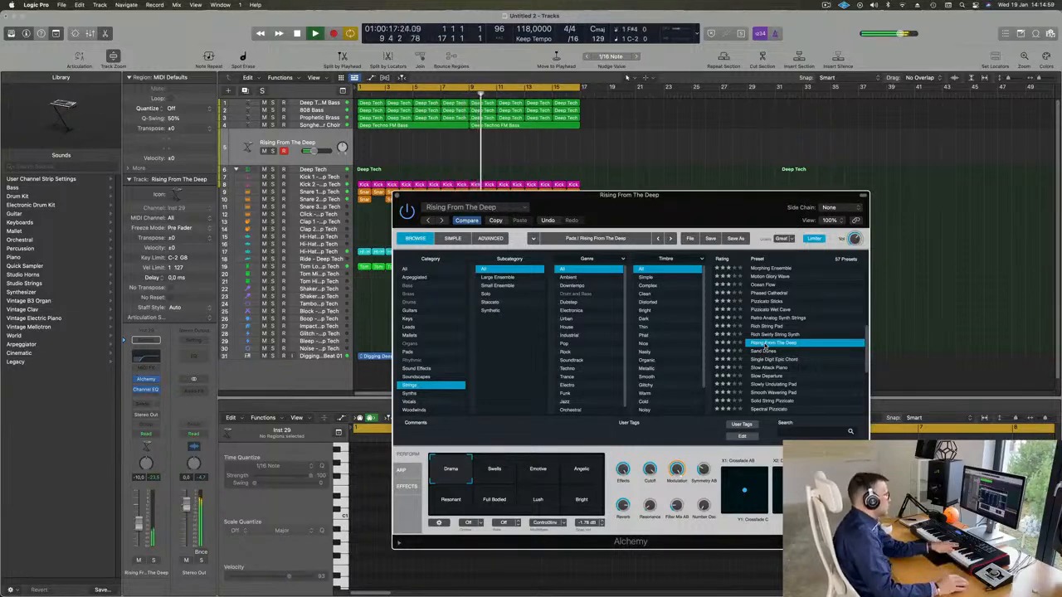
click(763, 352)
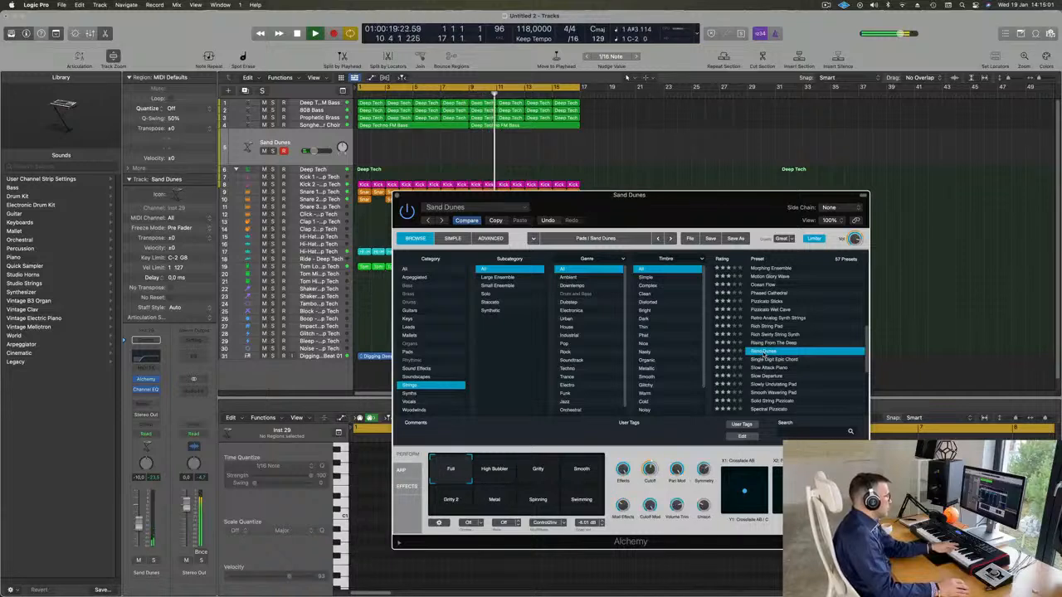
Load the Single Digit Epic Chord preset and try its Octaves, Subdued 1, Bright Chord, Subdued, Fizzing Chord and Glide Up variations
click(779, 359)
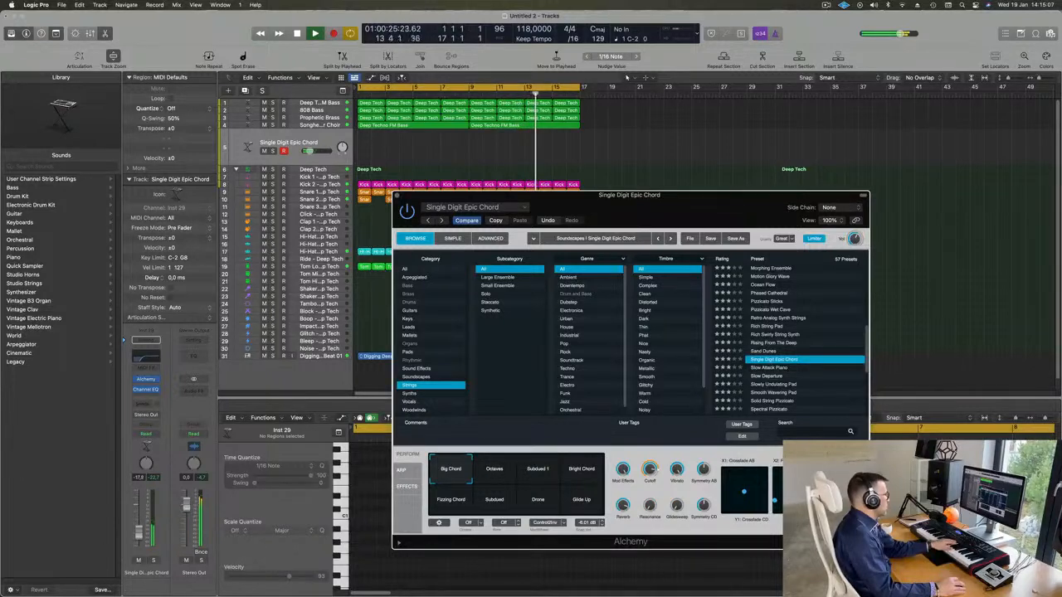
click(493, 473)
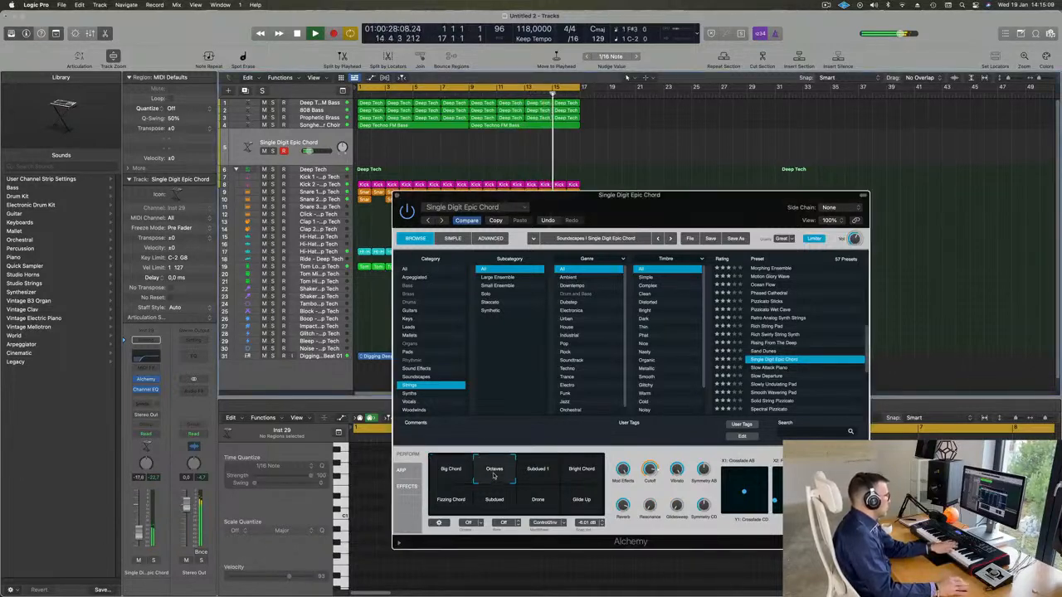
click(538, 471)
click(583, 470)
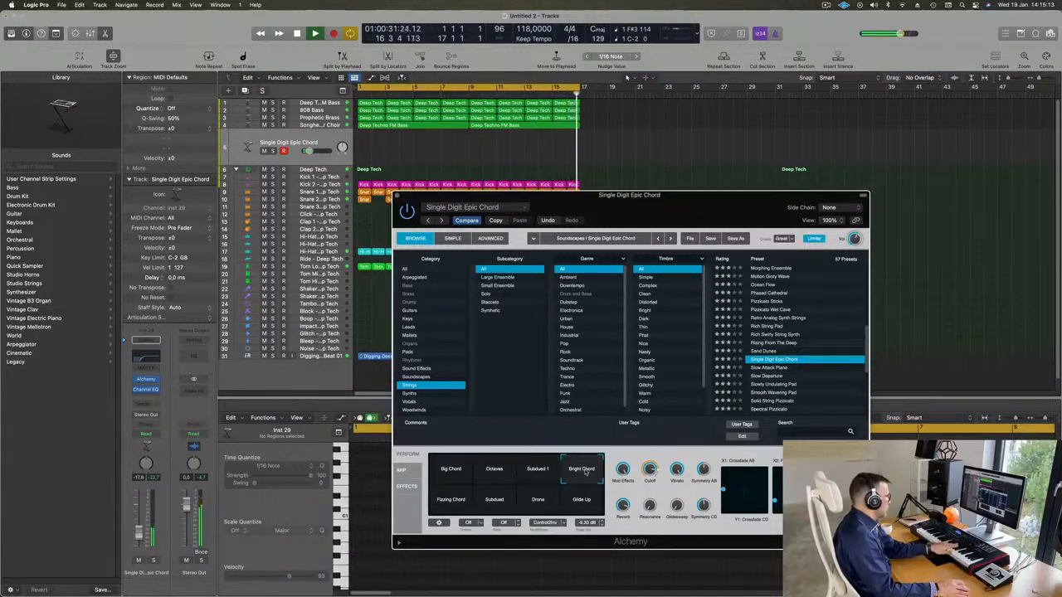
click(481, 500)
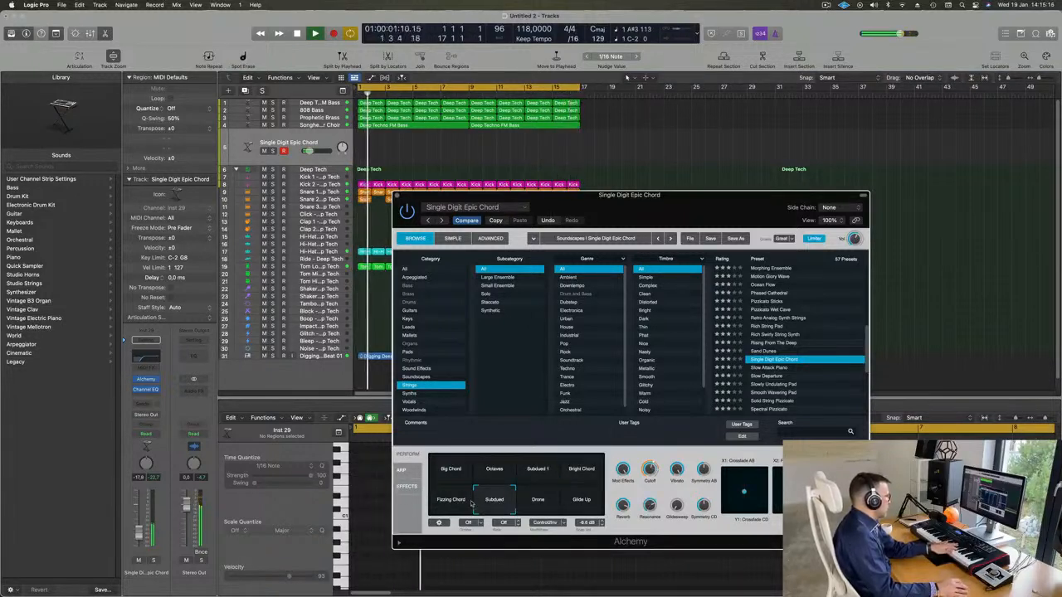
click(453, 501)
click(585, 503)
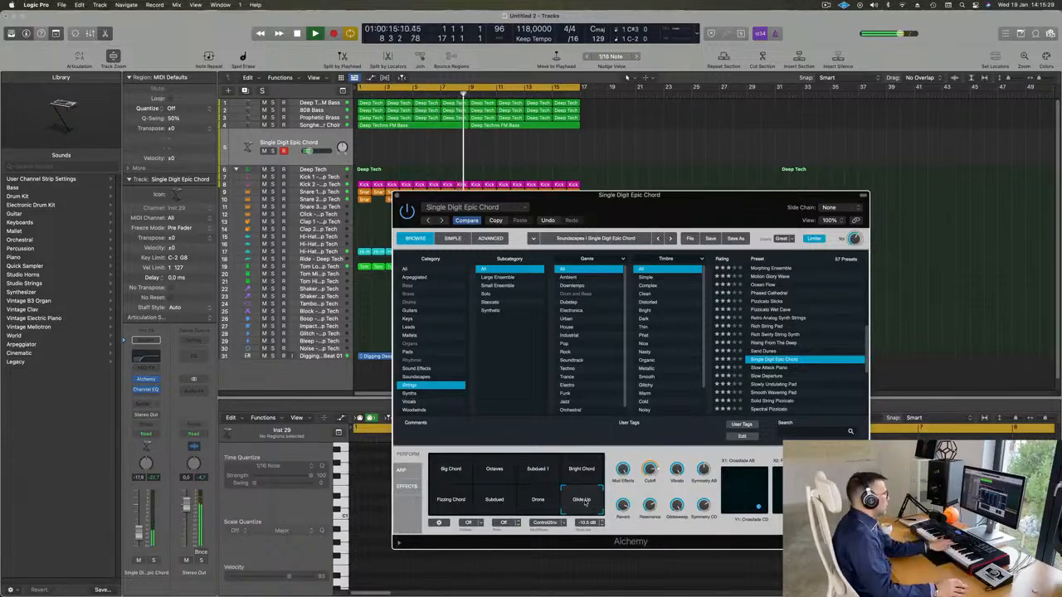
Audition the Strings presets Slowly Undulating Pad, String Machine and Strings Dark Purple on the new track
scroll(784, 354, down, 3)
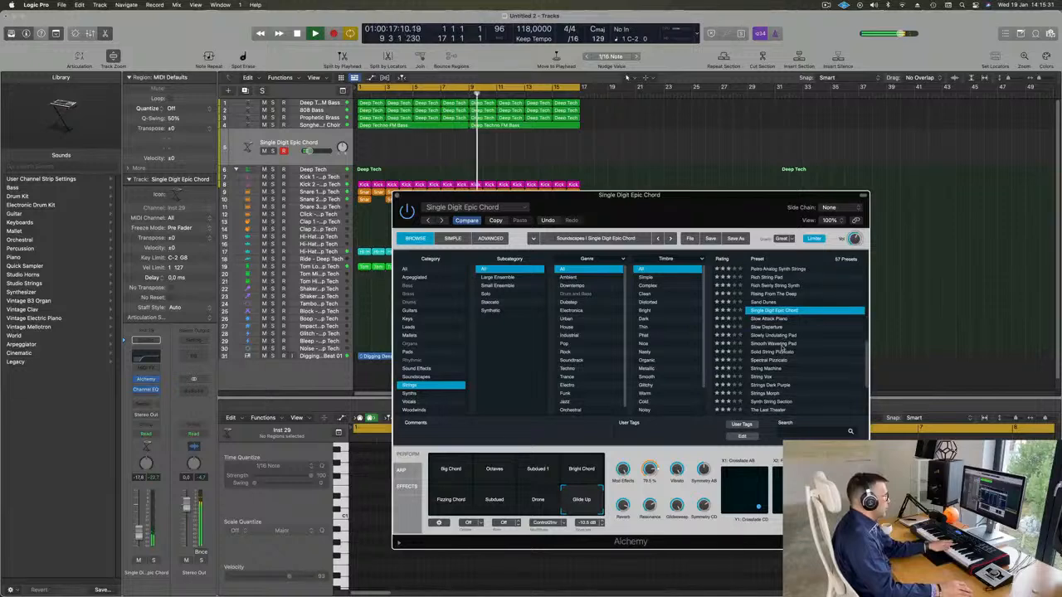
click(776, 335)
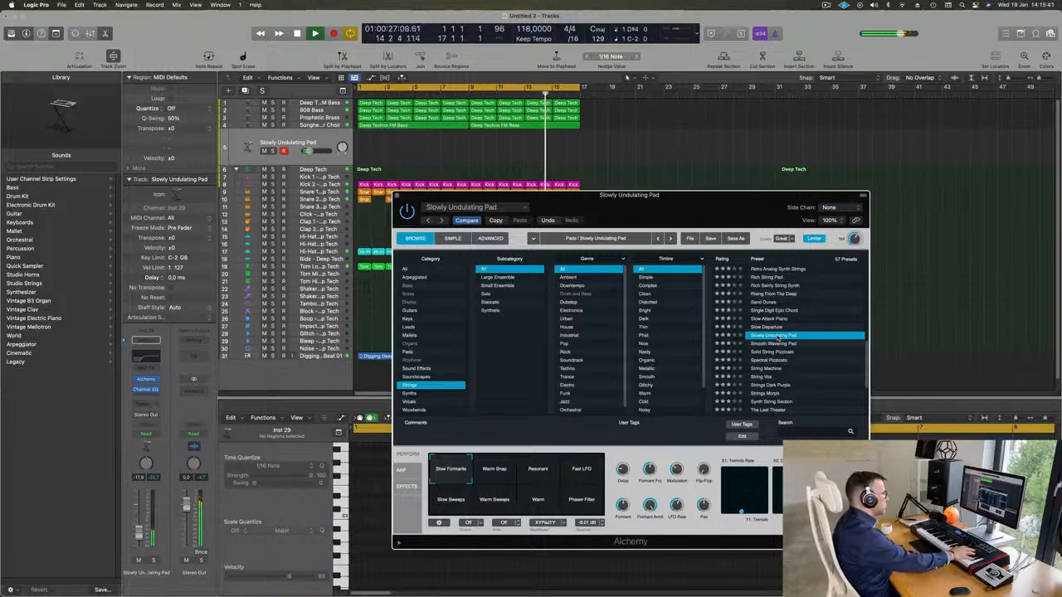
scroll(796, 341, down, 2)
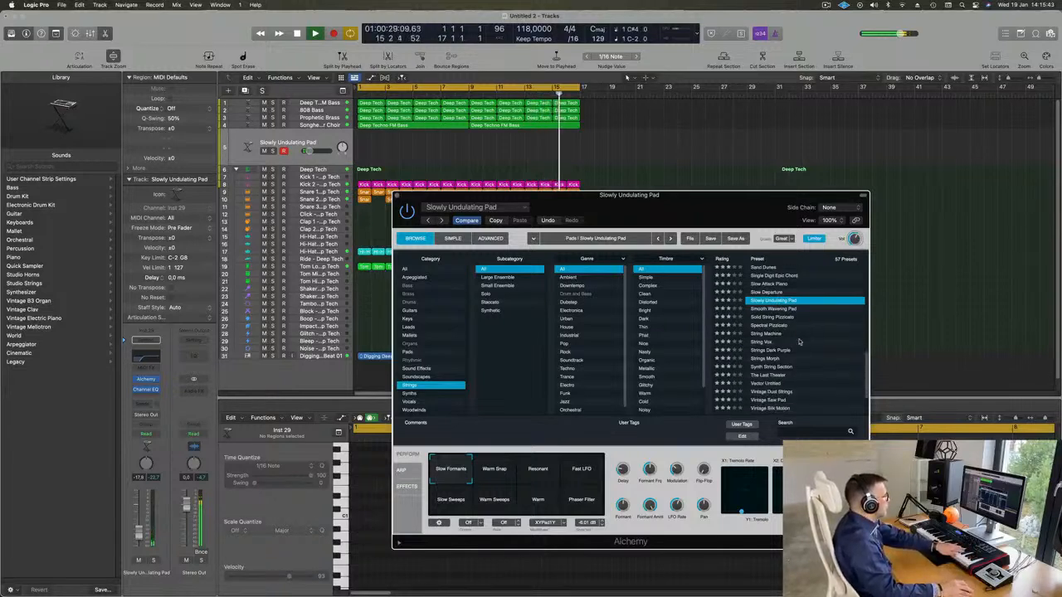
click(765, 334)
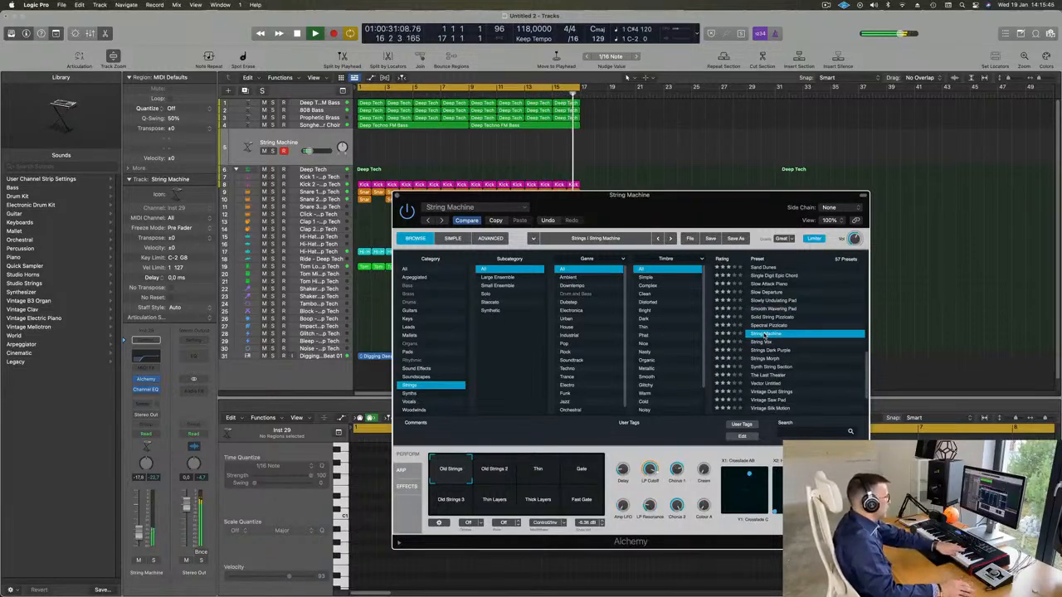
scroll(794, 335, down, 2)
click(766, 318)
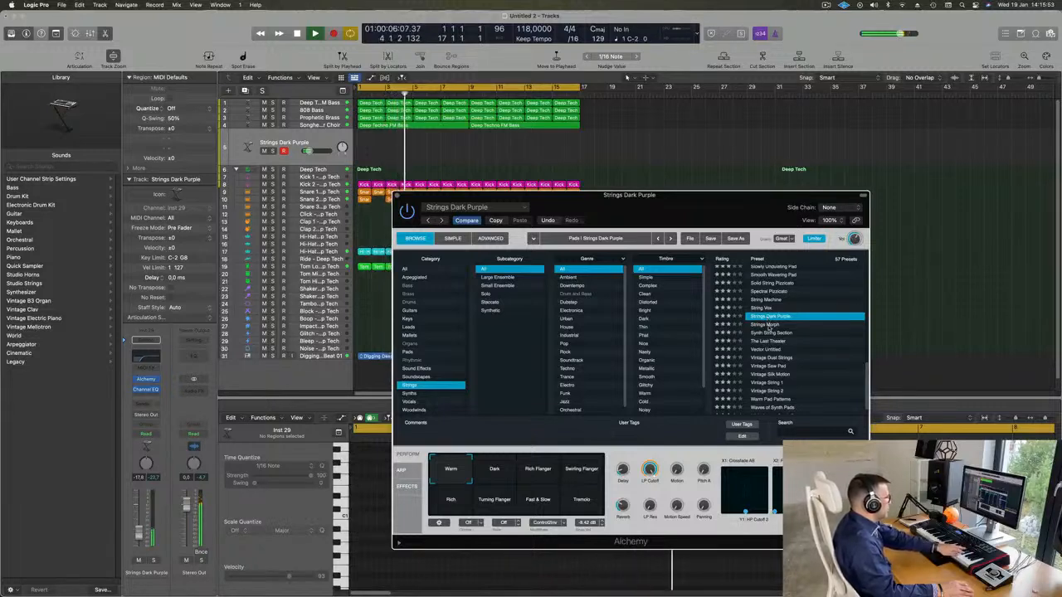
Load the Strings Morph preset and try its Epic and Gate Pad performance variations
click(791, 325)
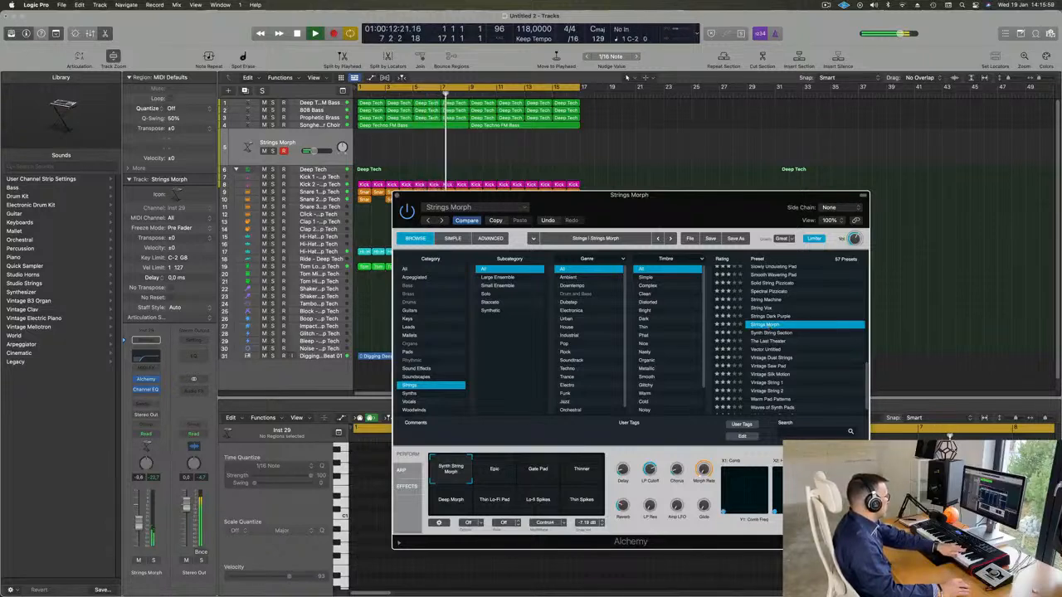
click(505, 476)
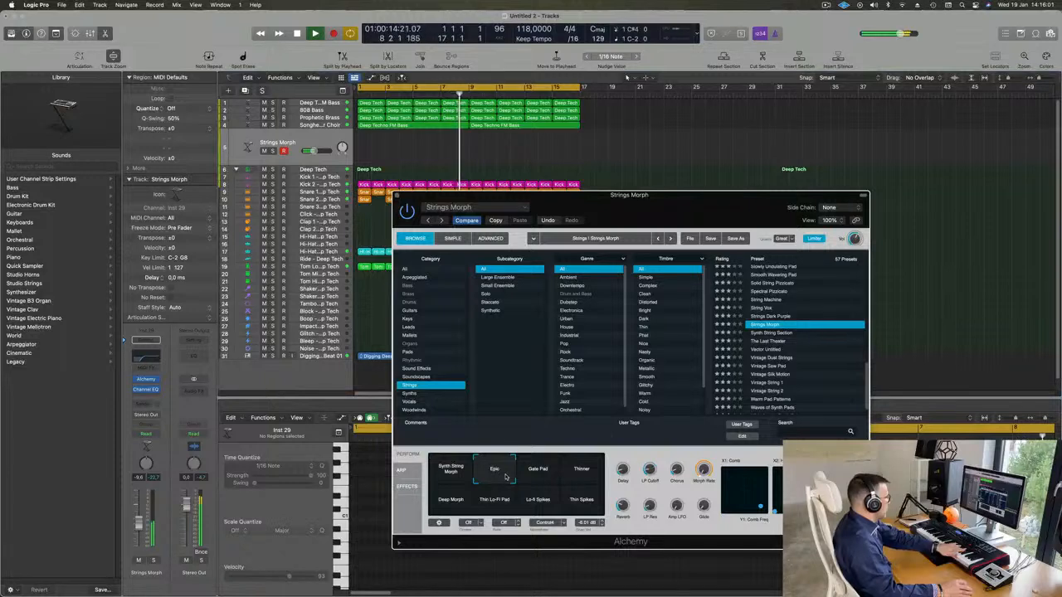
click(535, 475)
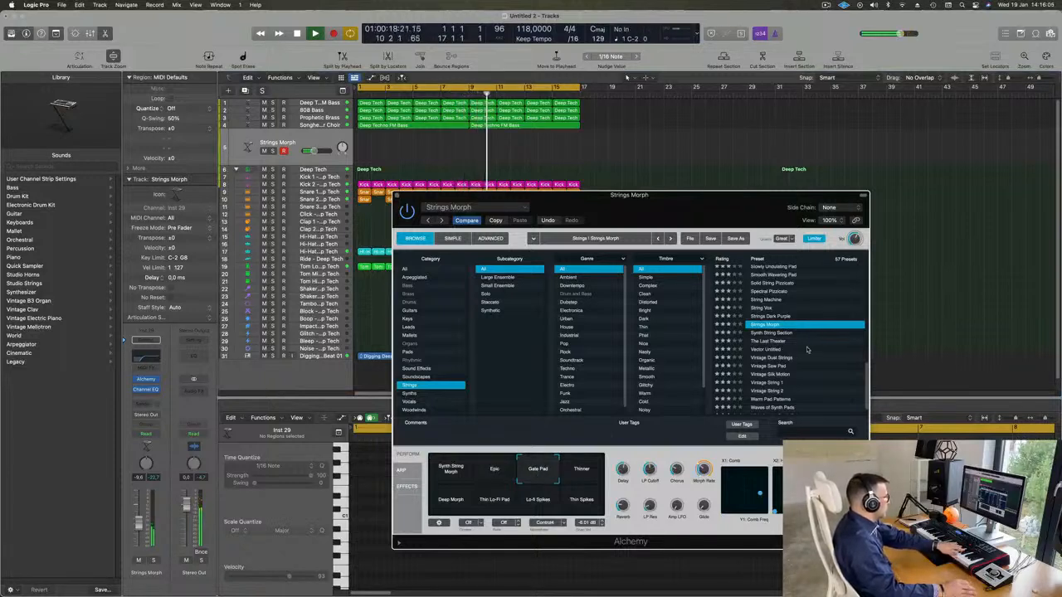
Audition the presets Synth String Section, Vintage Dust Strings, Warm Pad Patterns and 70s Synth Strings with the loop
click(783, 334)
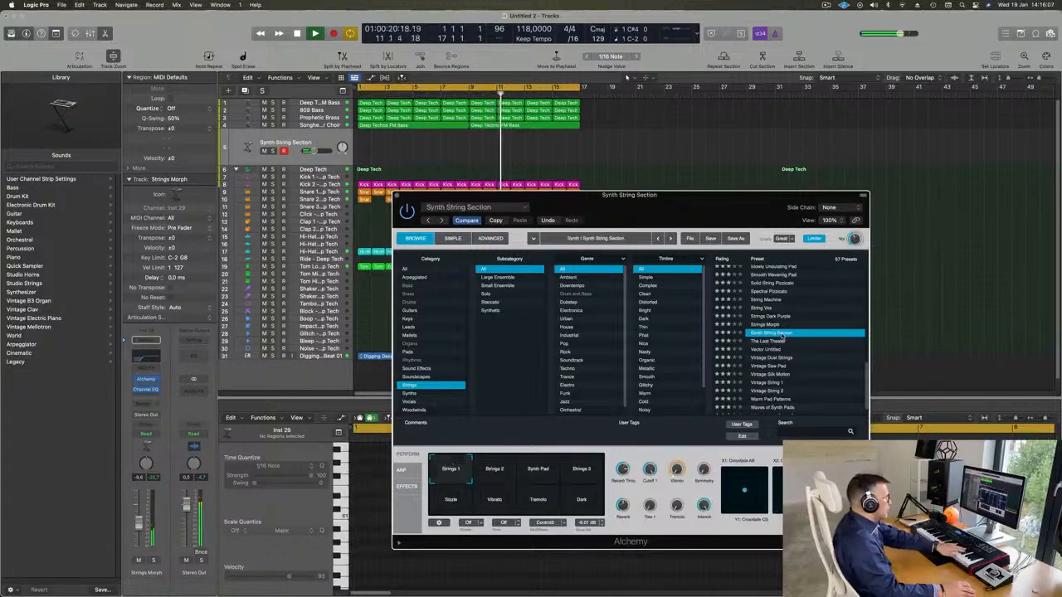
scroll(783, 335, down, 2)
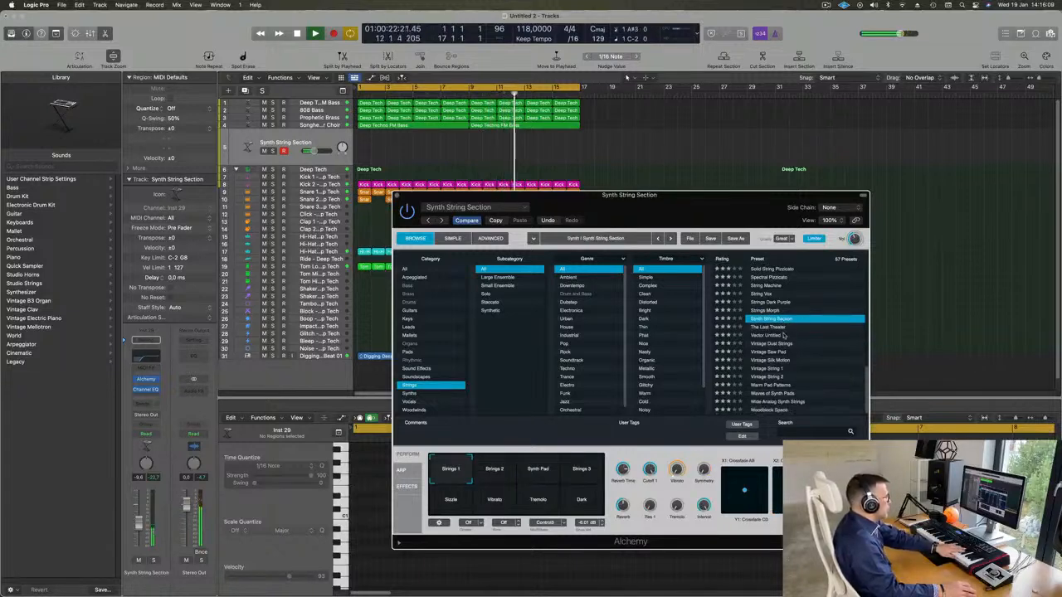
click(775, 343)
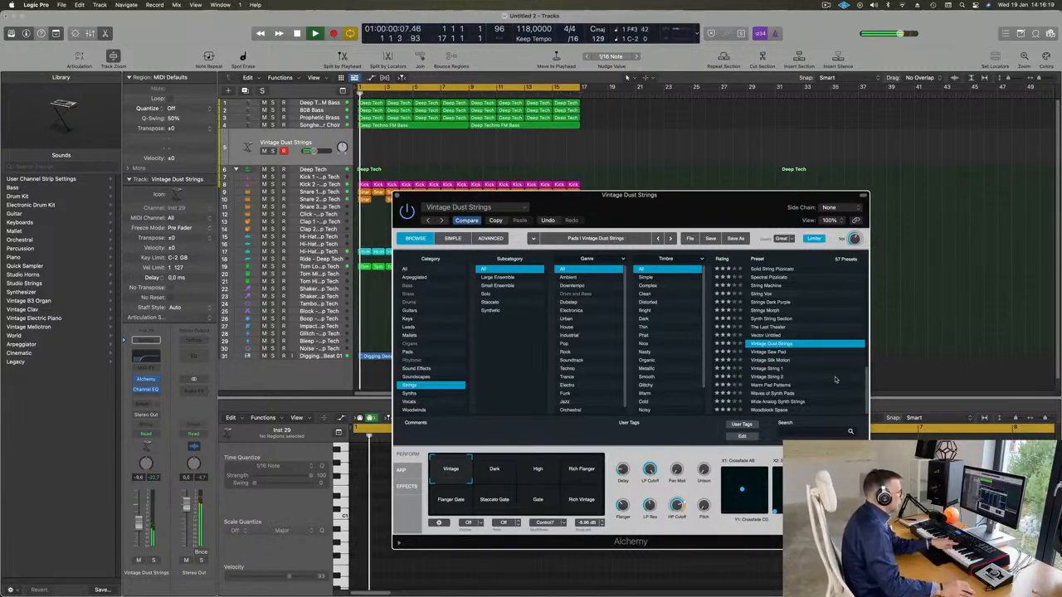
click(771, 386)
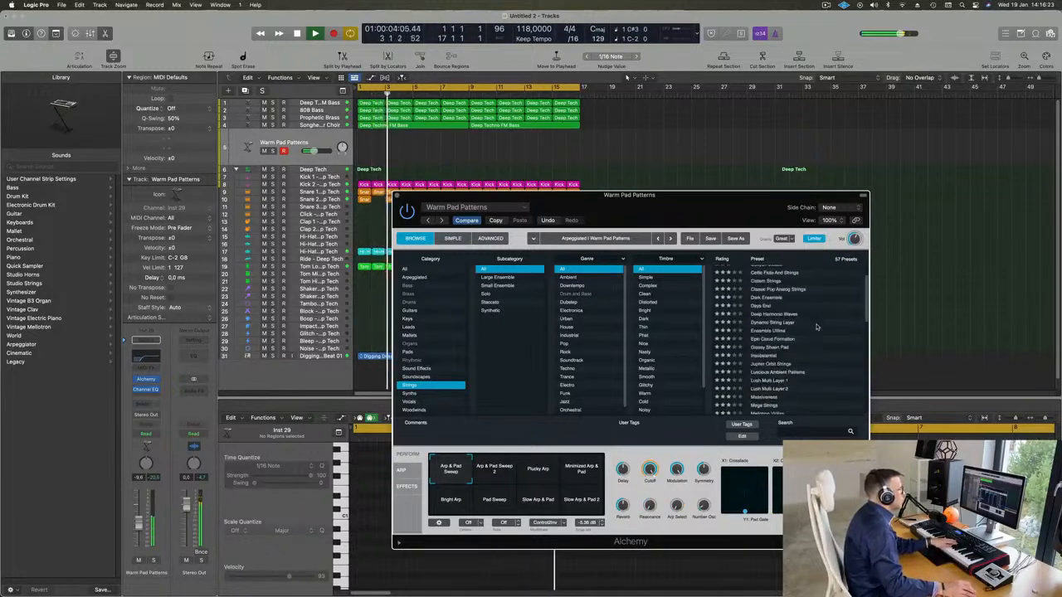
scroll(805, 332, up, 10)
click(771, 270)
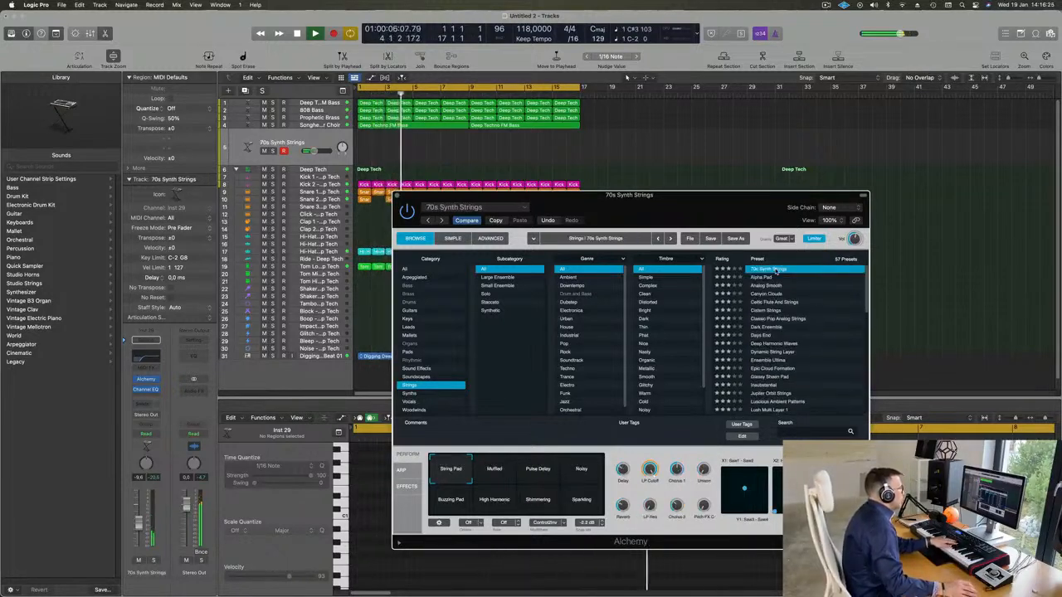
Load the Acoustic Pluck preset from Alchemy's Guitars category and lower the track's volume to about -14.6 dB
click(410, 312)
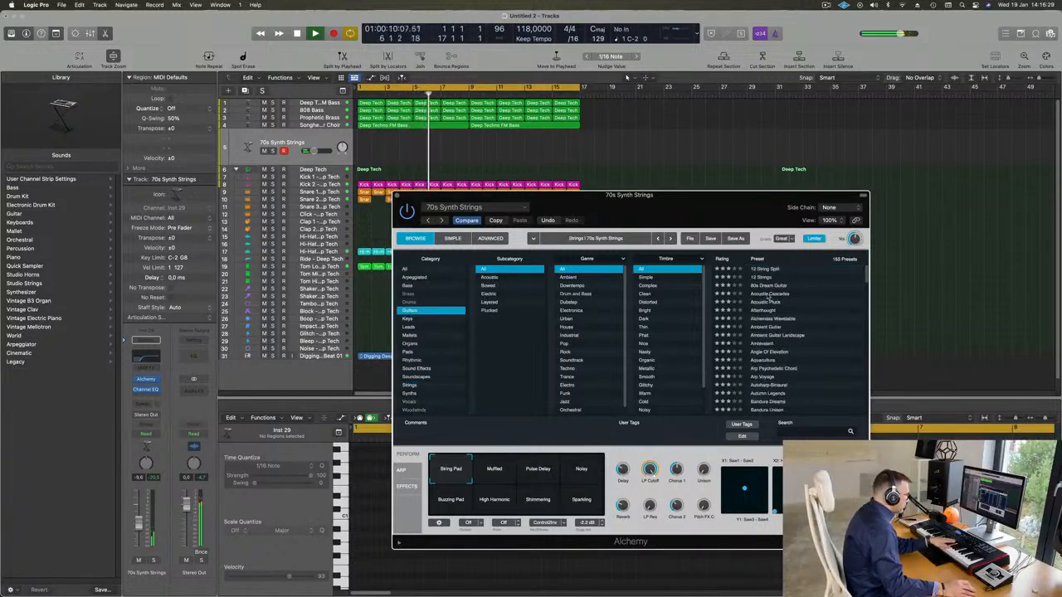
click(768, 304)
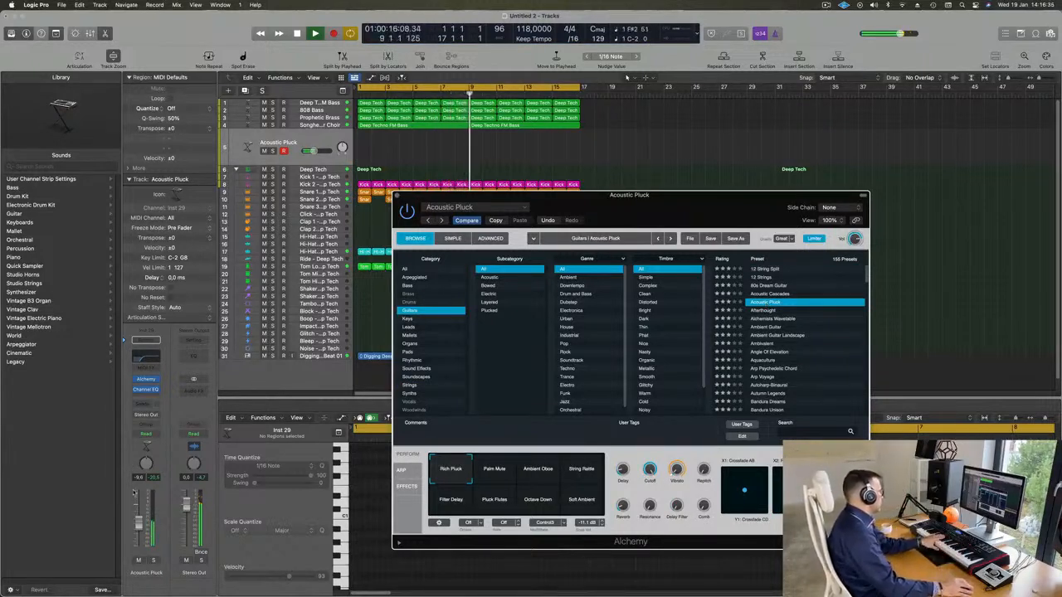
click(137, 535)
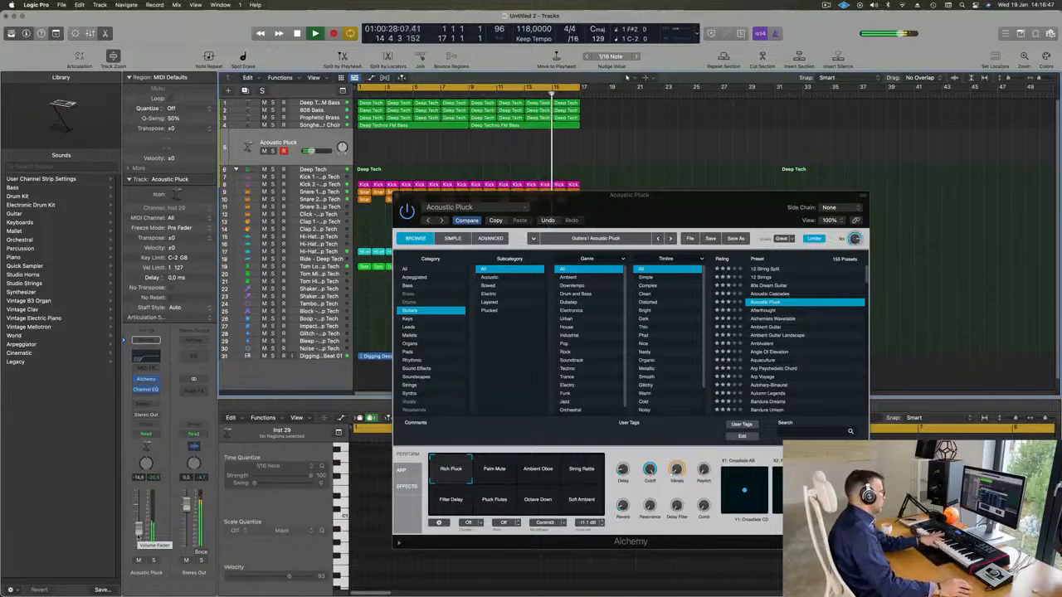
Audition Acoustic Pluck's Ambient Oboe, String Rattle and Pluck Flutes performance variations with the loop
click(541, 470)
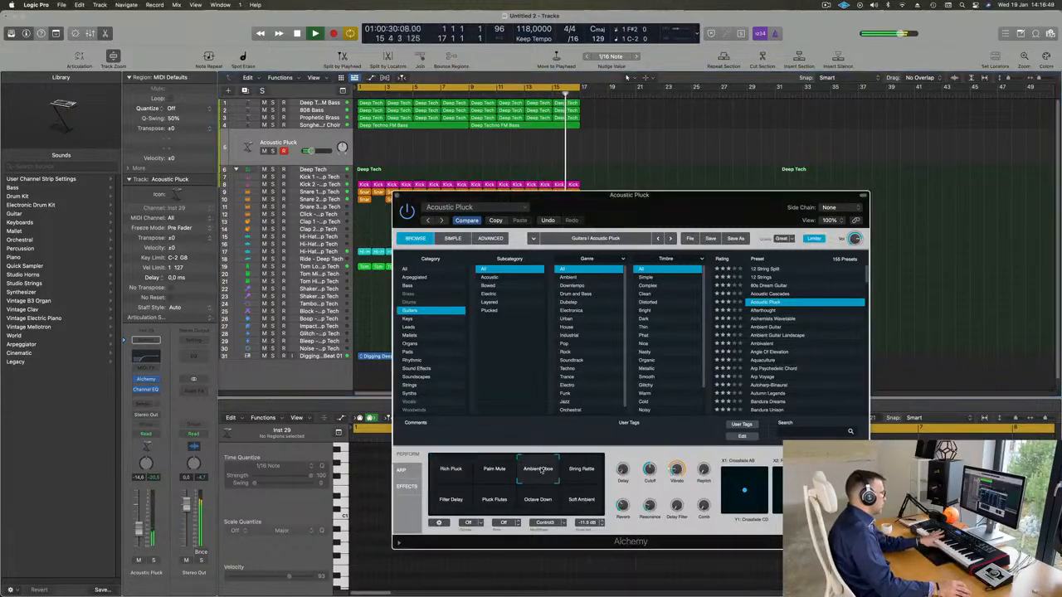
click(584, 470)
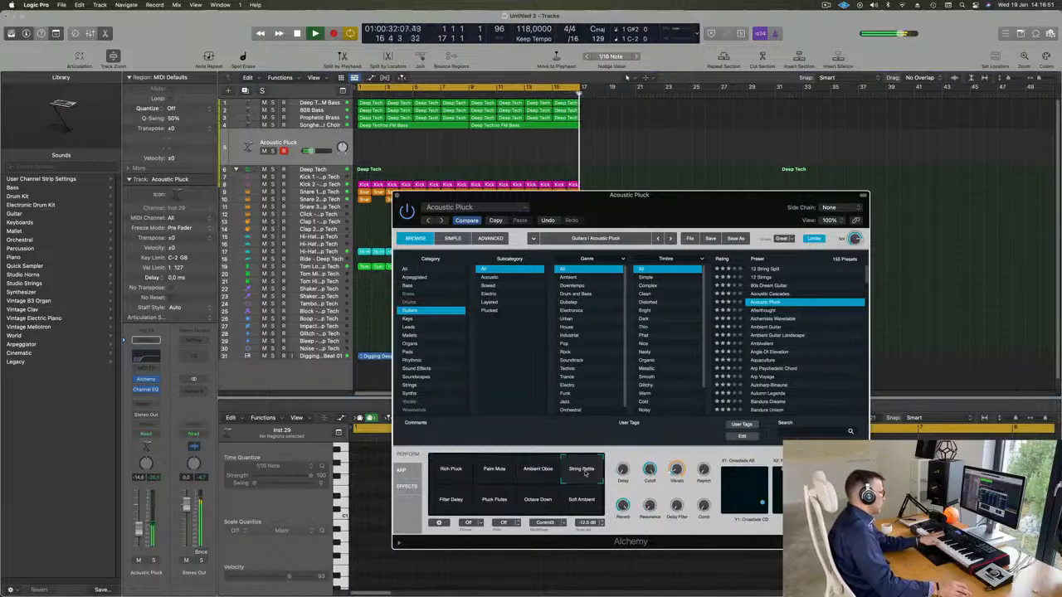
click(496, 500)
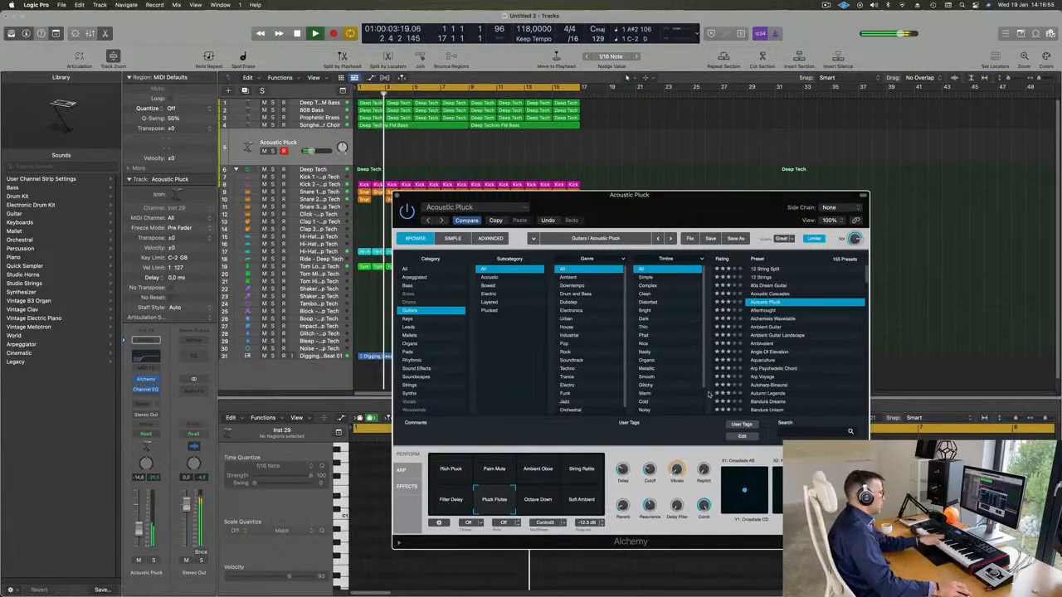
Load the Ambient Guitar preset in Alchemy on the new track and close the instrument window
drag(706, 208, 708, 213)
click(768, 333)
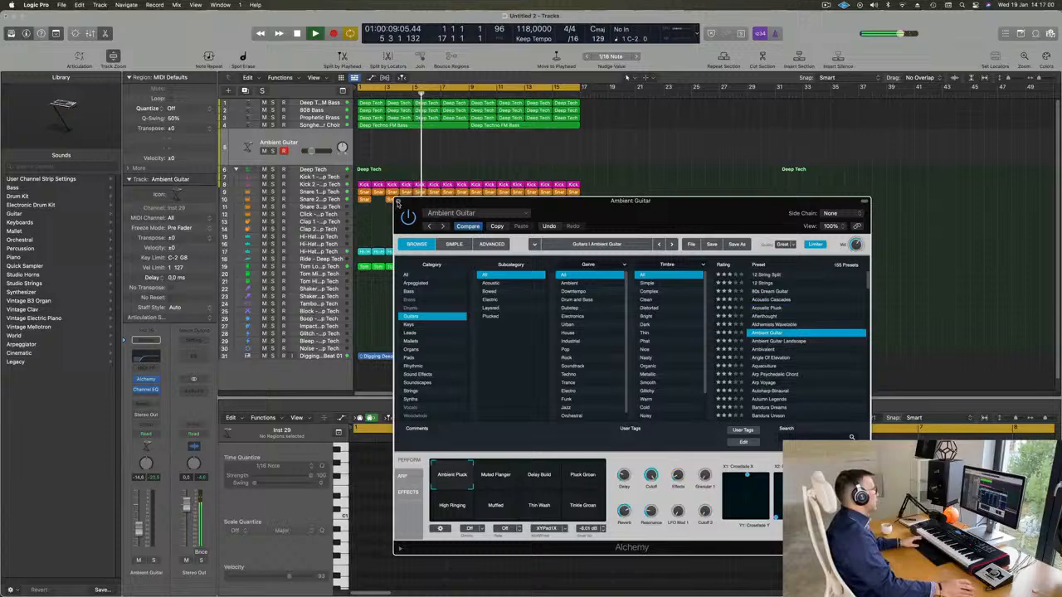
click(399, 202)
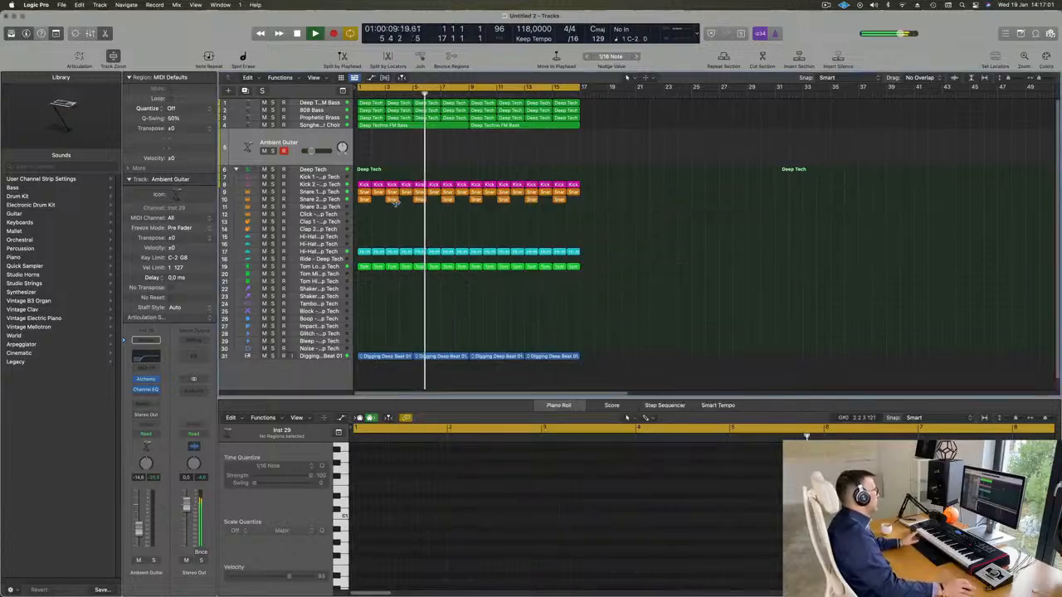
Restart playback with the Deep Techno FM Bass track selected and add a send to Bus 5 on its channel
click(326, 103)
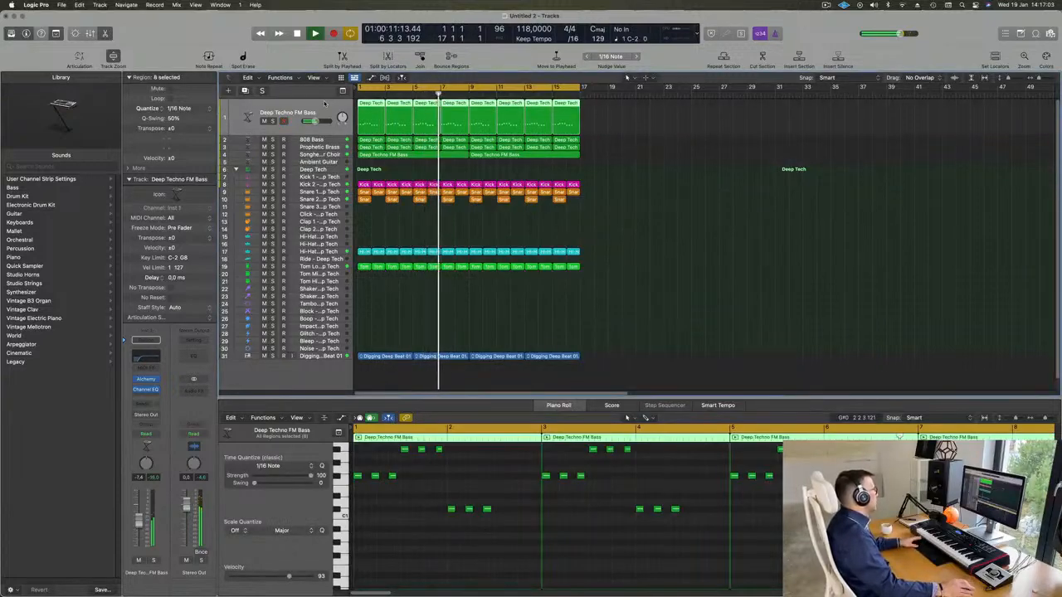
key(Return)
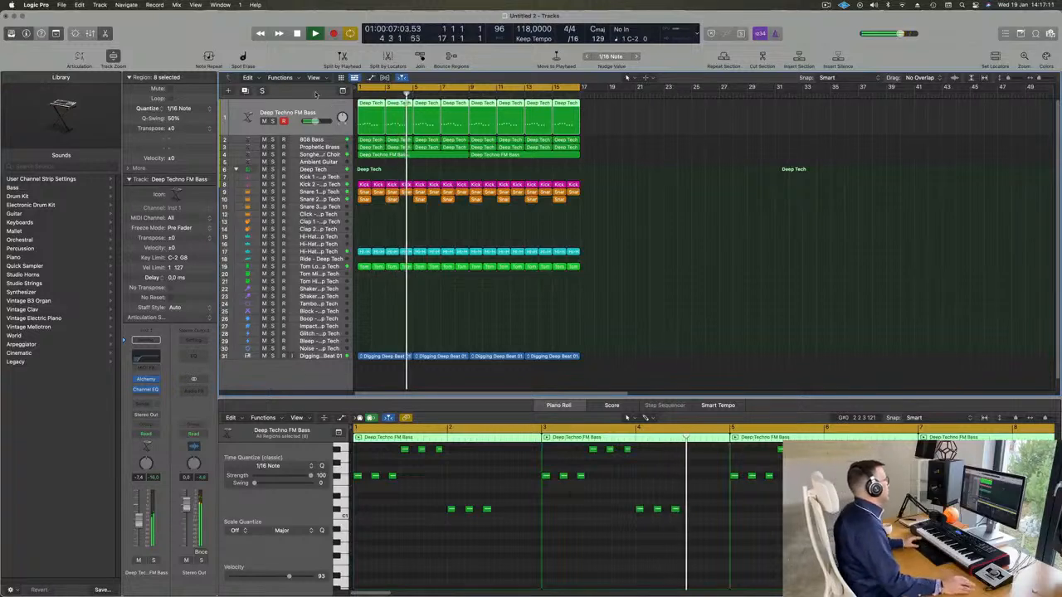
key(Return)
key(space)
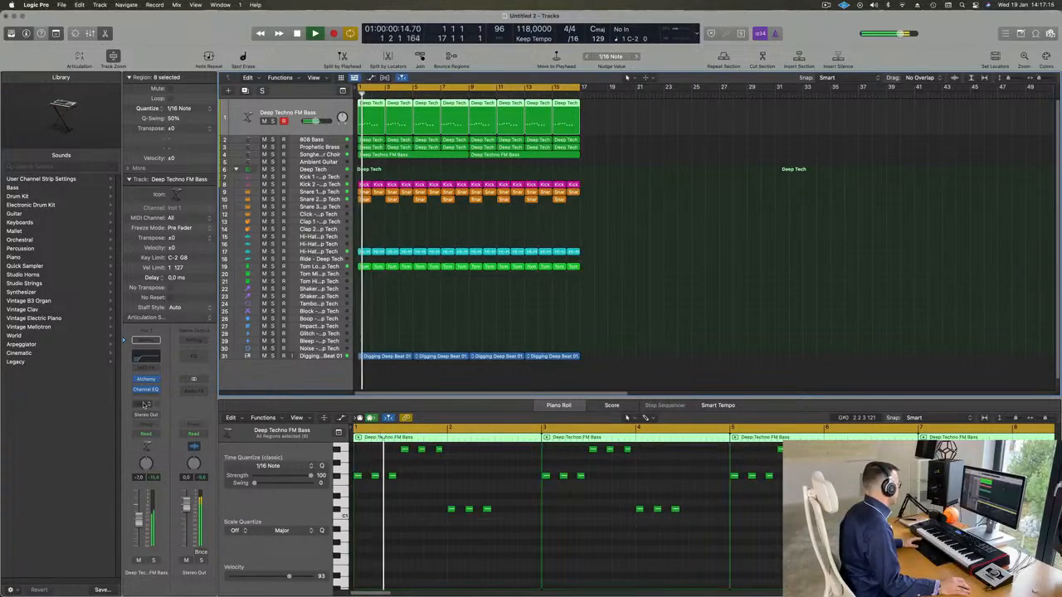
click(142, 404)
mouse_move(166, 417)
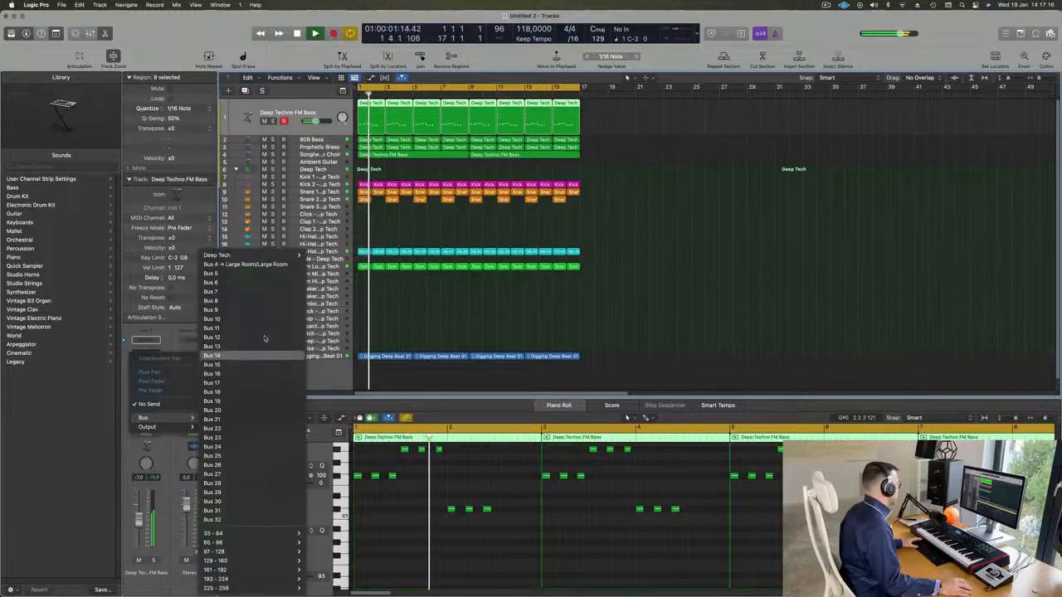
click(253, 274)
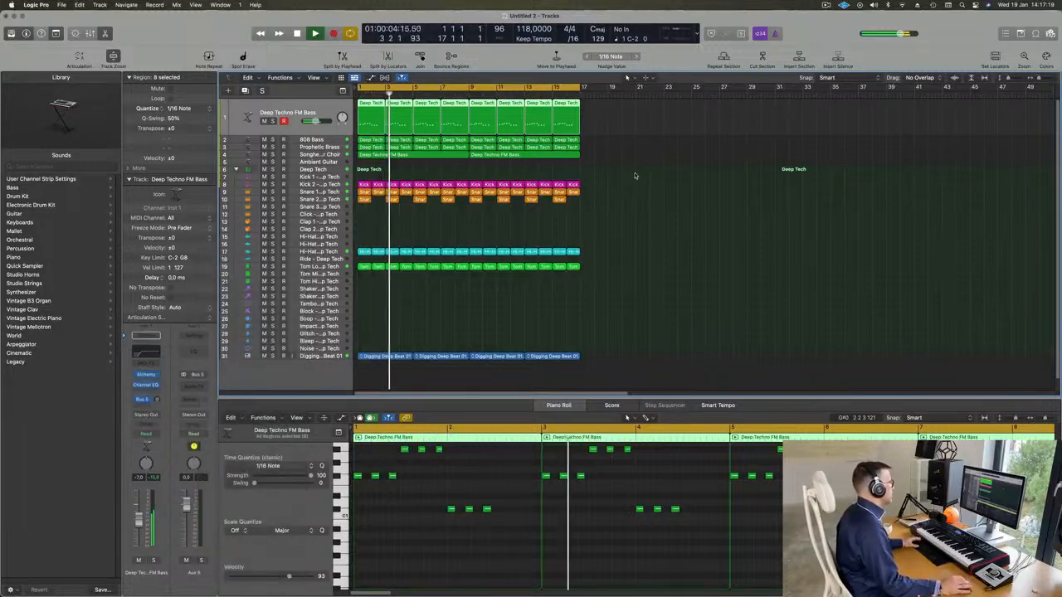
Insert a ChromaVerb reverb on the Aux 5 channel and load its Medium Ambience preset
click(193, 384)
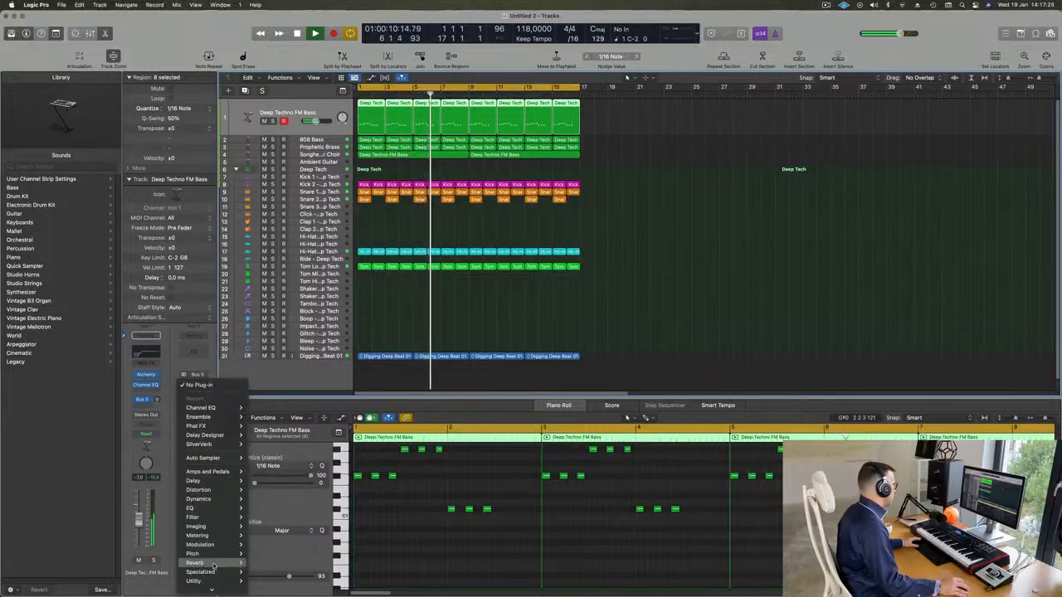
mouse_move(196, 563)
mouse_move(270, 561)
click(322, 561)
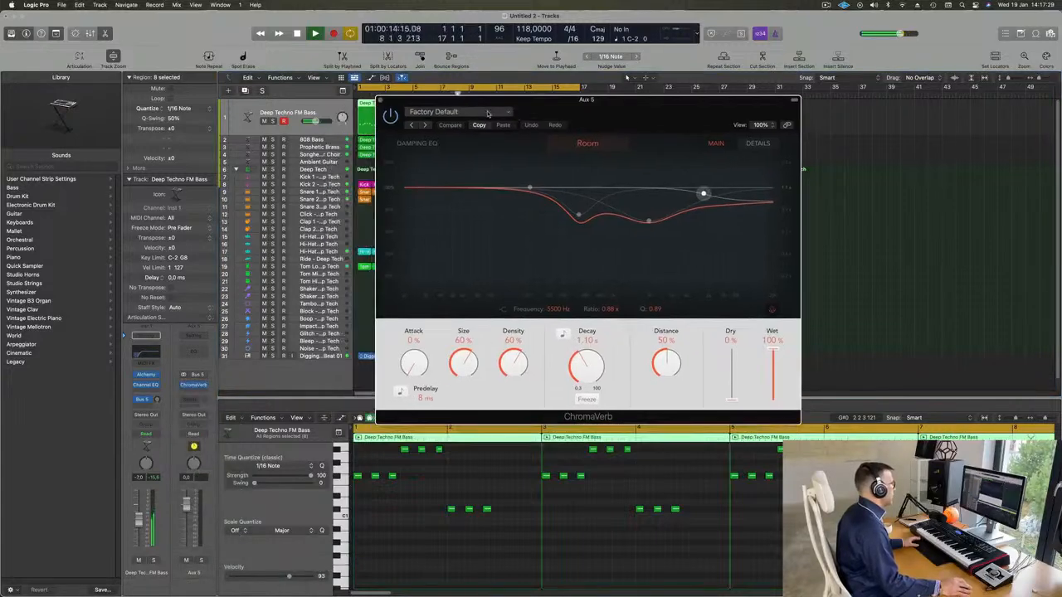
click(487, 113)
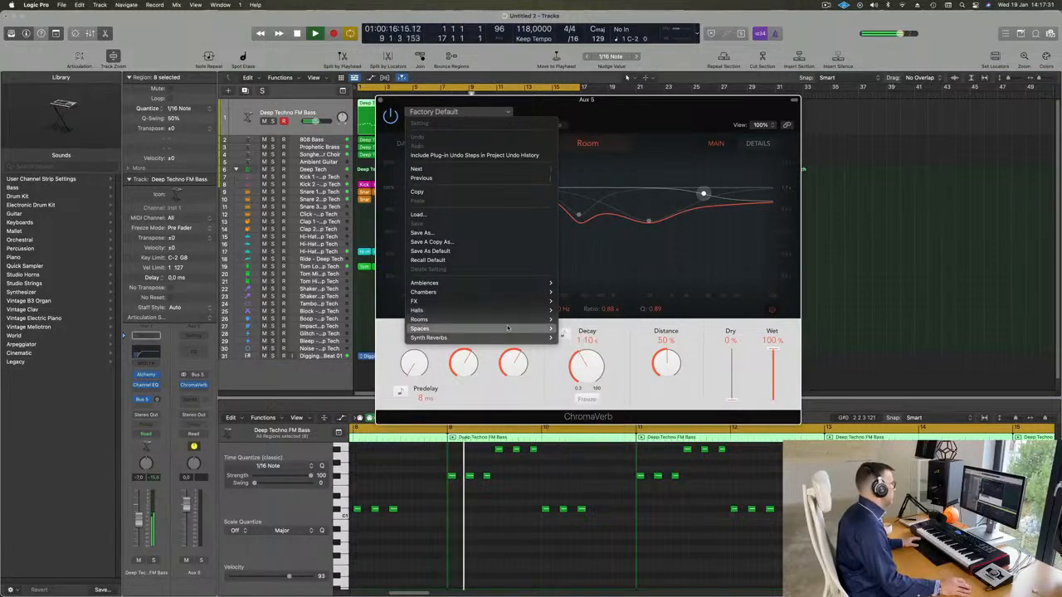
mouse_move(508, 329)
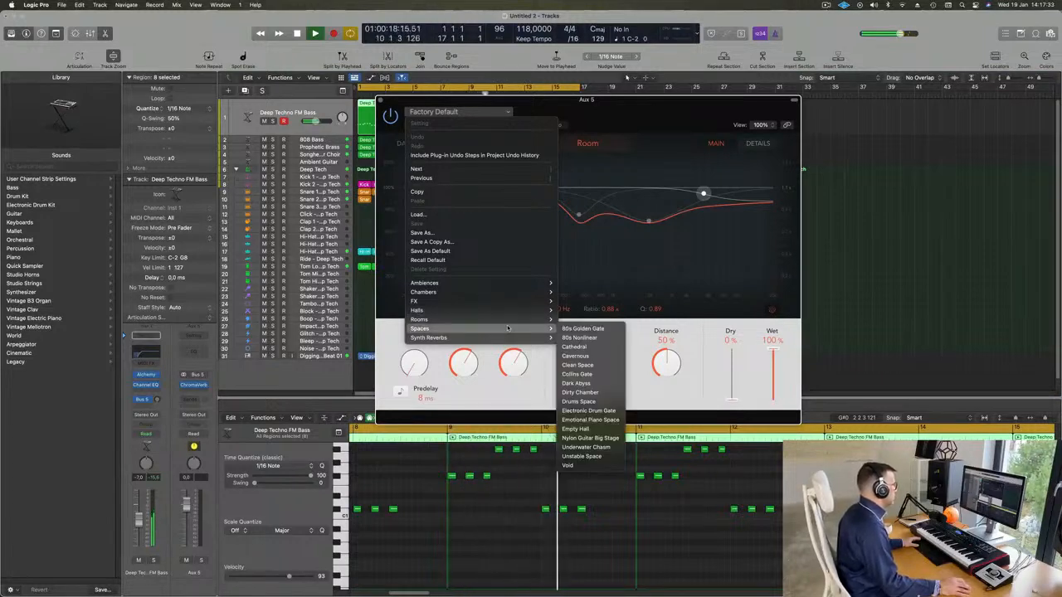
mouse_move(515, 284)
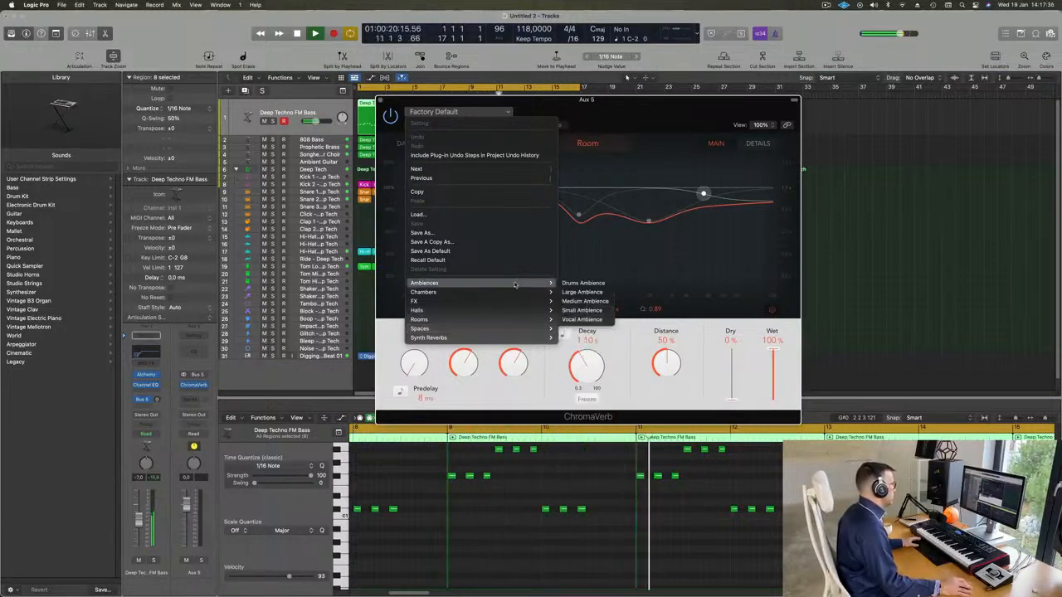
click(592, 304)
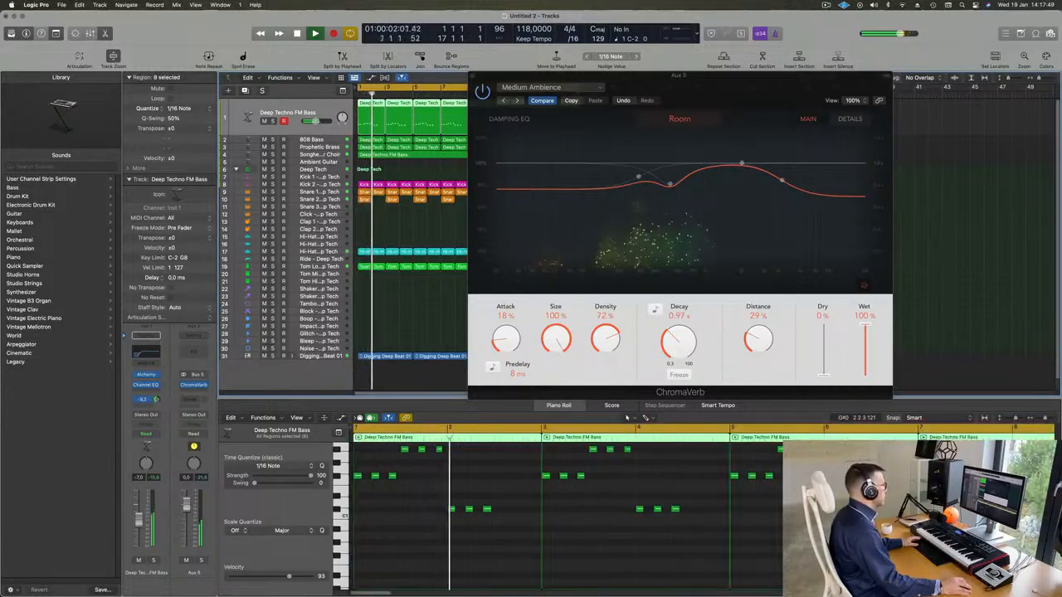
Audition the ChromaVerb presets Vocal Ambience and Dirty Chamber while adjusting the bass track's send level, and settle on Guitar Chamber
click(517, 100)
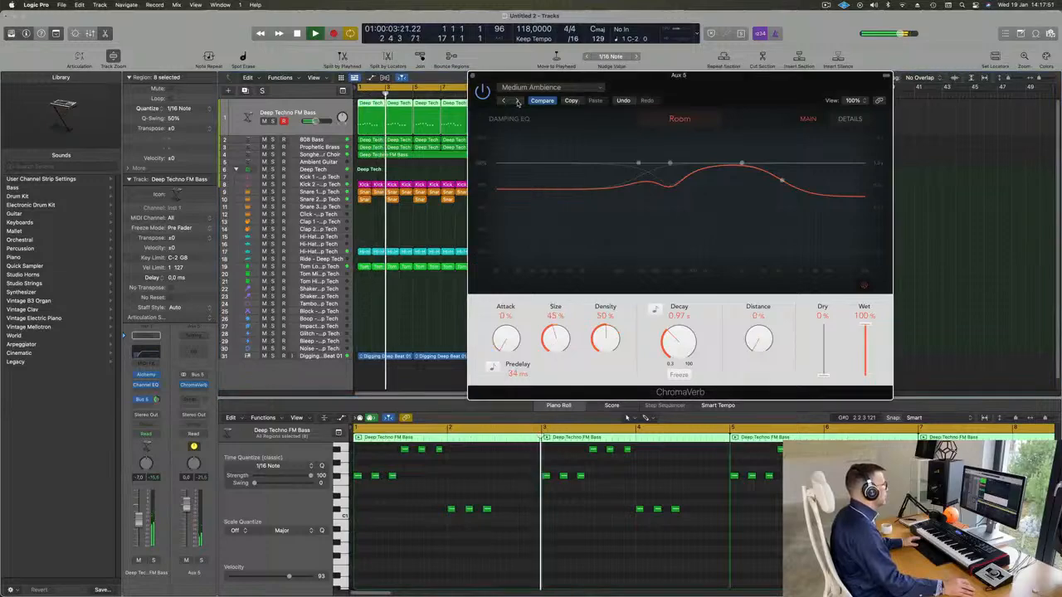
click(517, 101)
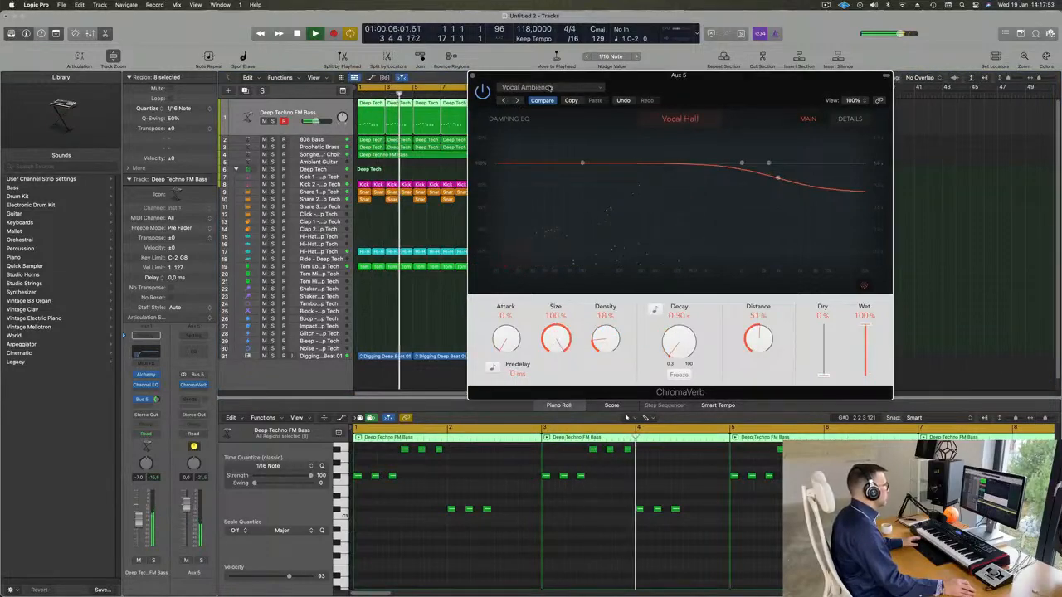
drag(688, 89, 634, 122)
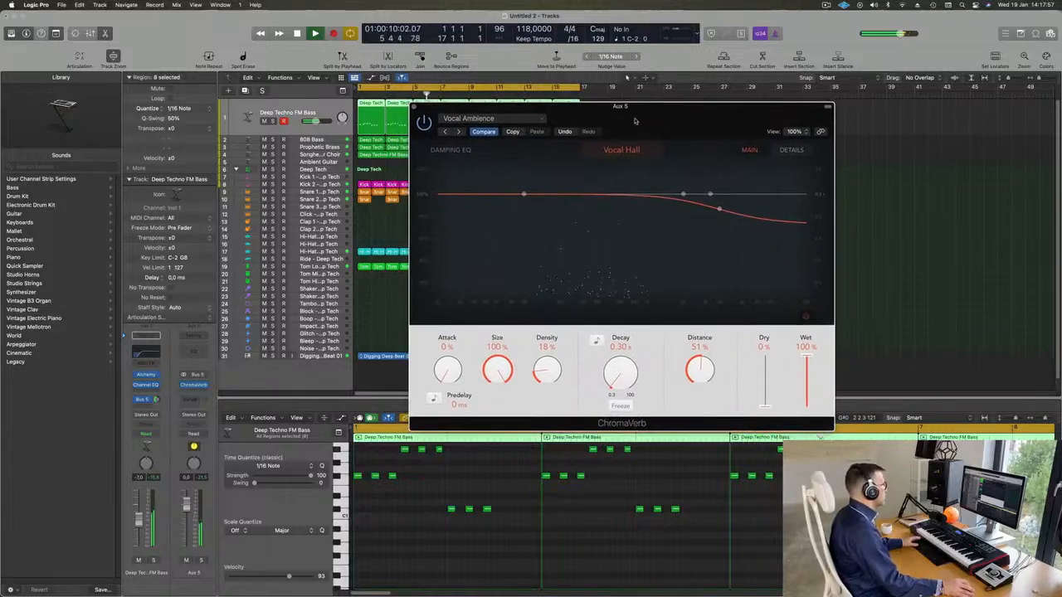
drag(156, 399, 156, 399)
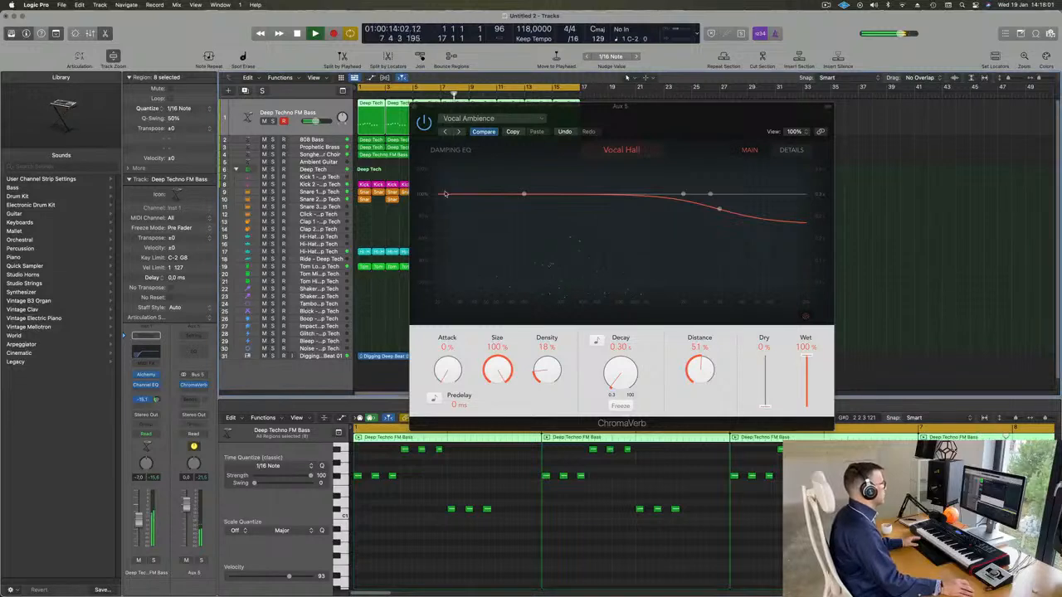
click(459, 132)
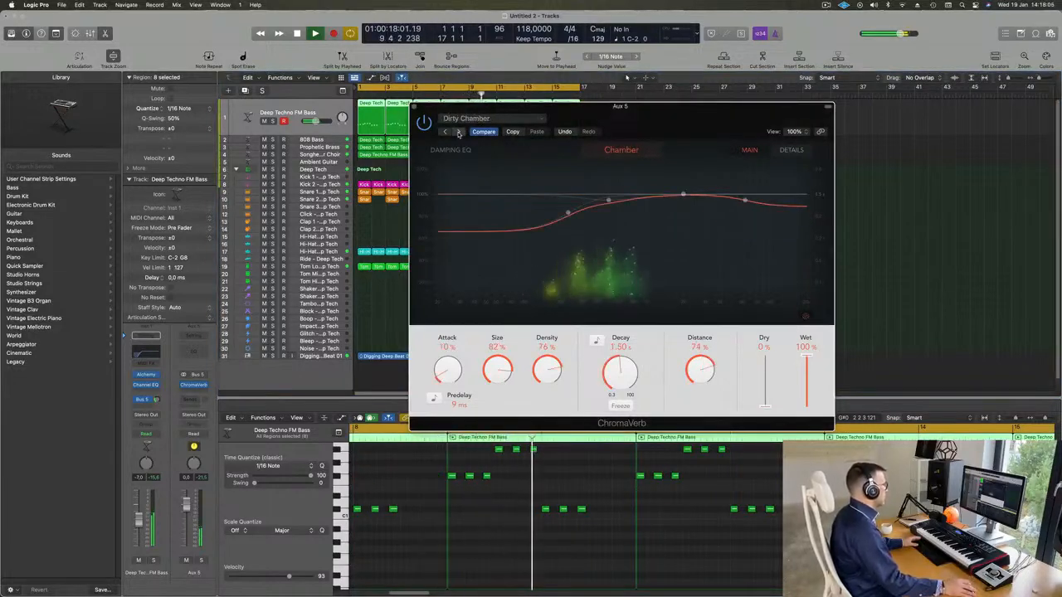
click(458, 132)
click(459, 132)
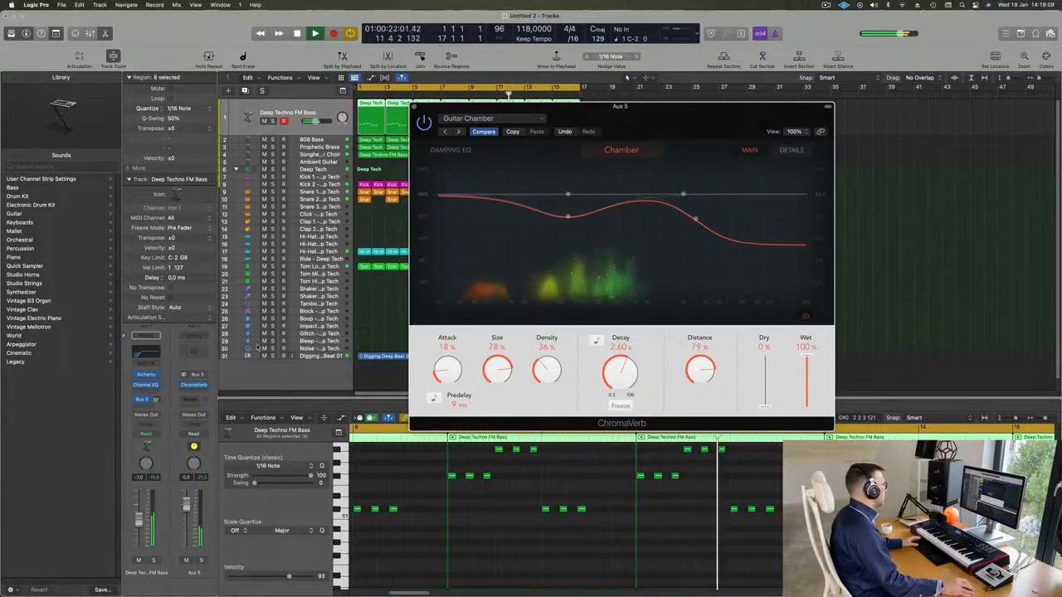
Adjust the bass's Bus 5 send and set ChromaVerb's attack to 0%, size to 79%, density to 60% and decay to 2.90 s
click(158, 400)
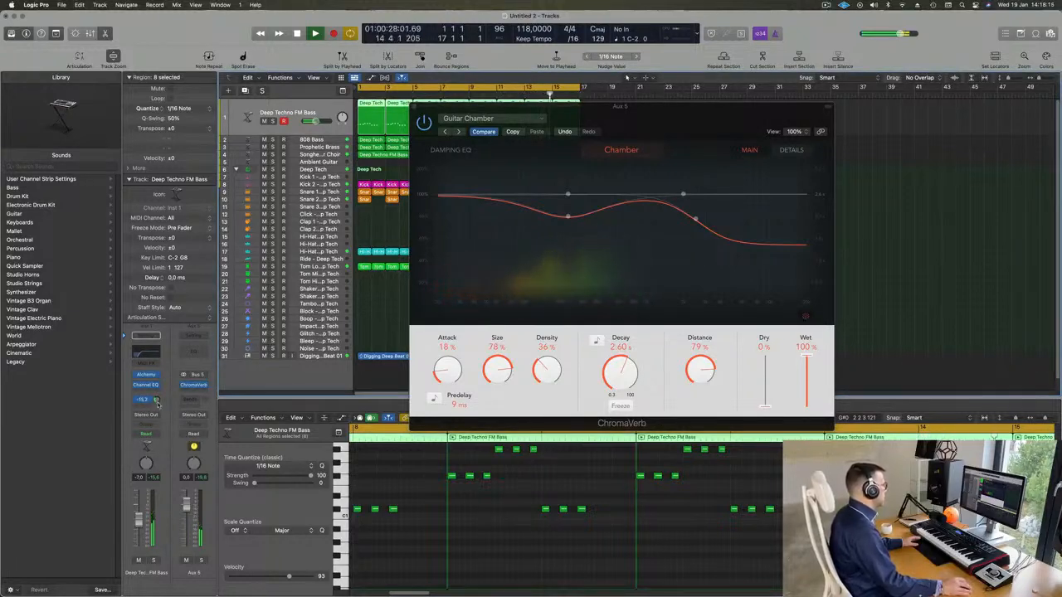
drag(450, 376, 454, 451)
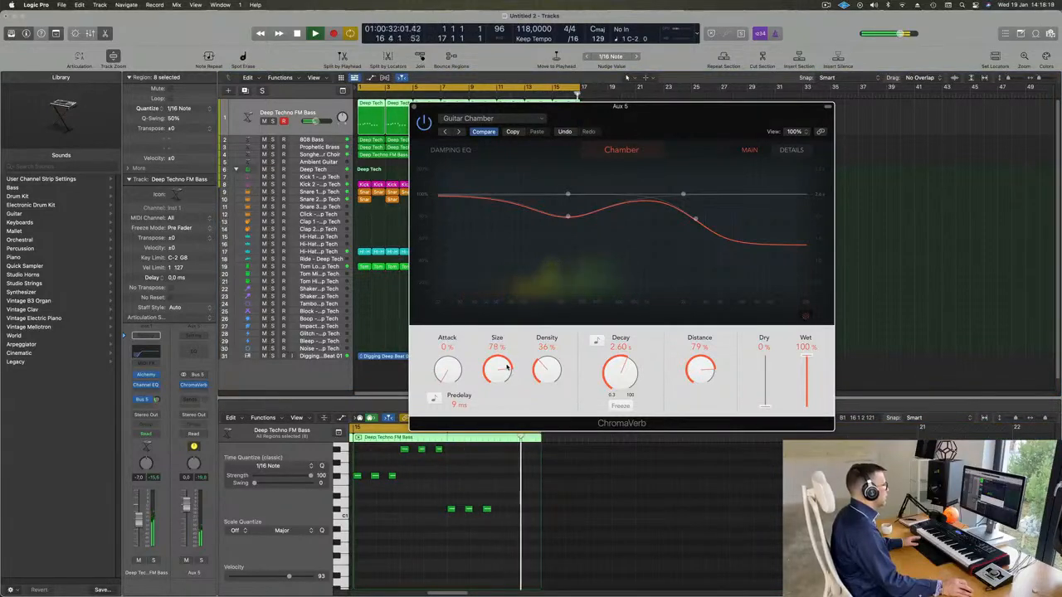
drag(507, 368, 557, 327)
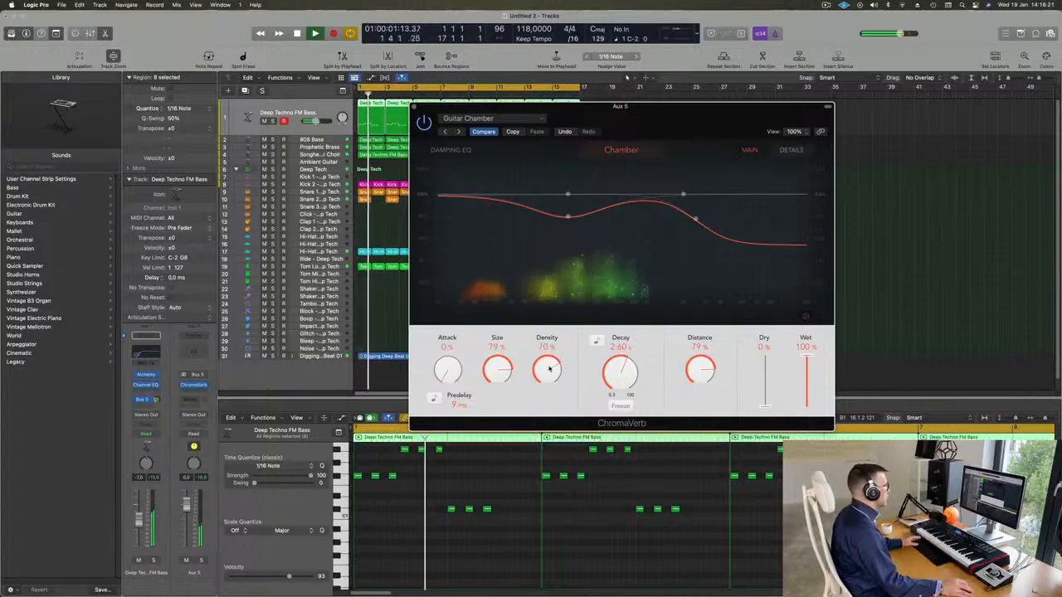
drag(549, 368, 617, 368)
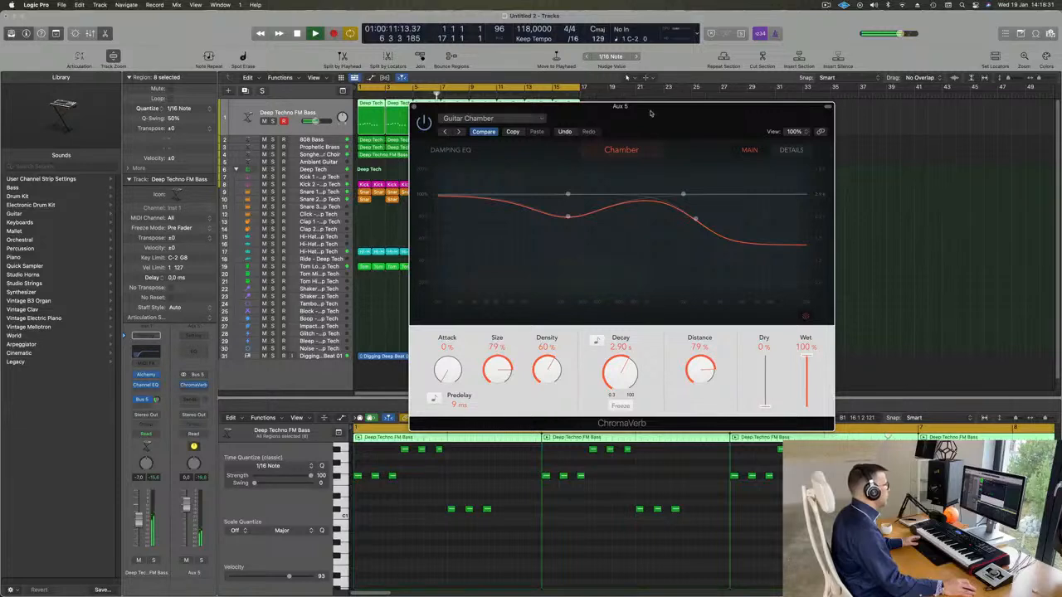
drag(651, 113, 658, 113)
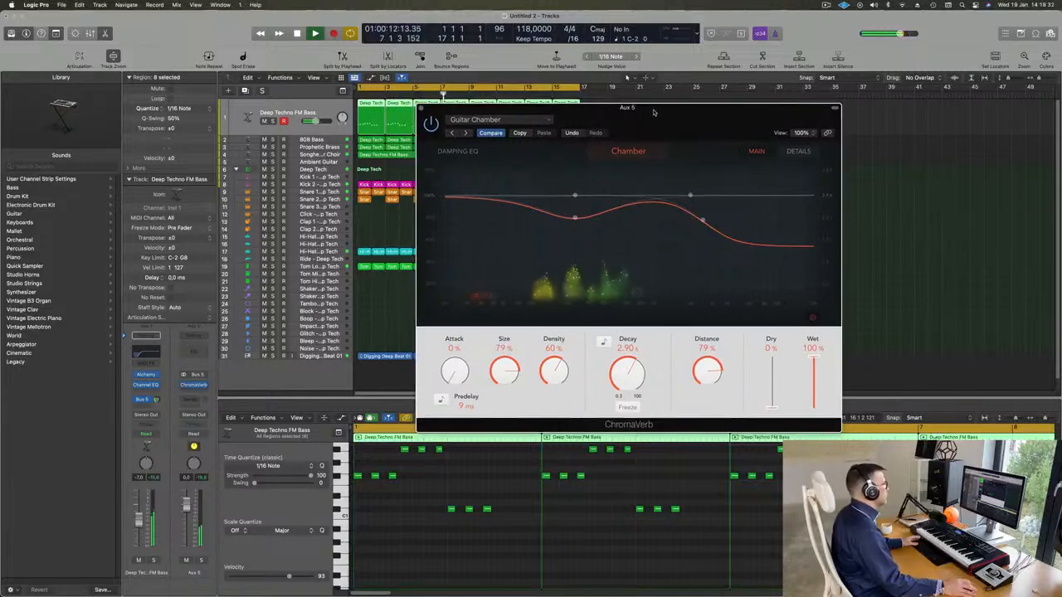
click(420, 109)
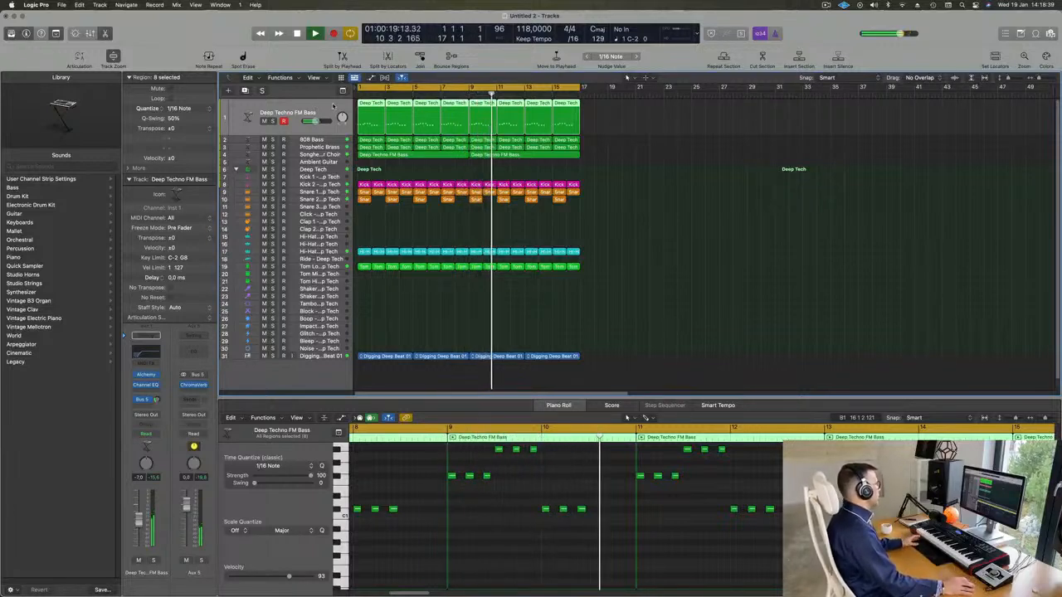
Select the 808 Bass track, replay the loop from the start and insert a Compressor on its channel
click(287, 141)
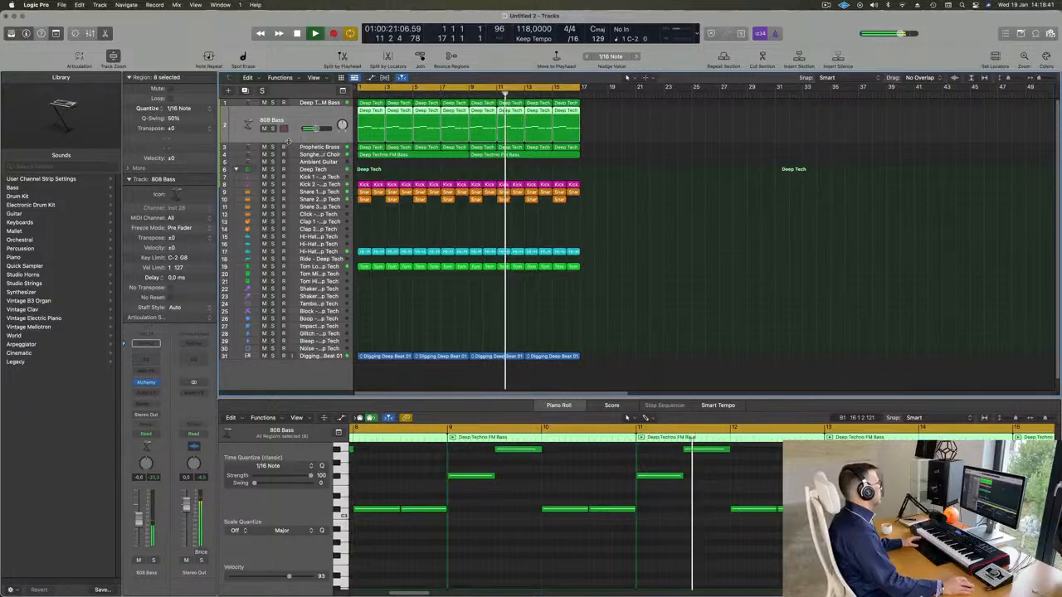
key(Return)
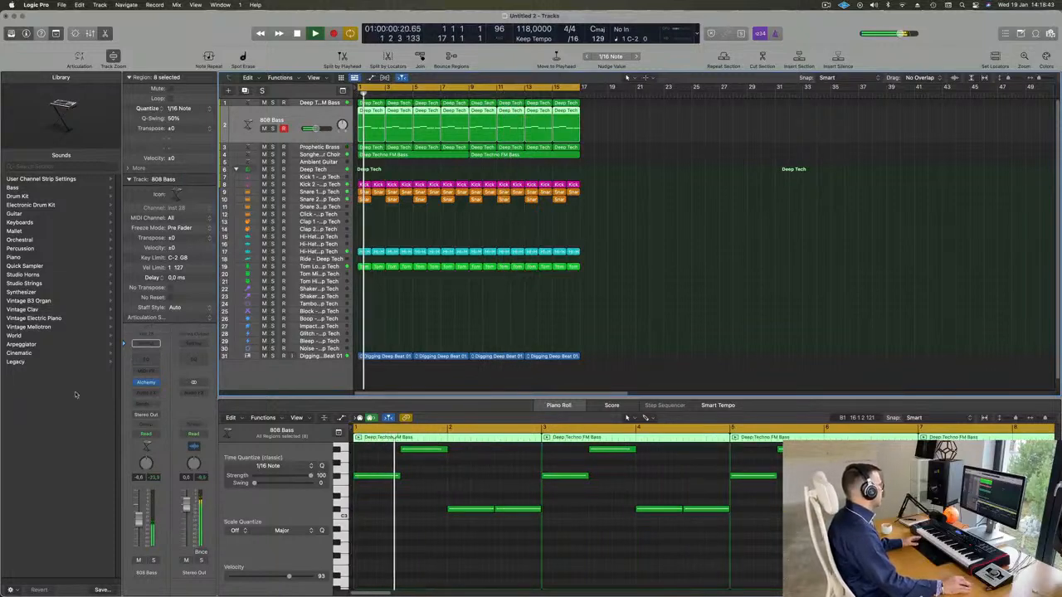
click(156, 394)
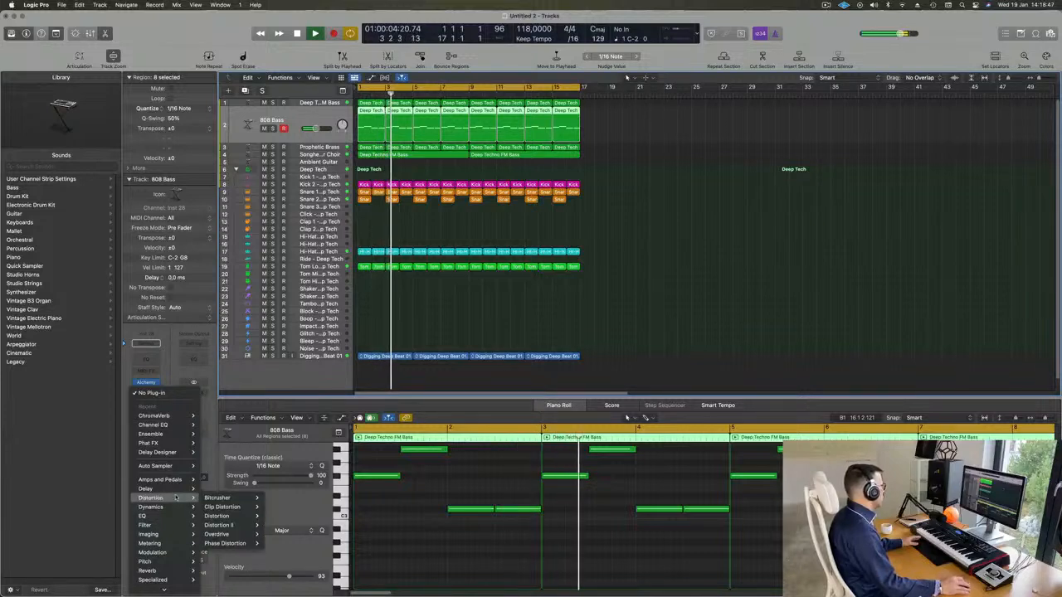
mouse_move(161, 508)
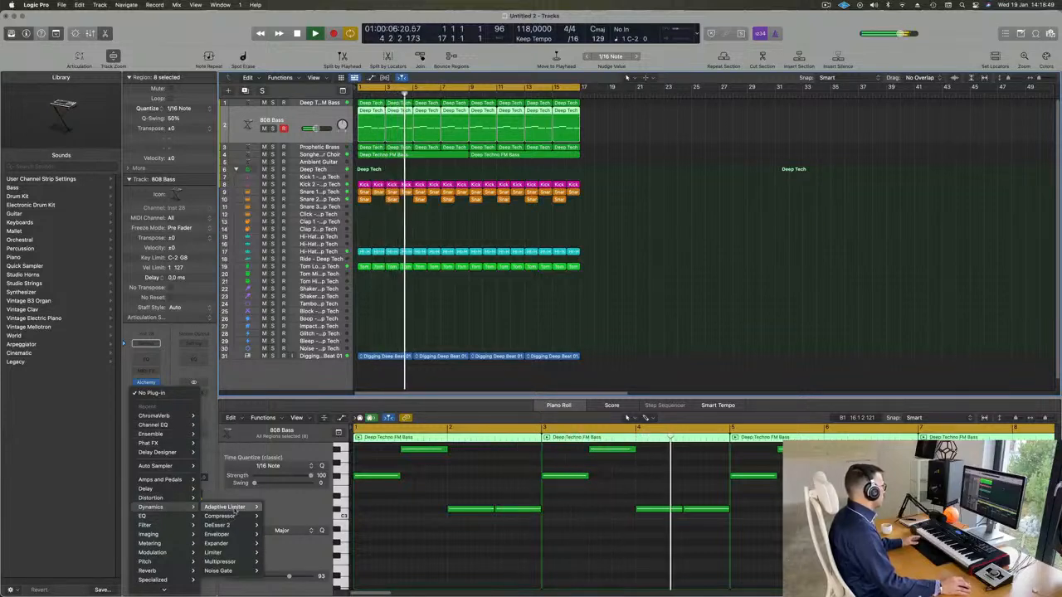
mouse_move(232, 516)
click(282, 517)
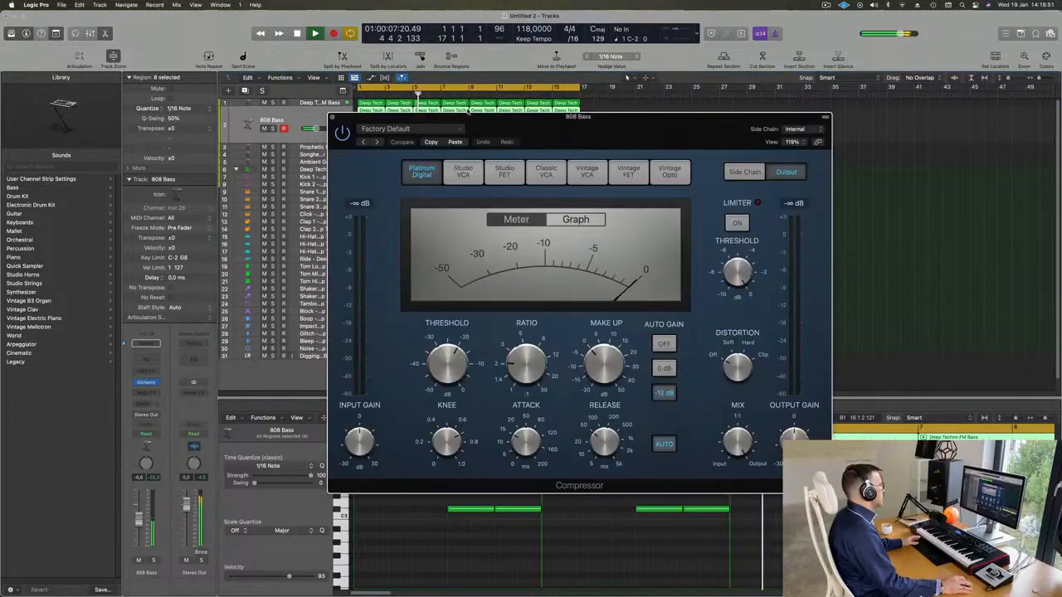
drag(607, 129, 676, 125)
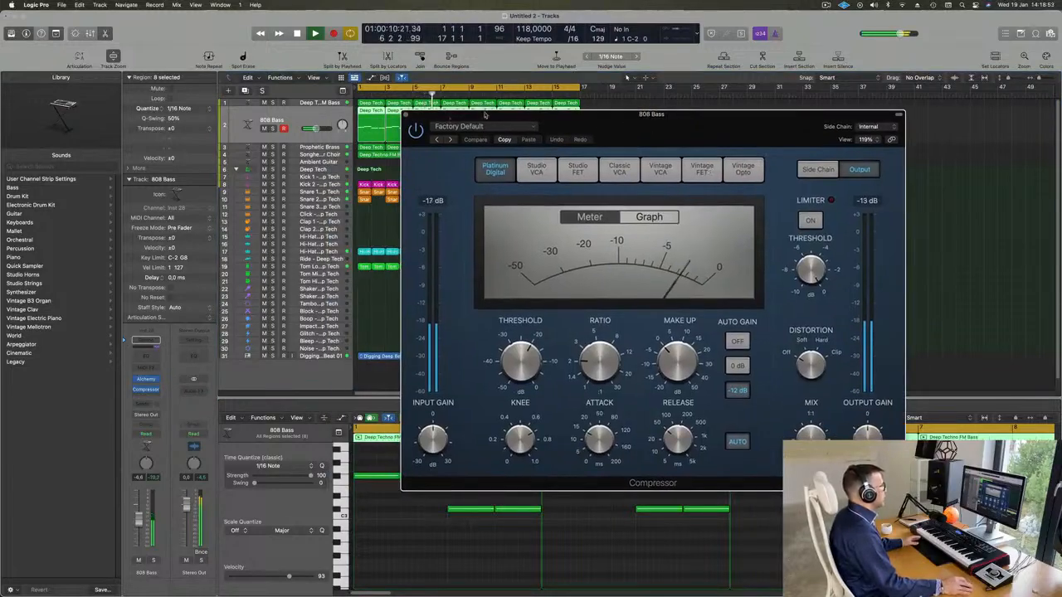
Set the compressor's side-chain source first to Kick 1, switch it to Kick 2 - Deep Tech (Inst 3), and turn off automatic release
click(867, 126)
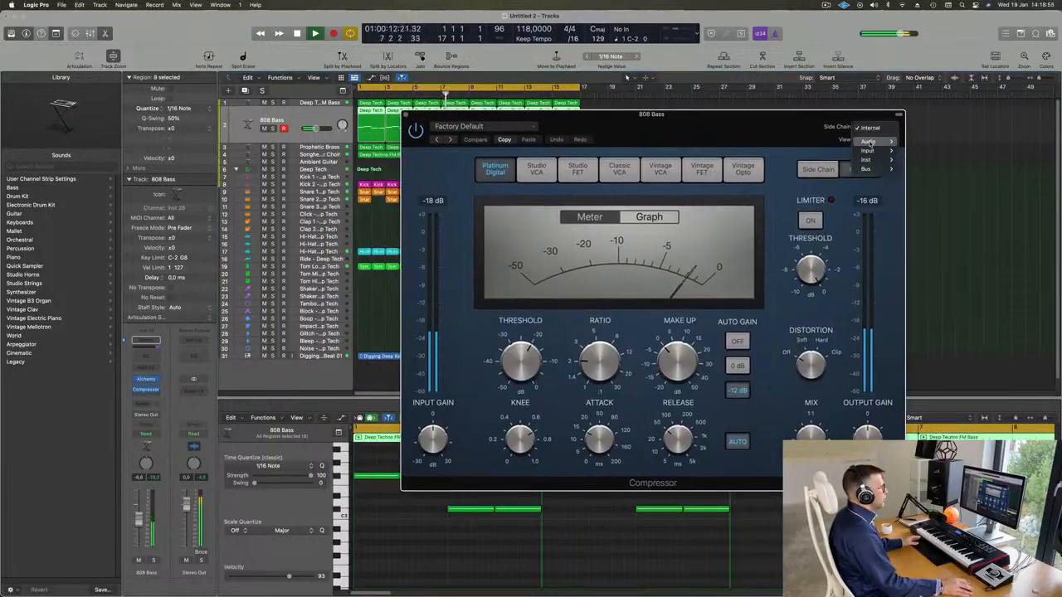
mouse_move(867, 160)
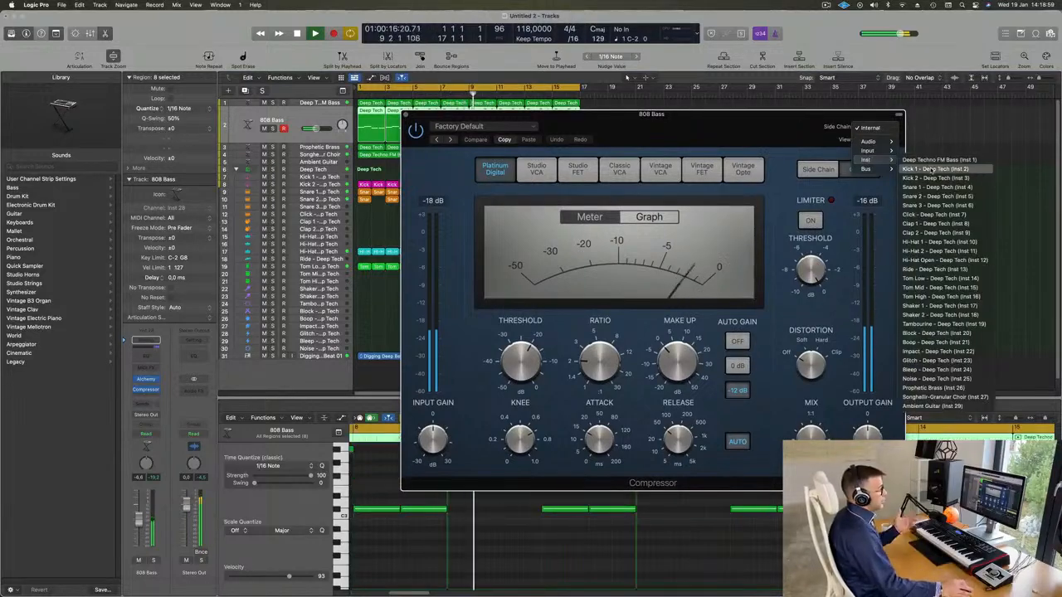
click(933, 168)
drag(759, 122, 700, 138)
click(848, 142)
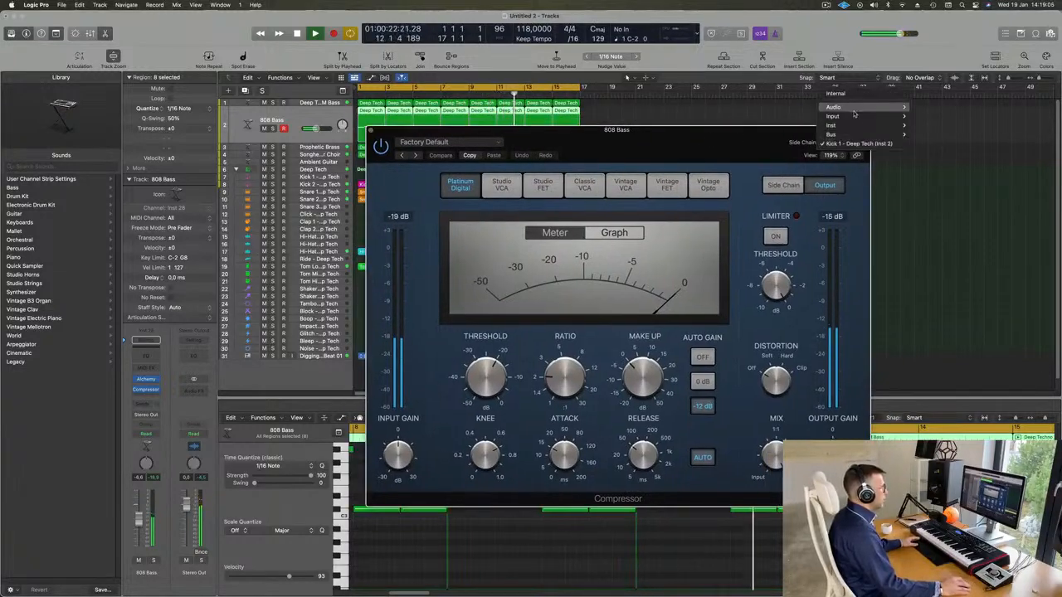
mouse_move(857, 126)
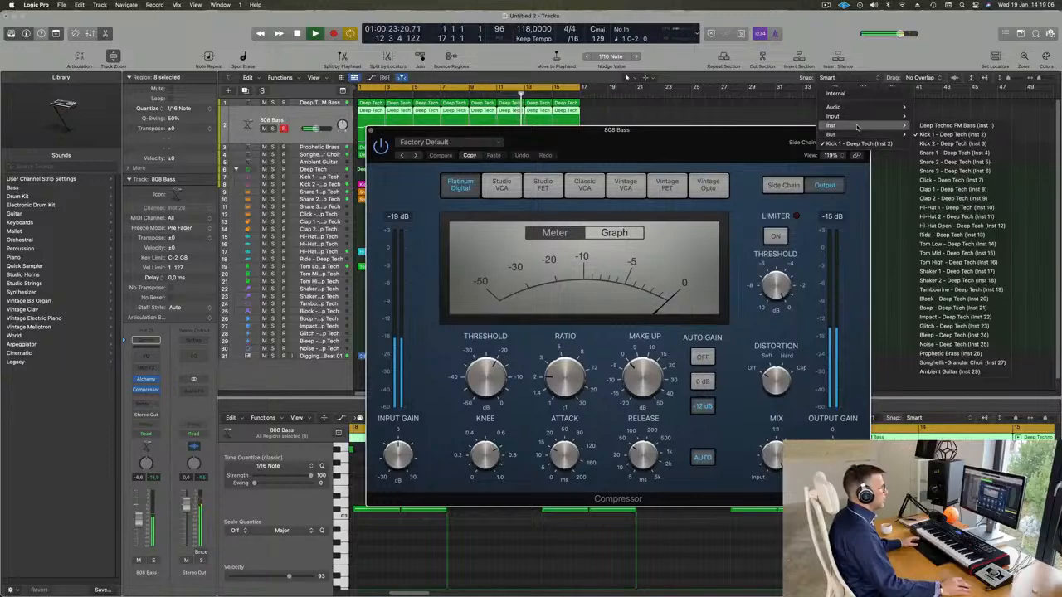
click(953, 144)
drag(720, 140, 780, 130)
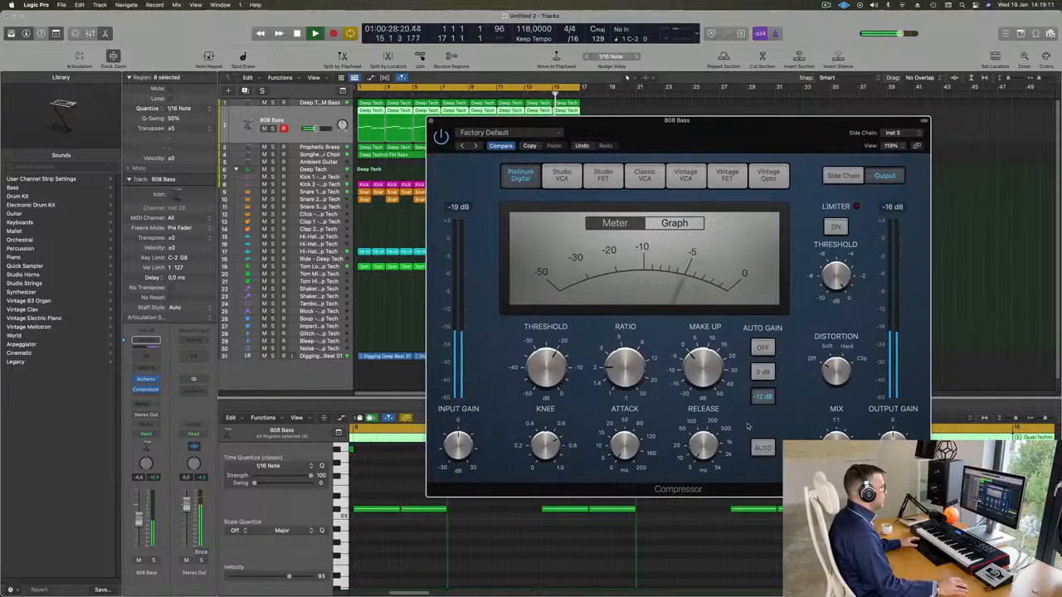
Set the 808 Bass compressor's ratio to 4.2:1, raise its threshold and close the plug-in window
drag(628, 347, 628, 334)
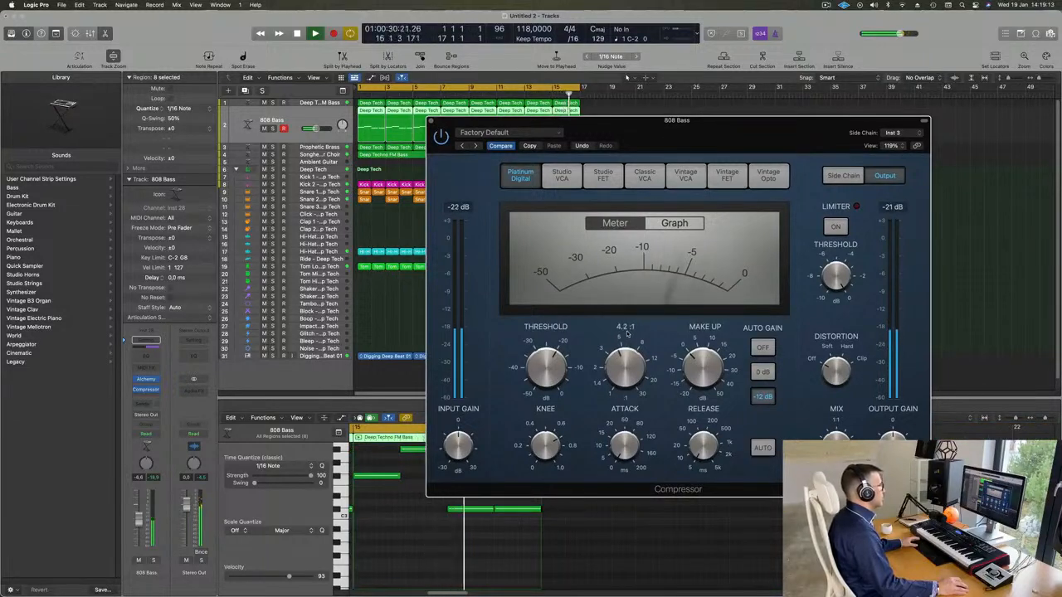
drag(552, 356, 559, 338)
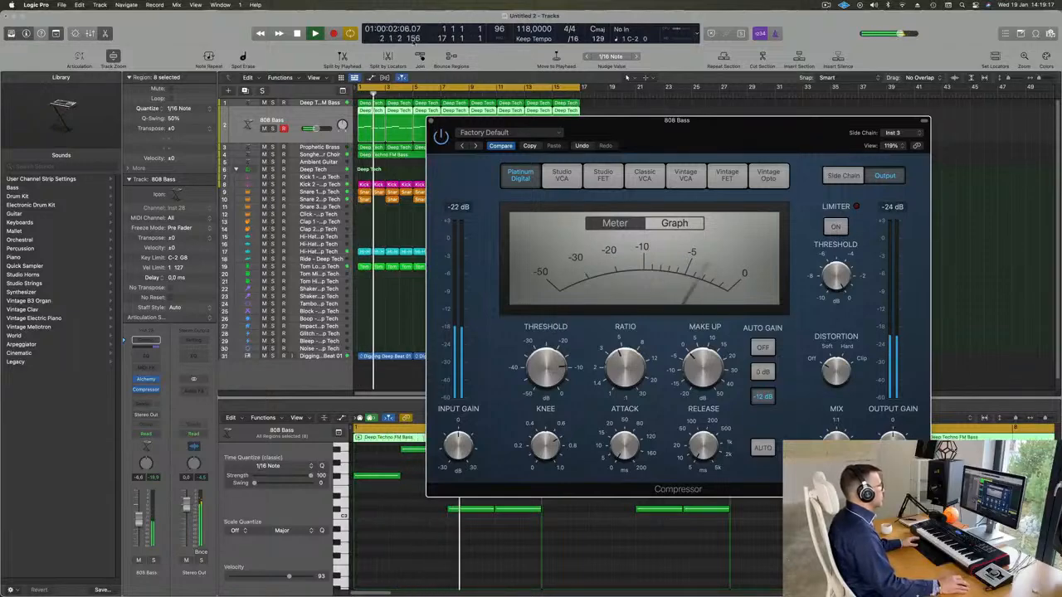
click(430, 121)
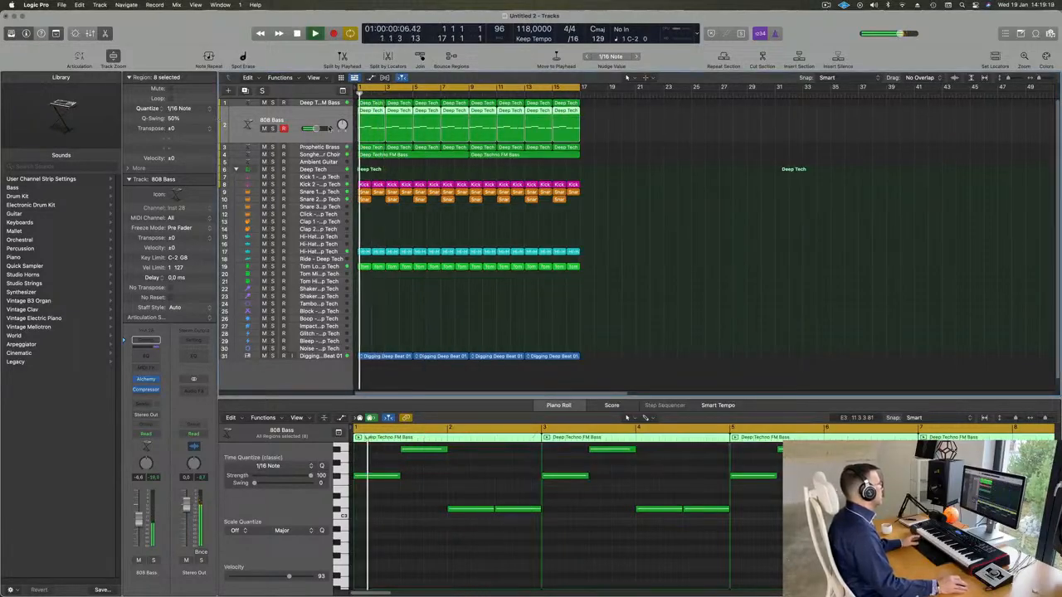
Solo the 808 Bass track, compare it with the compressor bypassed, and lower the compressor's threshold slightly
click(273, 128)
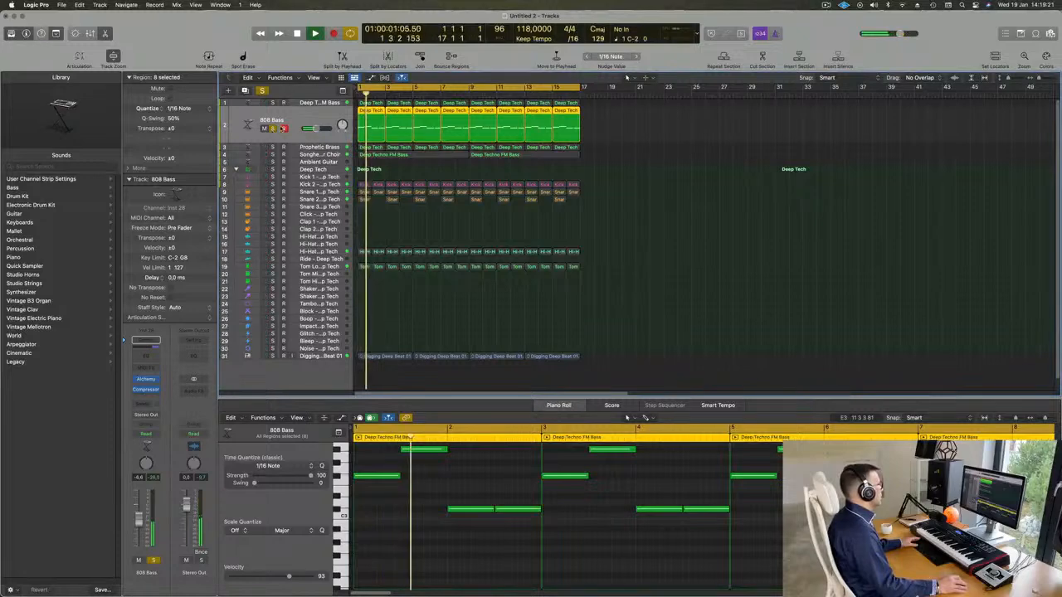
click(146, 379)
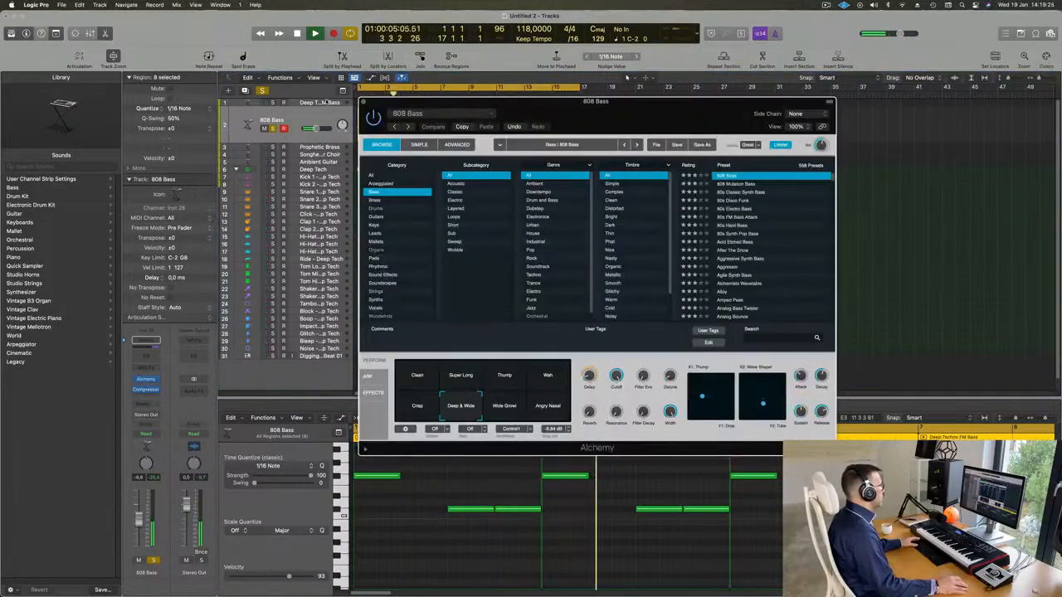
click(146, 380)
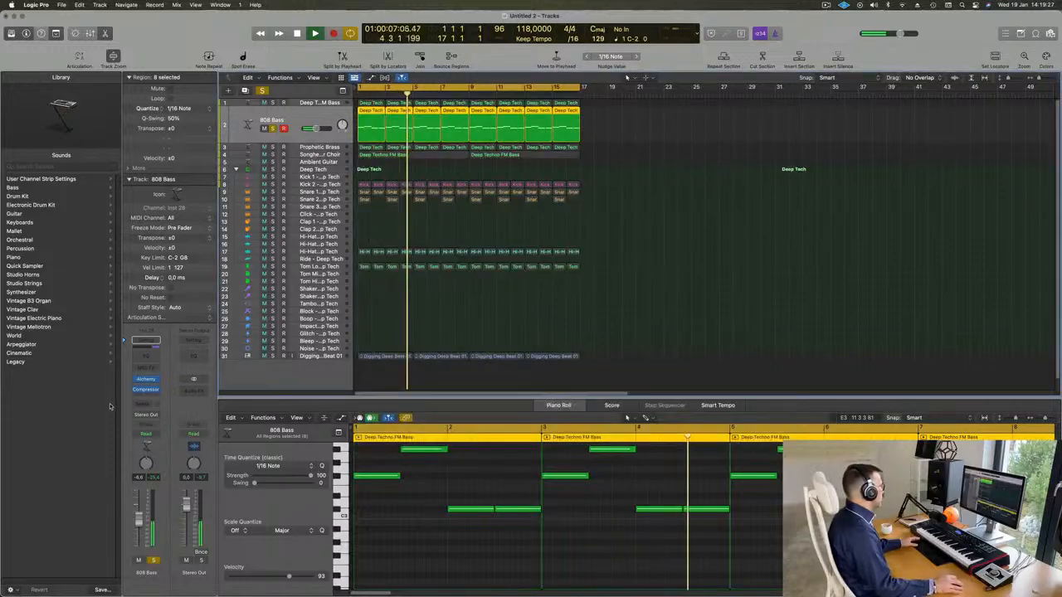
click(147, 390)
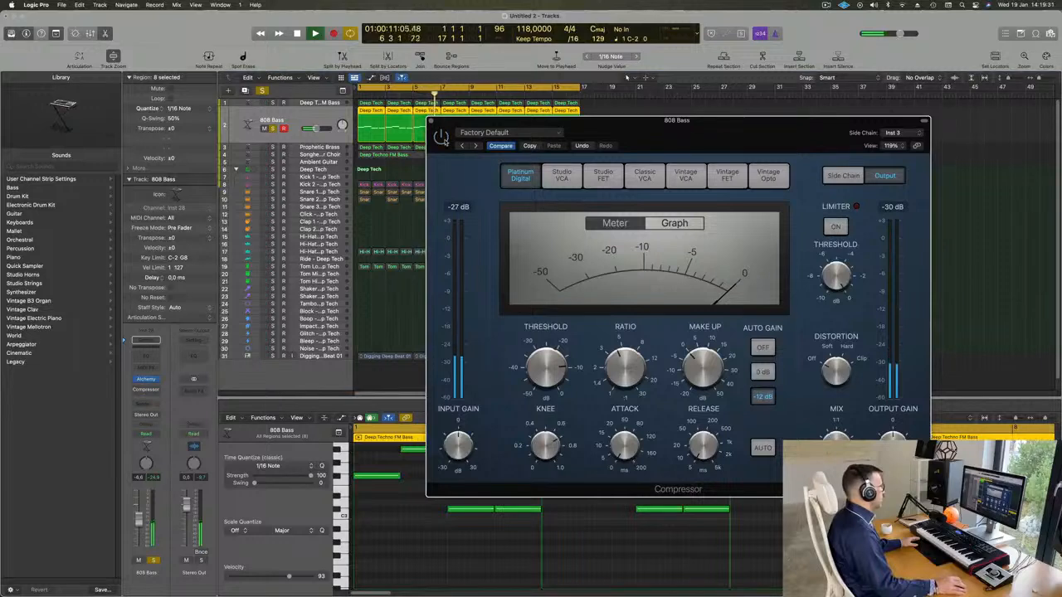
key(space)
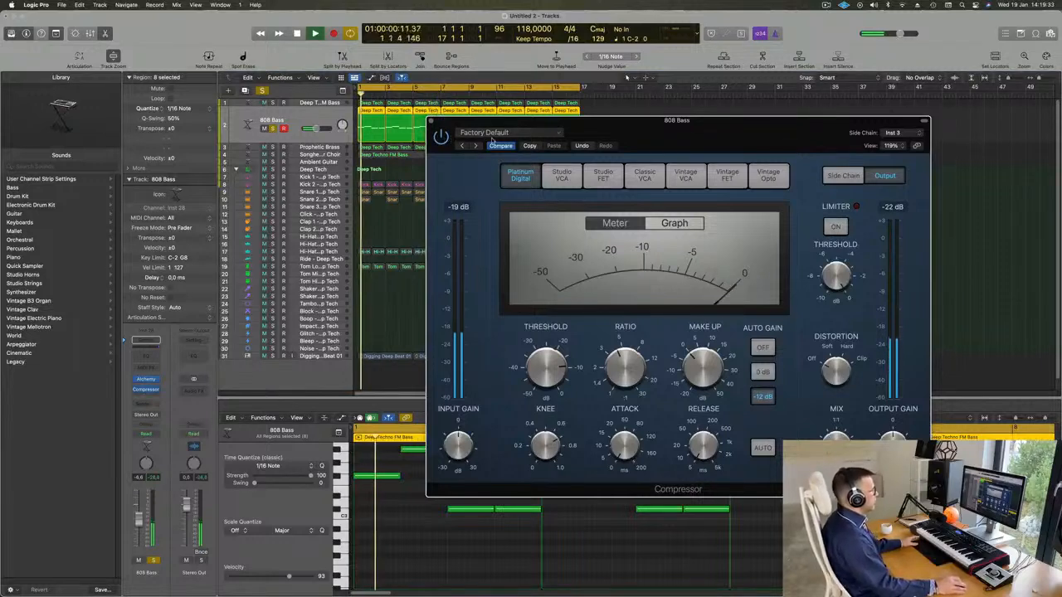
drag(548, 364, 548, 368)
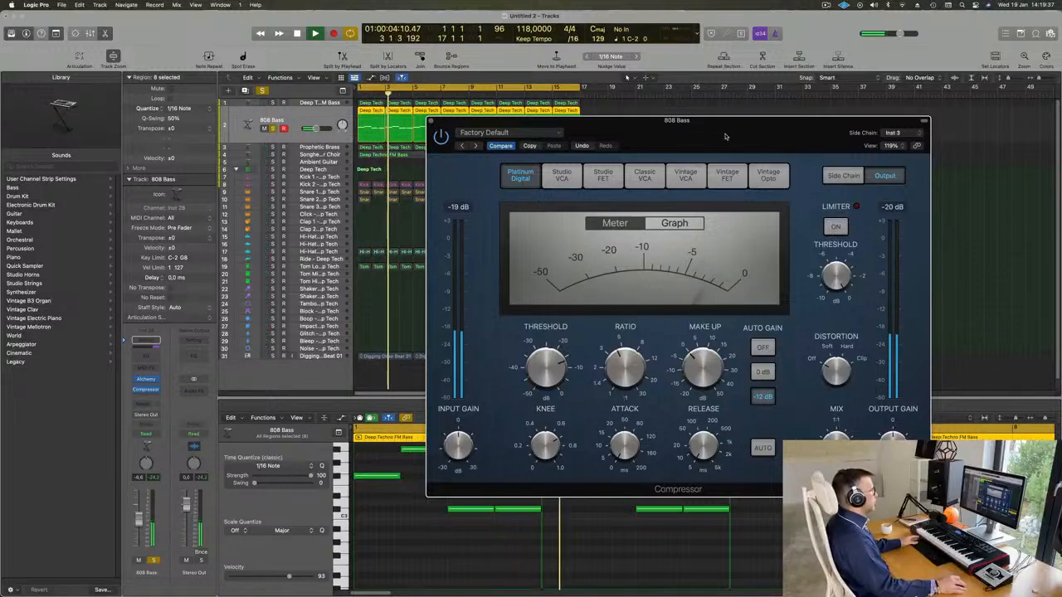
drag(502, 122, 474, 127)
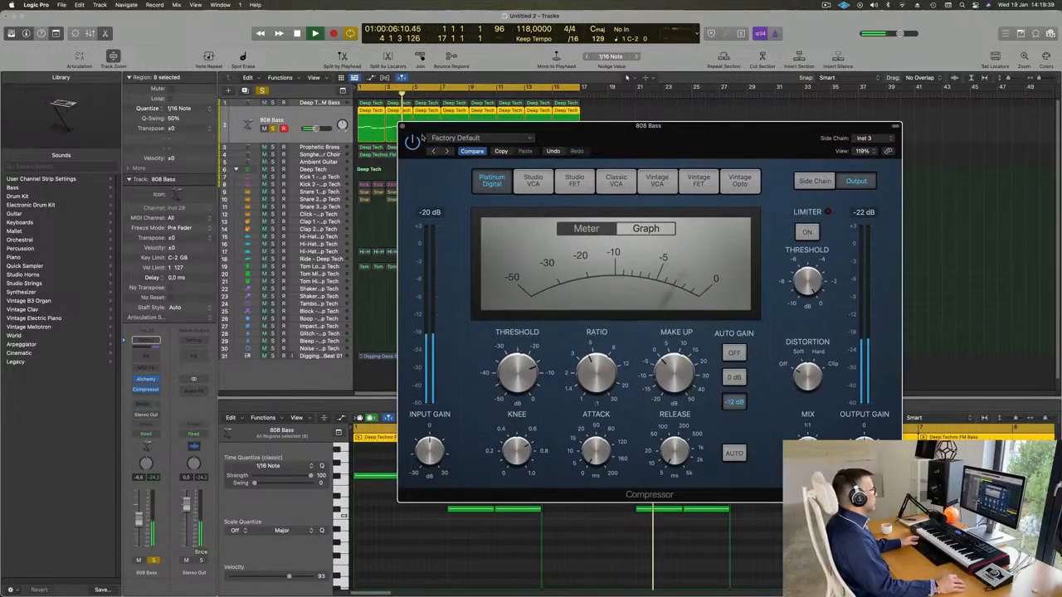
click(402, 127)
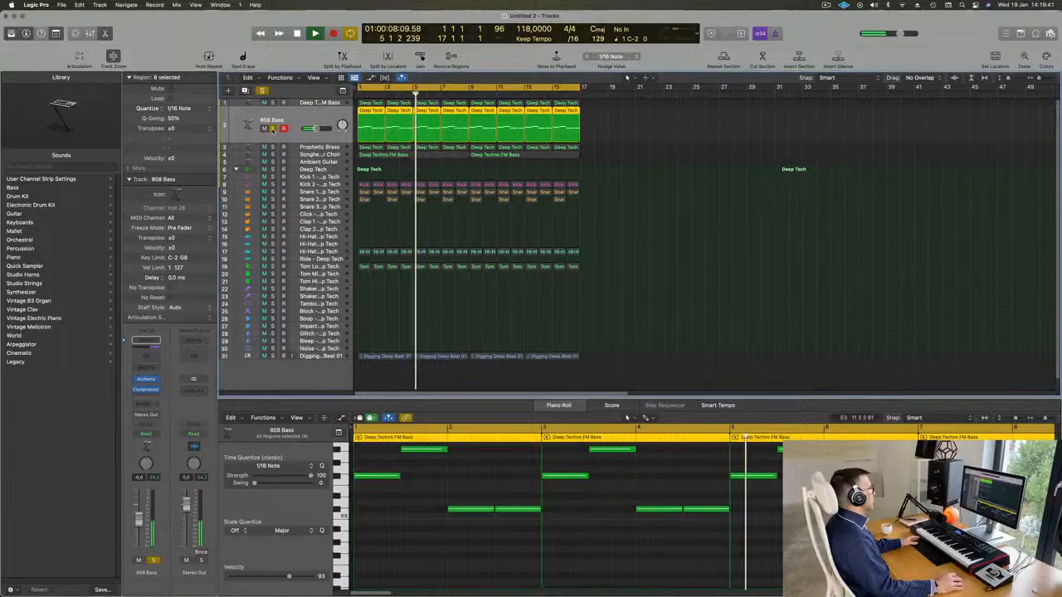
Unsolo the 808 Bass track and replay the full loop from the beginning
click(272, 129)
key(space)
key(space)
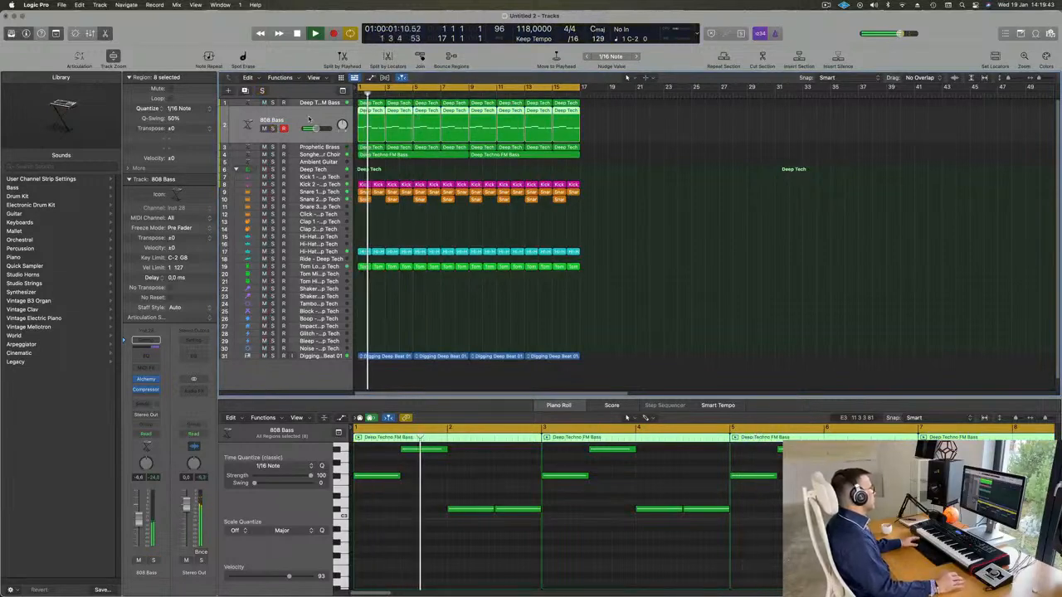
key(Return)
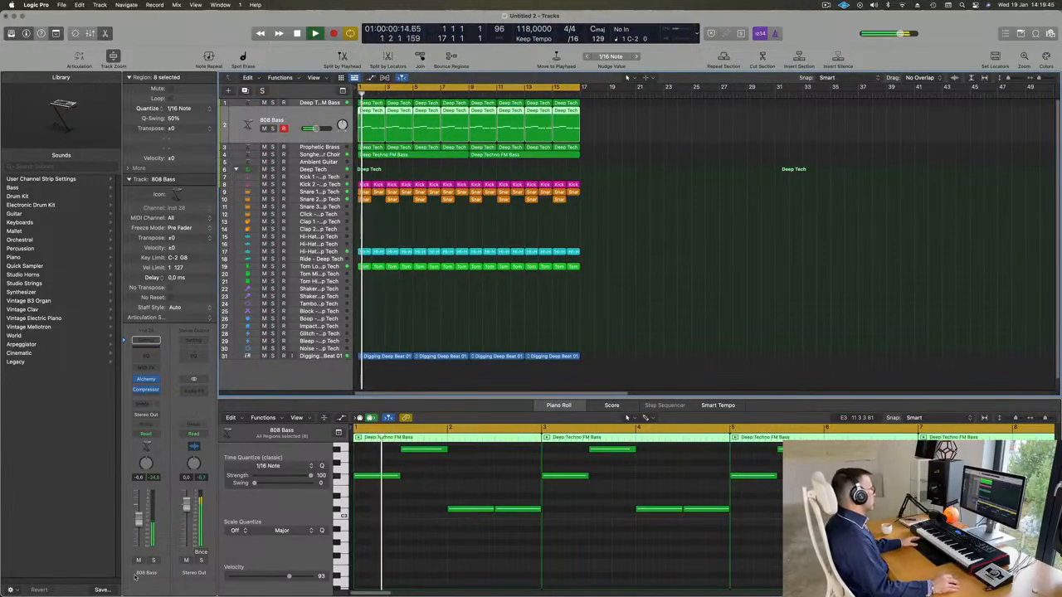
Compare the mix with the 808 Bass muted and unmuted, and raise the track's volume slightly
click(139, 562)
click(139, 562)
key(Return)
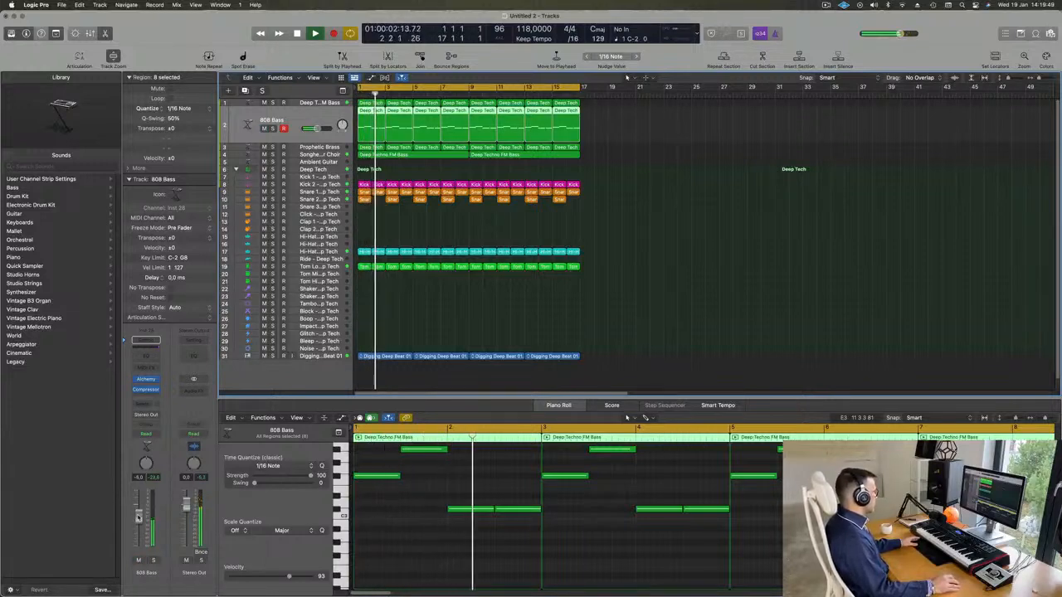
key(Return)
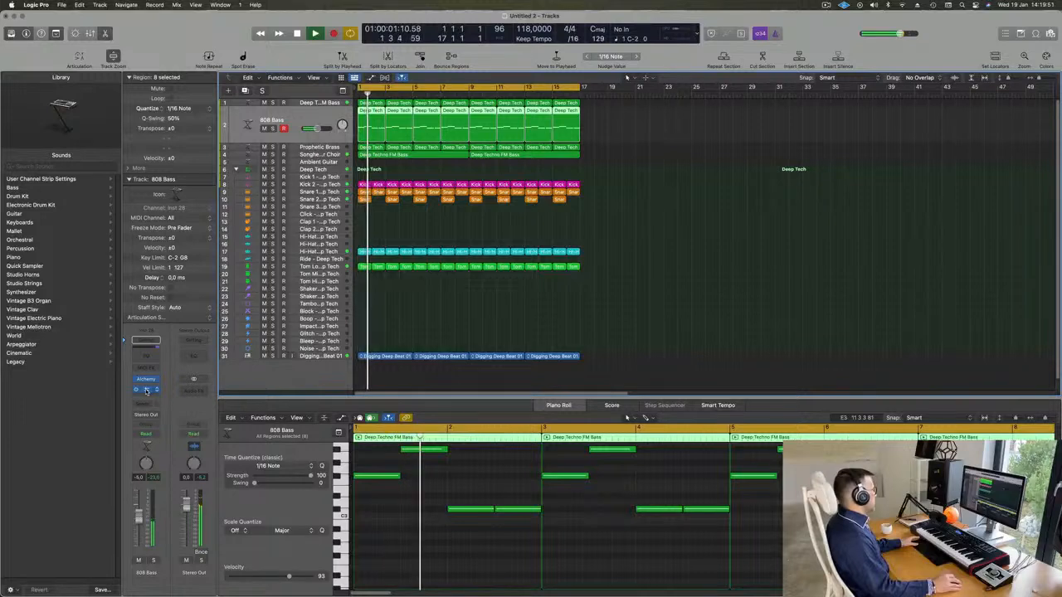
key(Return)
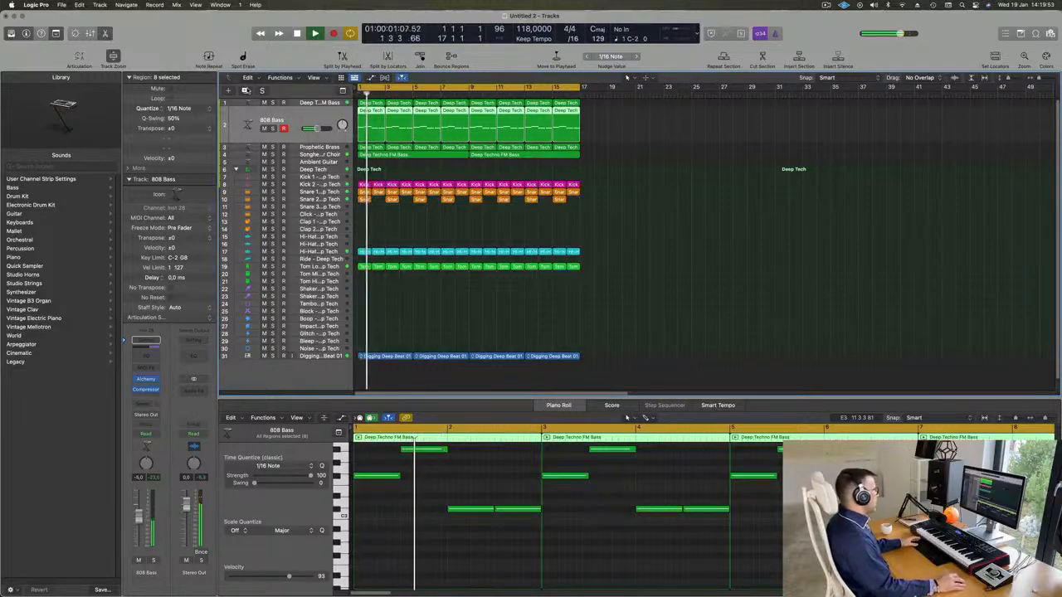
Duplicate the 808 Bass track with its channel settings and copy all its regions onto the new track
key(super+d)
click(384, 122)
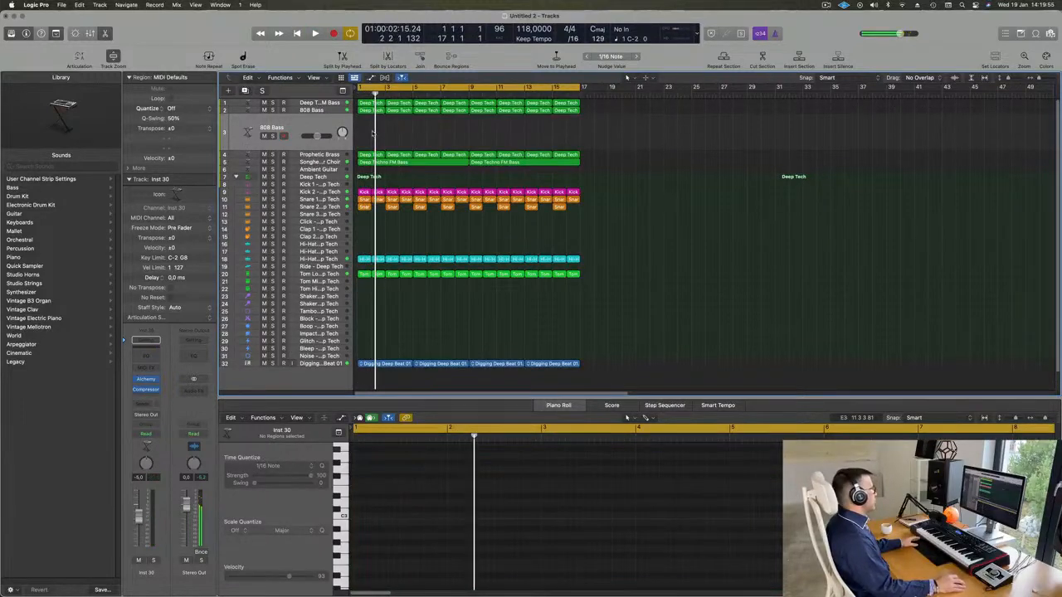
drag(373, 132, 481, 116)
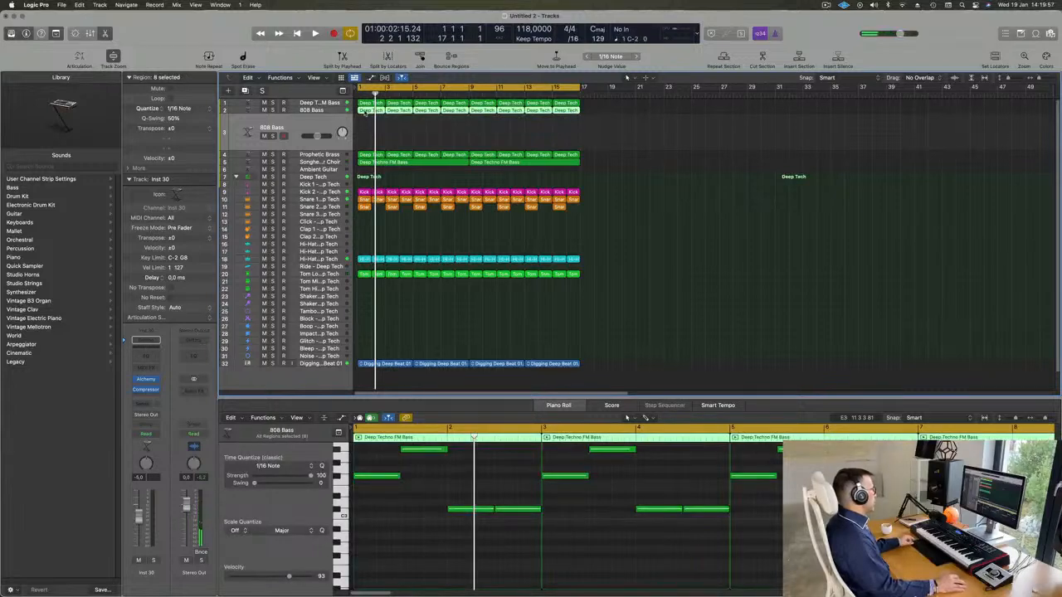
drag(366, 111, 366, 133)
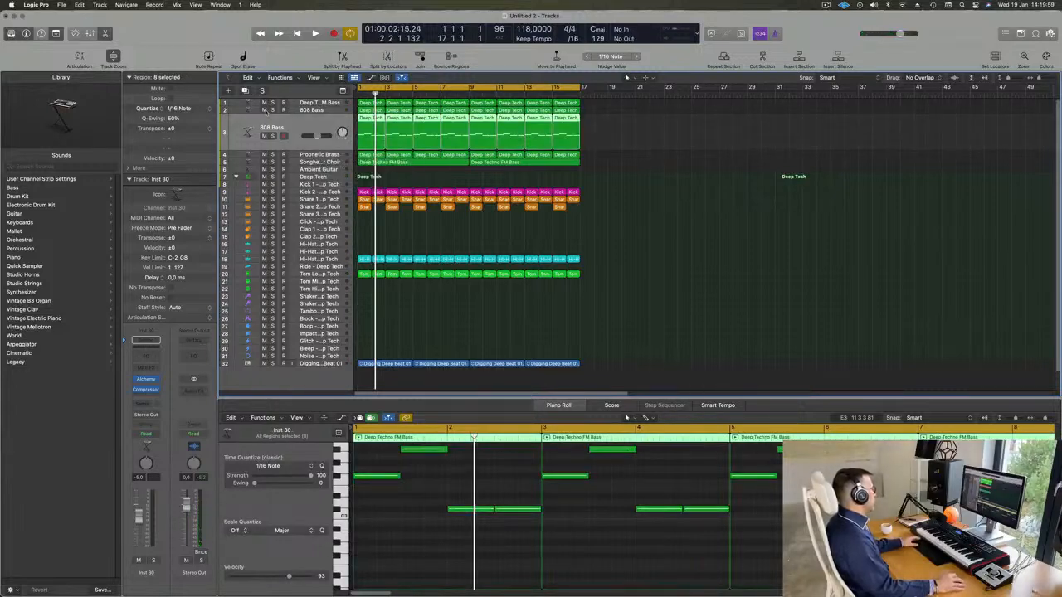
Mute the original 808 Bass track and briefly play the loop from the start
click(265, 110)
key(space)
key(space)
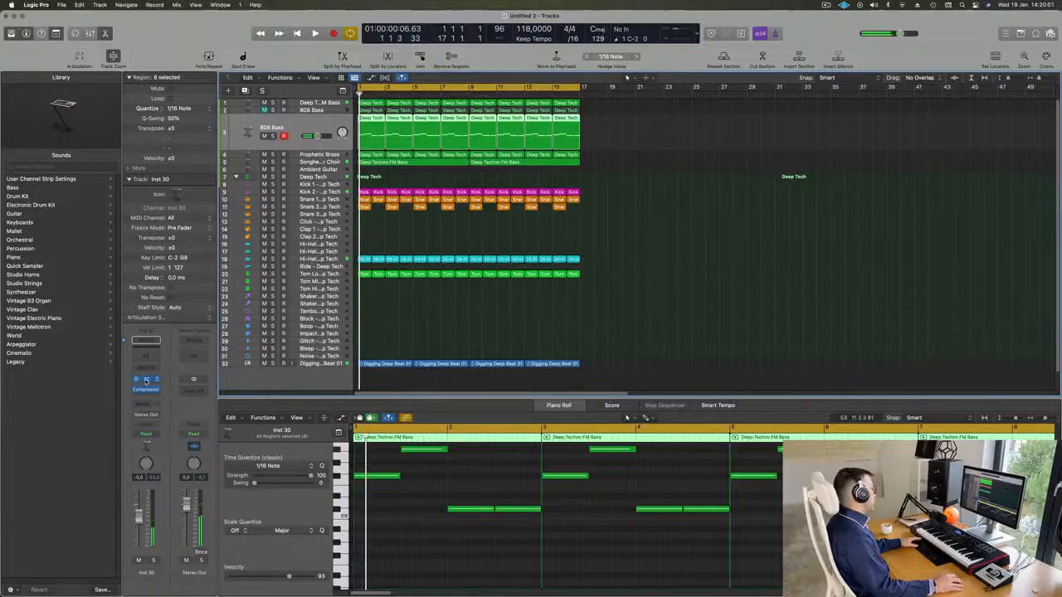
Search Alchemy's bass presets for "ree" on the duplicated track, load Roaring Reese and lower the track's volume to -12.6 dB
click(145, 380)
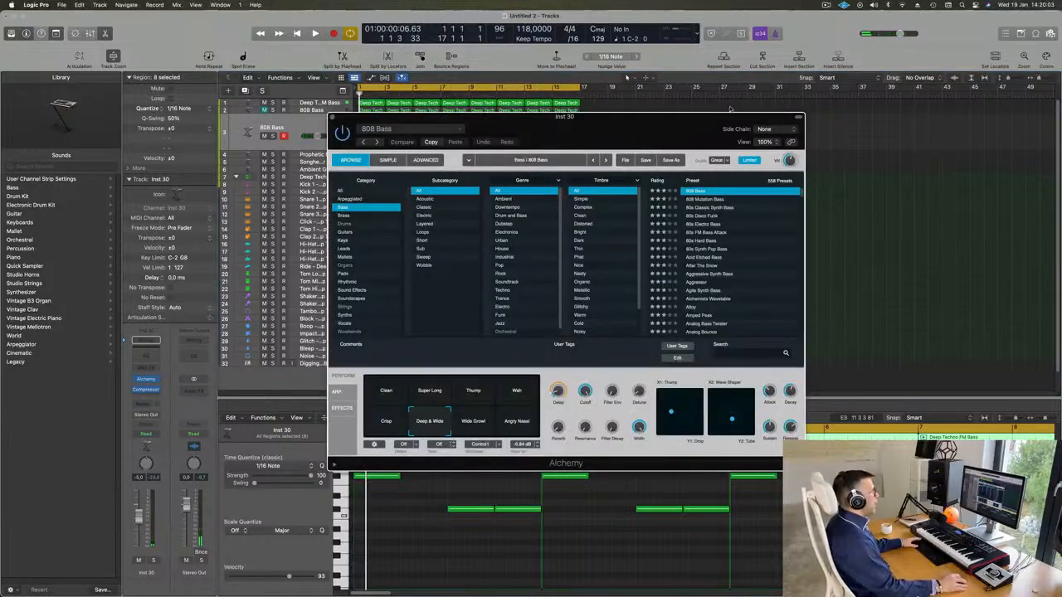
drag(689, 126, 663, 117)
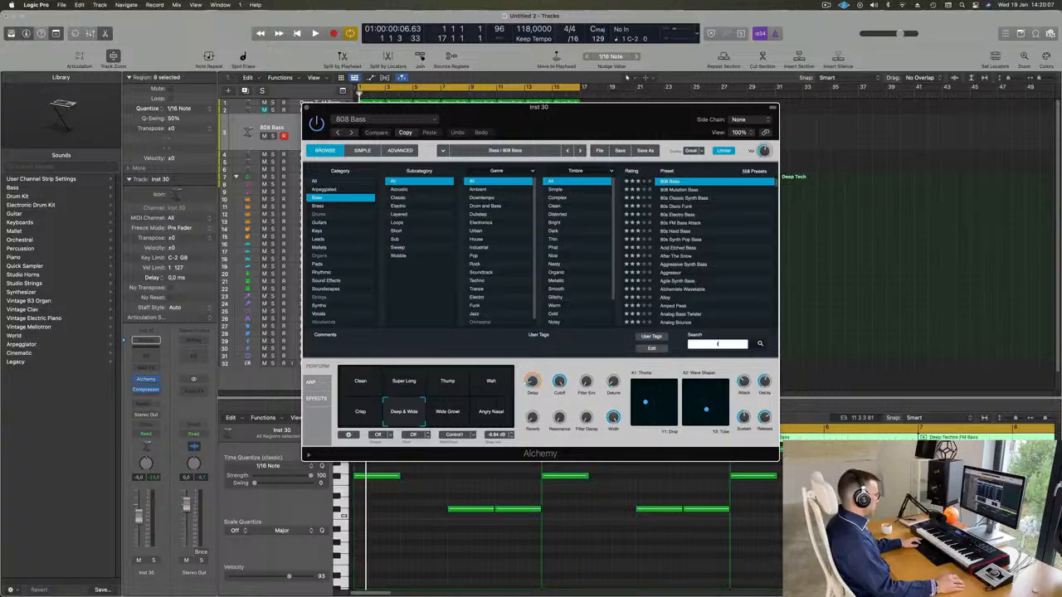
text(ree)
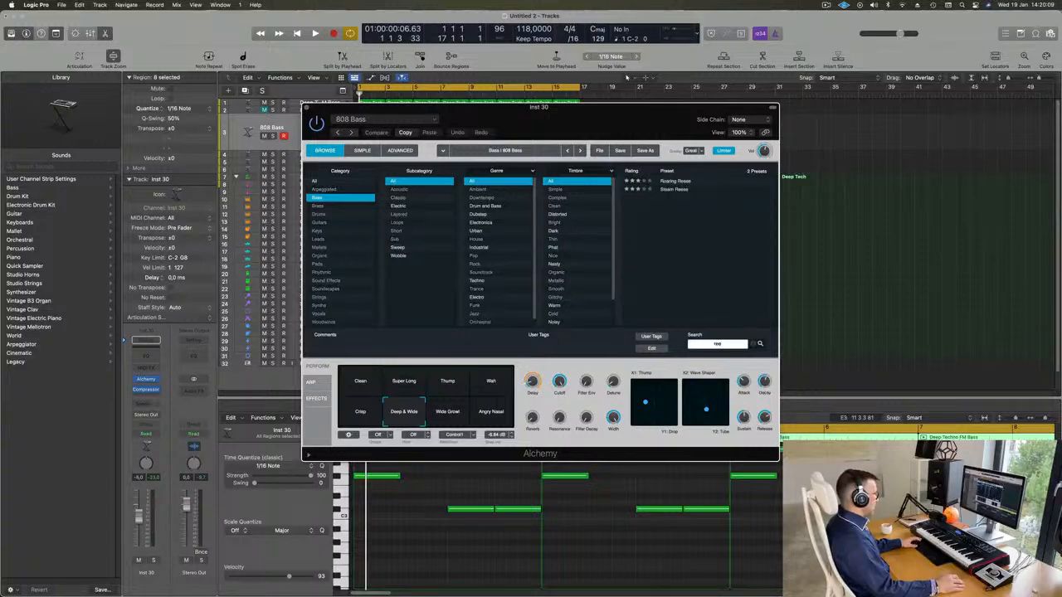
click(686, 181)
drag(687, 107, 868, 176)
key(space)
drag(317, 136, 311, 136)
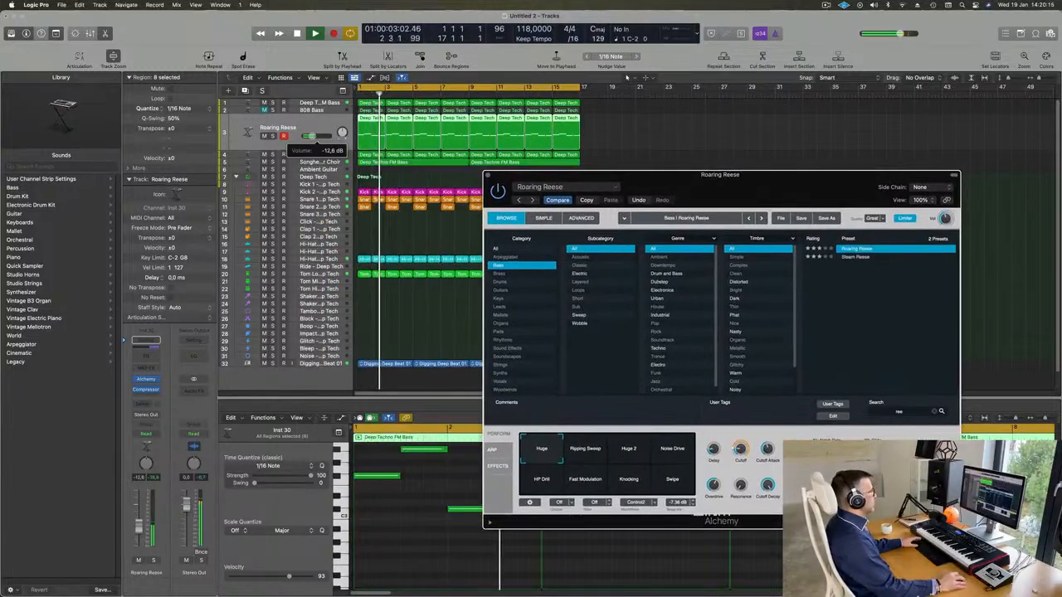
Audition the Roaring Reese performance snapshots in Alchemy while the loop plays and settle on Knocking
drag(795, 186, 803, 102)
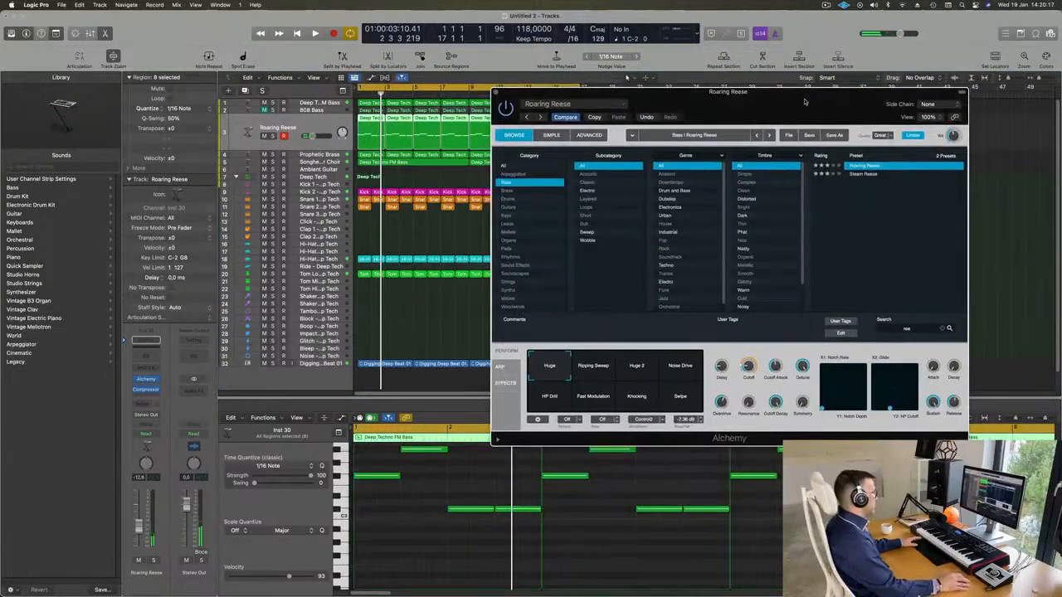
click(596, 372)
click(636, 370)
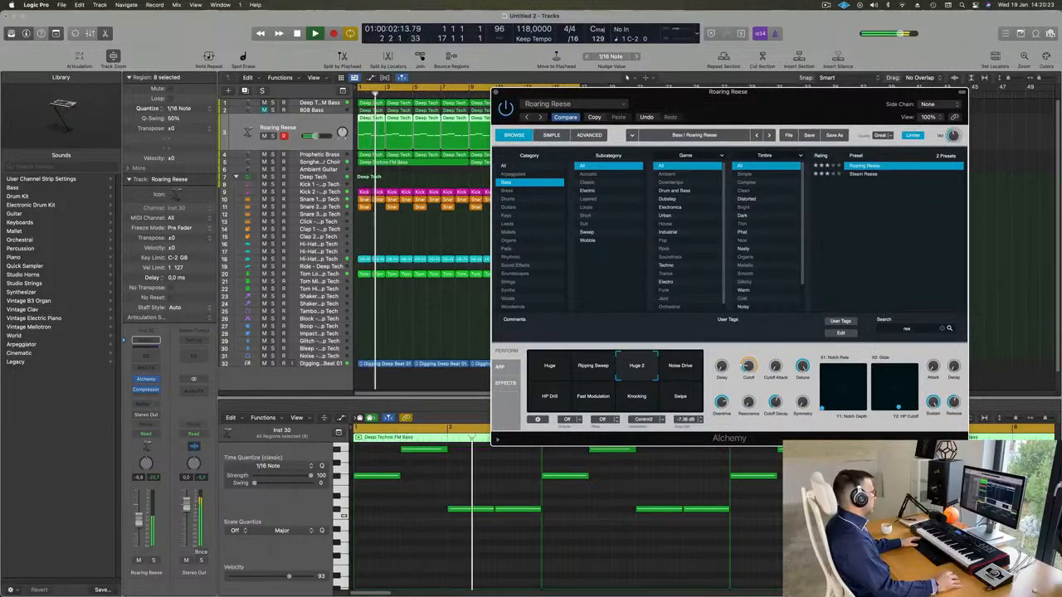
click(691, 372)
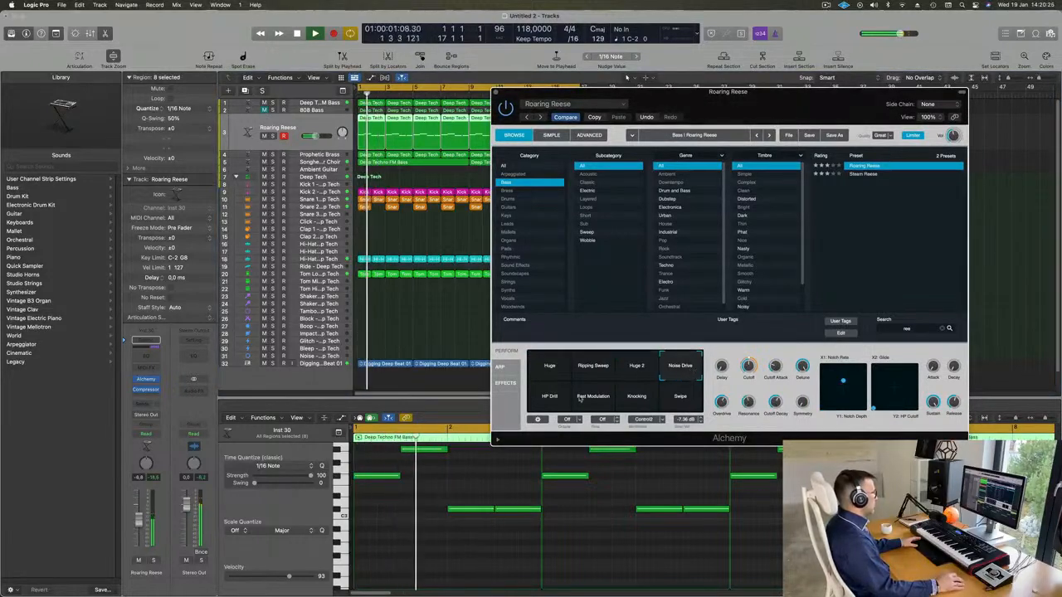
click(554, 400)
click(588, 401)
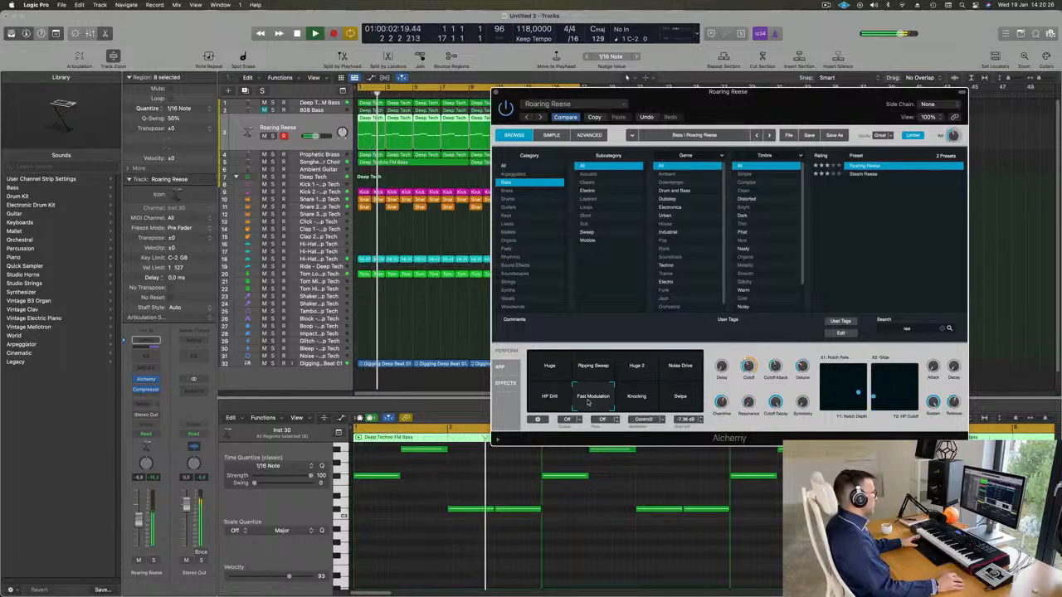
click(637, 402)
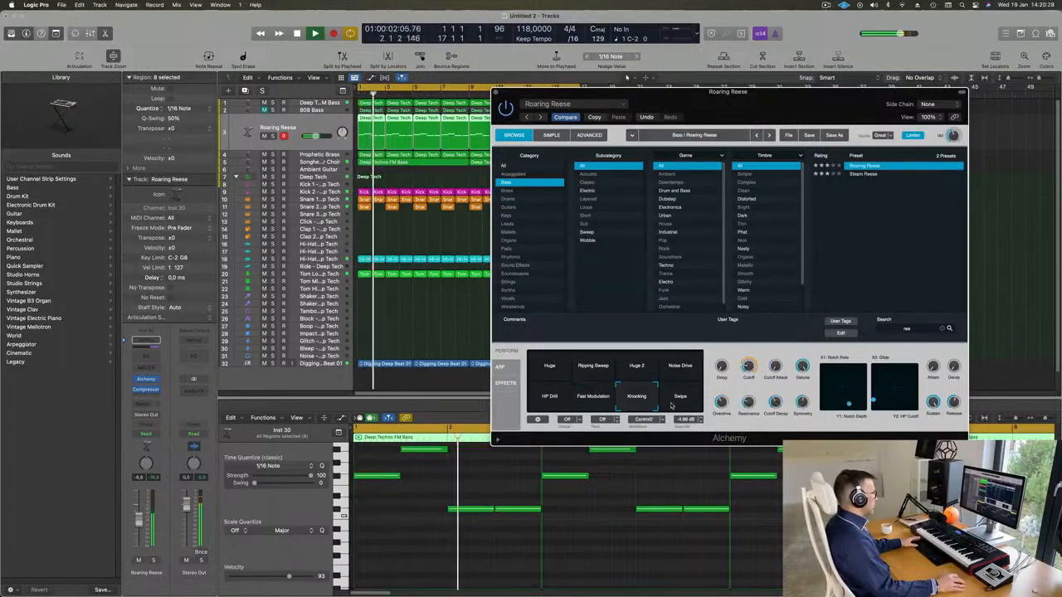
click(673, 405)
click(640, 405)
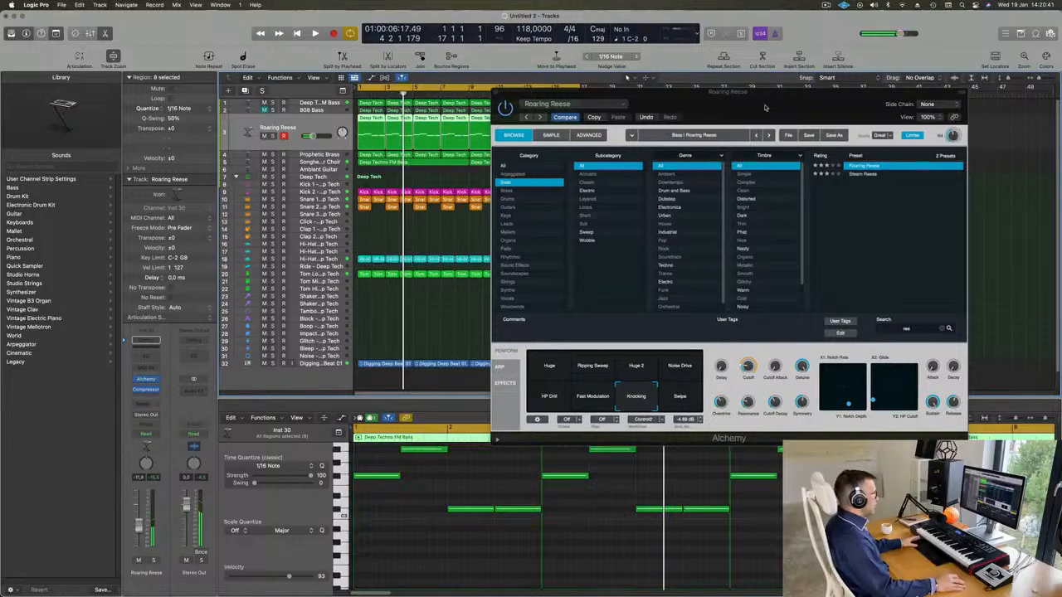
Close the Alchemy window and check the Roaring Reese track briefly soloed, playing from the loop's start
drag(773, 103, 720, 165)
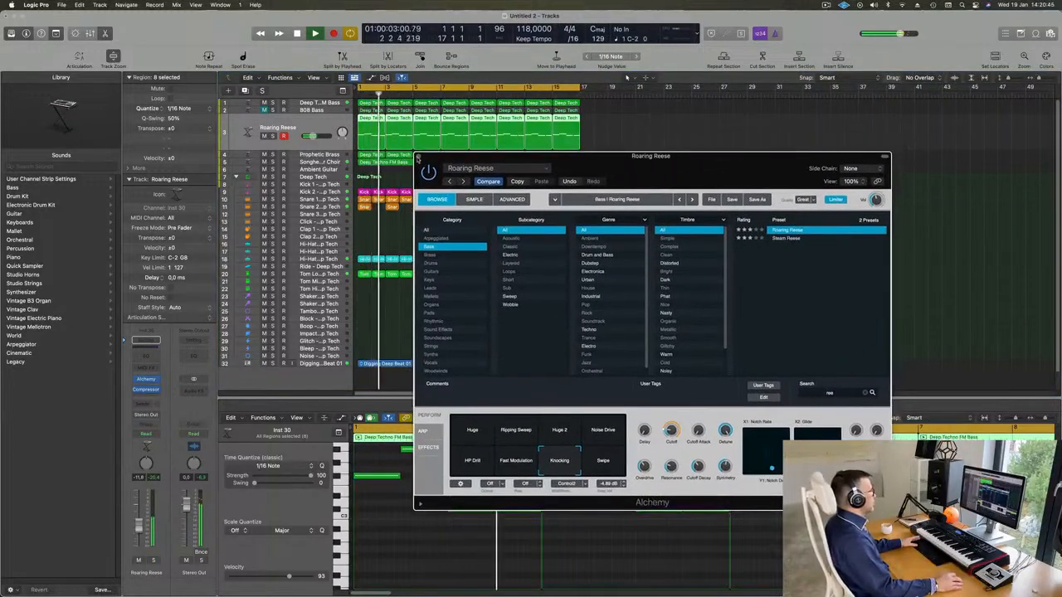
key(super+w)
click(692, 293)
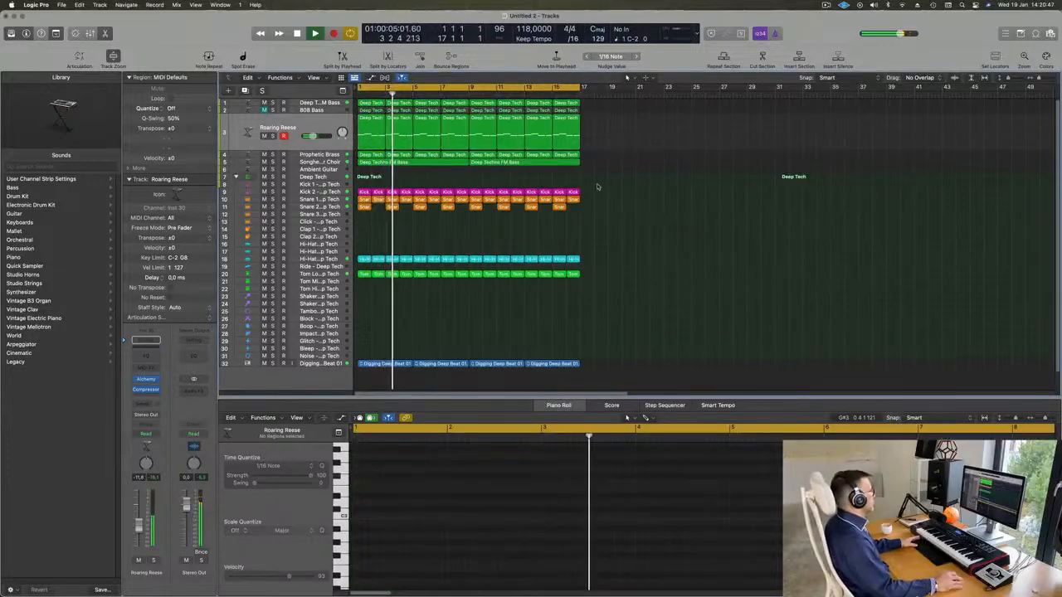
key(Return)
click(272, 135)
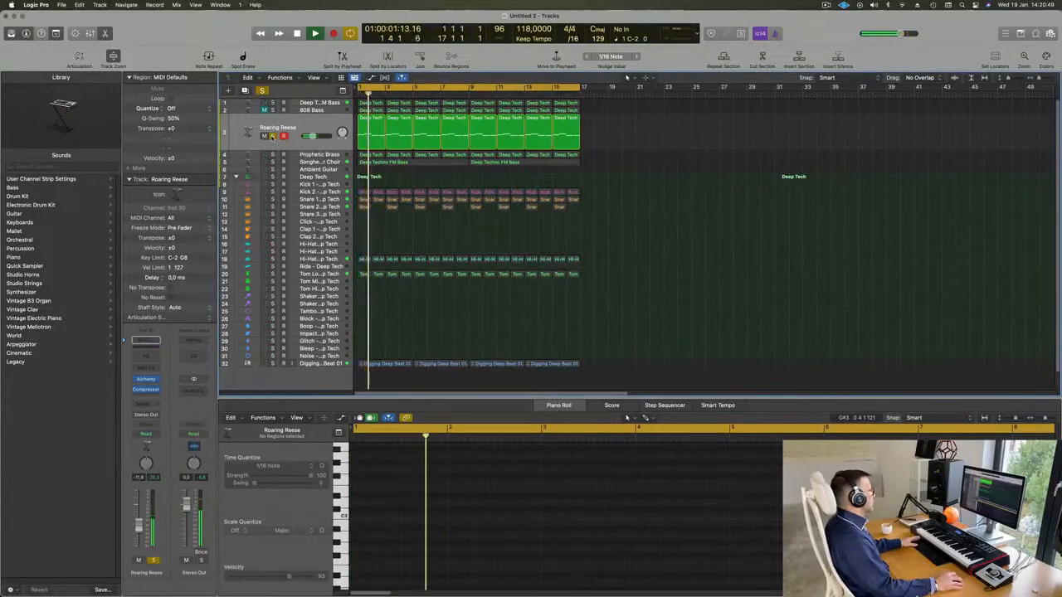
click(272, 136)
key(Return)
Raise the Prophetic Brass track's volume to -6.2 dB, and replay the loop from the start with the Roaring Reese track selected
click(287, 145)
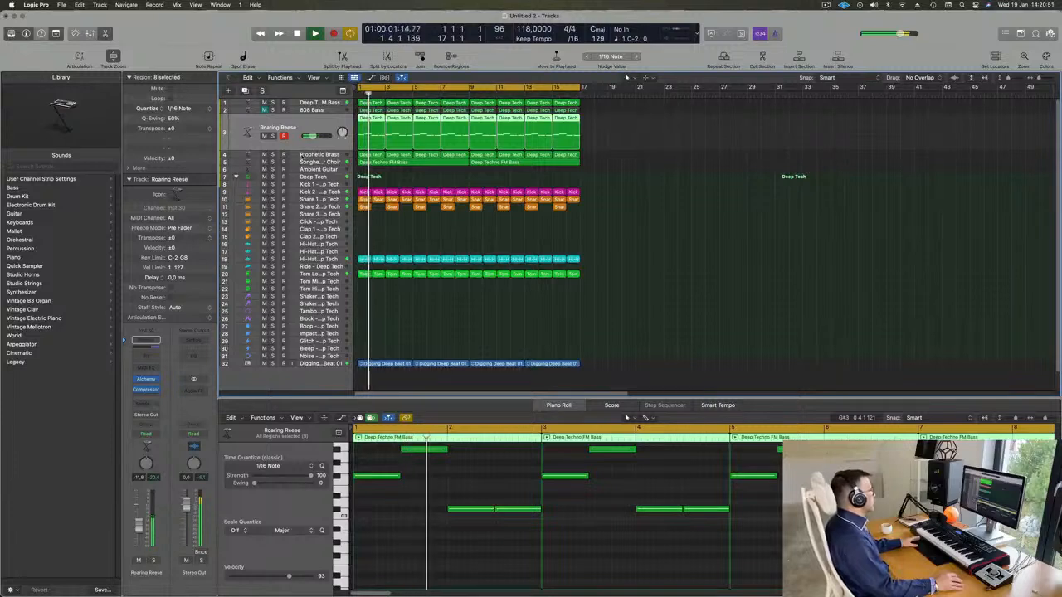
click(393, 179)
click(332, 154)
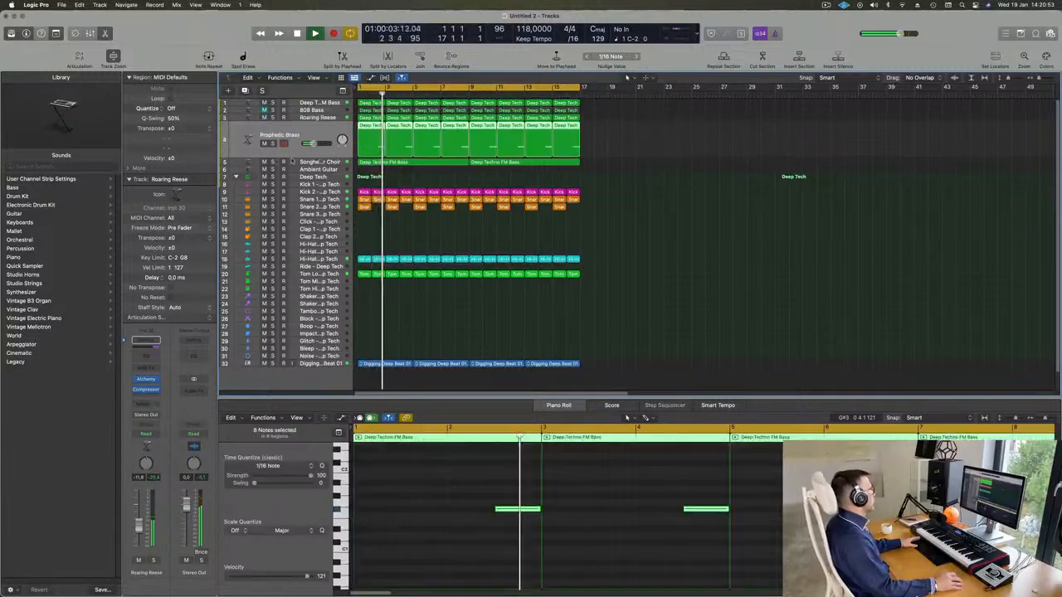
key(space)
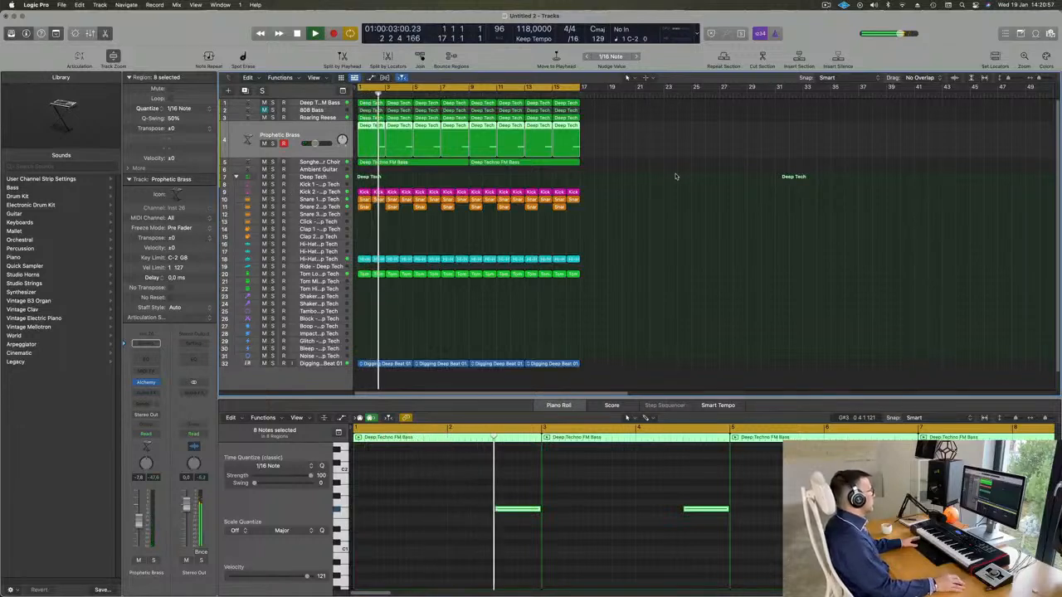
key(Return)
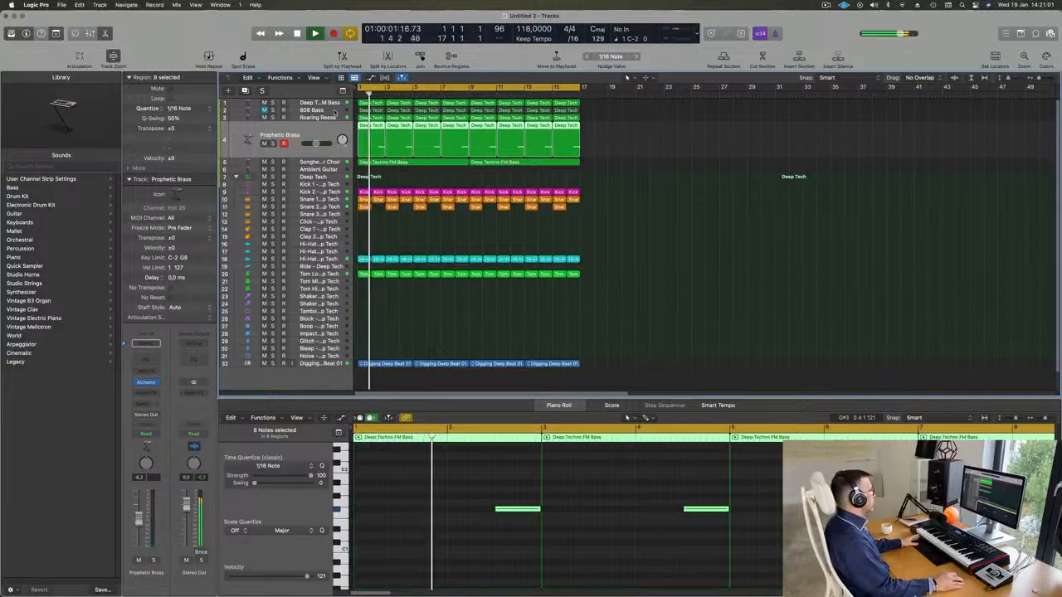
click(320, 110)
key(Return)
click(315, 148)
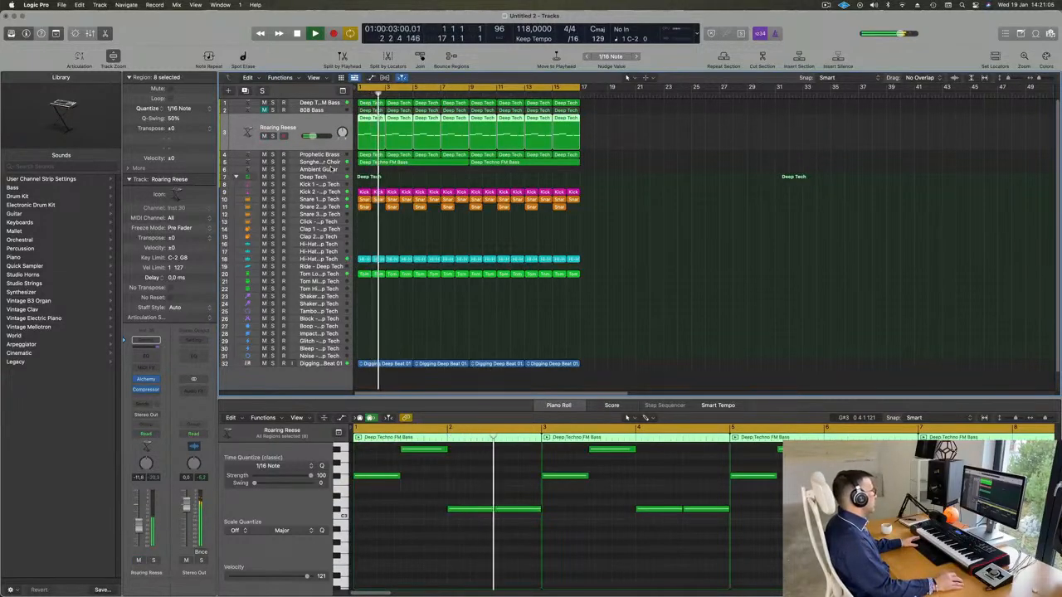
Duplicate the Granular Choir track without its regions and load Acid Etched Bass from Alchemy's Drum and Bass presets on the copy
click(256, 162)
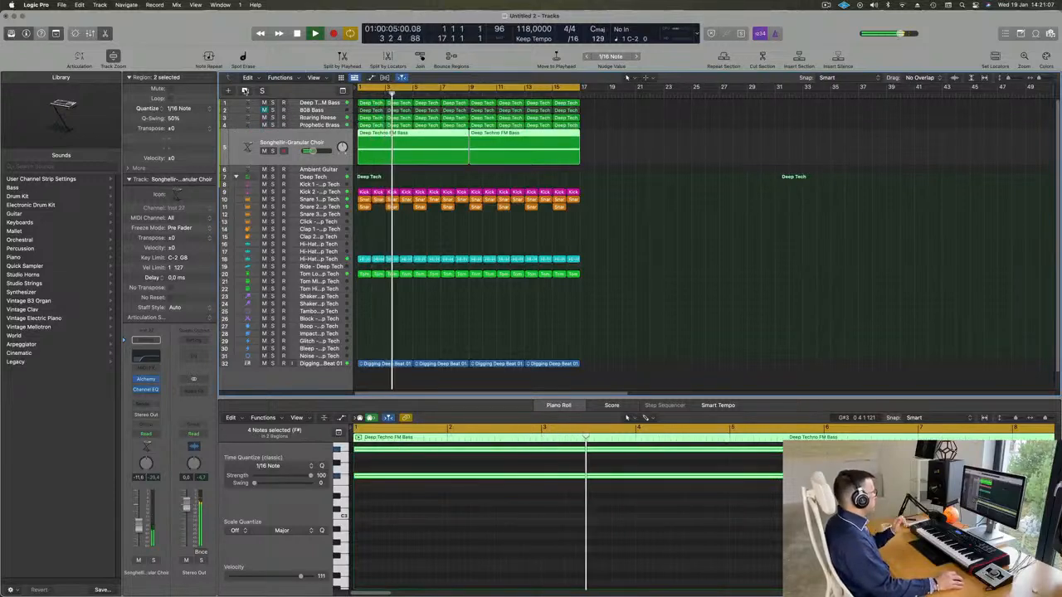
key(super+d)
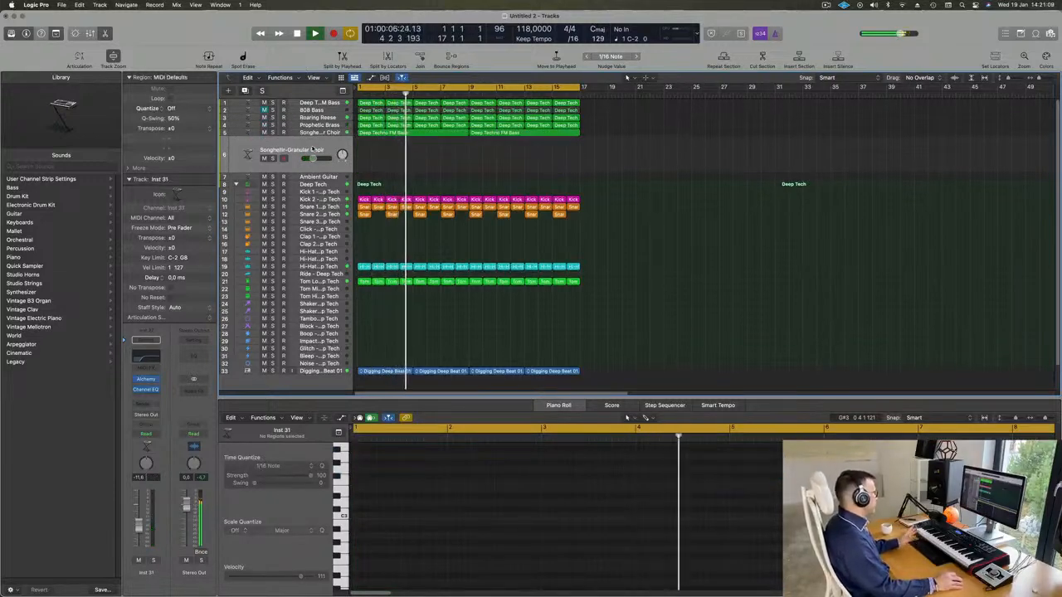
click(145, 379)
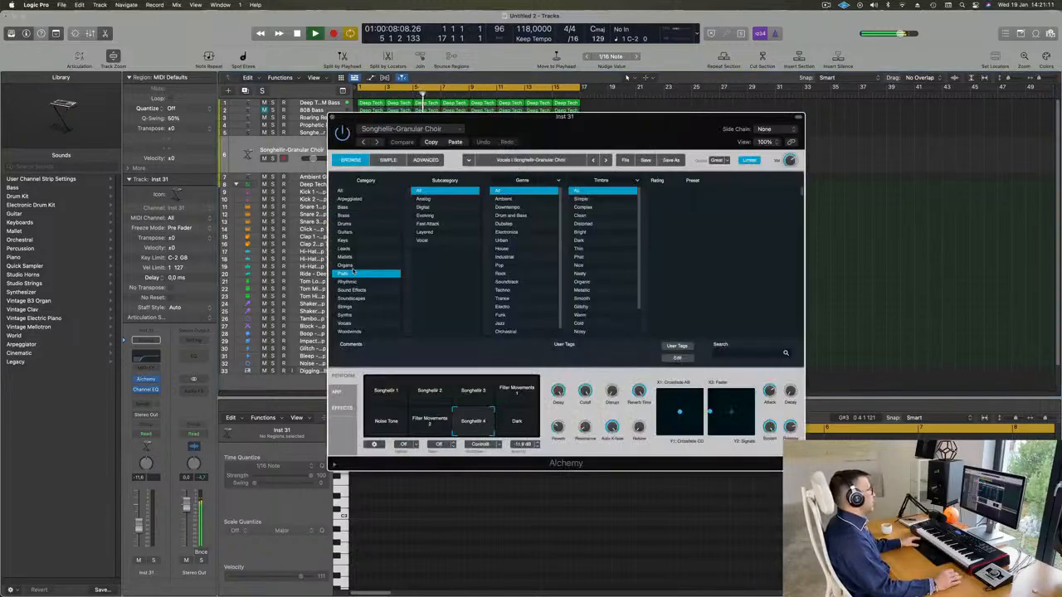
click(340, 191)
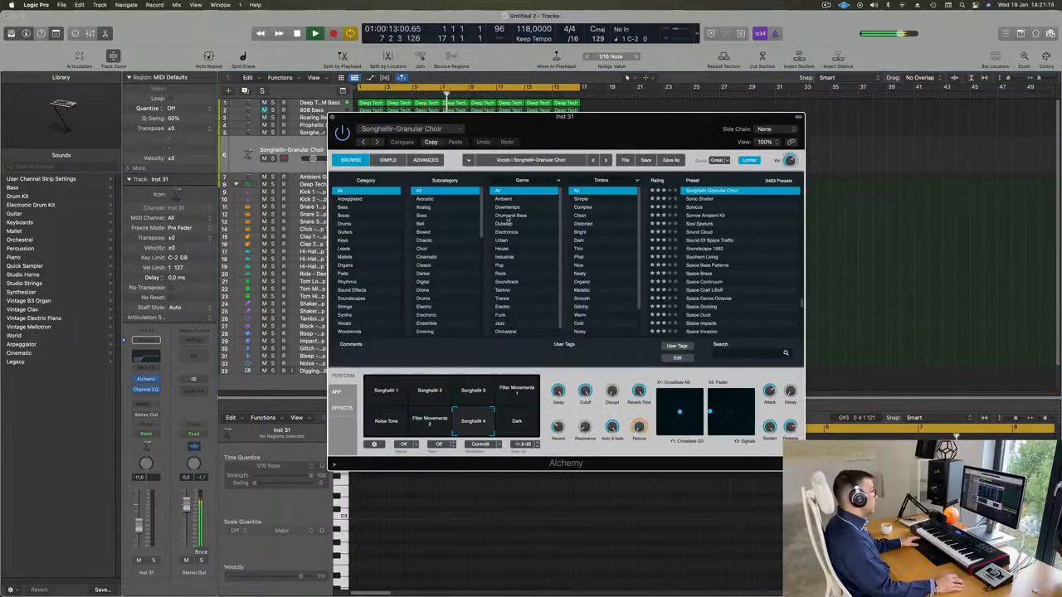
click(509, 215)
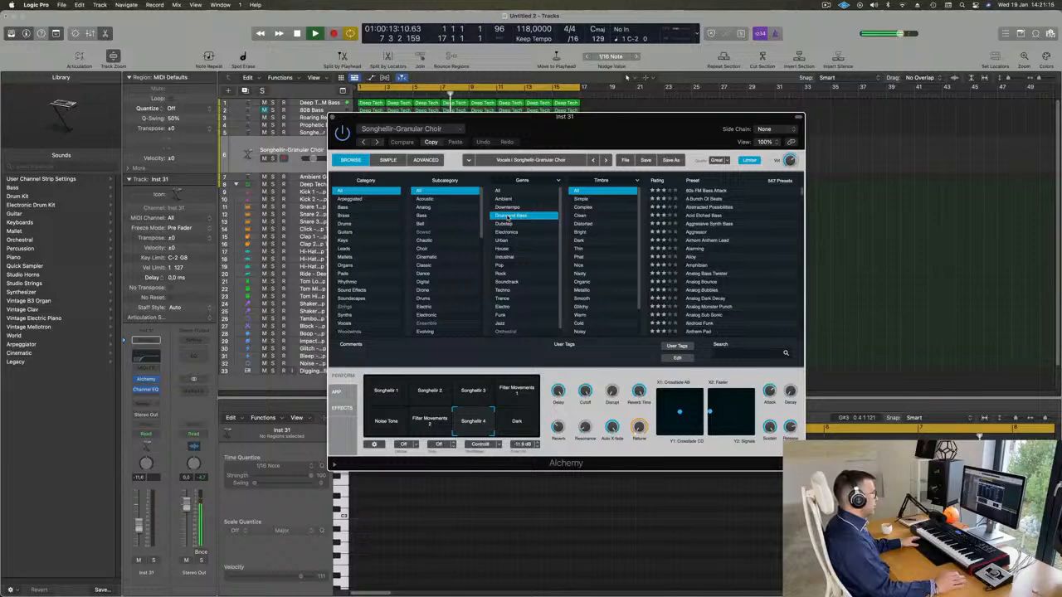
click(705, 215)
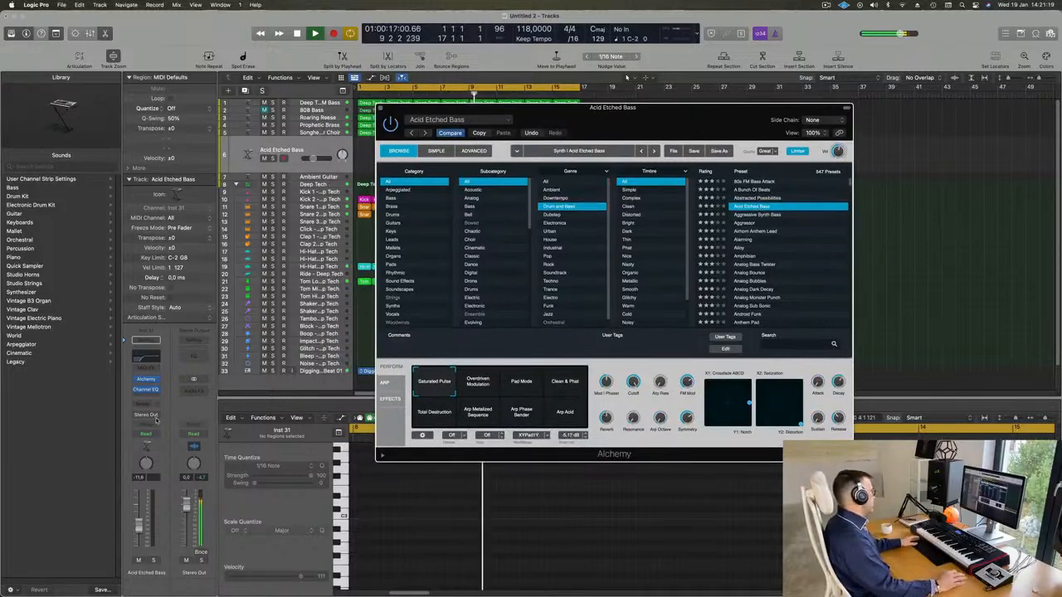
Add a Bus 6 send to the Acid Etched Bass track and insert a stereo SilverVerb on the bus's aux channel
click(145, 405)
mouse_move(149, 417)
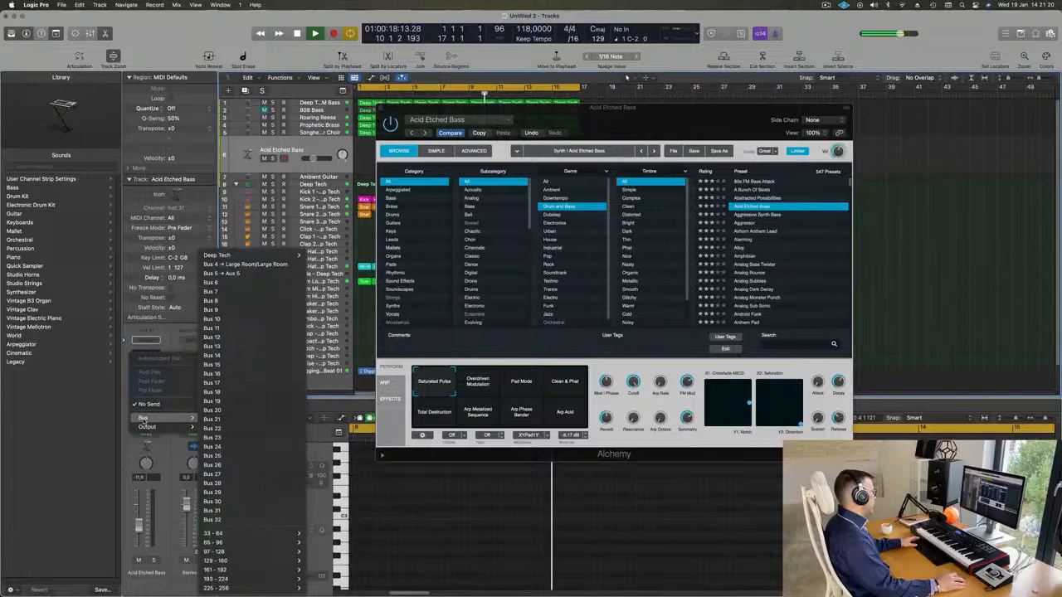
click(234, 283)
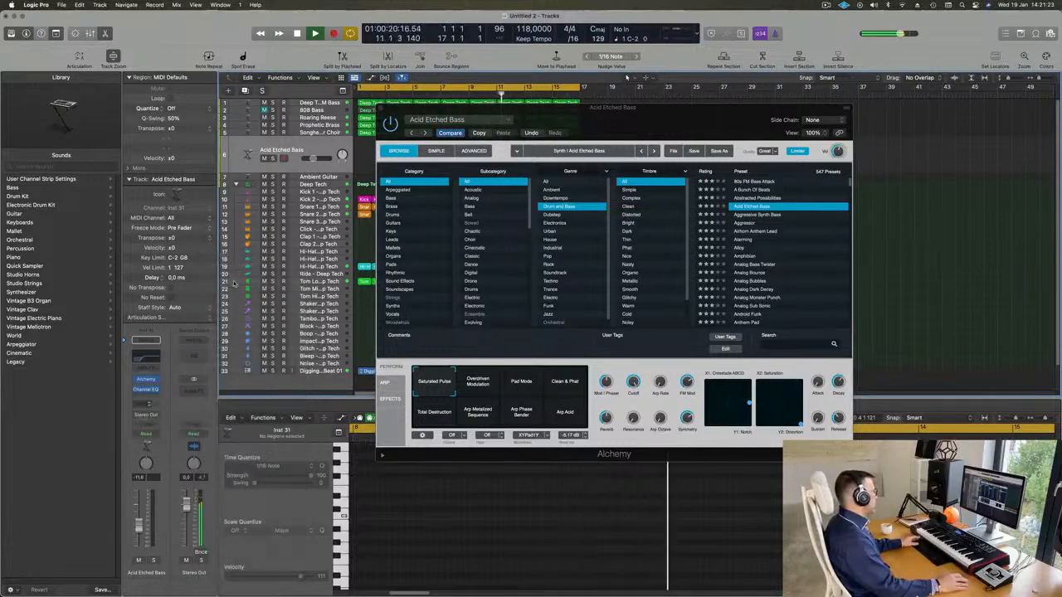
click(195, 387)
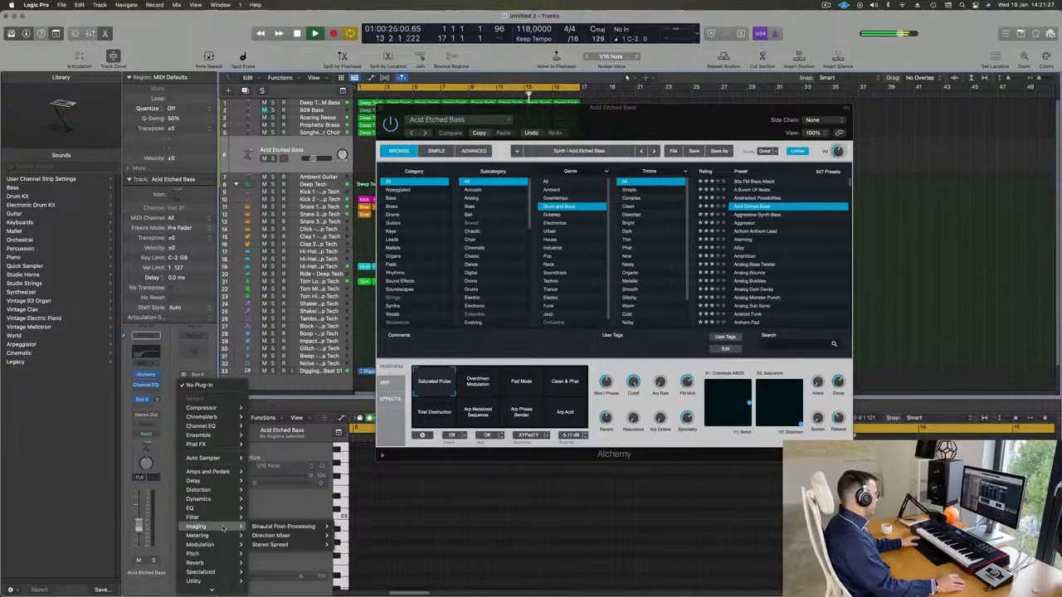
mouse_move(207, 562)
mouse_move(296, 571)
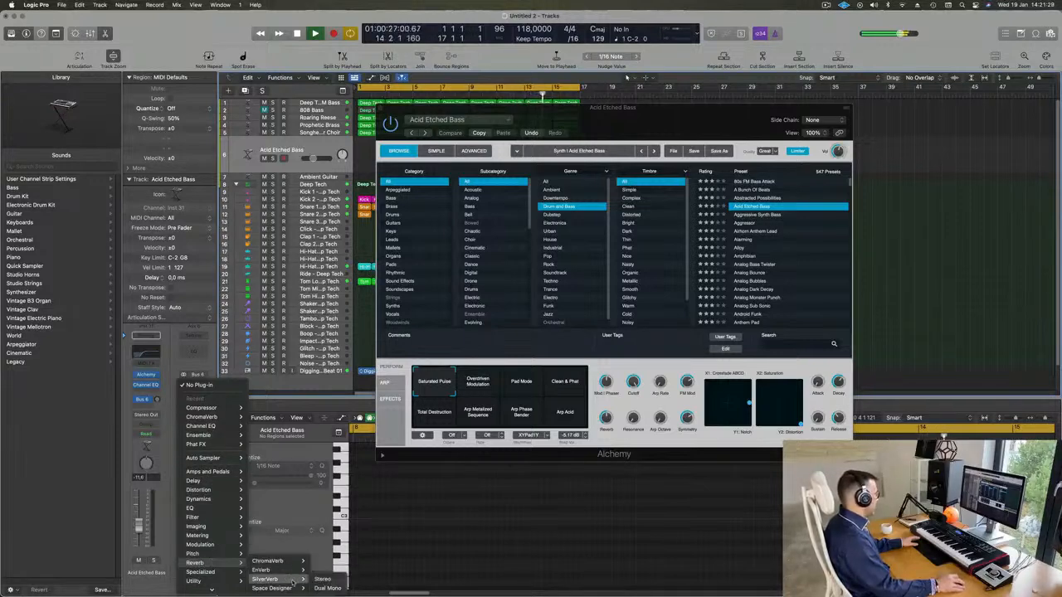
click(324, 580)
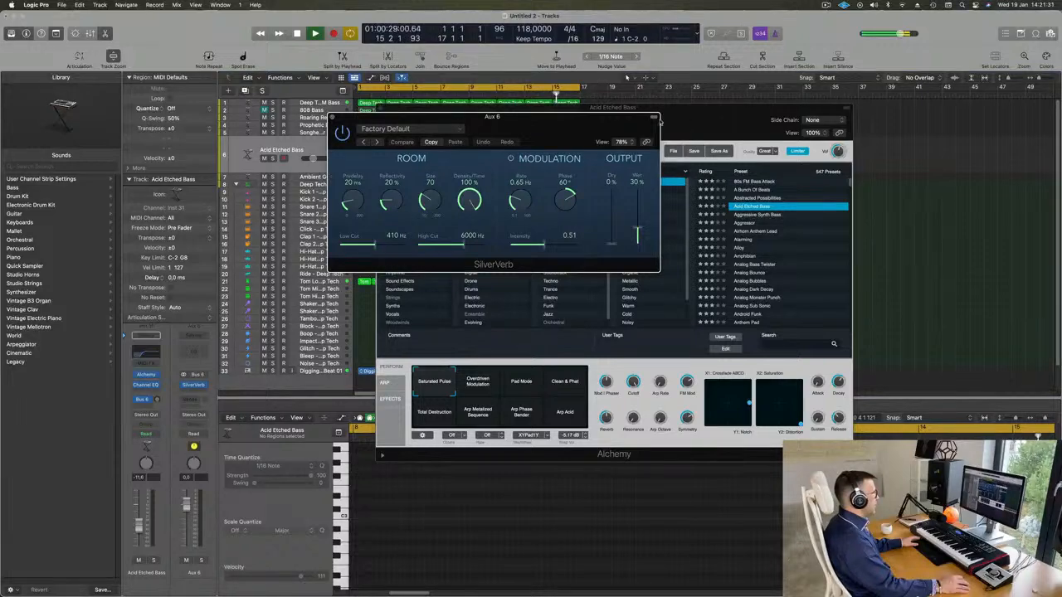
drag(659, 121, 778, 198)
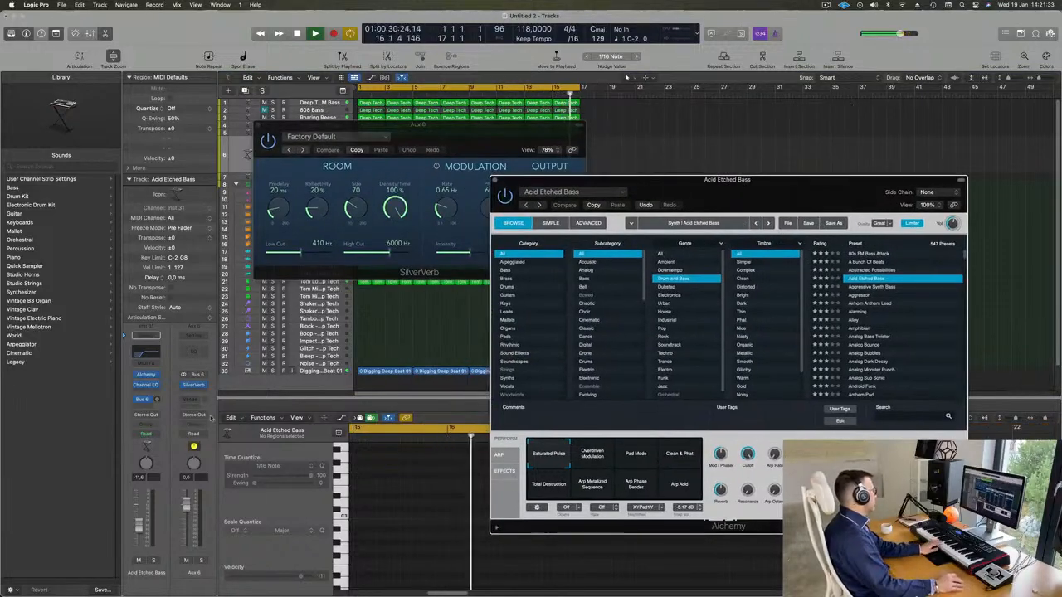
Set the track's Bus 6 send level to -0.1 dB and load the "grandiose" preset in SilverVerb
drag(157, 400, 159, 393)
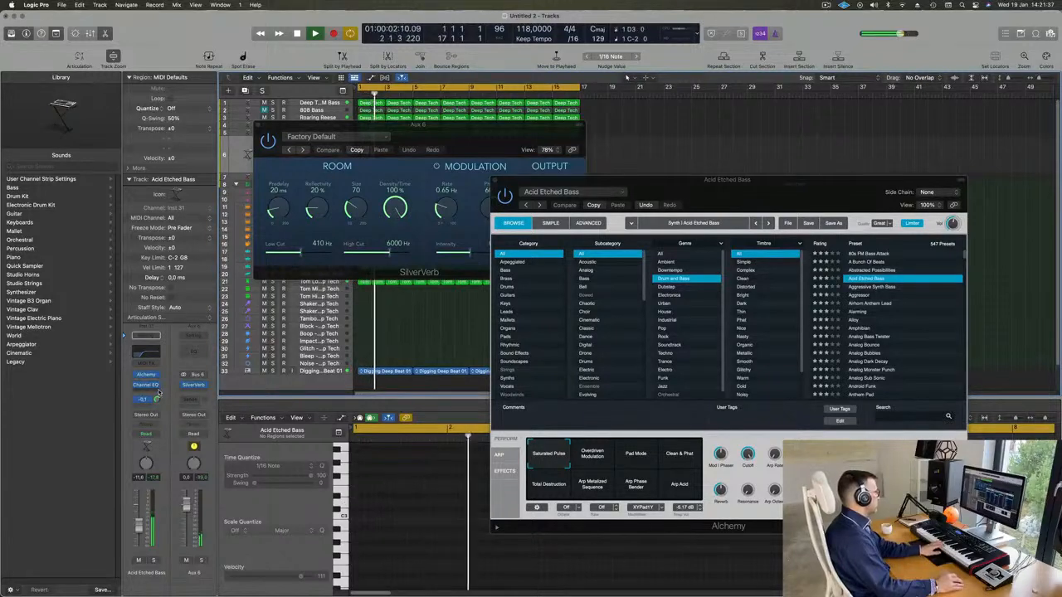
drag(478, 133, 472, 135)
click(325, 138)
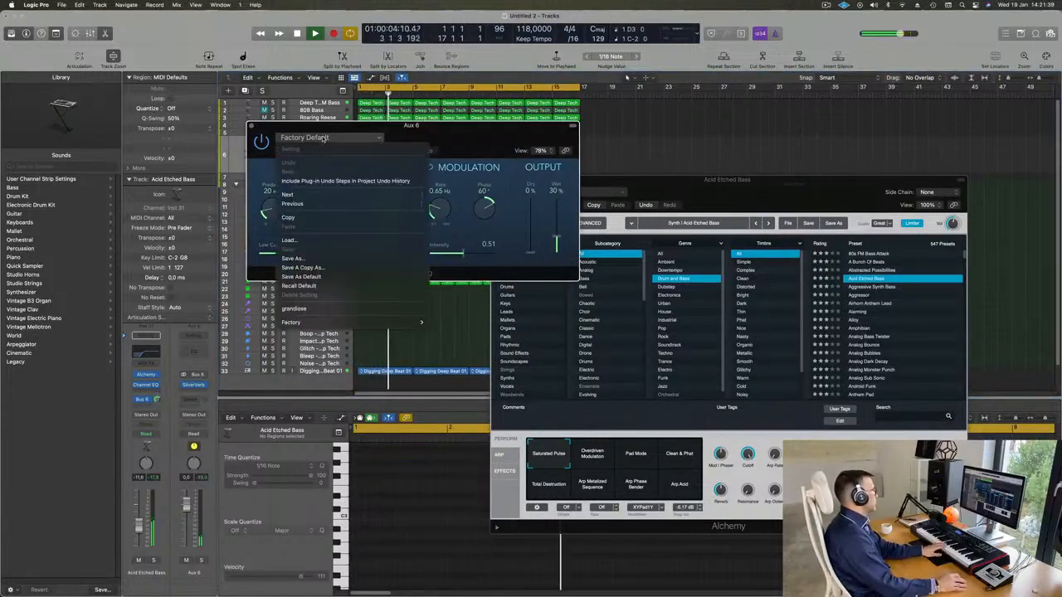
click(327, 309)
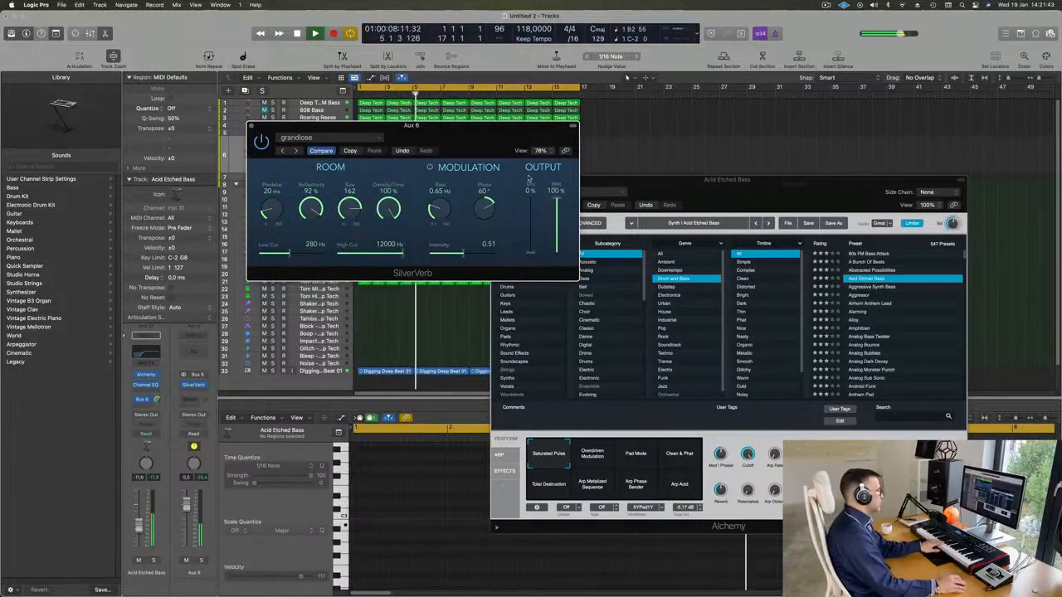
click(251, 126)
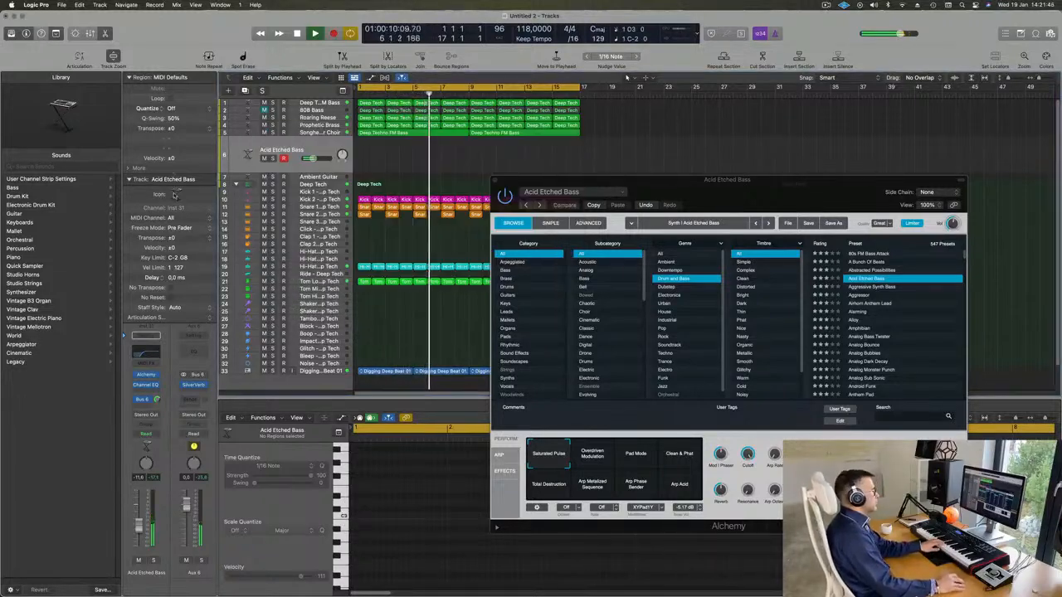
Try Acid Etched Bass's Overdriven Modulation snapshot, and load the Aggressive Synth Bass preset on the duplicated track instead
drag(647, 179, 695, 122)
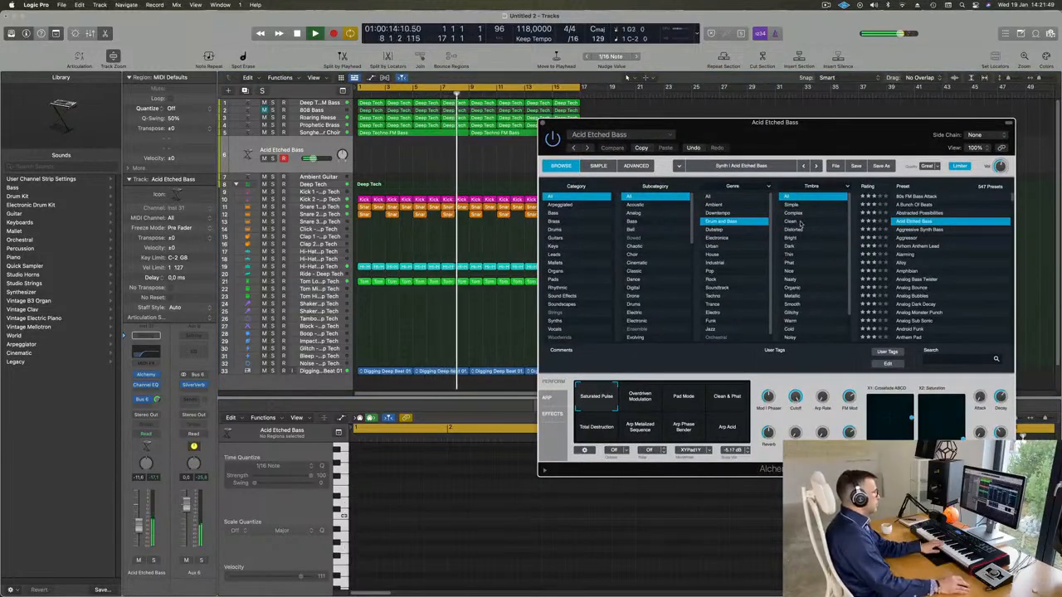
drag(903, 124, 816, 165)
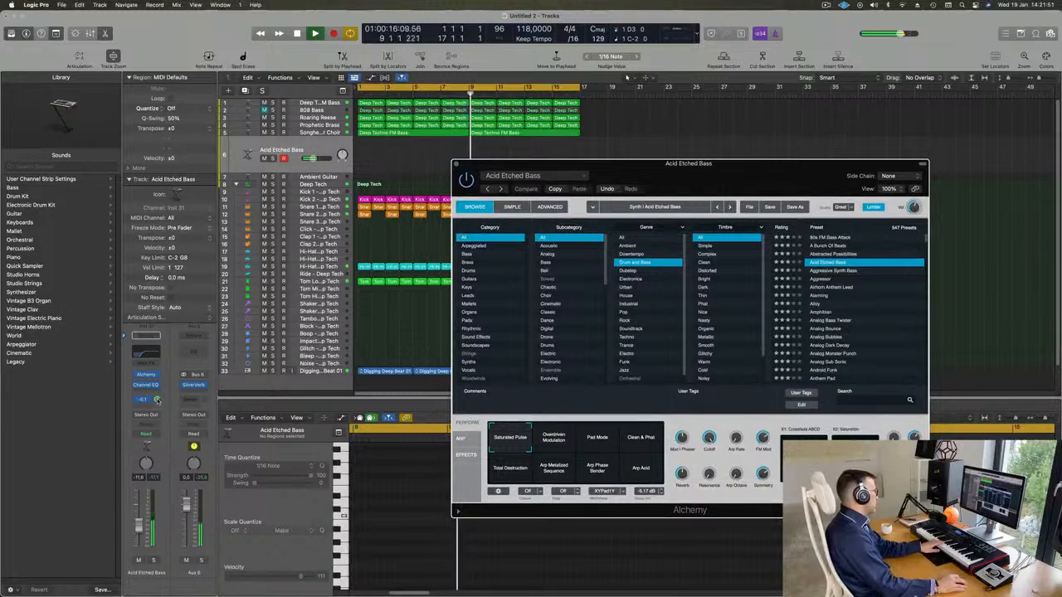
click(187, 425)
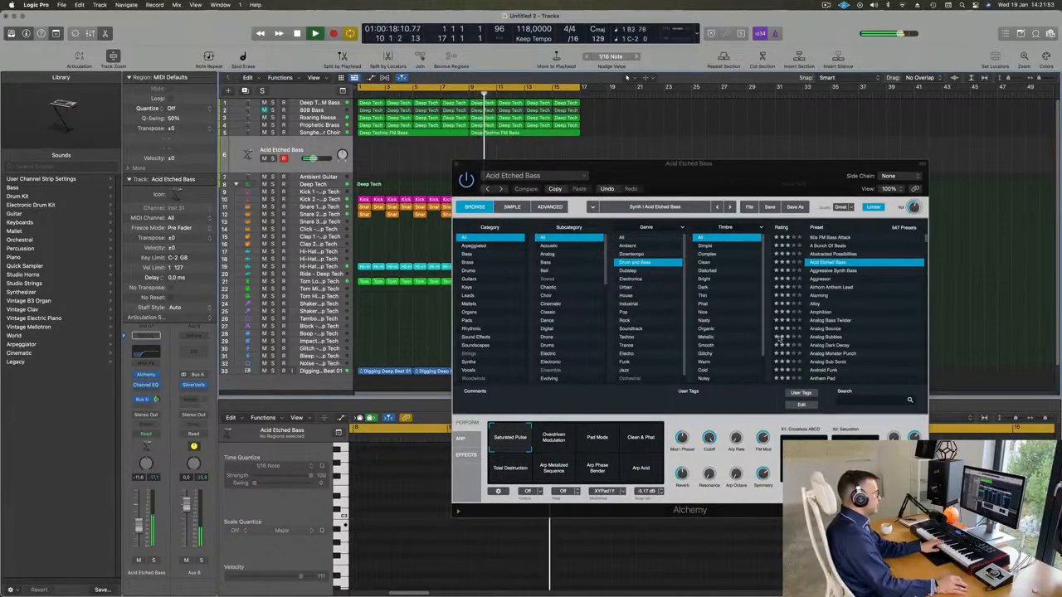
click(554, 440)
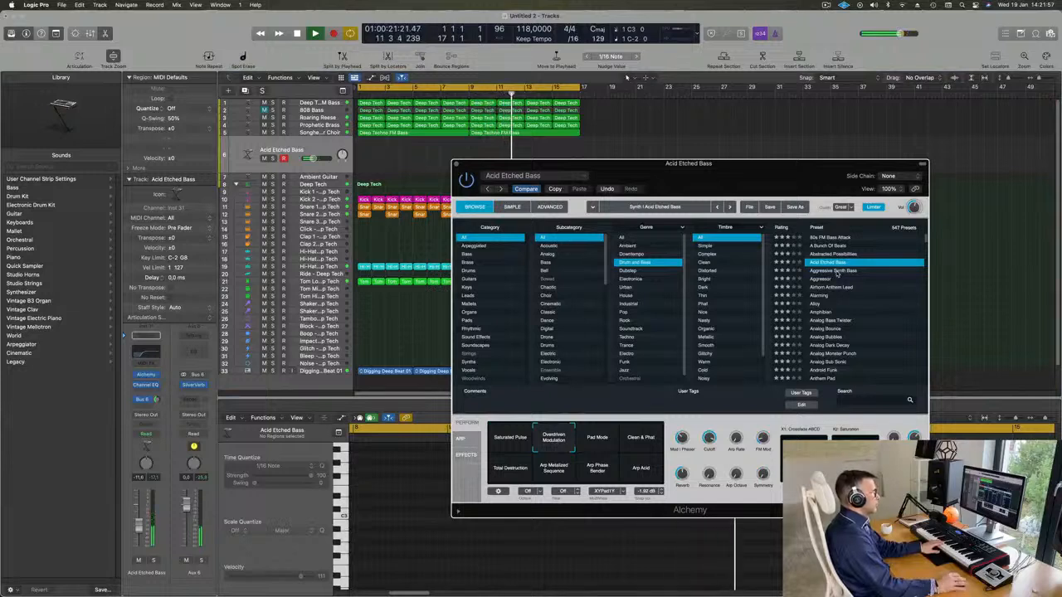
click(834, 271)
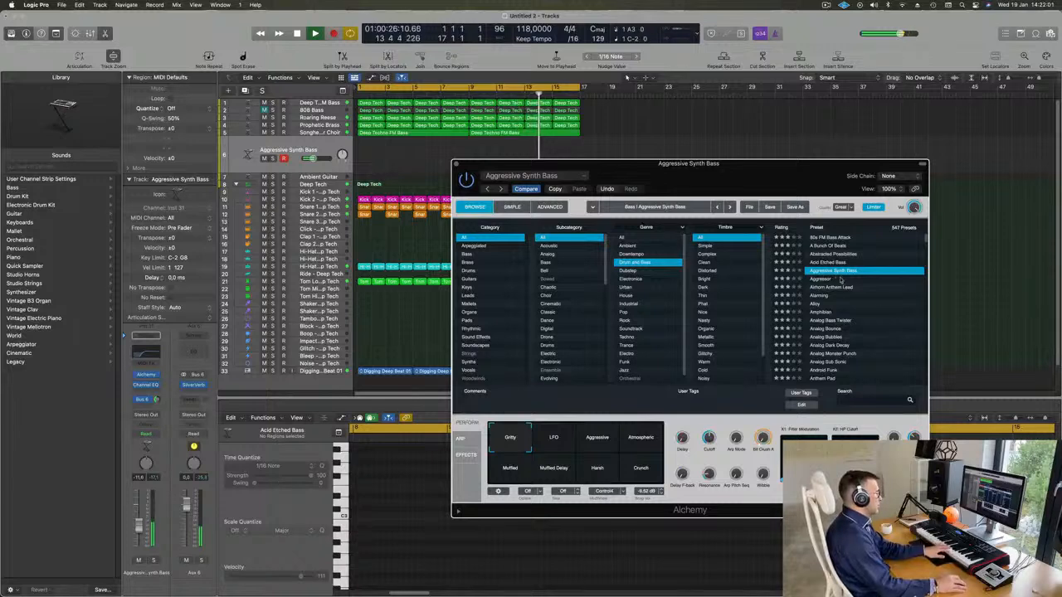
Audition Alchemy's Aggressor, Airhorn Anthem Lead and Alarming presets on the duplicated track, including Alarming's Insistent snapshot
click(820, 280)
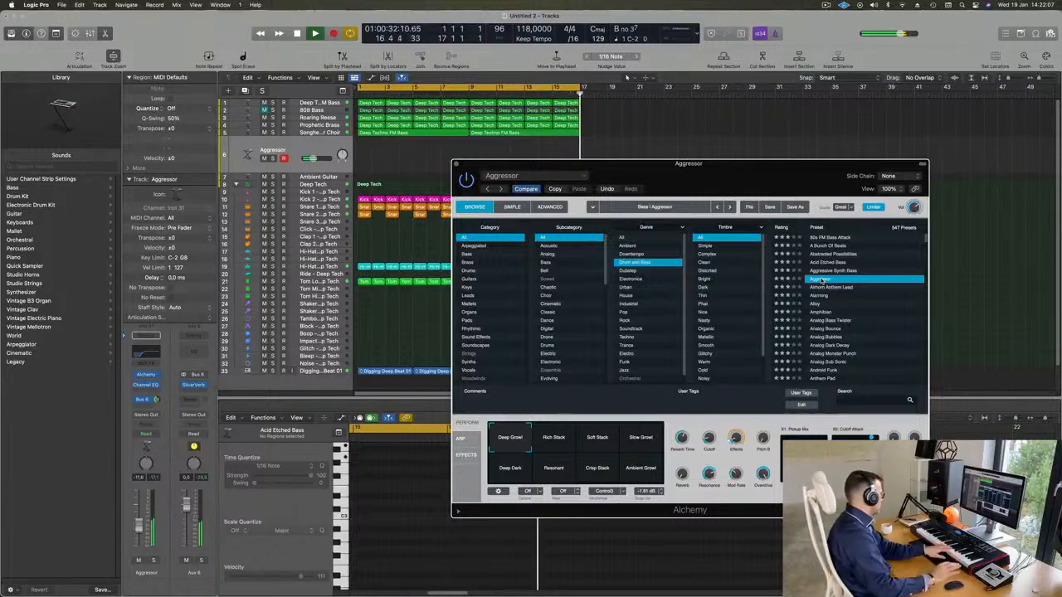
click(828, 289)
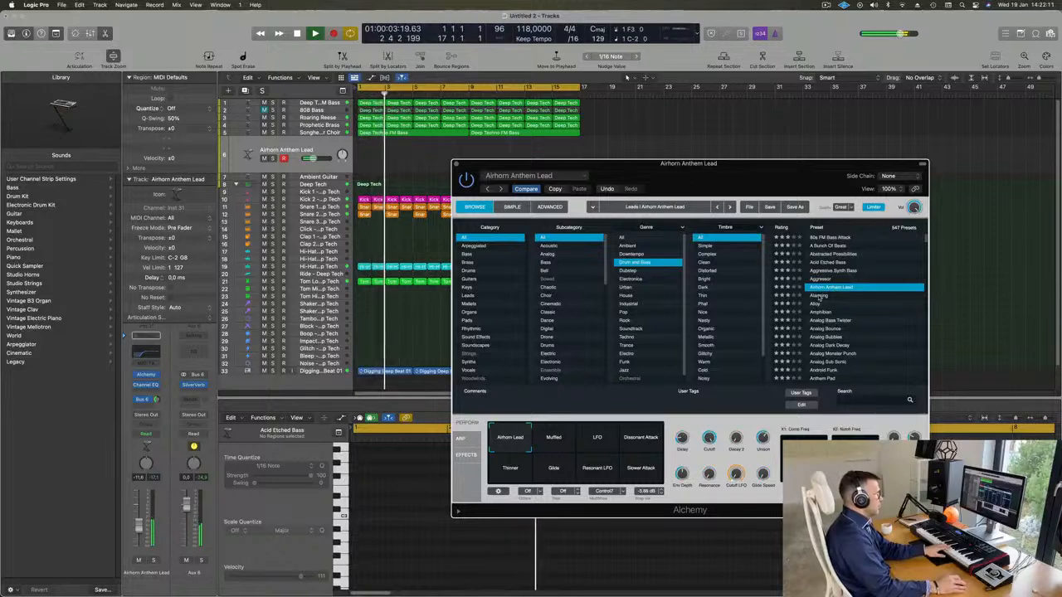
click(819, 297)
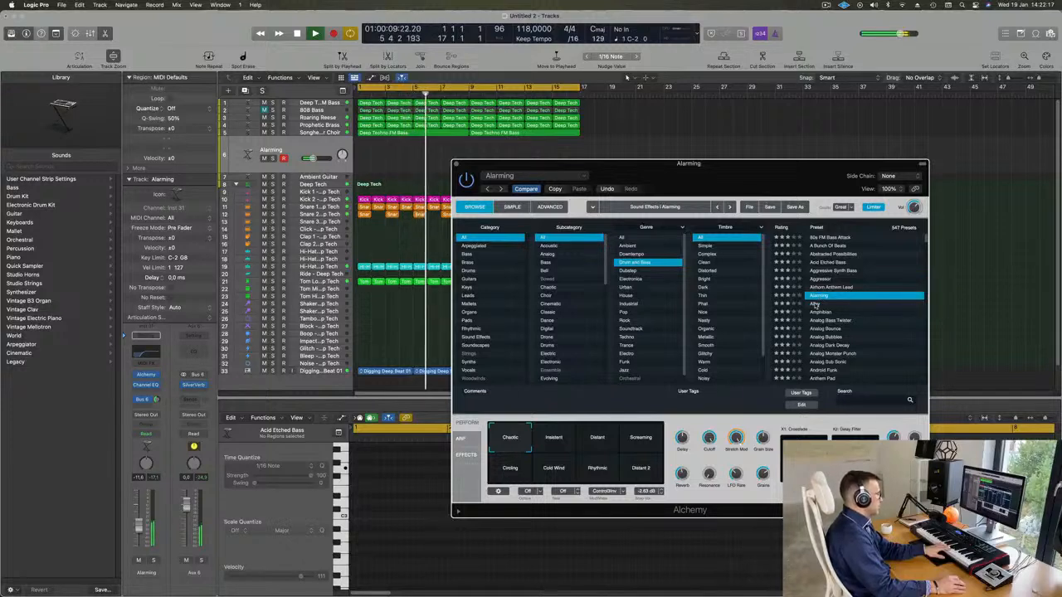
click(561, 443)
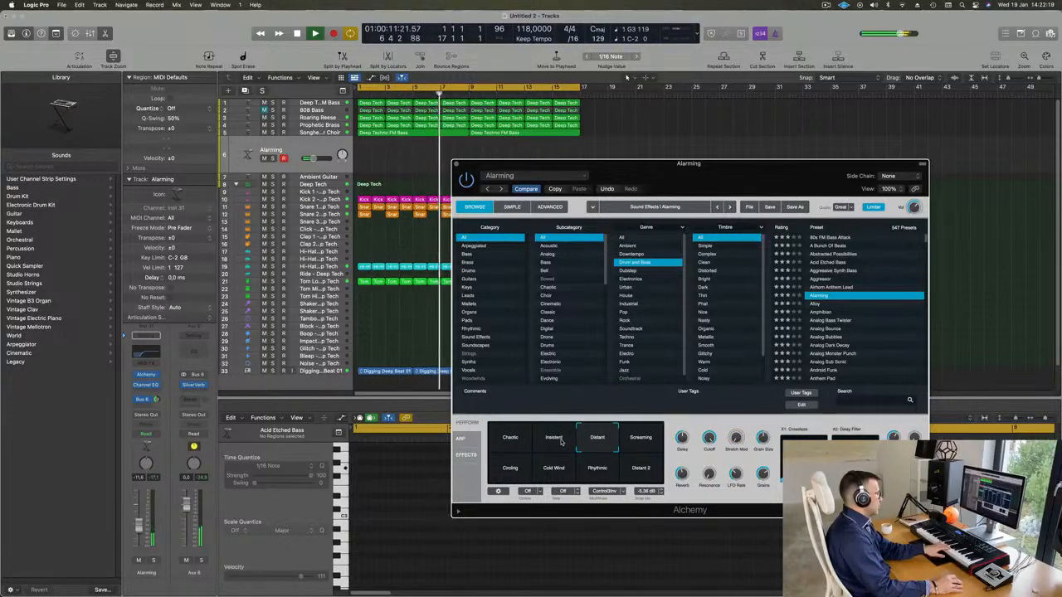
Audition the Alloy, Amphibian, Analog Monster Punch and Analog Sub Sonic presets on the same track
click(815, 304)
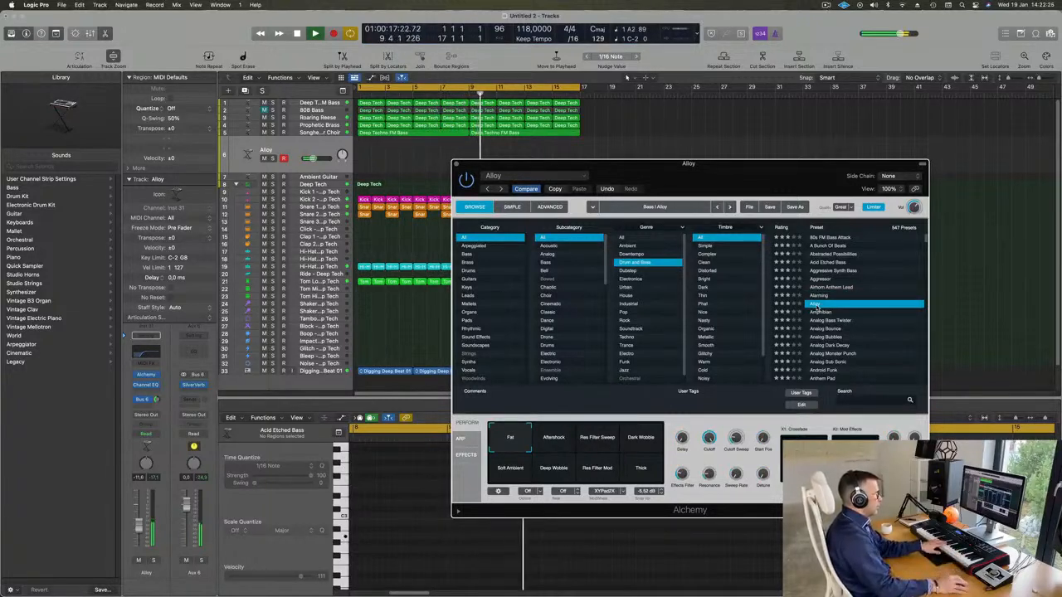
click(822, 312)
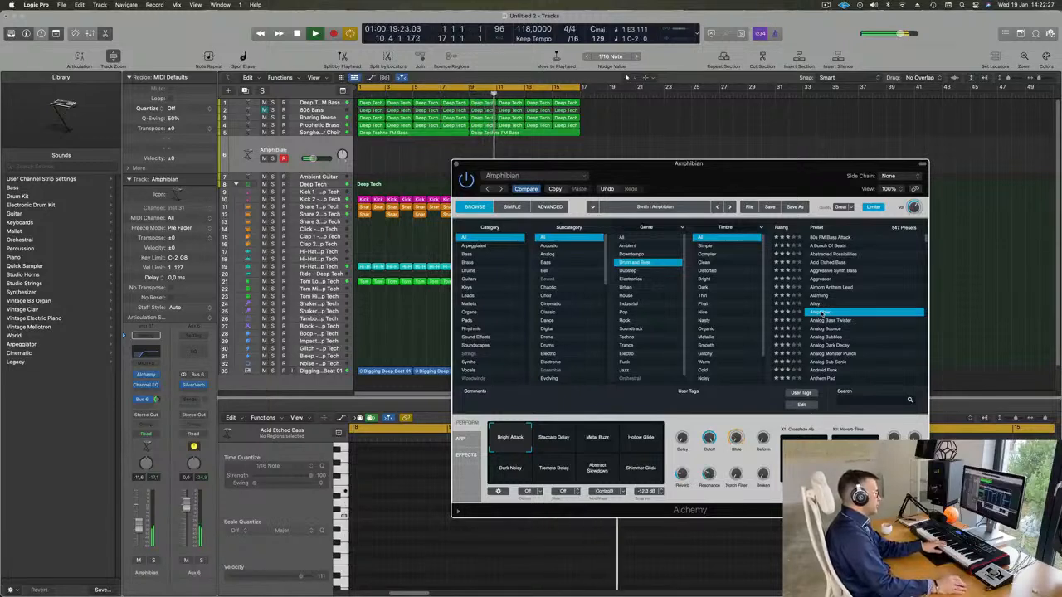
scroll(838, 318, down, 2)
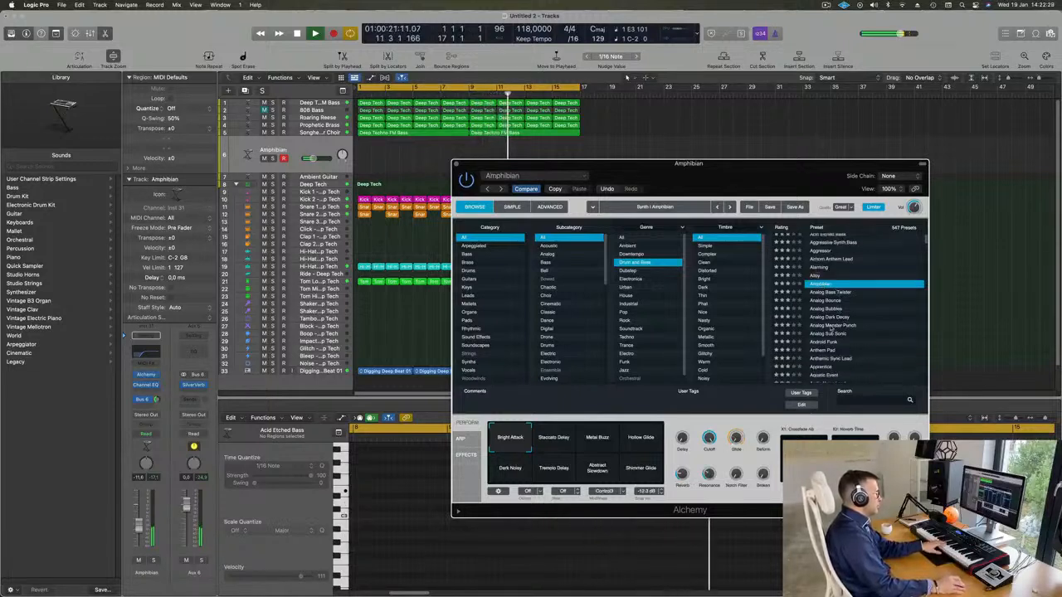
click(830, 327)
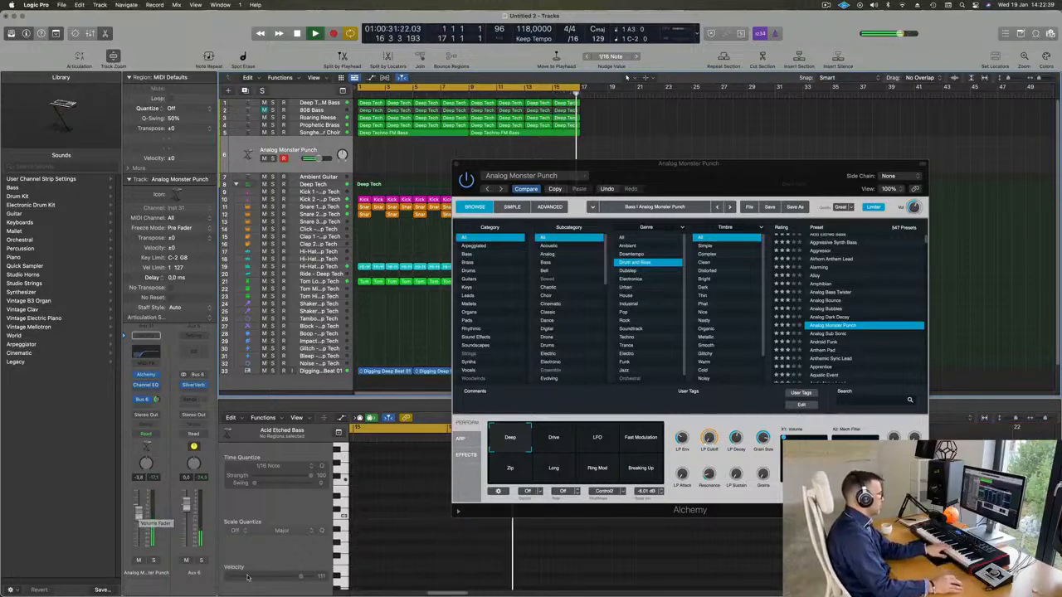
click(828, 333)
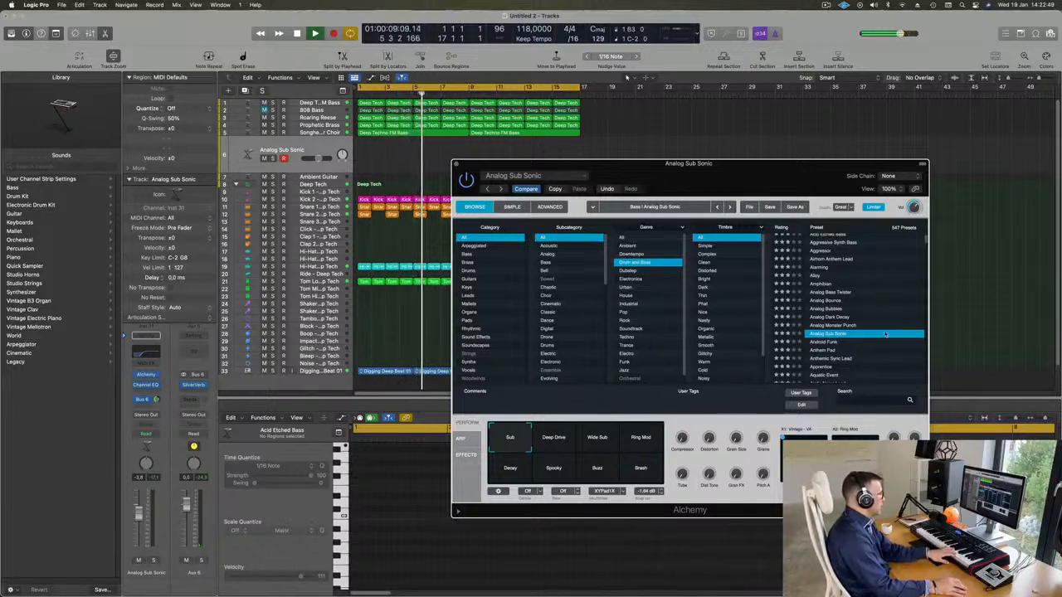
Load the Android Funk preset and try its performance snapshots, from Warmer and Thick LFO through Smoother and Harmonize to Dry Gate
click(823, 342)
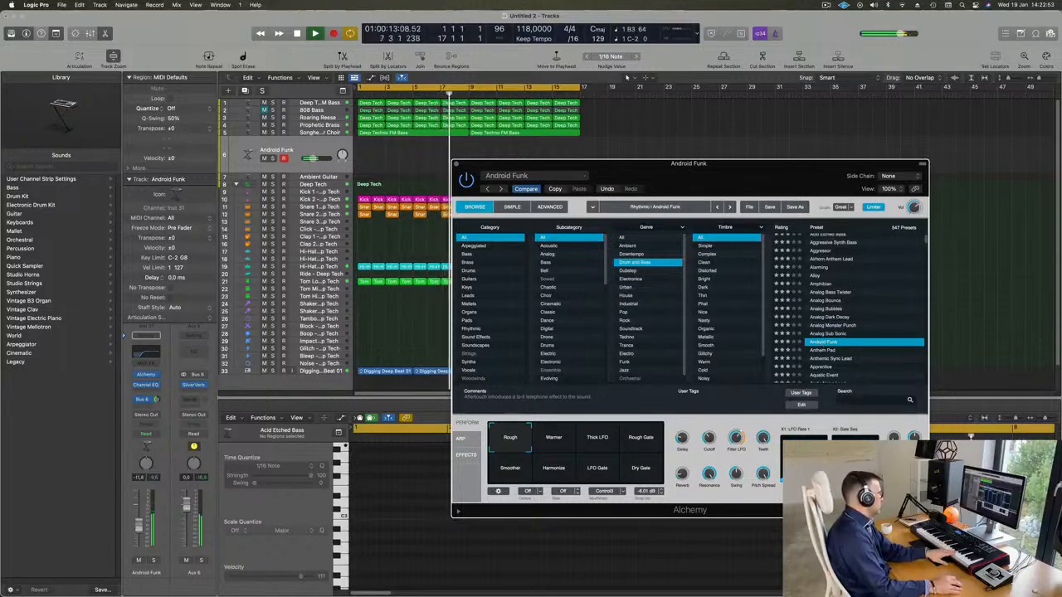
click(560, 445)
click(604, 442)
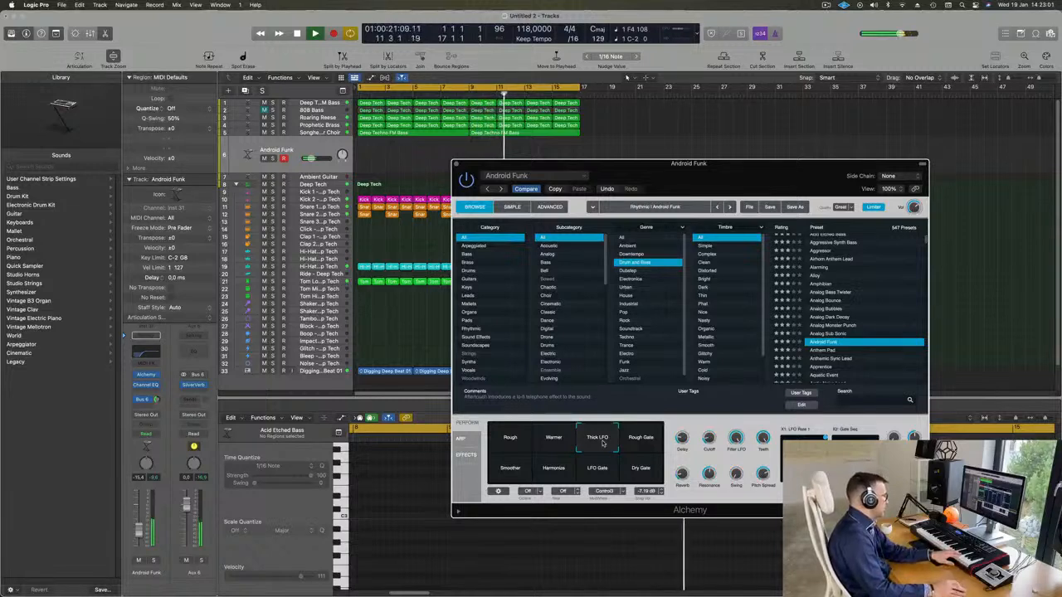
click(650, 437)
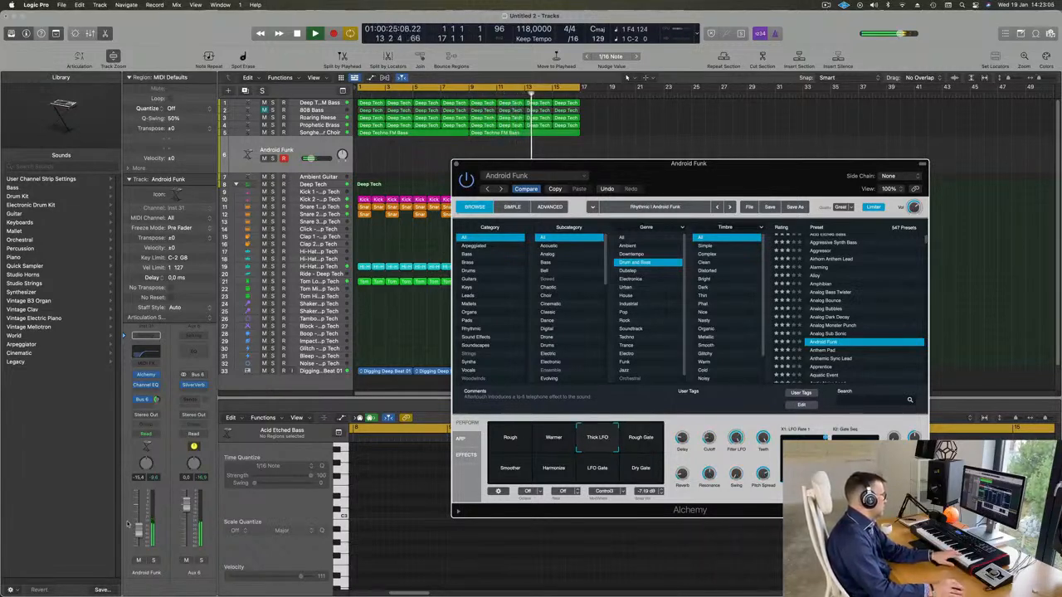
click(510, 470)
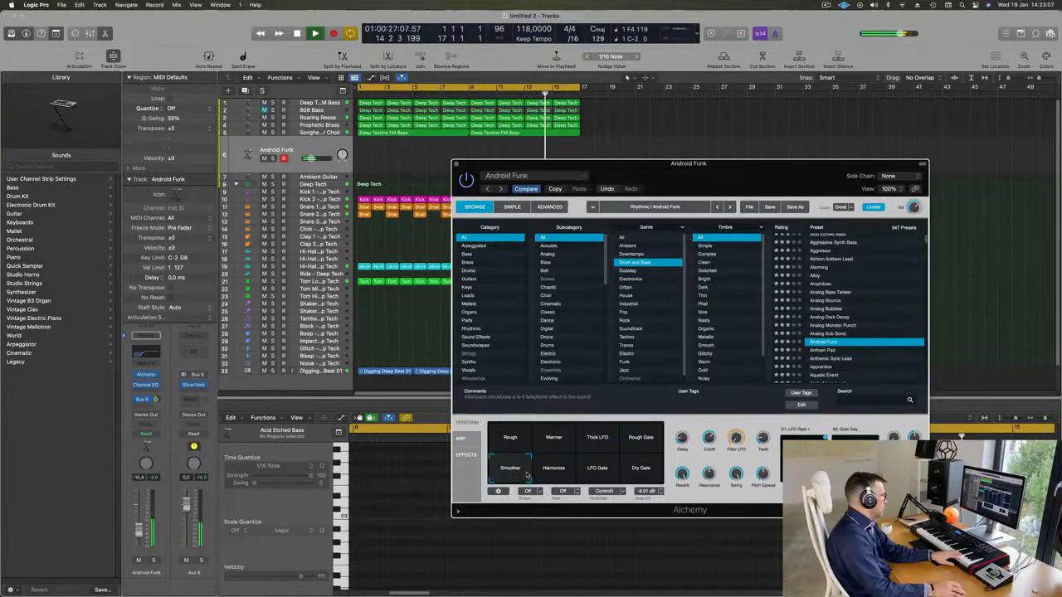
click(561, 473)
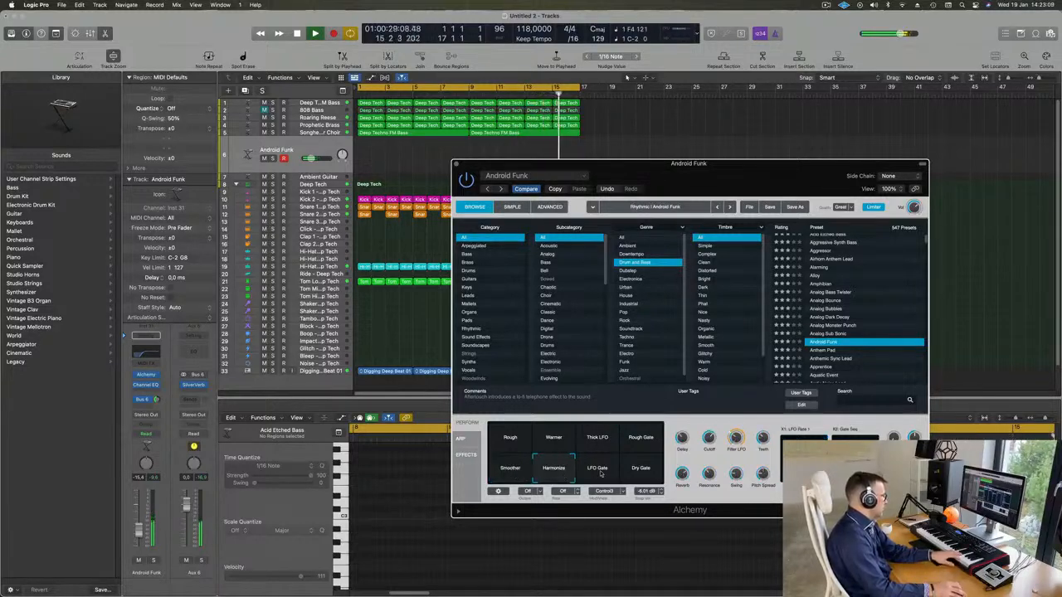
click(599, 471)
click(642, 470)
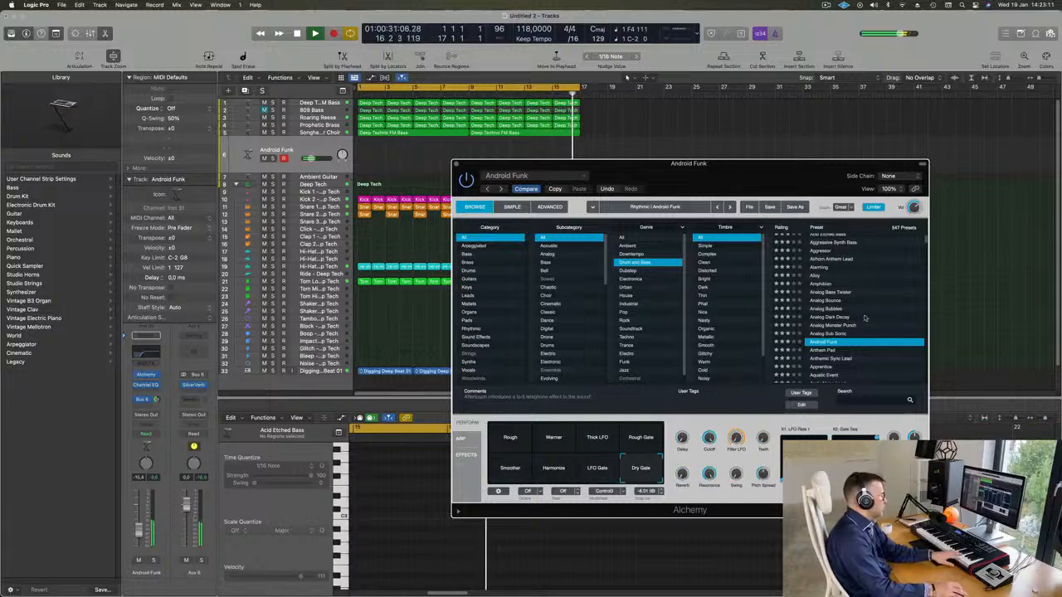
Load the Anthem Pad preset, raise the track volume to -9.2 dB, and try the Metallic, Warm Metal Pulse and Metal Sweep snapshots
scroll(837, 311, down, 2)
click(830, 312)
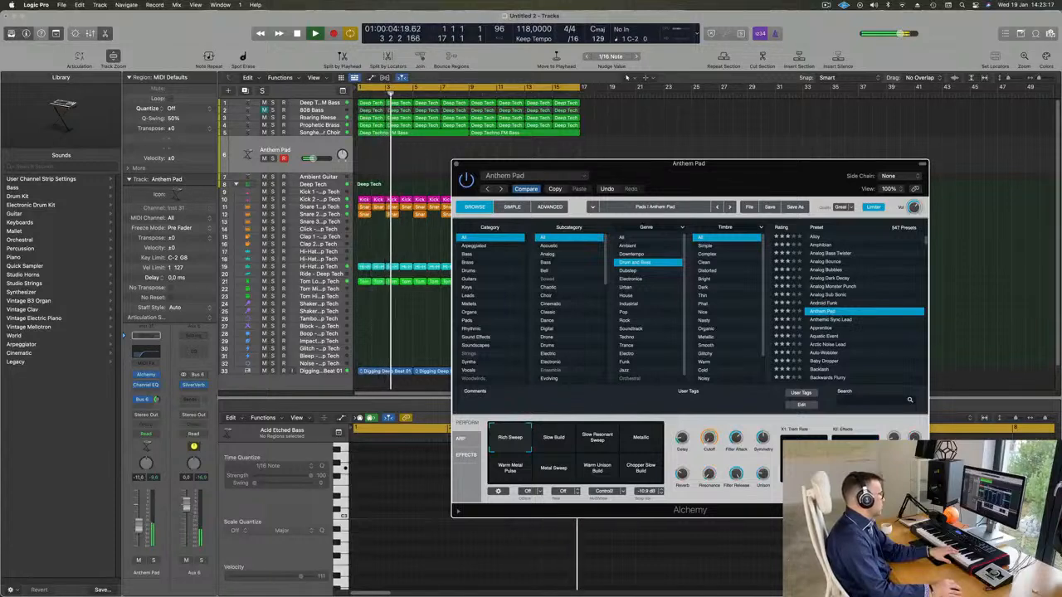
drag(141, 526, 142, 519)
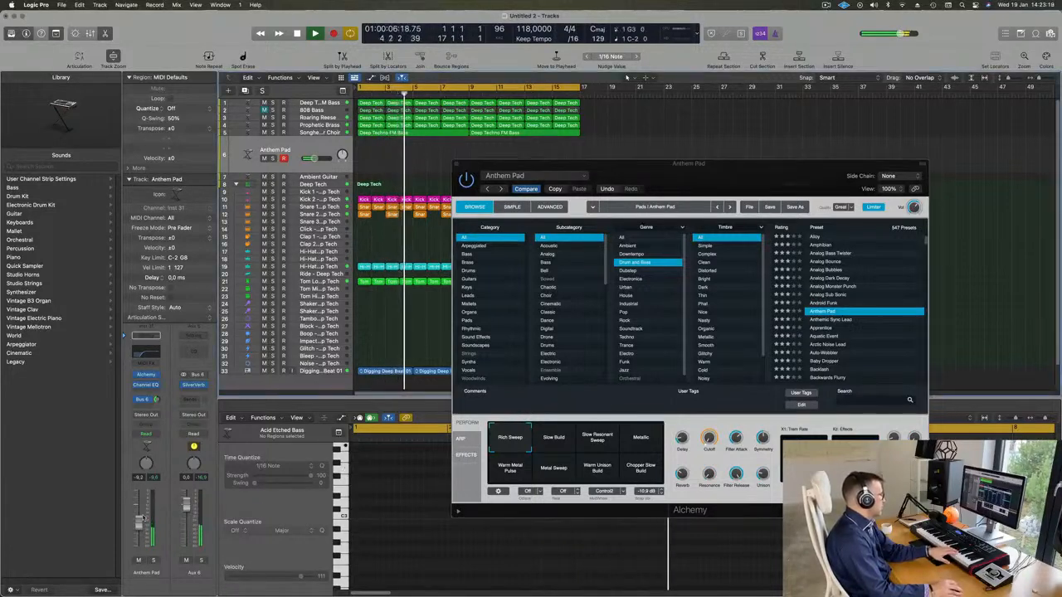
click(641, 438)
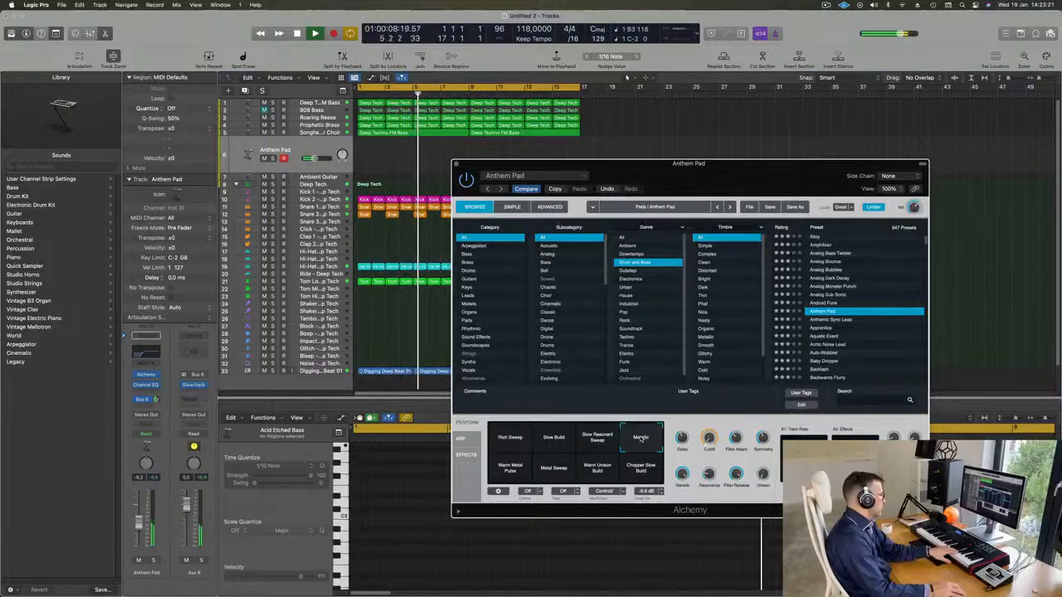
click(506, 469)
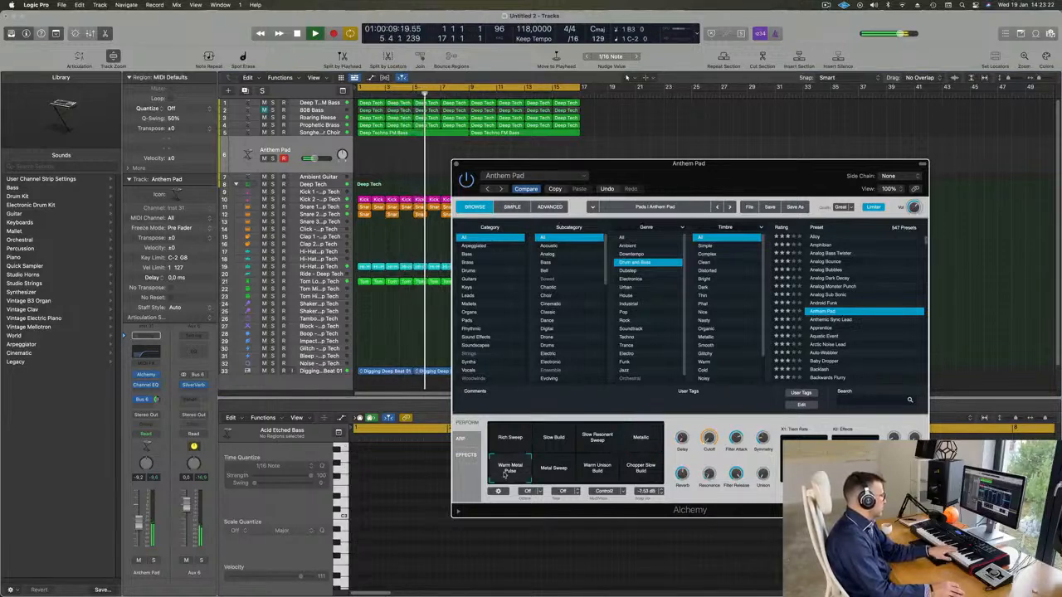
click(553, 468)
Load Anthemic Sync Lead, lower the track volume to -16.2 dB, and try its snapshots, including Ring Mod, Attack, Unison and Sci-Fi
click(832, 320)
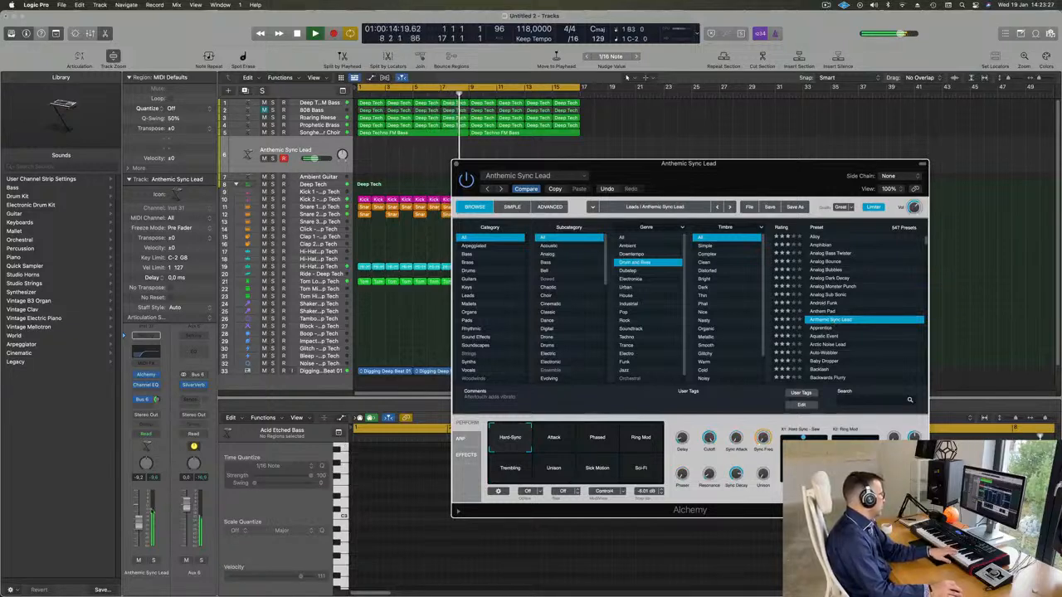
drag(139, 528, 139, 542)
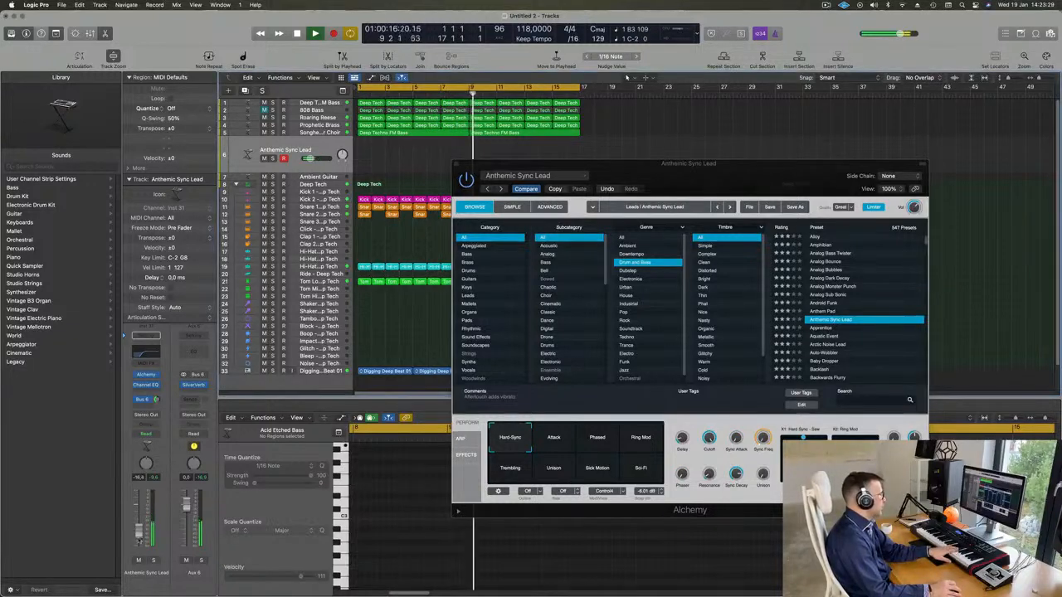
click(634, 437)
click(544, 439)
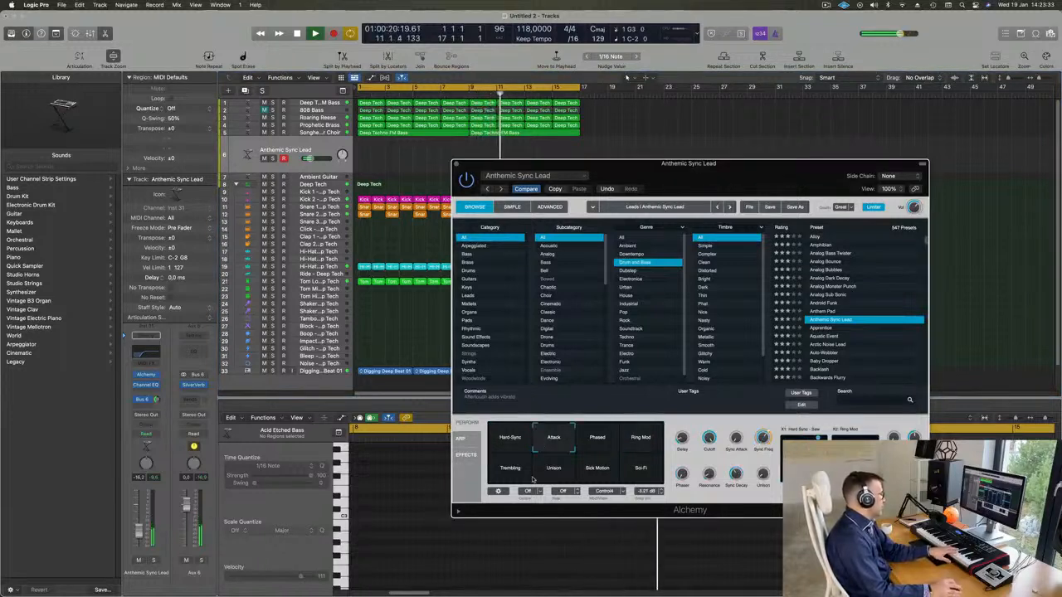
click(504, 471)
click(544, 477)
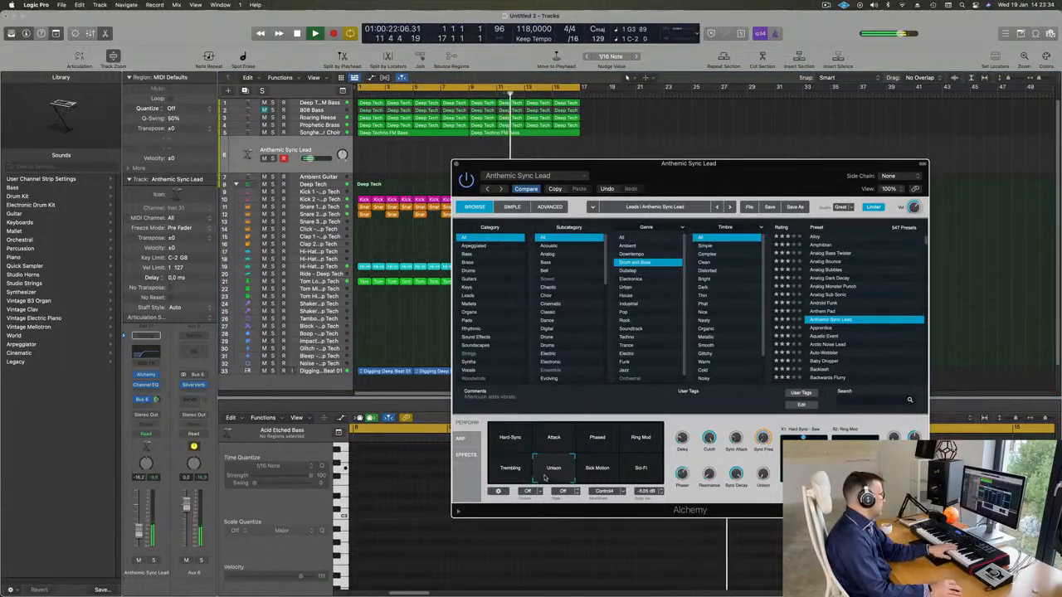
click(589, 474)
click(650, 473)
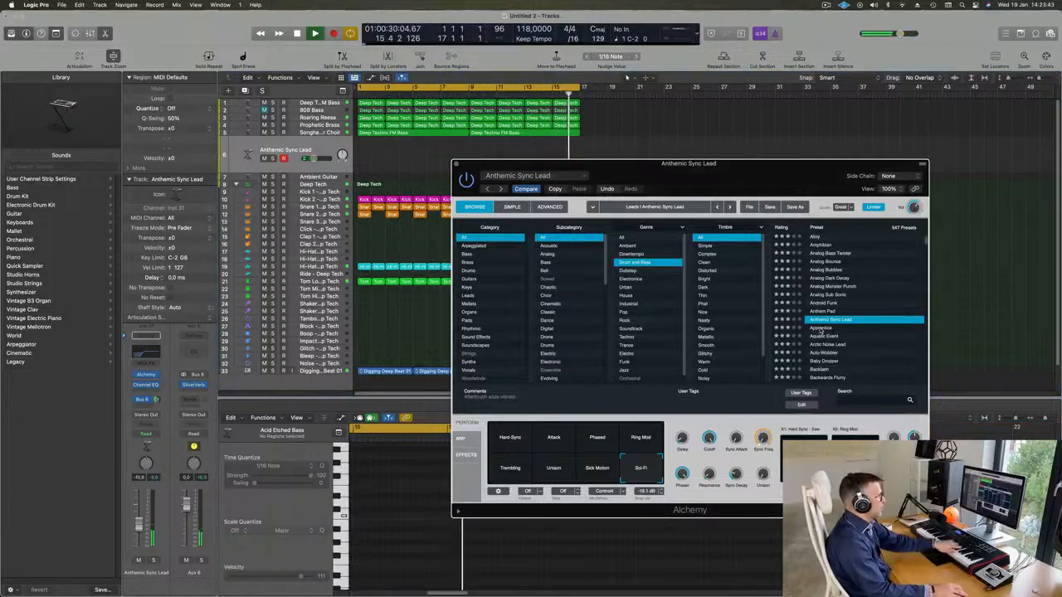
Compare the Apprentice and Arctic Noise Lead presets and return to Apprentice
click(820, 329)
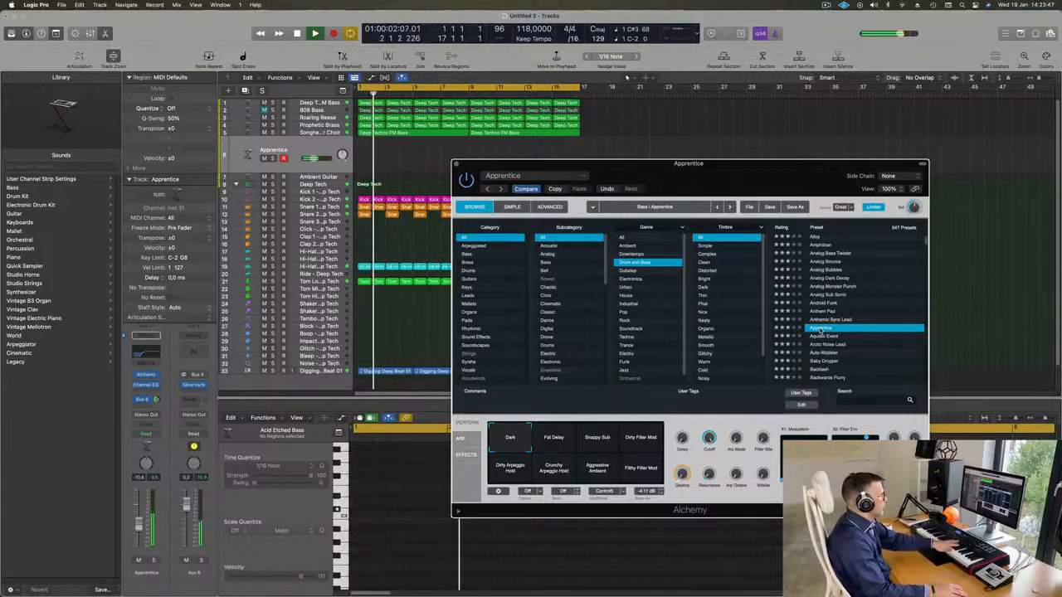
click(823, 343)
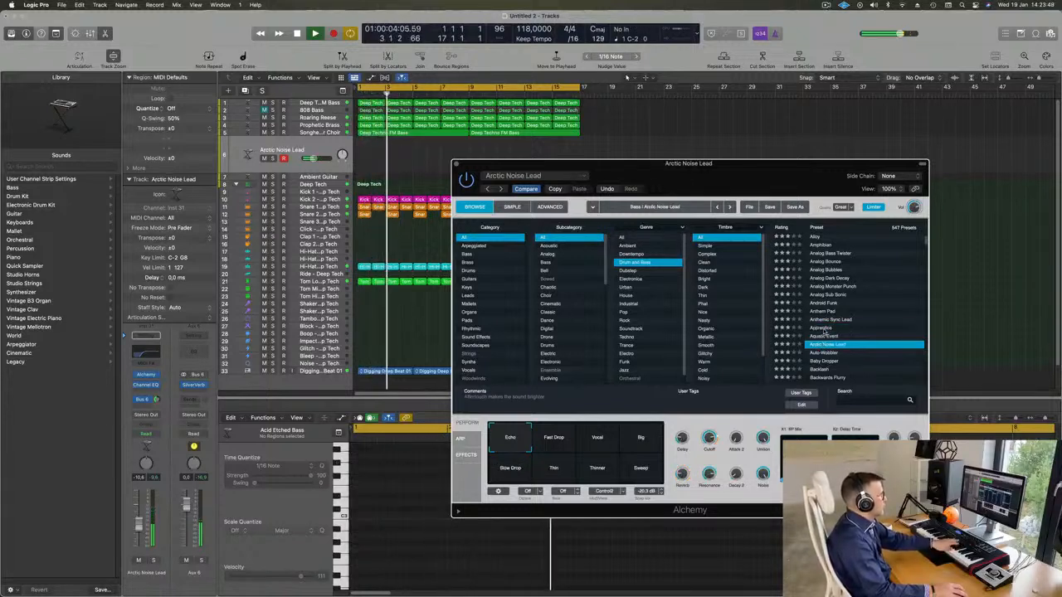
click(821, 329)
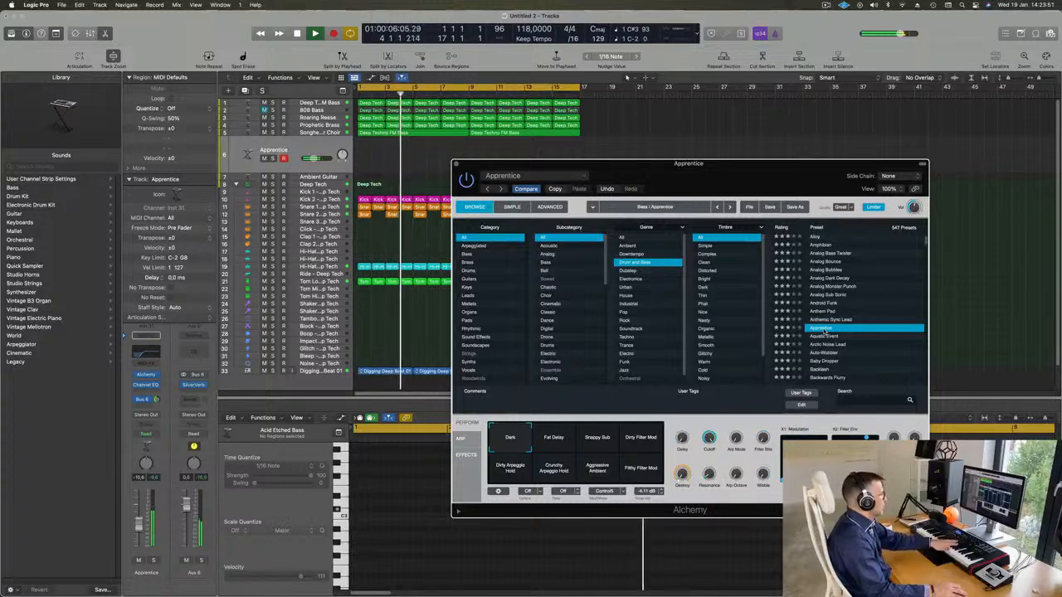
Try Apprentice's Fat Delay, Dirty Filter Mod, Dirty and Crunchy Arpeggio Hold, Aggressive Ambient and Filthy Filter Mod snapshots
click(553, 444)
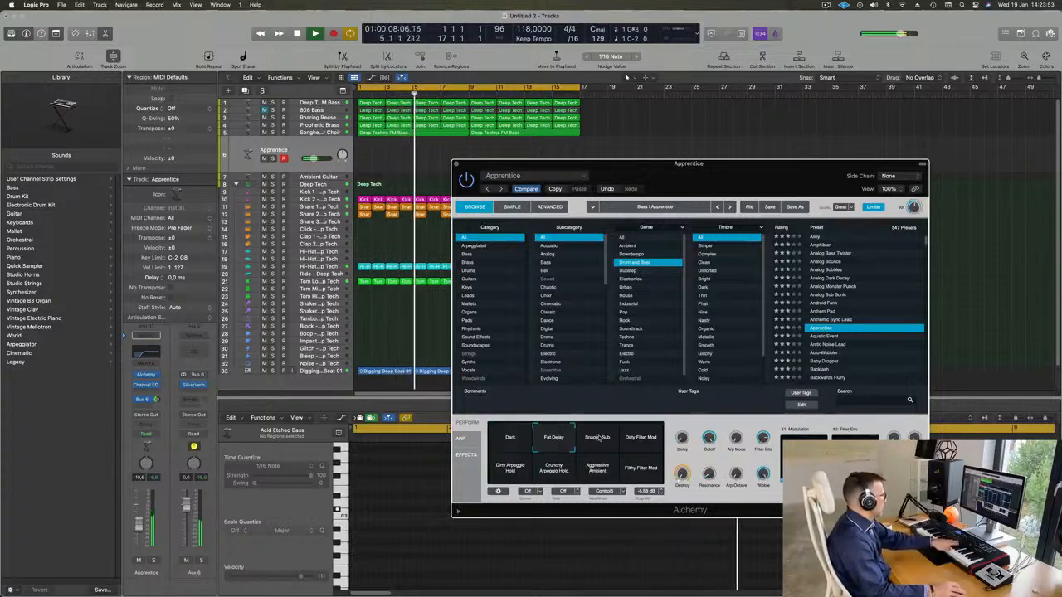
click(650, 438)
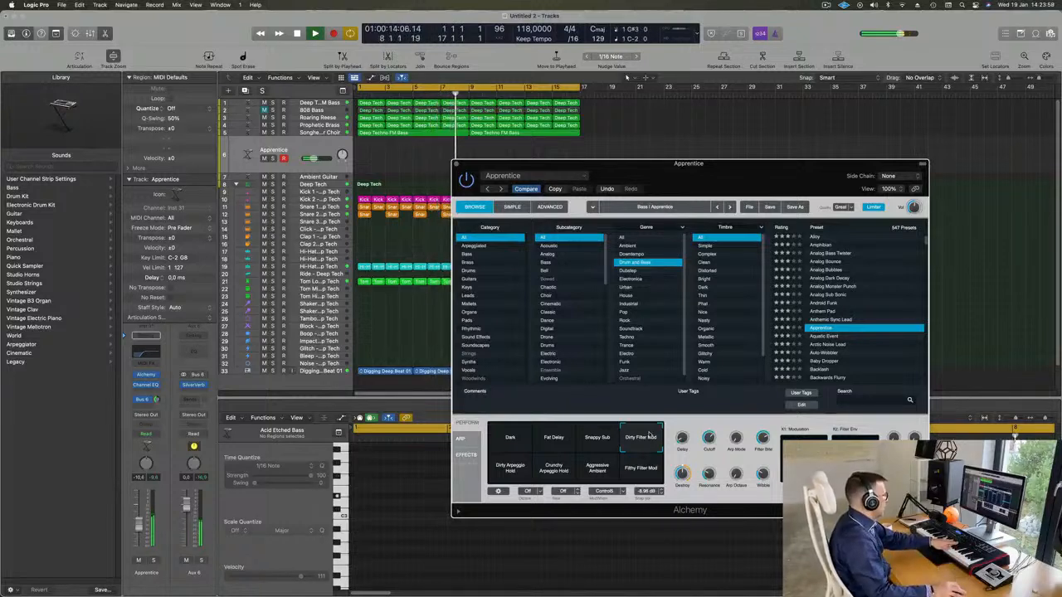
click(520, 467)
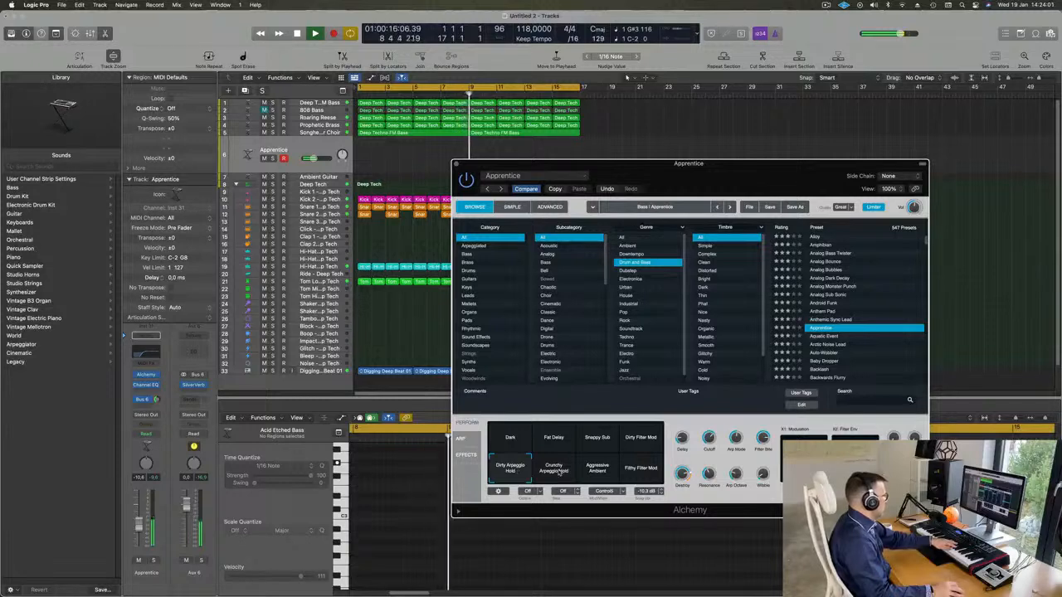
click(557, 476)
click(590, 473)
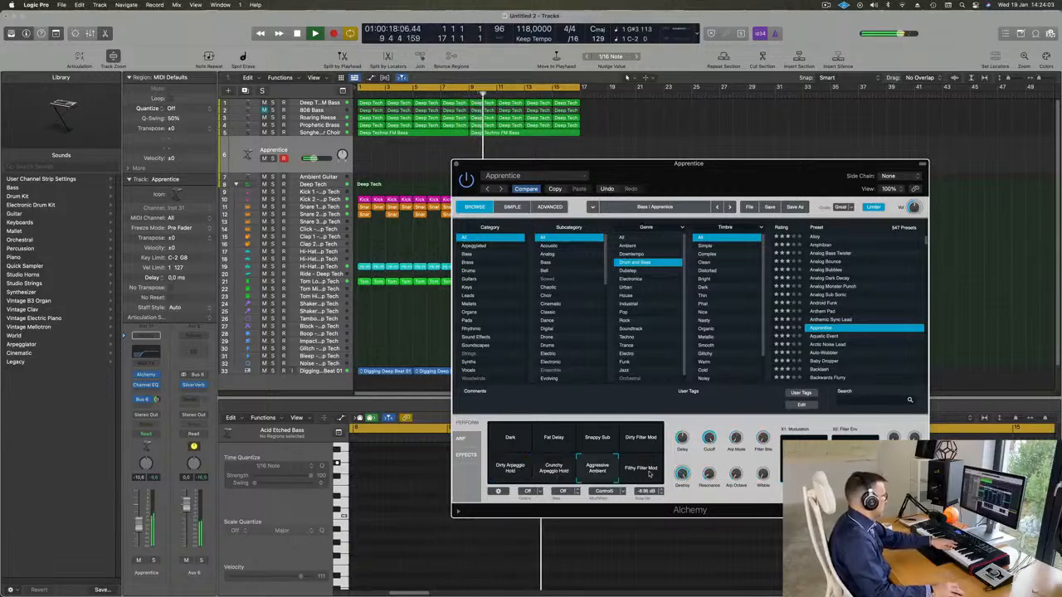
click(642, 473)
Audition the Aquatic Event and Arctic Noise Lead presets, and load Auto-Wobbler on the track instead
scroll(828, 331, down, 2)
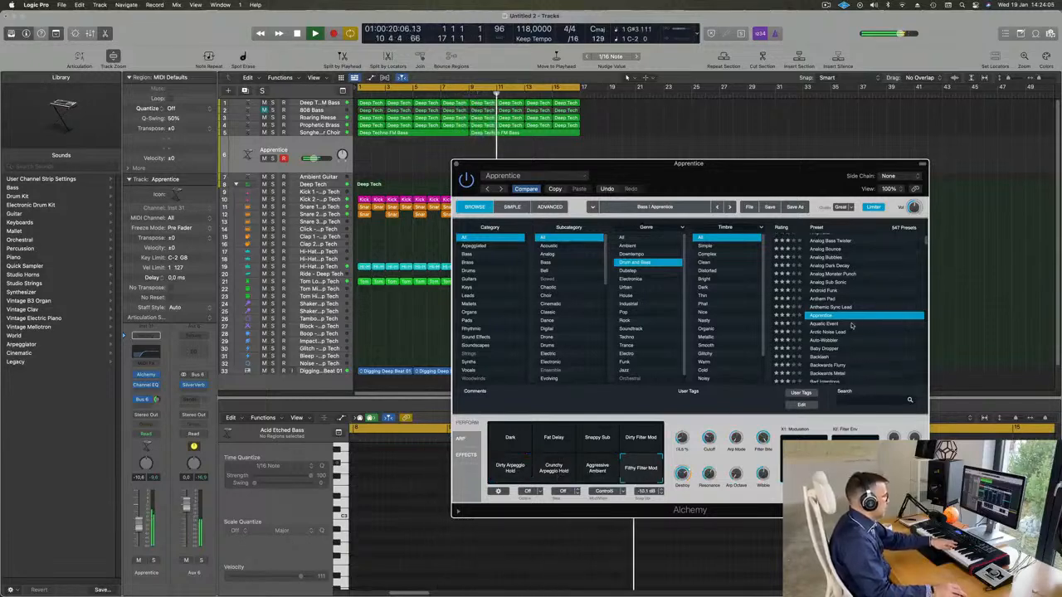
click(828, 326)
scroll(843, 326, down, 1)
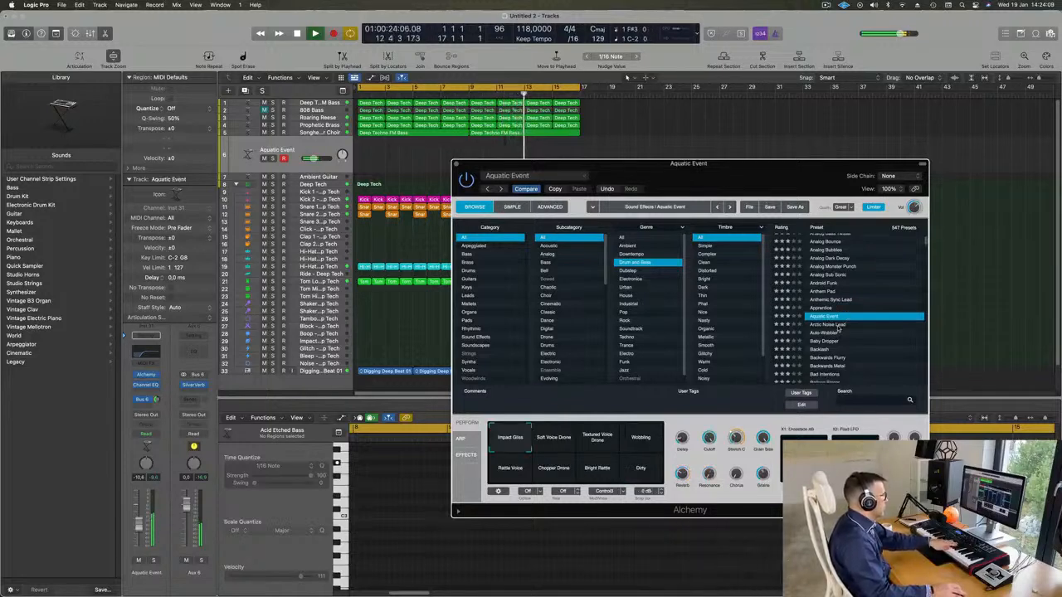
click(838, 325)
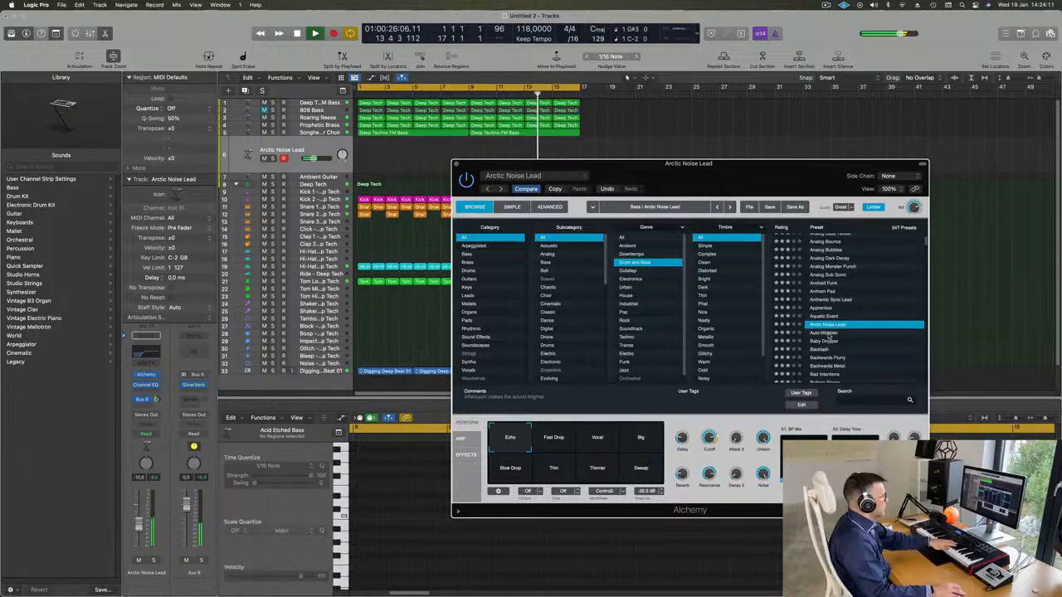
click(828, 334)
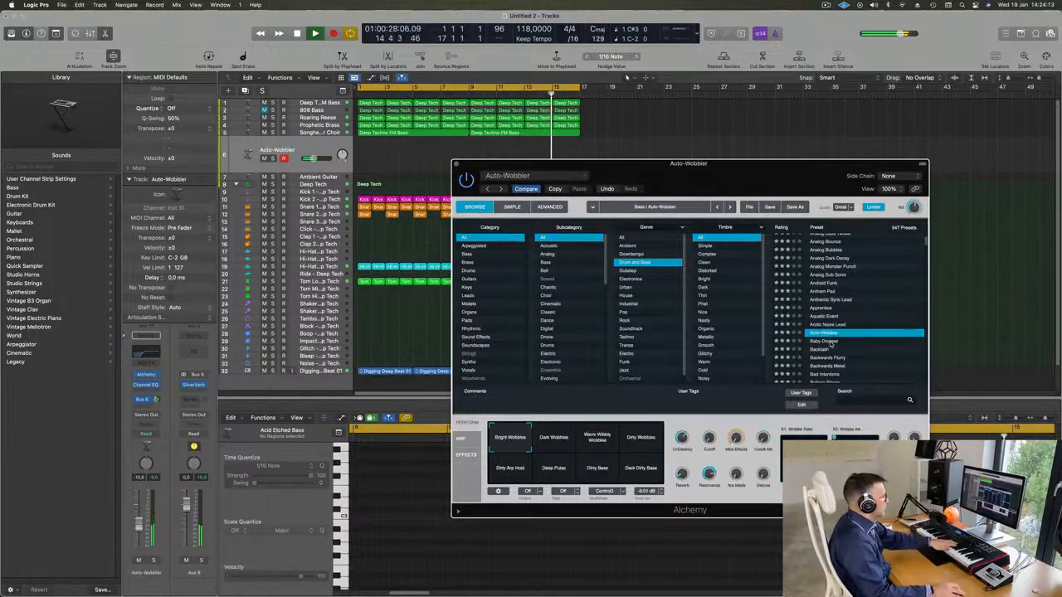
Audition the Baby Dropper, Backlash, Backwards Flurry and Balloon Finger presets in Alchemy
click(830, 341)
scroll(825, 332, down, 2)
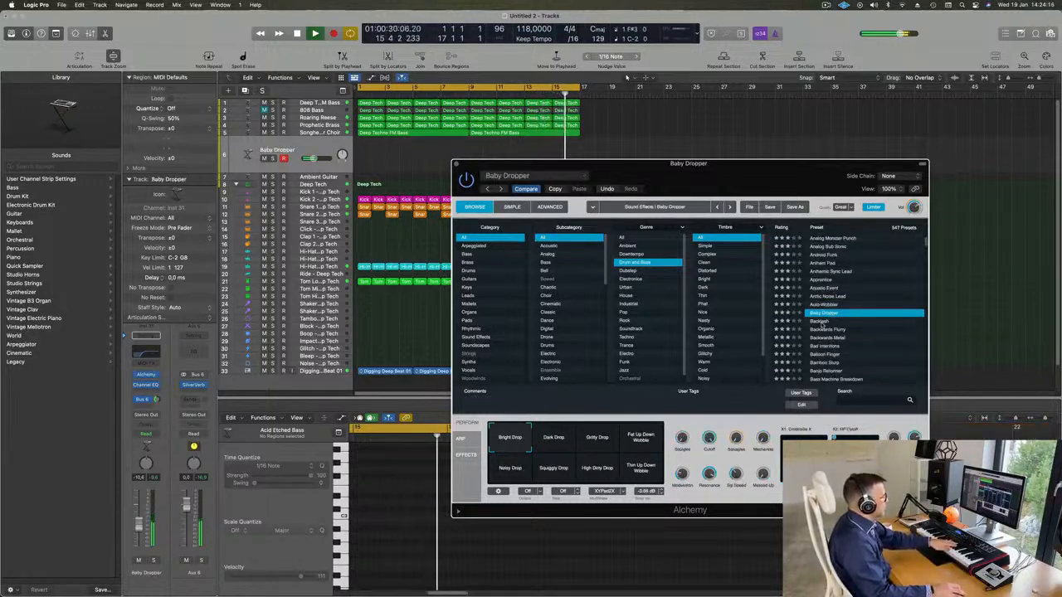
click(822, 324)
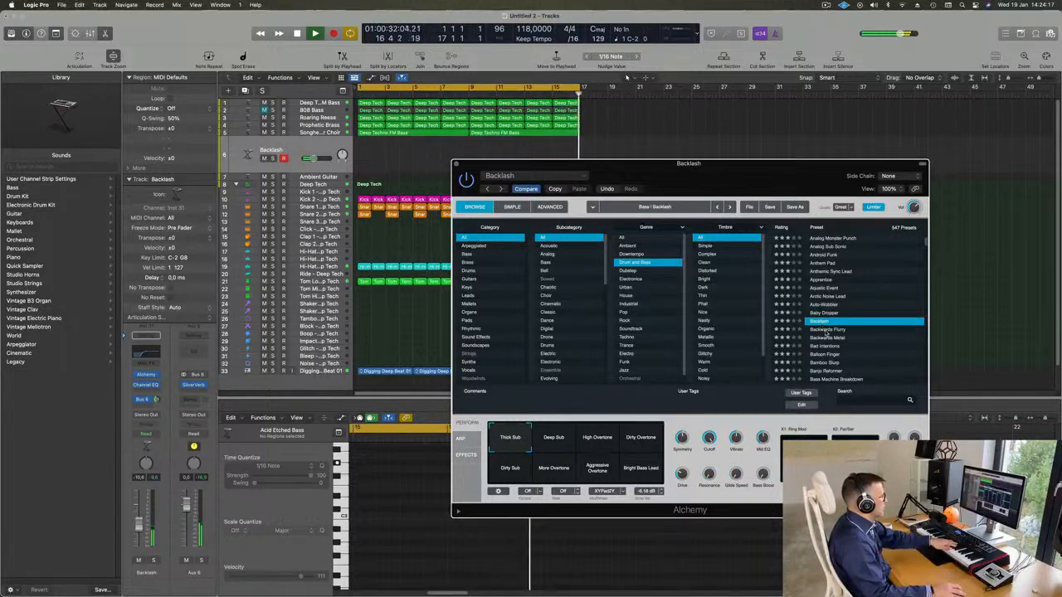
click(827, 330)
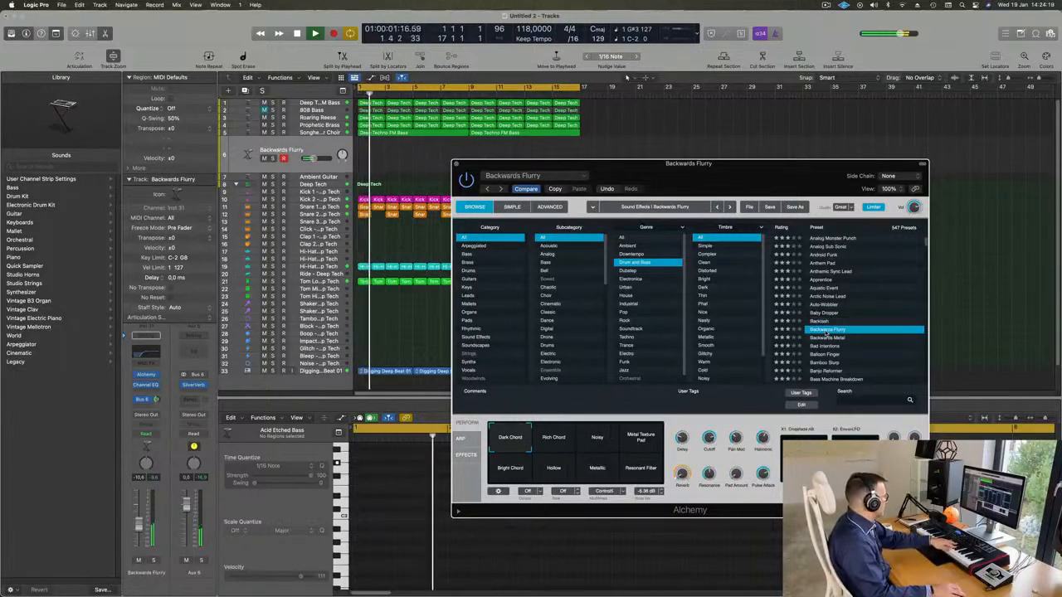
scroll(821, 323, down, 2)
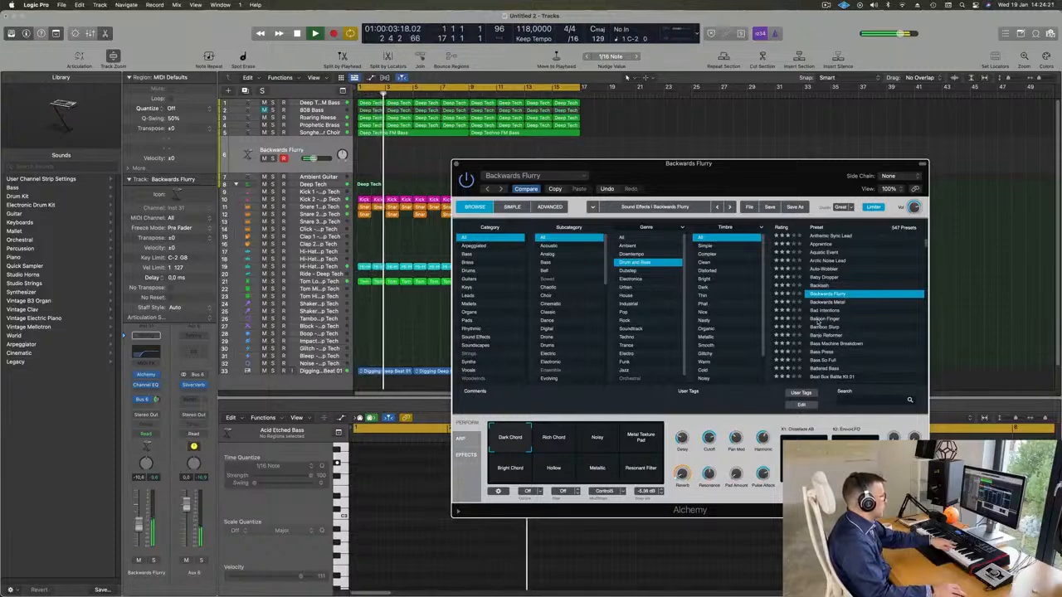
click(819, 320)
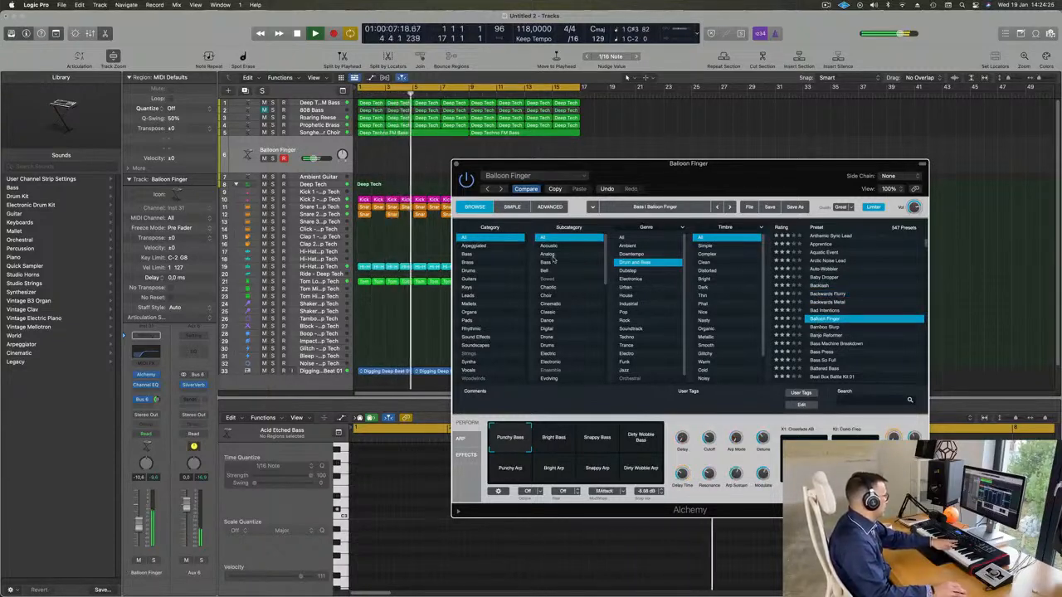
Narrow the Drum and Bass presets to the Leads category, try Robot Learning To Speak, and load Screeching Lead
click(467, 296)
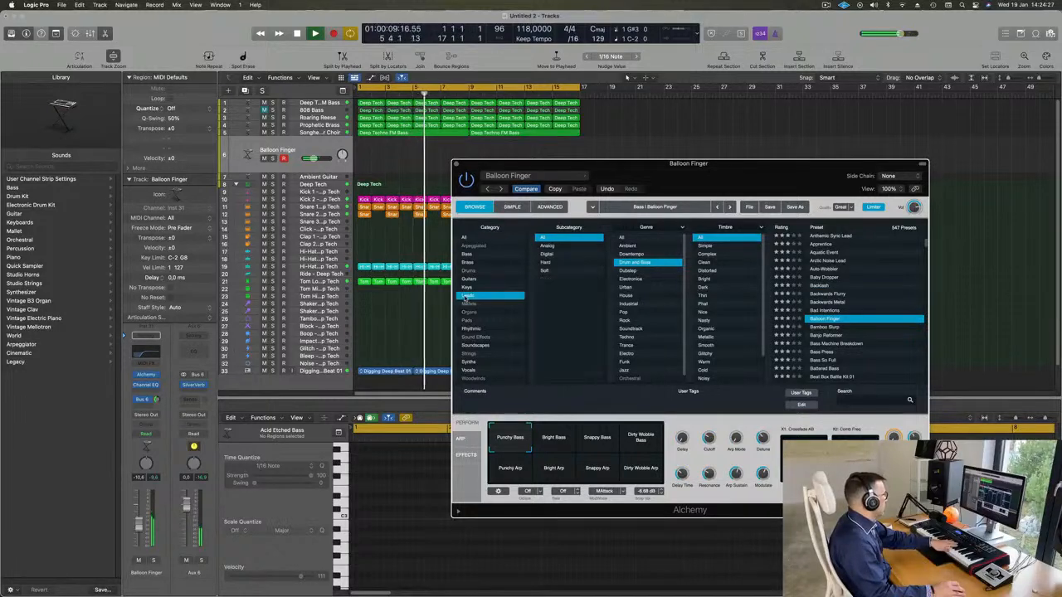
scroll(837, 254, down, 5)
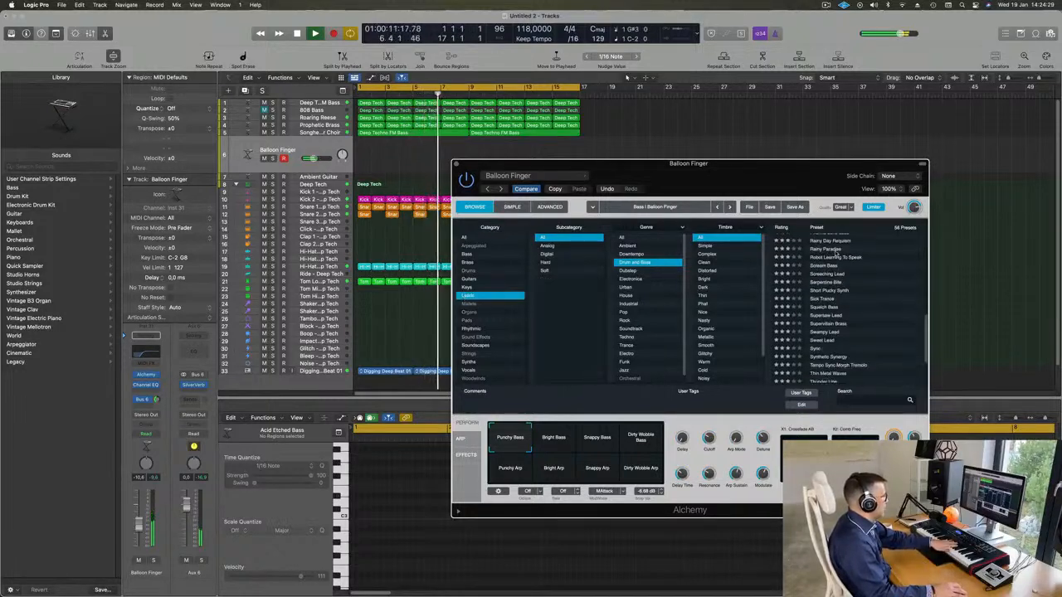
click(837, 256)
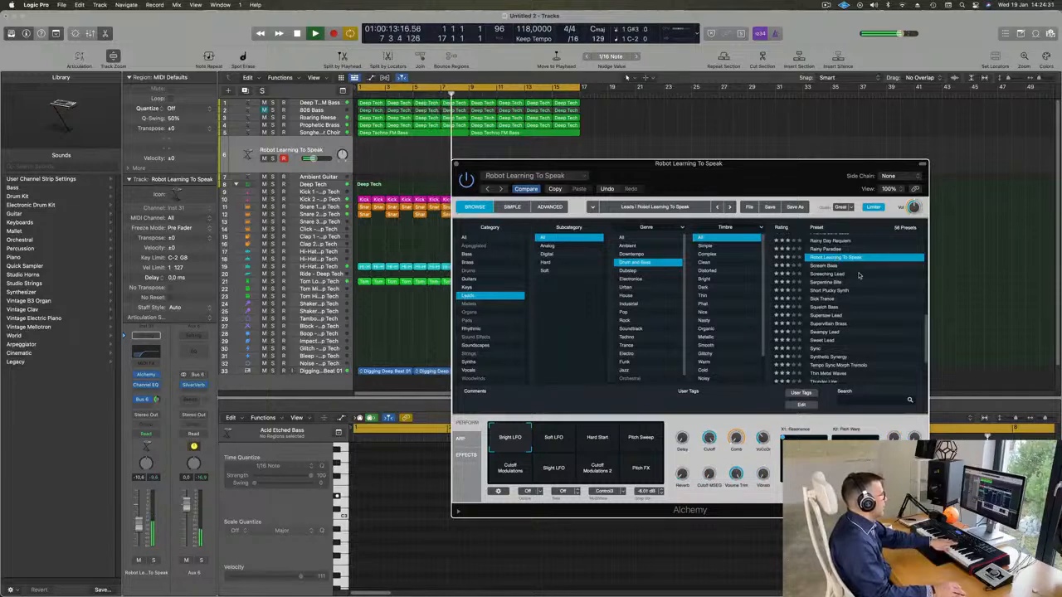
click(826, 273)
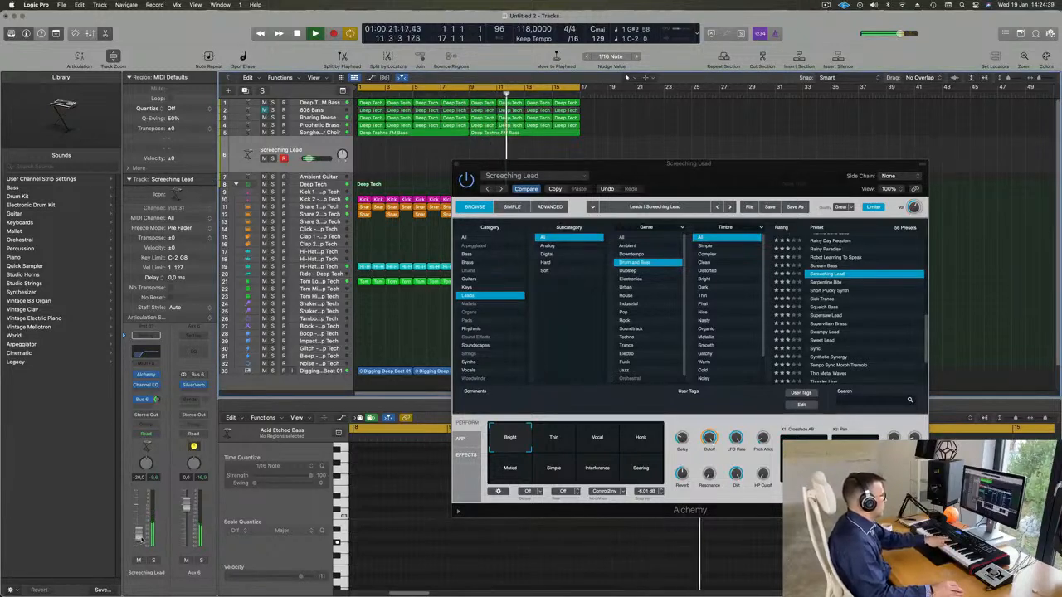
Try Screeching Lead's Vocal, Honk, Muted, Simple, Interference and Searing snapshots
click(604, 443)
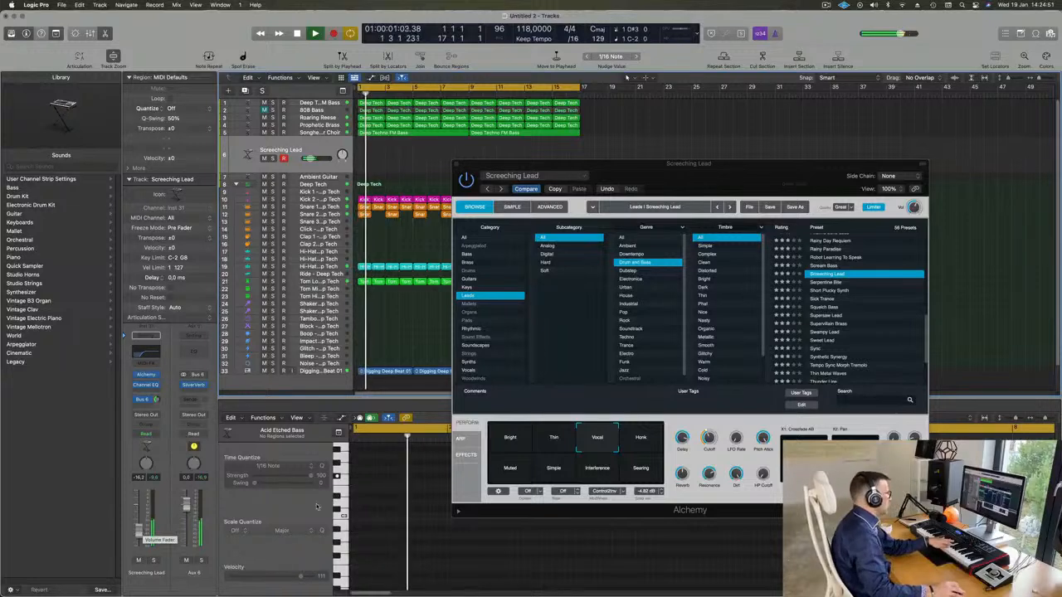
click(640, 437)
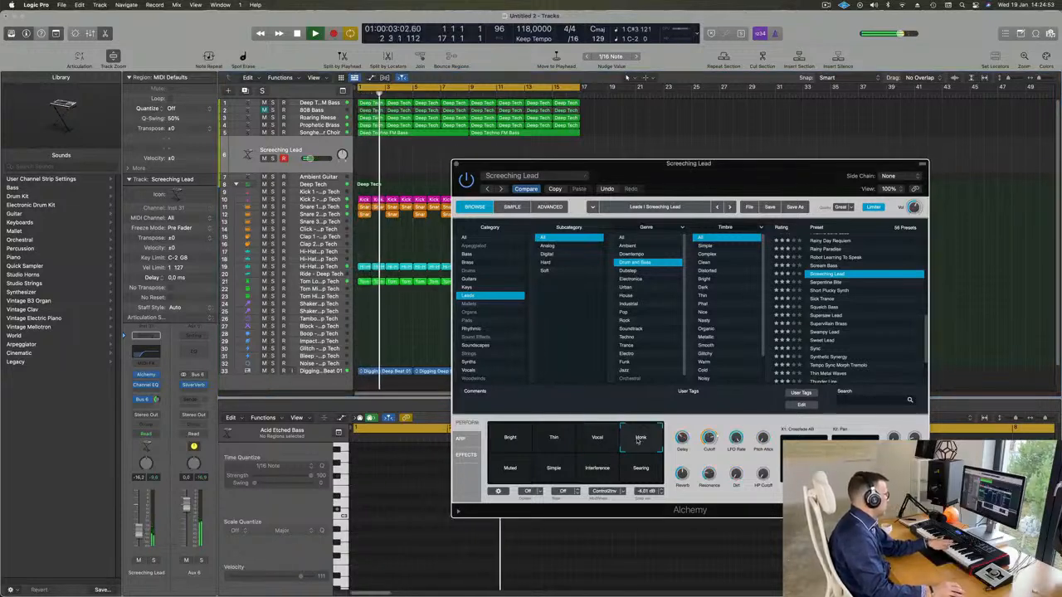
click(515, 477)
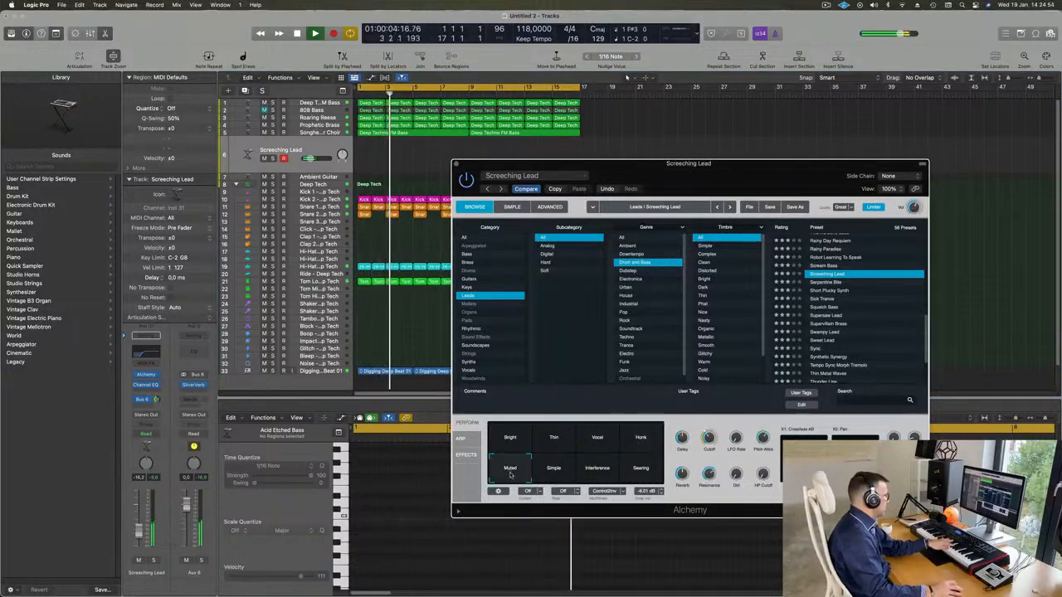
click(553, 468)
click(598, 467)
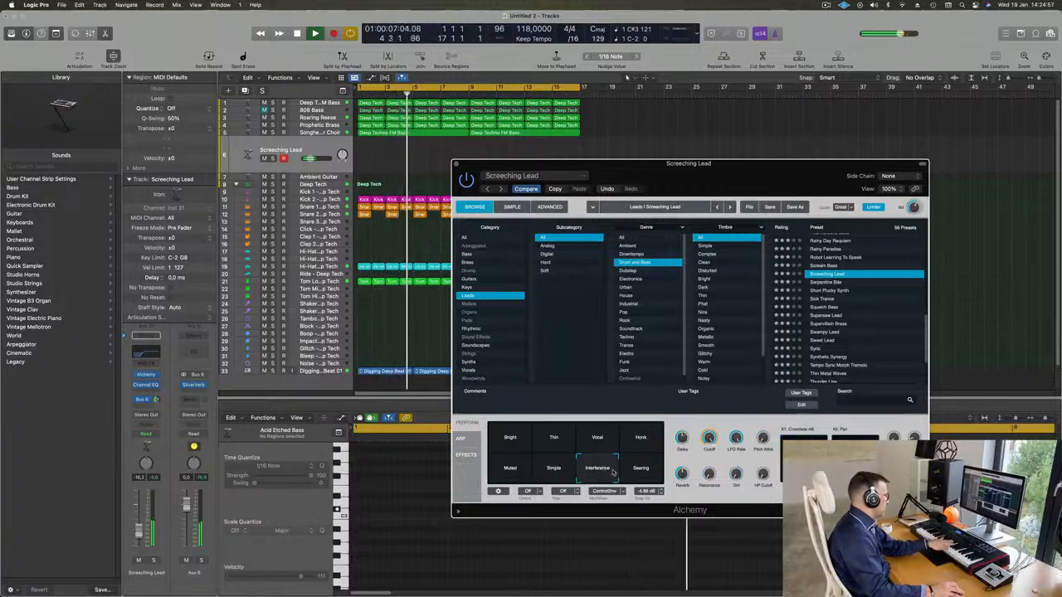
click(644, 470)
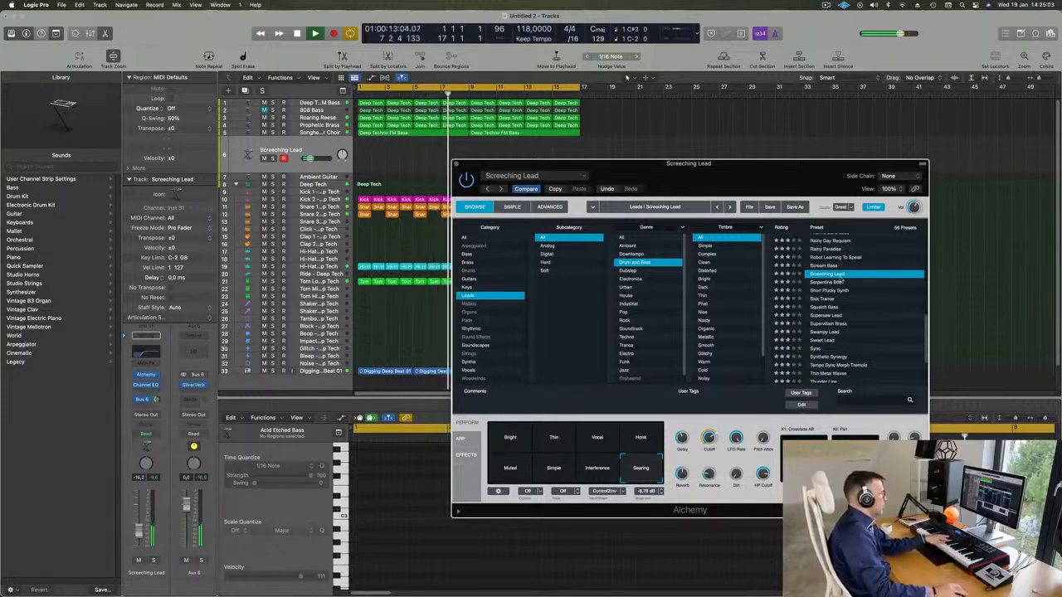
Audition Serpentine Bite, and load Short Plucky Synth with its Smokey snapshot instead
click(831, 283)
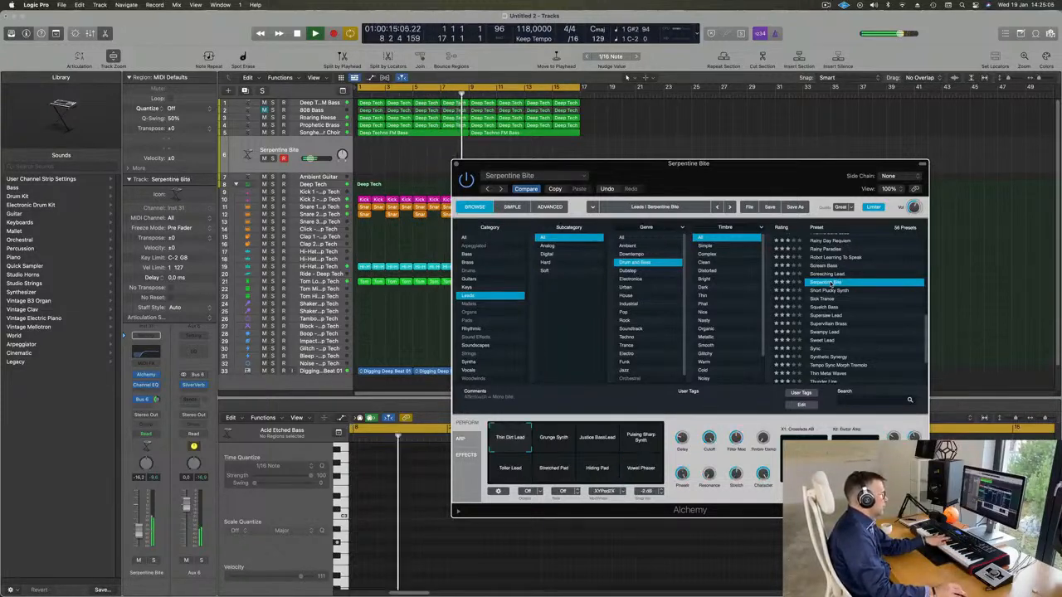
click(833, 292)
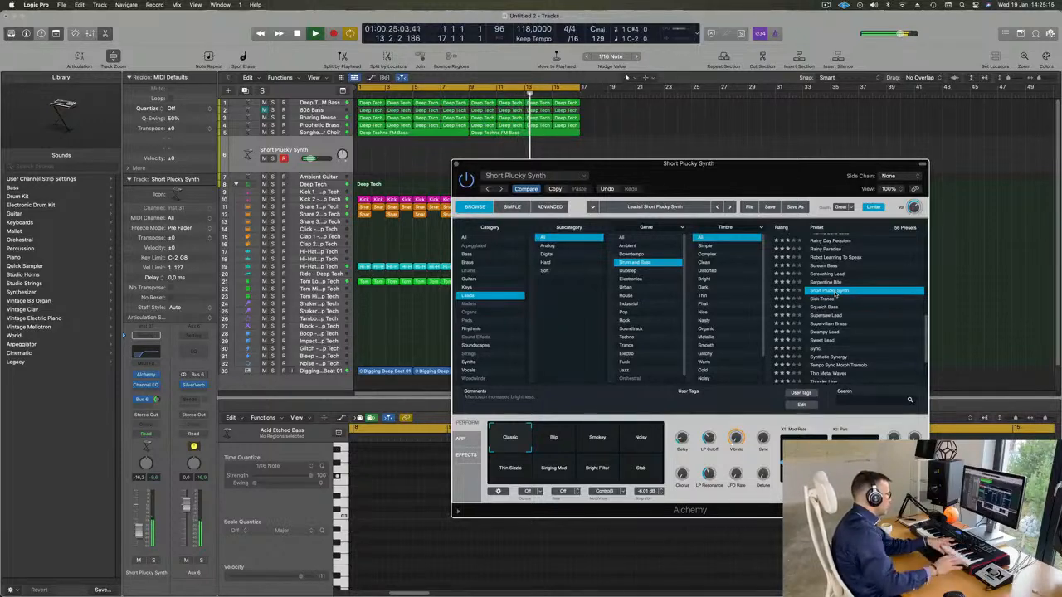
click(604, 439)
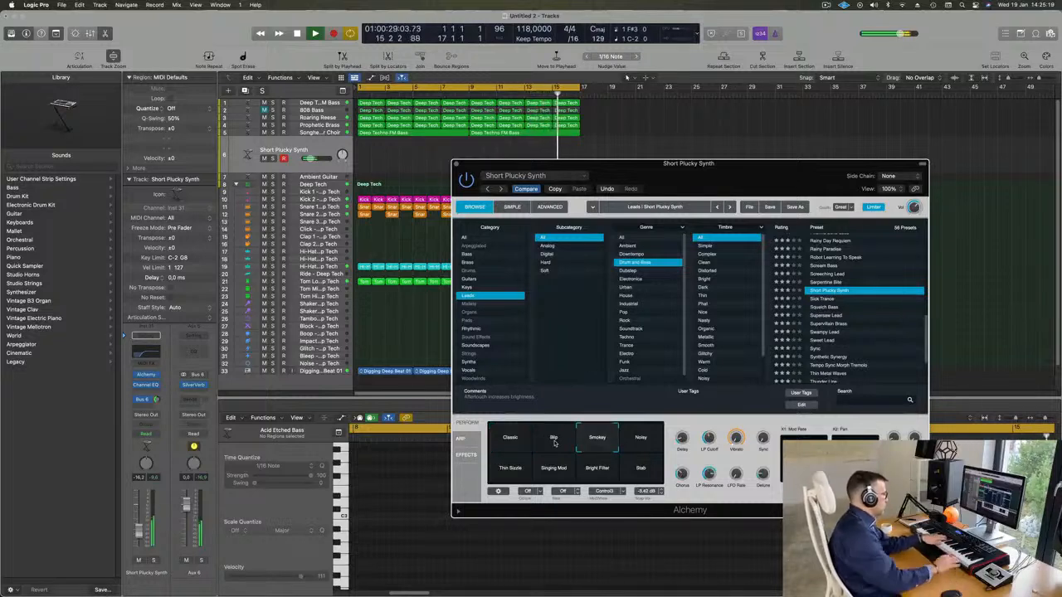
key(XF86AudioRaiseVolume)
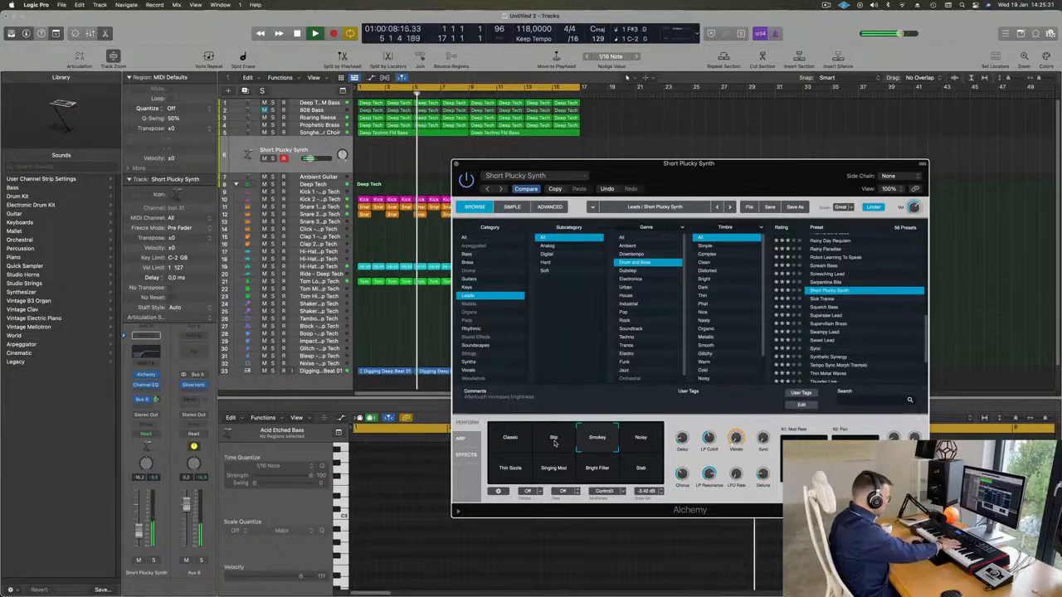
Record a plucked melody on the Short Plucky Synth track from bar 5 to the cycle's end at bar 17, and play it back
key(r)
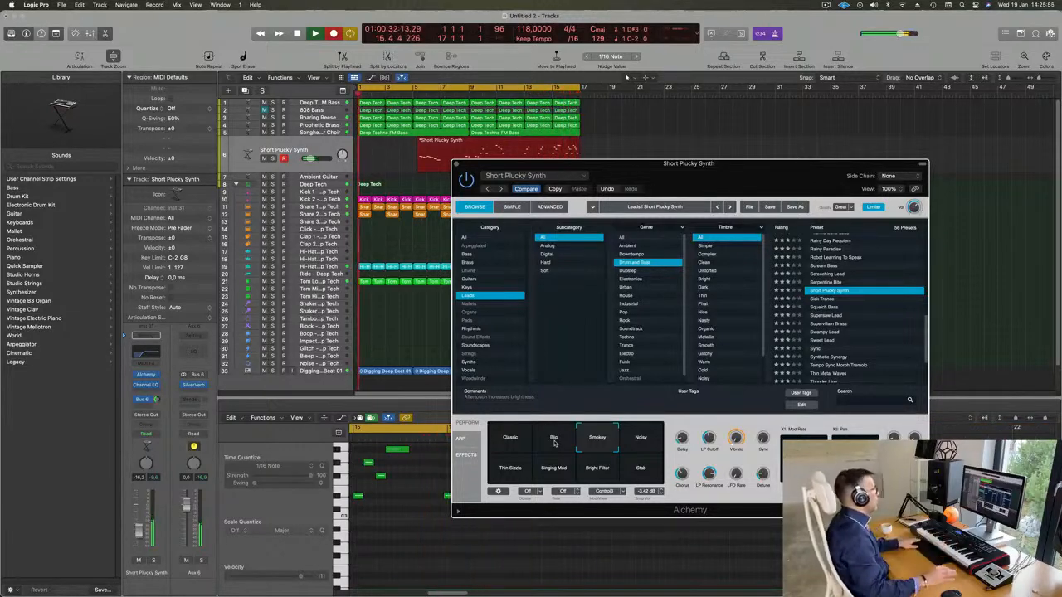
key(space)
drag(564, 163, 512, 211)
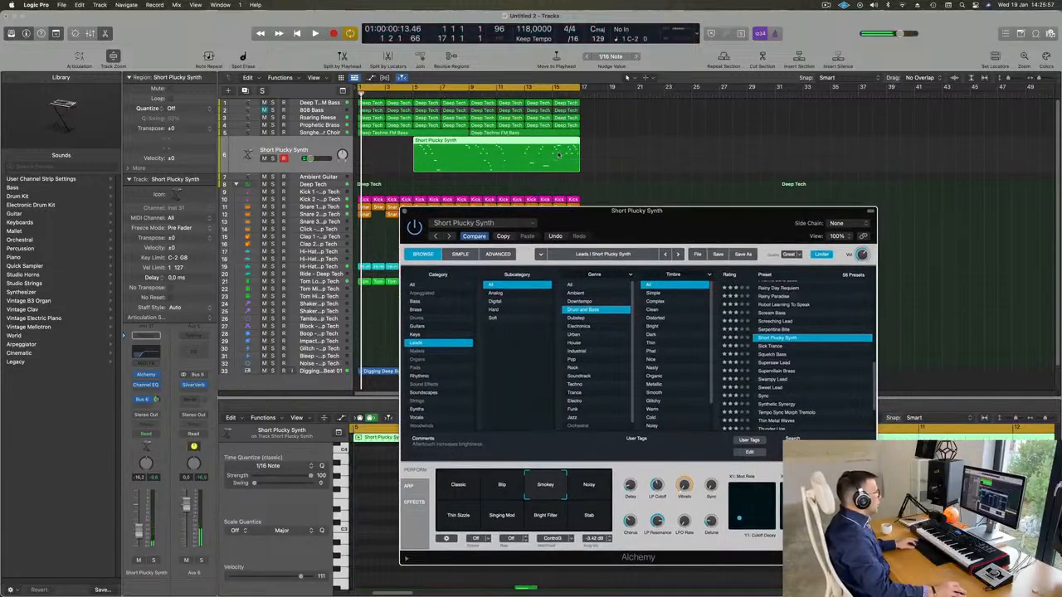
key(space)
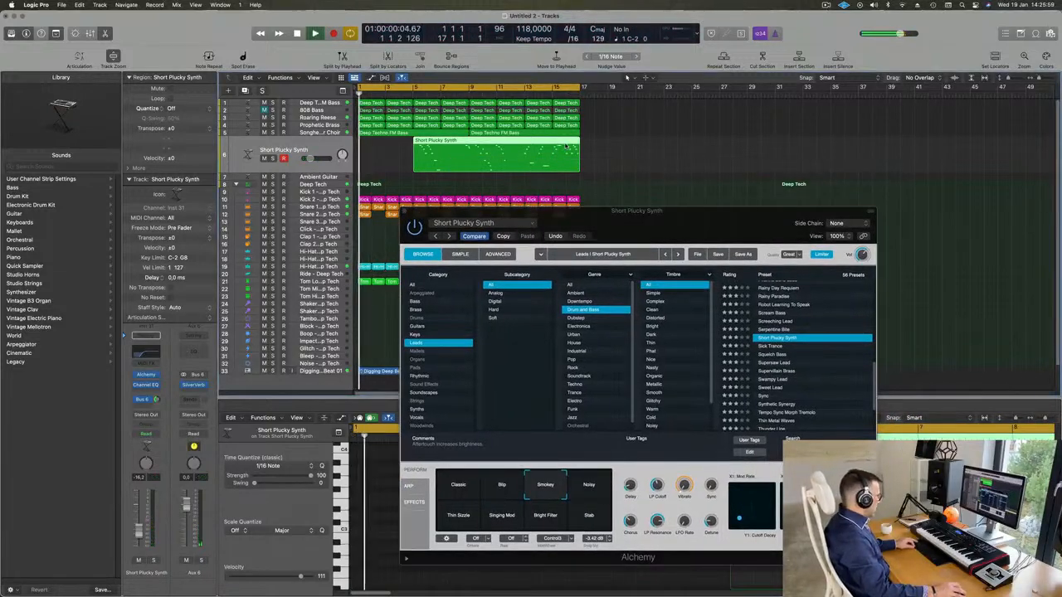
Cut the recorded region down to its final bar, splitting notes that cross the cut, and move that bar to bar 1
click(565, 143)
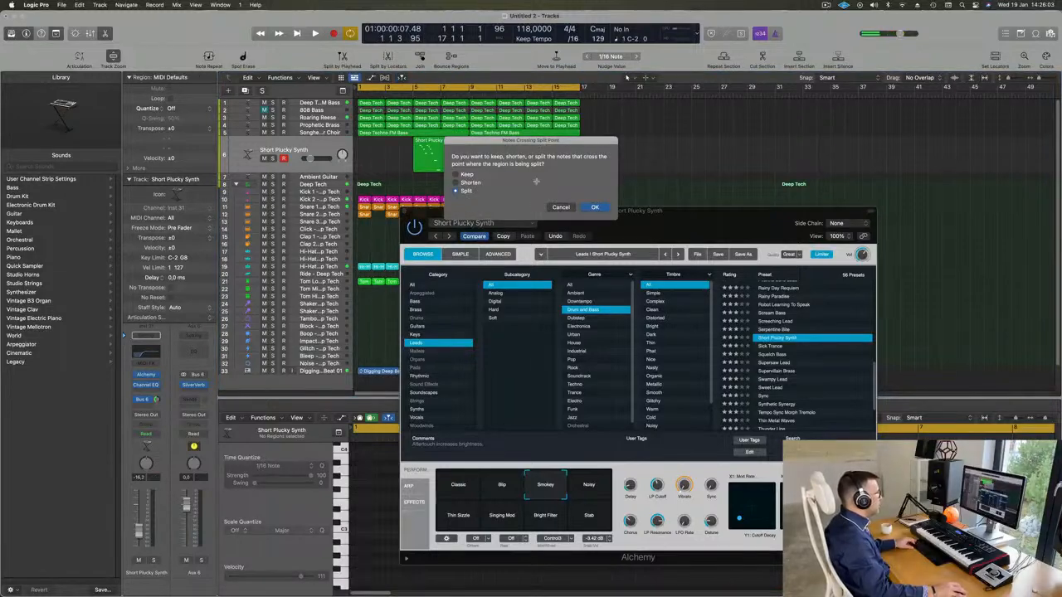
key(Return)
key(Delete)
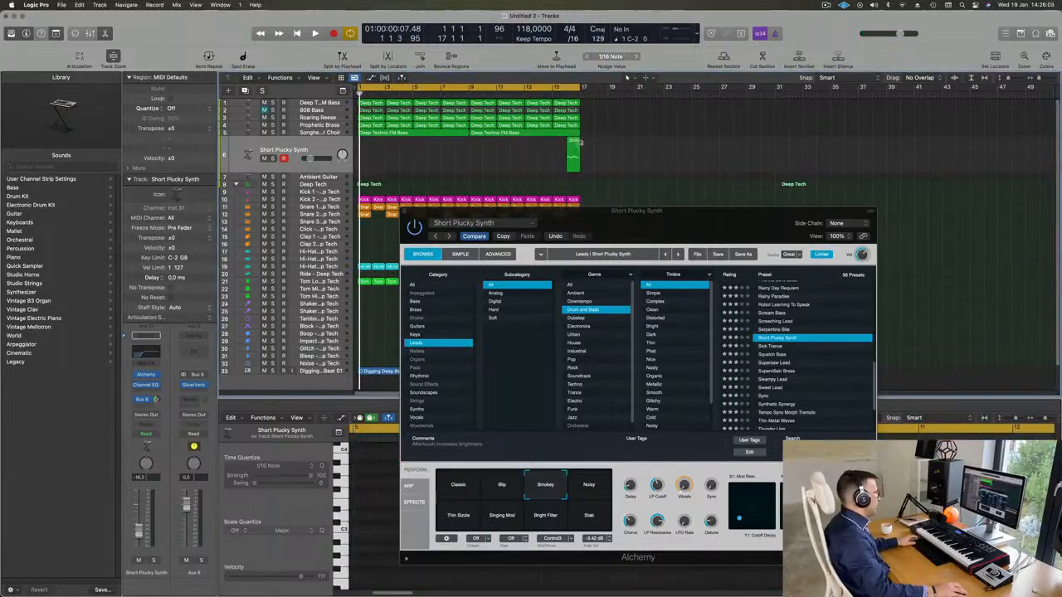
drag(571, 143, 366, 145)
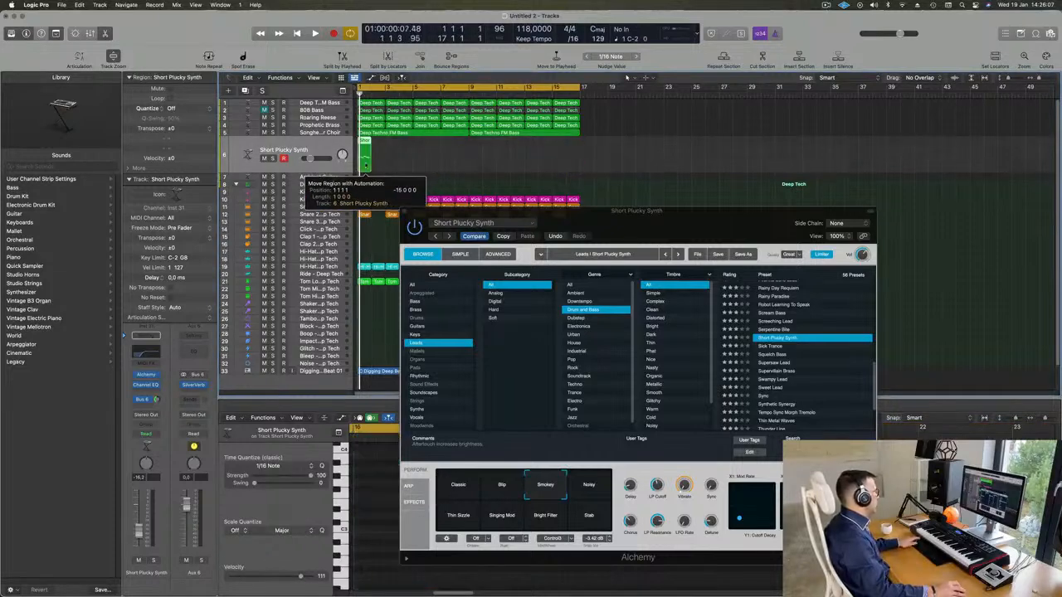
Play the one-bar Short Plucky Synth region and quantize all its notes to 1/16
key(space)
drag(555, 211, 844, 157)
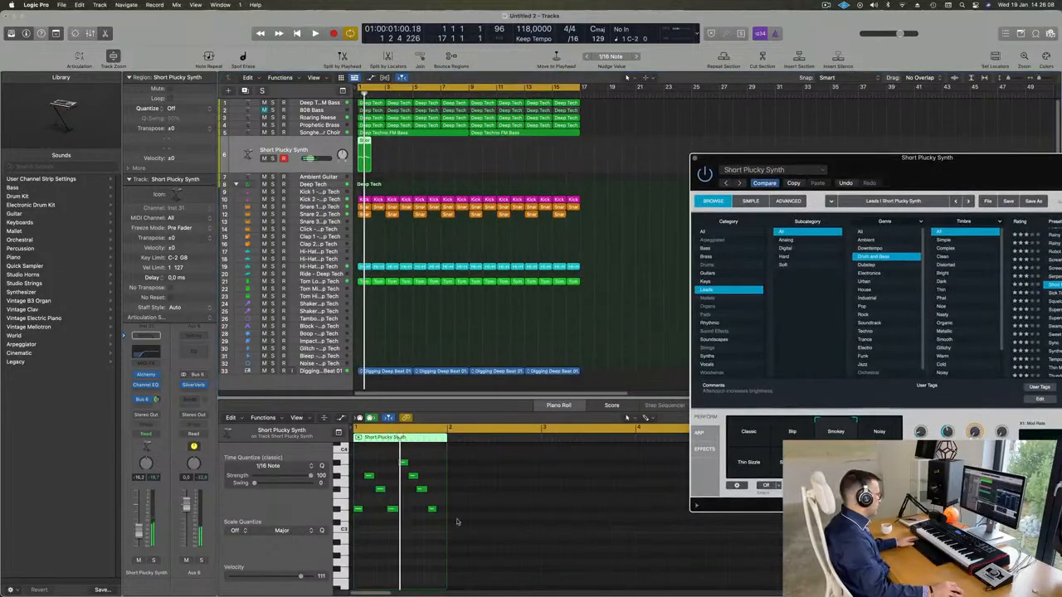
click(409, 566)
key(super+a)
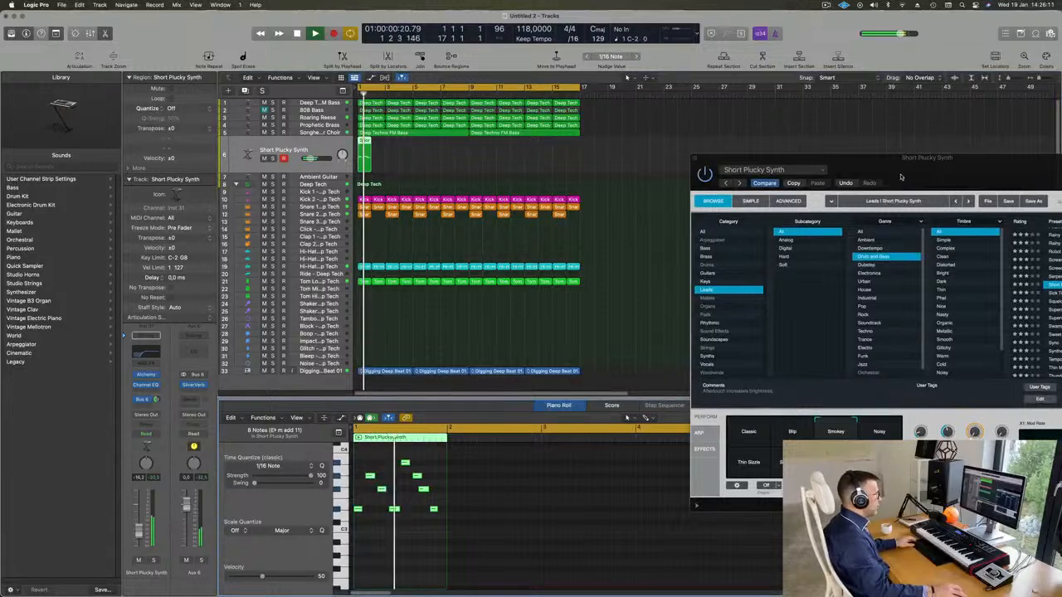
Nudge the region's last two notes one 1/16 later, hide the Alchemy window, and play the pattern
drag(930, 170, 749, 185)
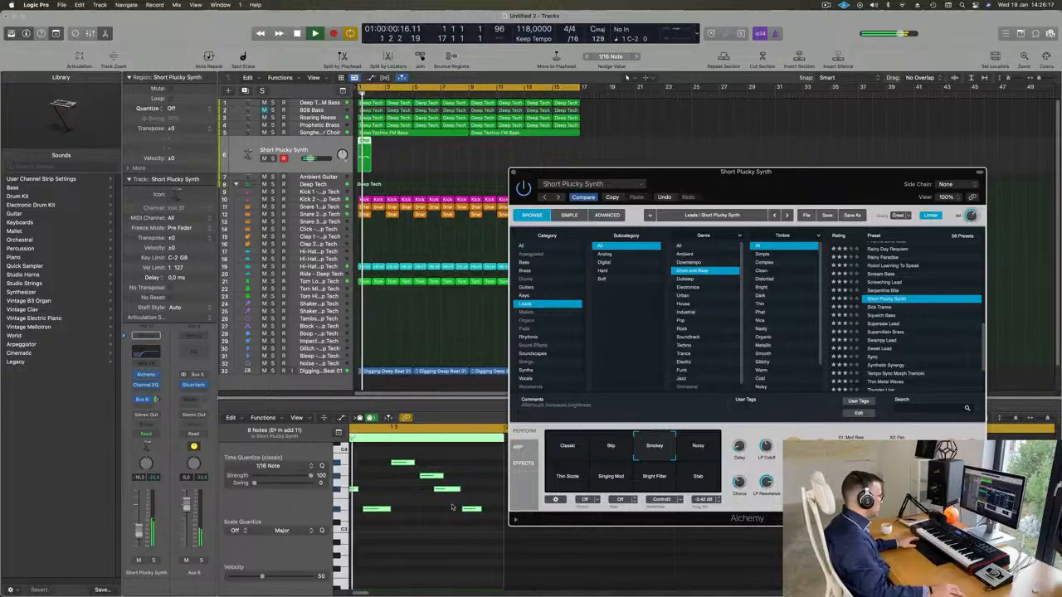
drag(477, 483, 458, 520)
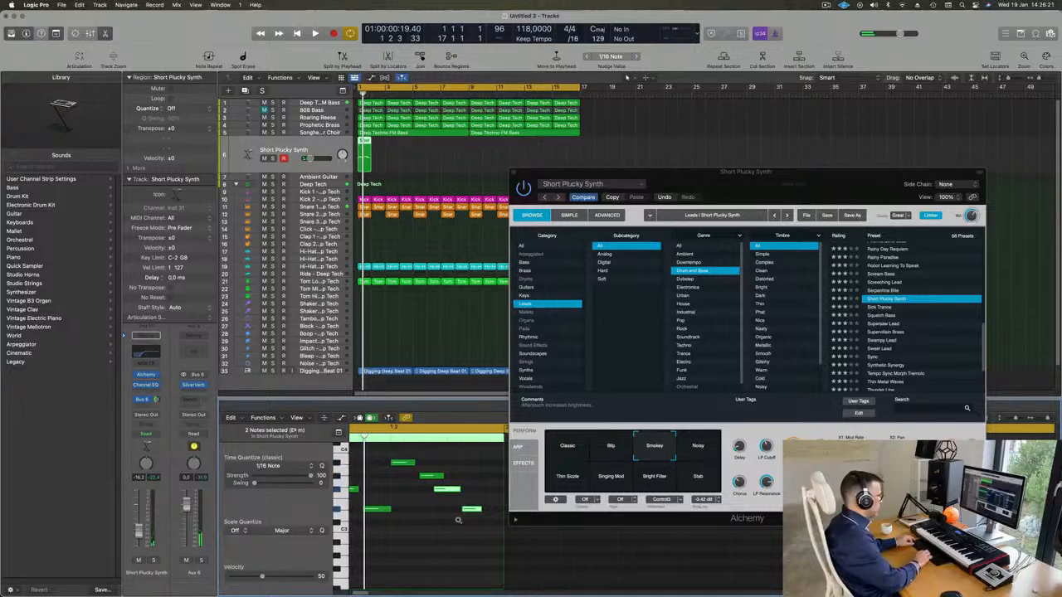
key(alt+Right)
key(v)
key(space)
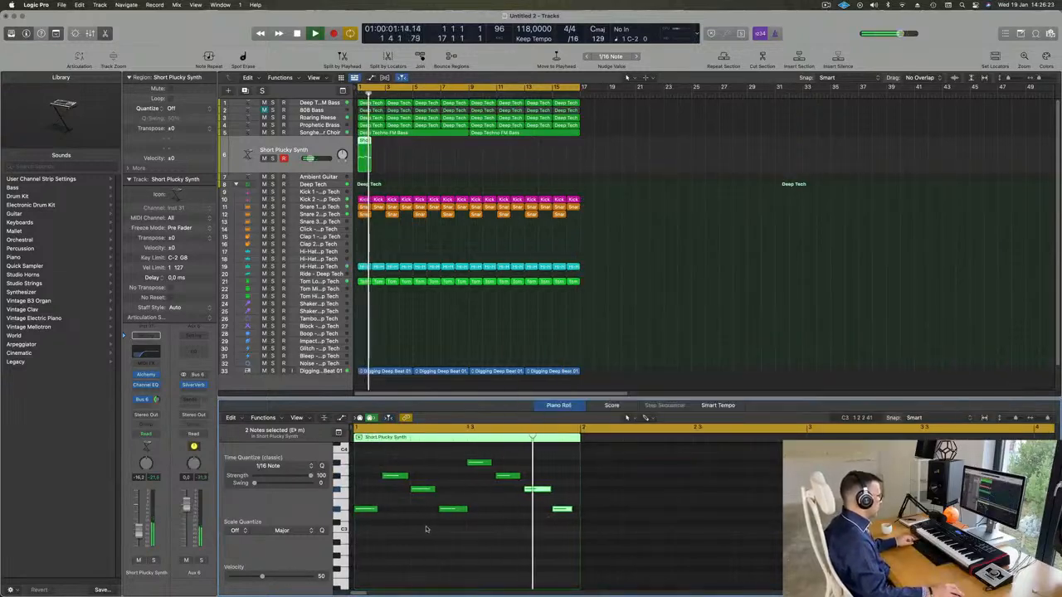
key(space)
Repeat the one-bar Short Plucky Synth region until it fills bars 1 to 16, and play all the copies from the start
key(space)
click(410, 153)
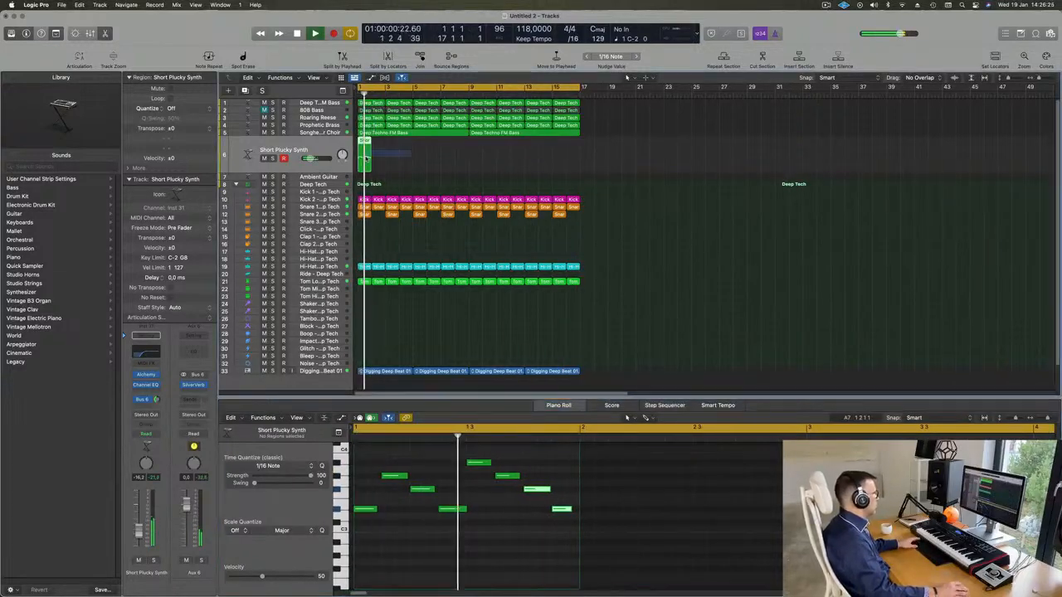
click(365, 156)
key(space)
key(space)
key(super+r)
key(super+r)
key(super+r)
key(super+r)
key(super+r)
key(super+r)
key(super+r)
key(super+r)
key(super+r)
key(super+r)
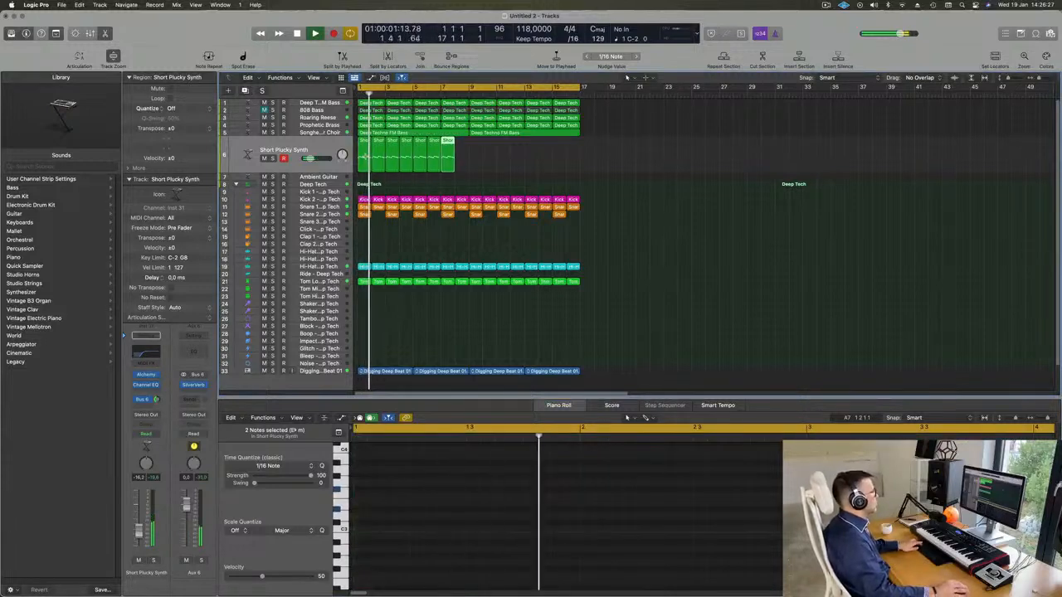
key(super+r)
key(super+r)
key(super+r)
key(super+r)
key(super+r)
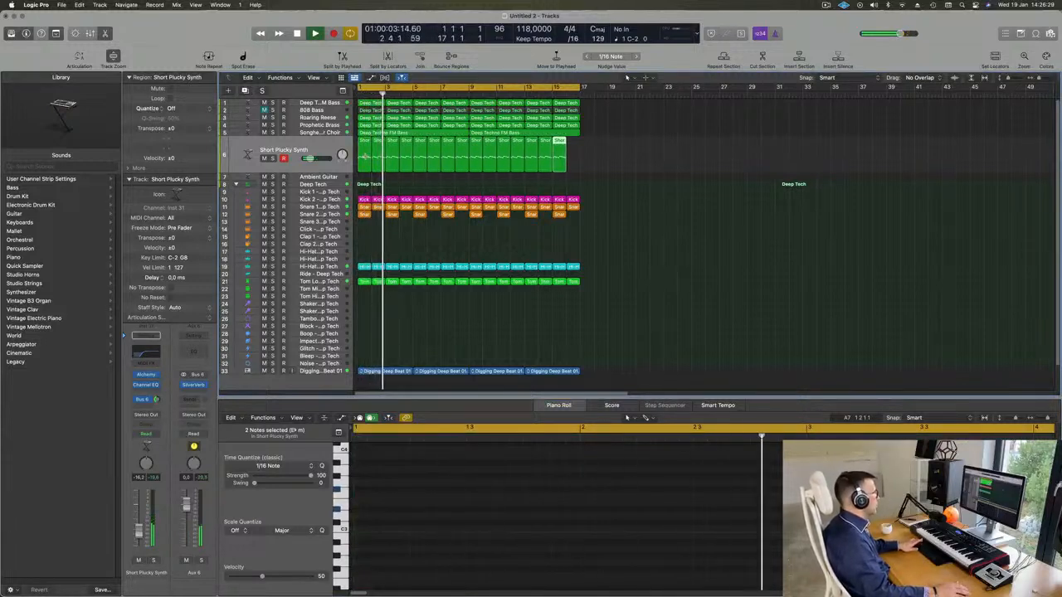
key(space)
click(324, 143)
key(space)
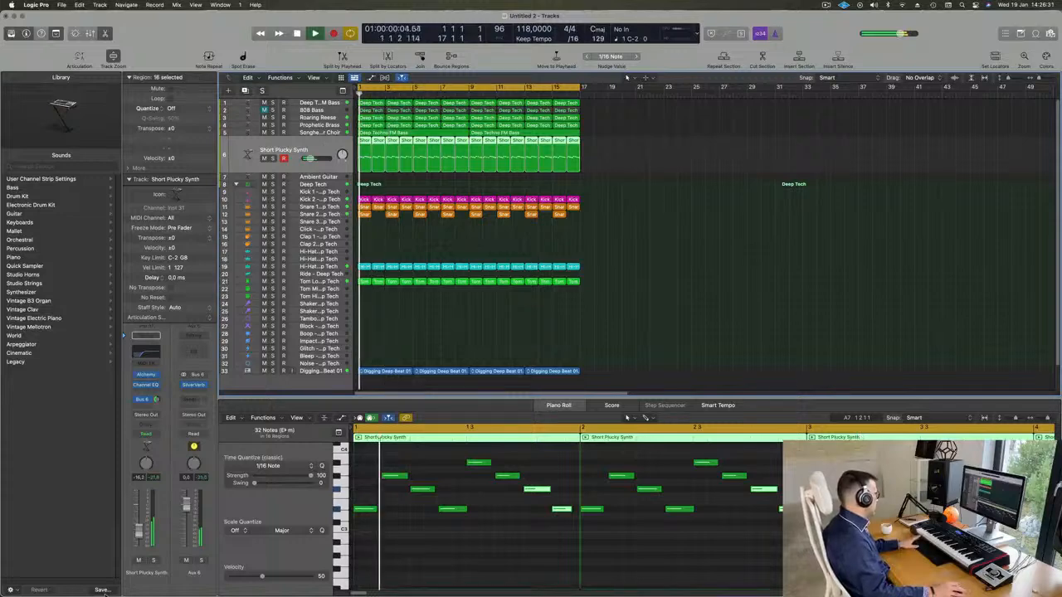
Lower the Short Plucky Synth track volume to -17.2 dB and reopen its Alchemy window above the piano roll
drag(141, 528, 141, 530)
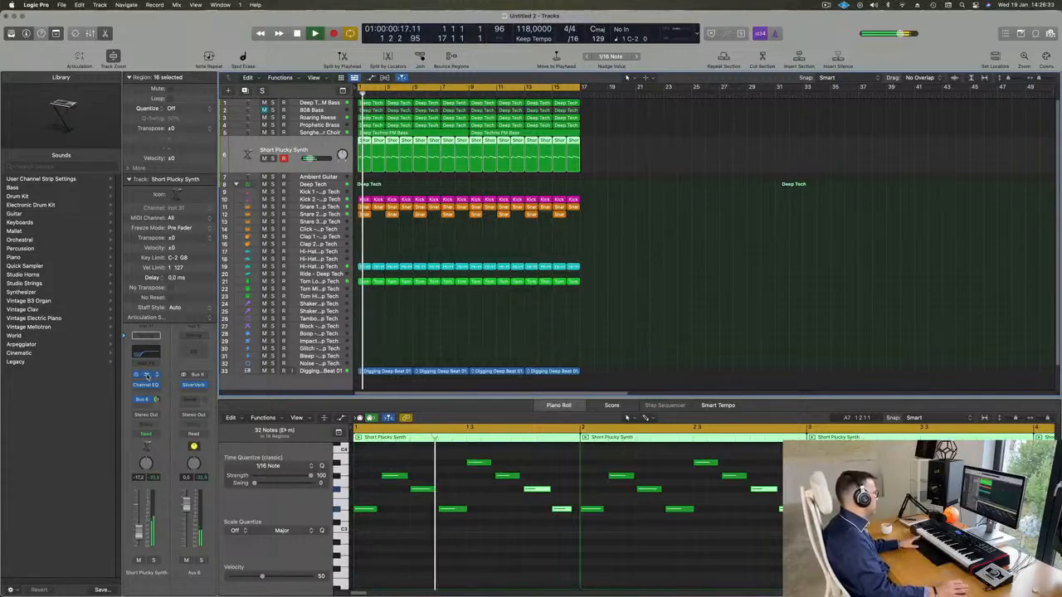
click(147, 375)
drag(761, 207, 594, 96)
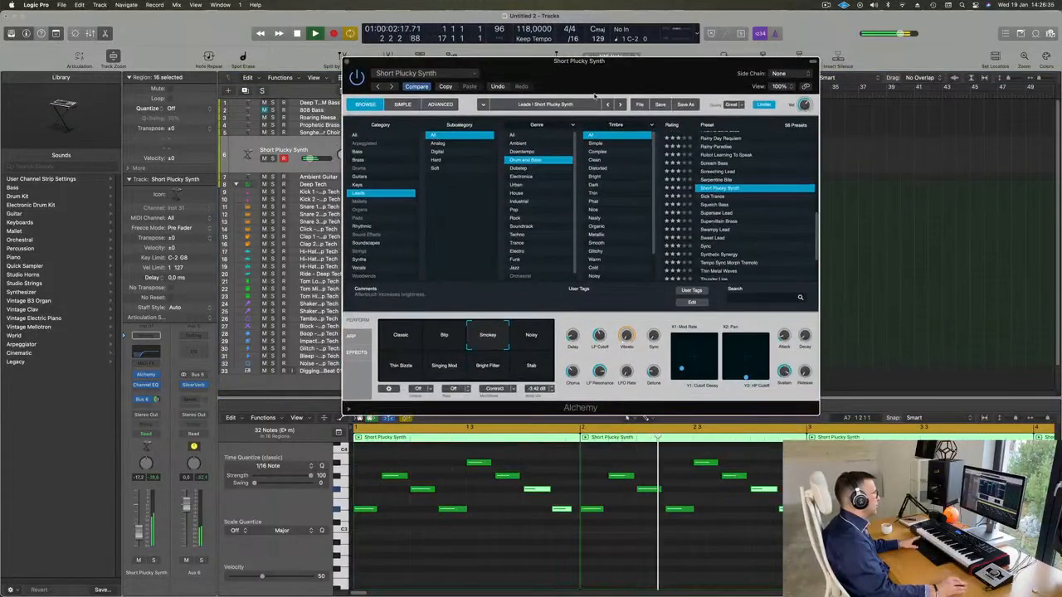
Audition the Noisy, Stab, Bright Filter, Thin Sizzle, Classic, Blip and Smokey performance snapshots of the Short Plucky Synth while the loop plays
click(535, 343)
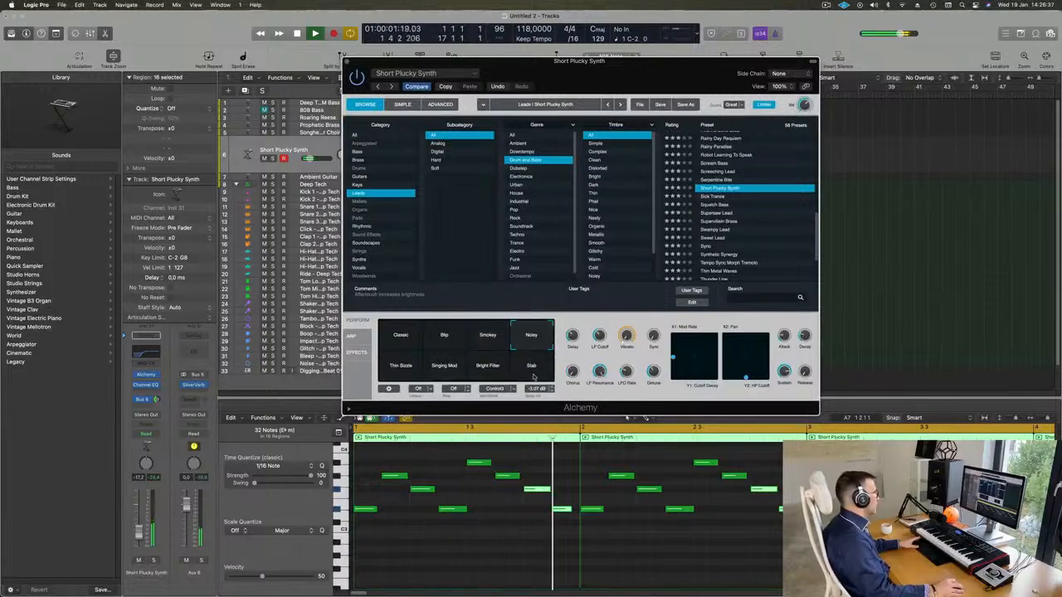
click(530, 367)
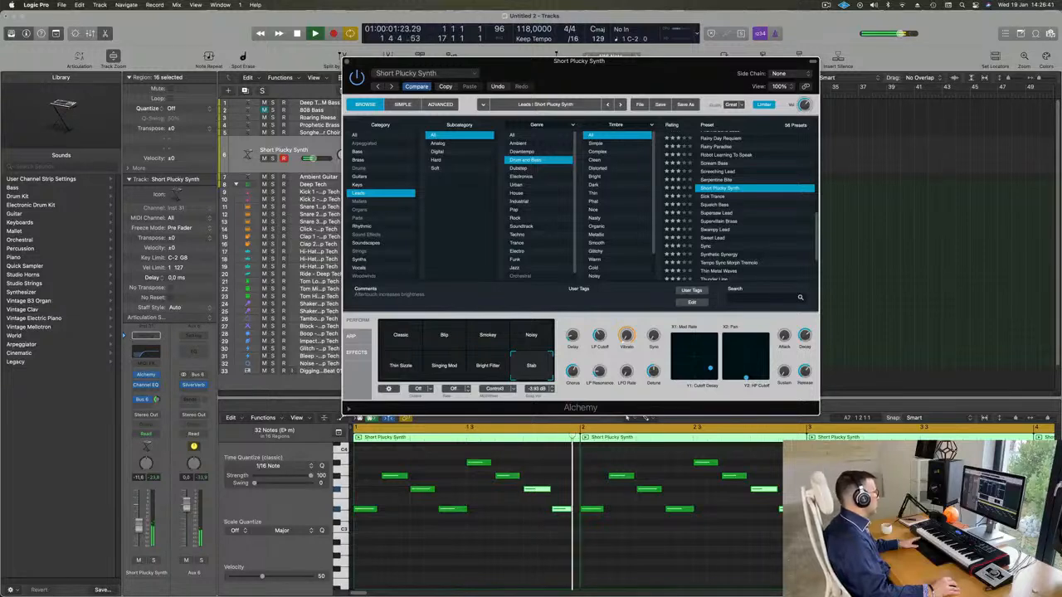
click(478, 366)
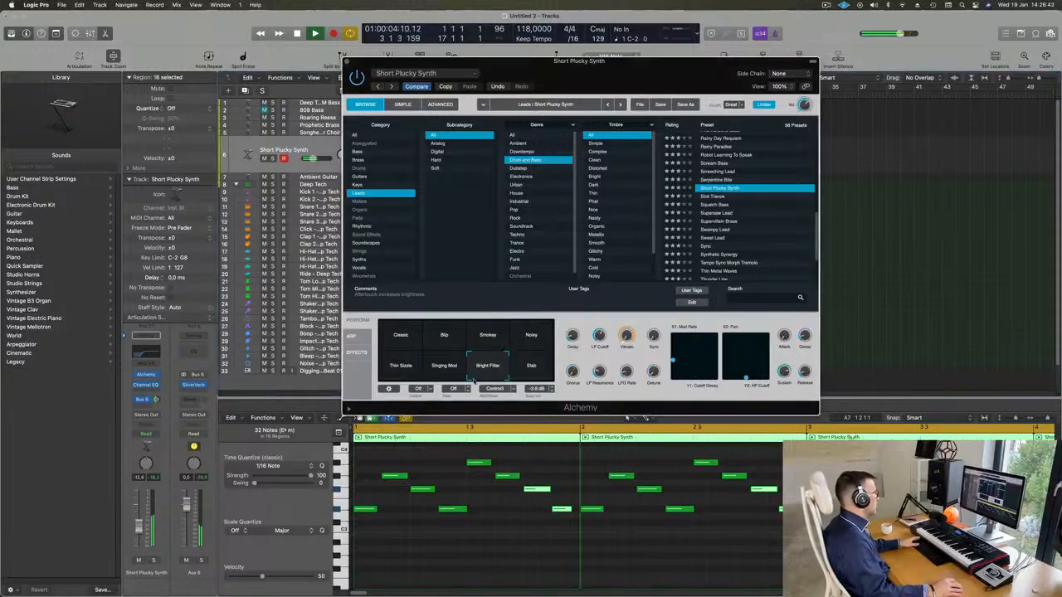
click(442, 370)
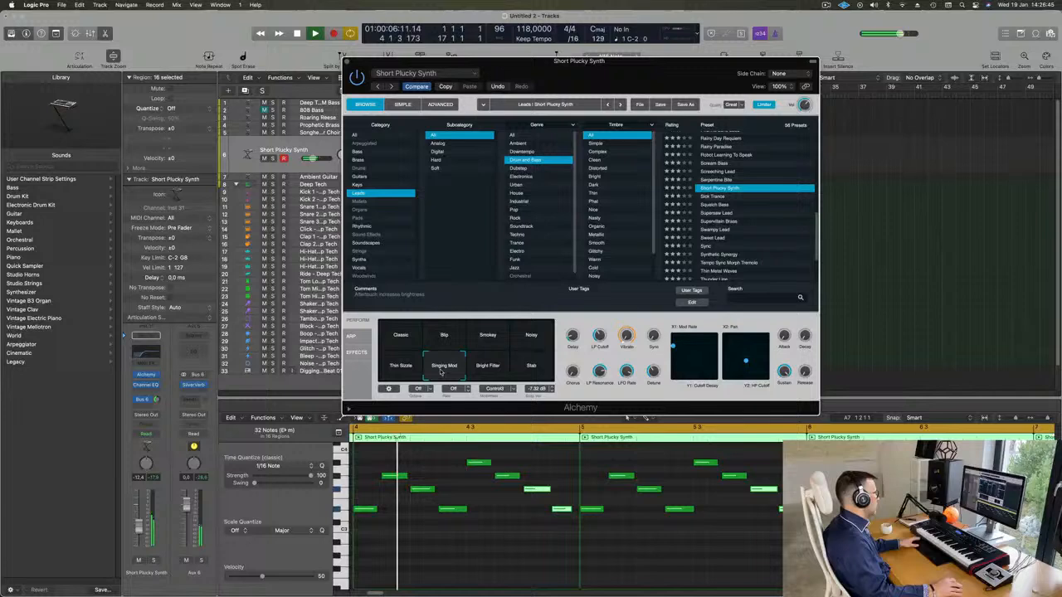
click(401, 340)
click(440, 330)
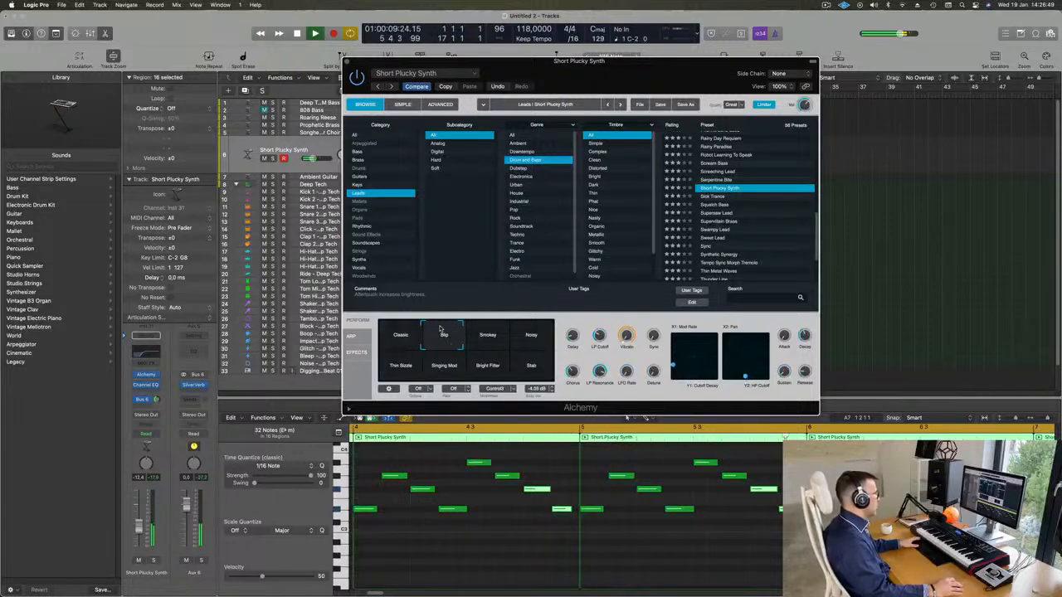
click(489, 335)
click(538, 333)
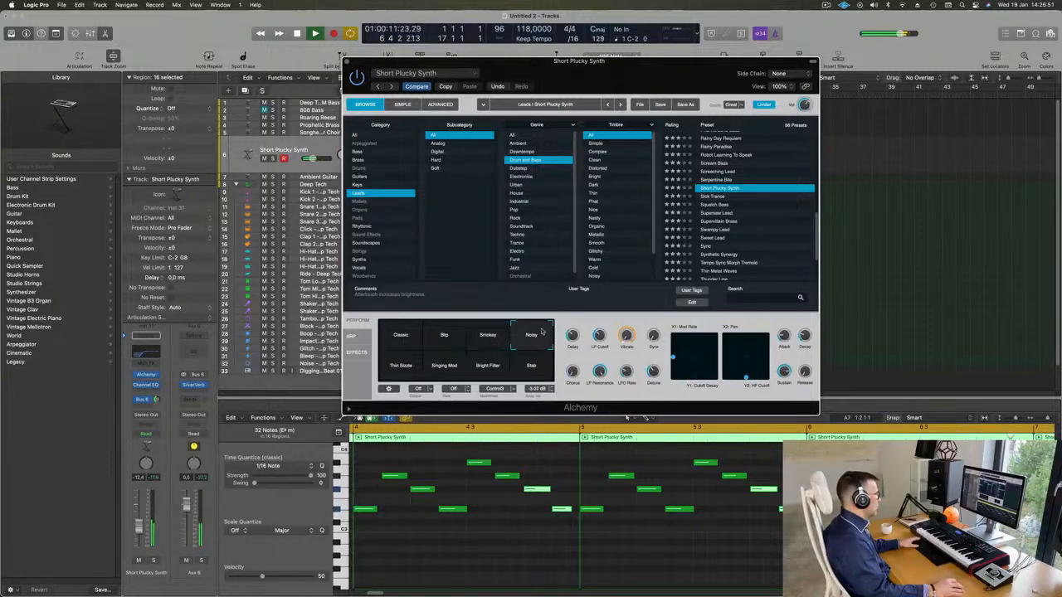
Blend the performance sound between the Smokey, Noisy, Bright Filter and Stab snapshots, and set the track volume to -11.0 dB
click(508, 347)
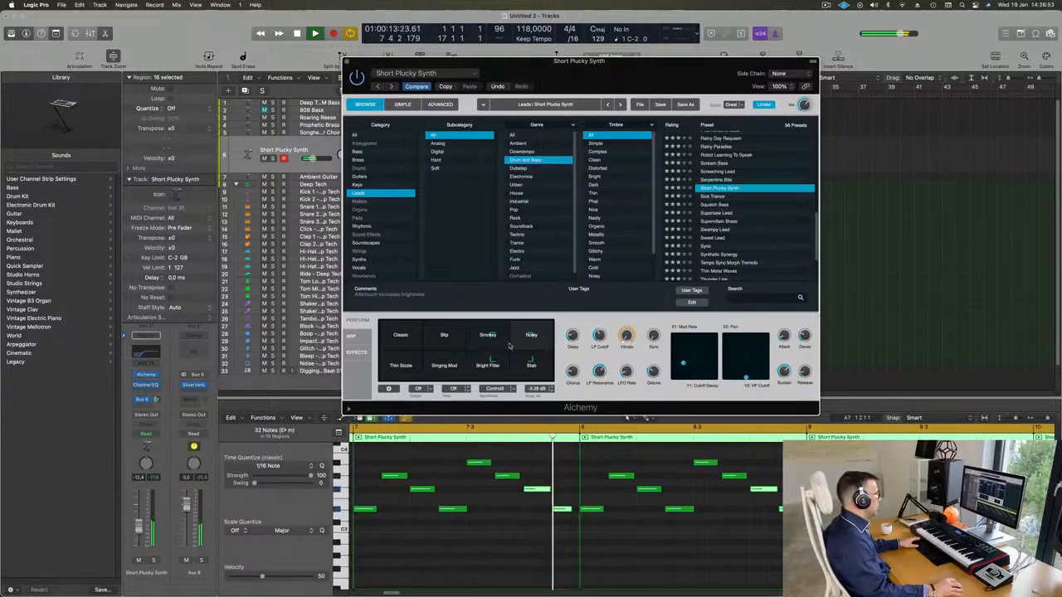
click(507, 342)
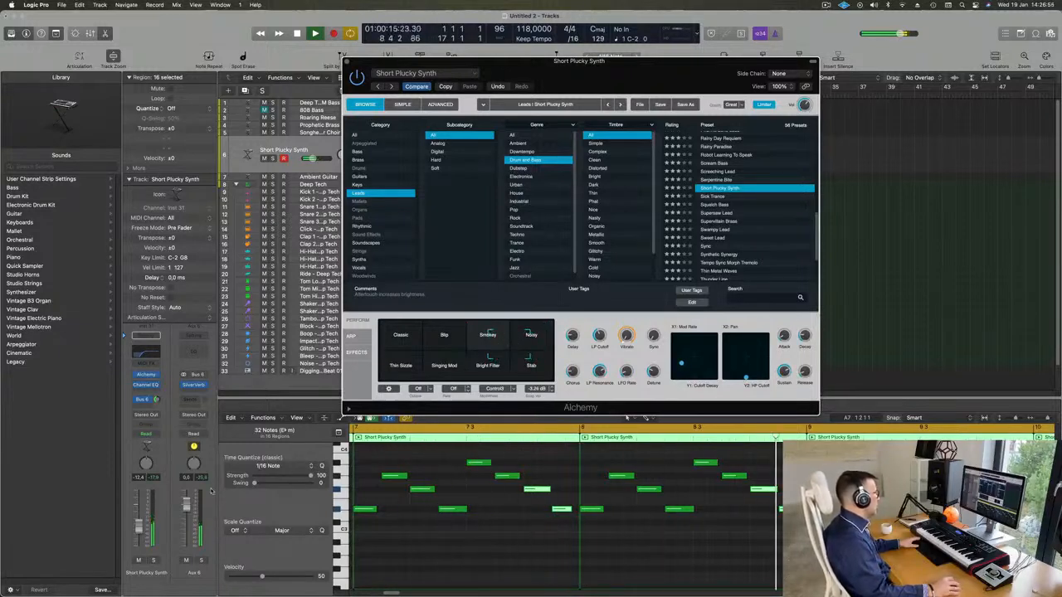
click(139, 525)
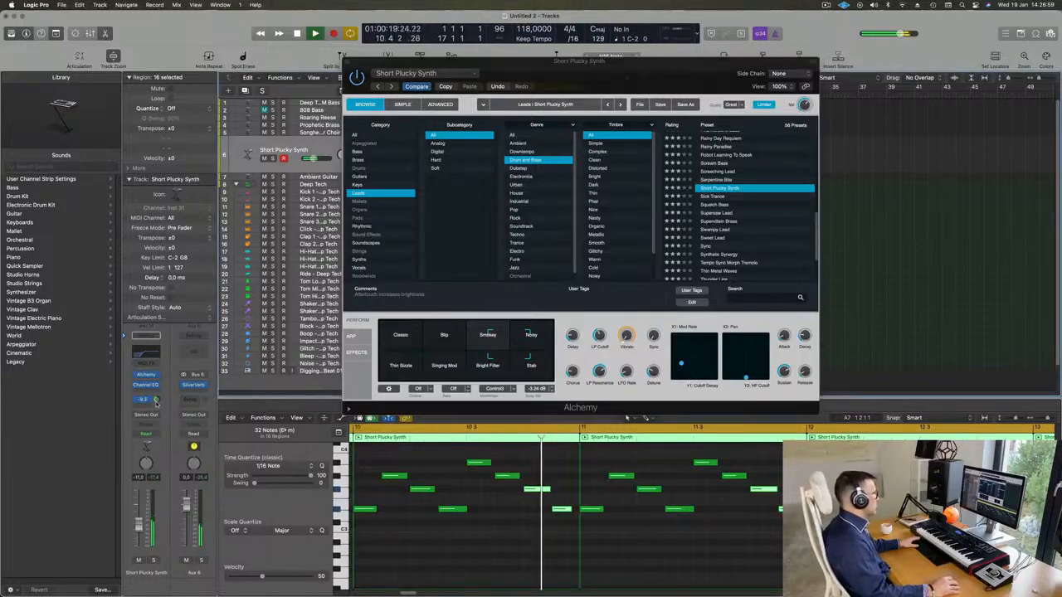
Insert a Compressor after the Channel EQ on the Short Plucky Synth and side-chain it to Kick 2 - Deep Tech (Inst 3)
drag(646, 62, 885, 78)
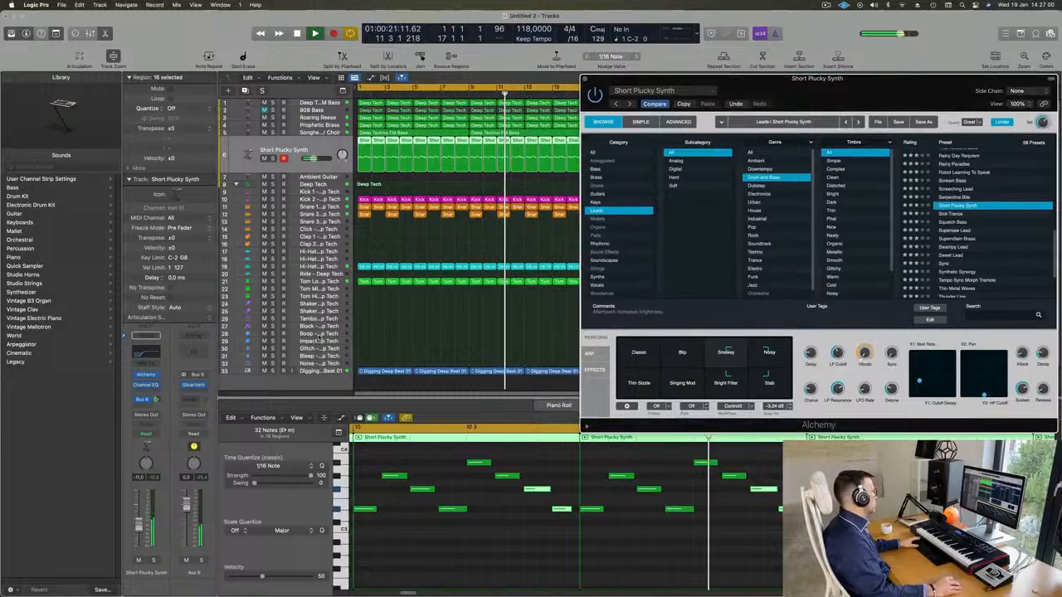
click(150, 390)
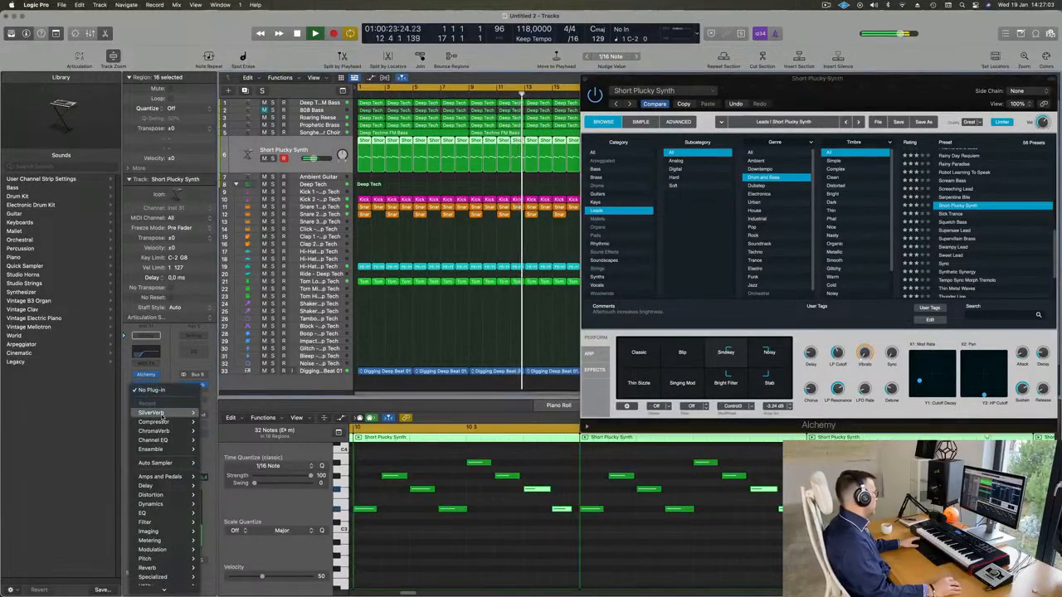
mouse_move(170, 421)
click(224, 422)
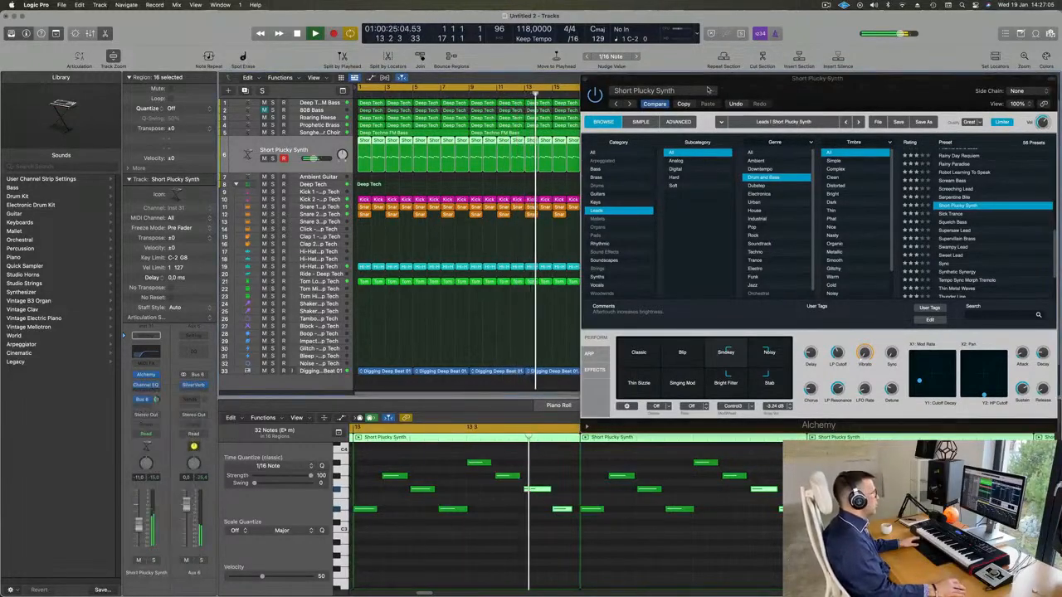
click(747, 128)
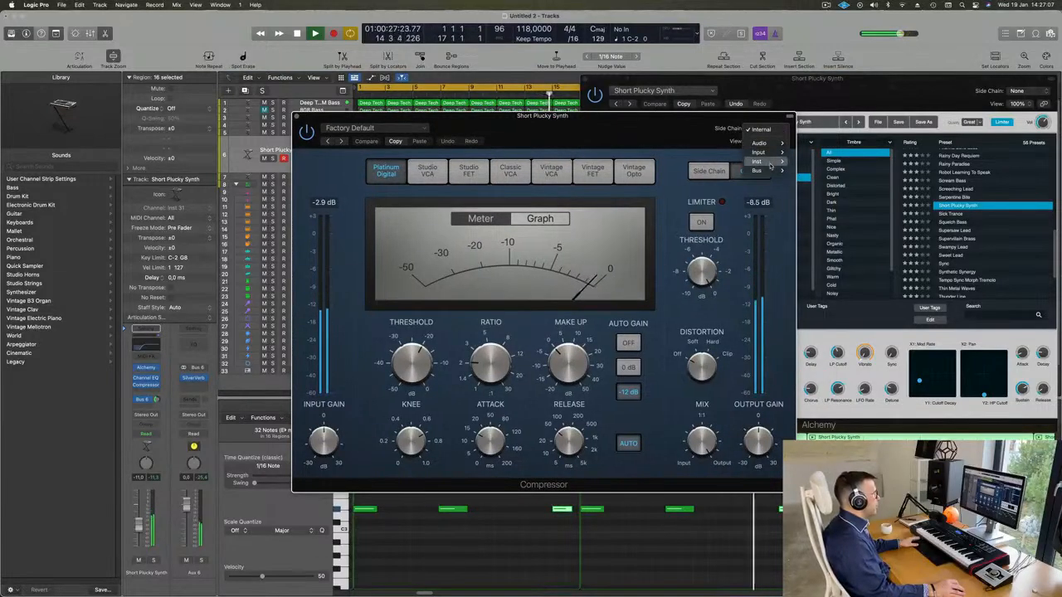
mouse_move(771, 163)
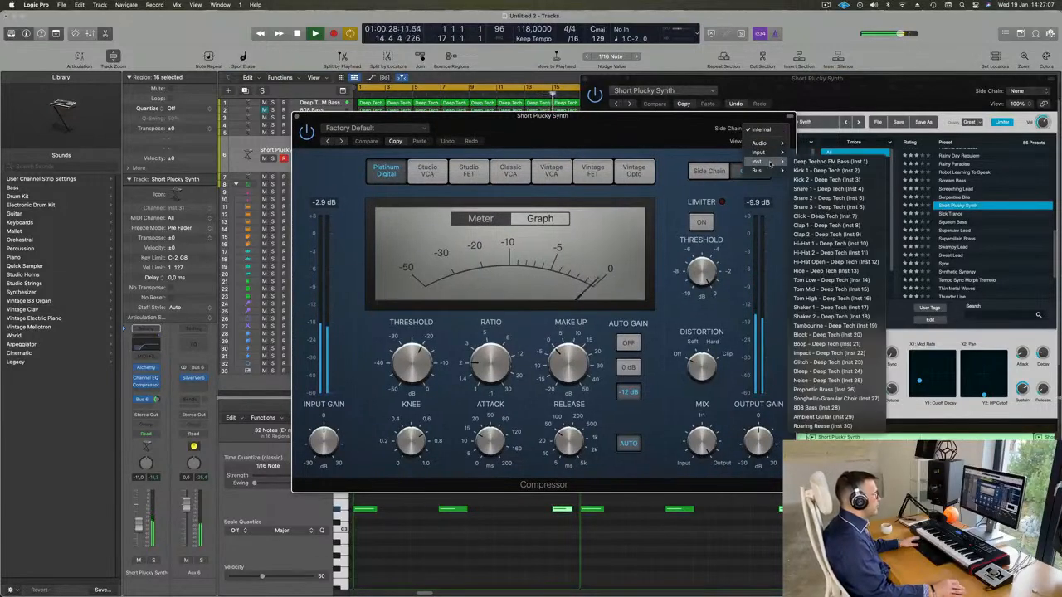
click(827, 179)
Turn off the Compressor's automatic release, raise the synth track volume to -8.8 dB, and close both plug-in windows
drag(636, 123, 729, 122)
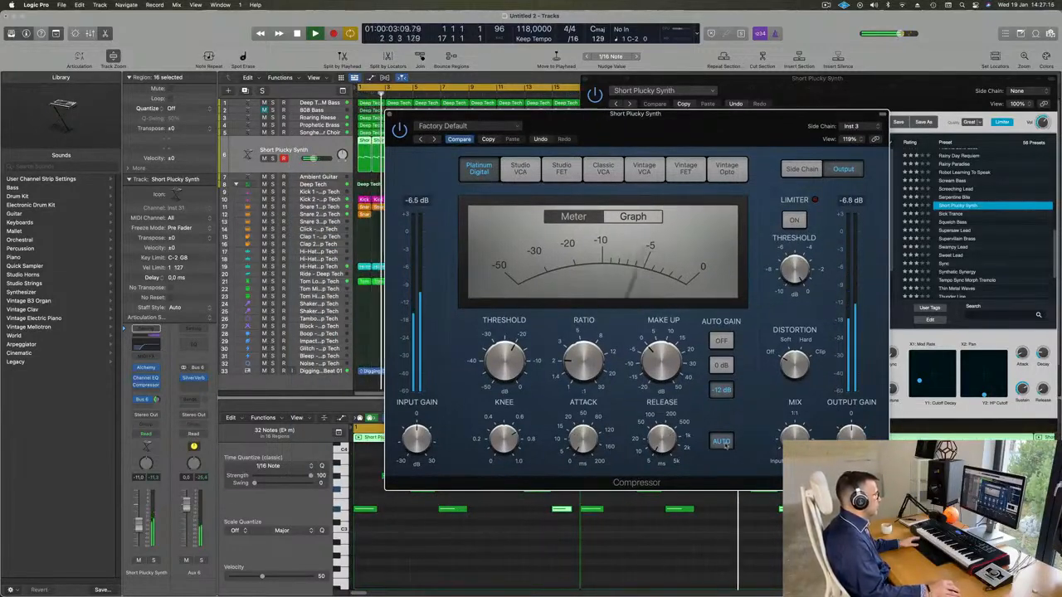
drag(568, 362, 522, 354)
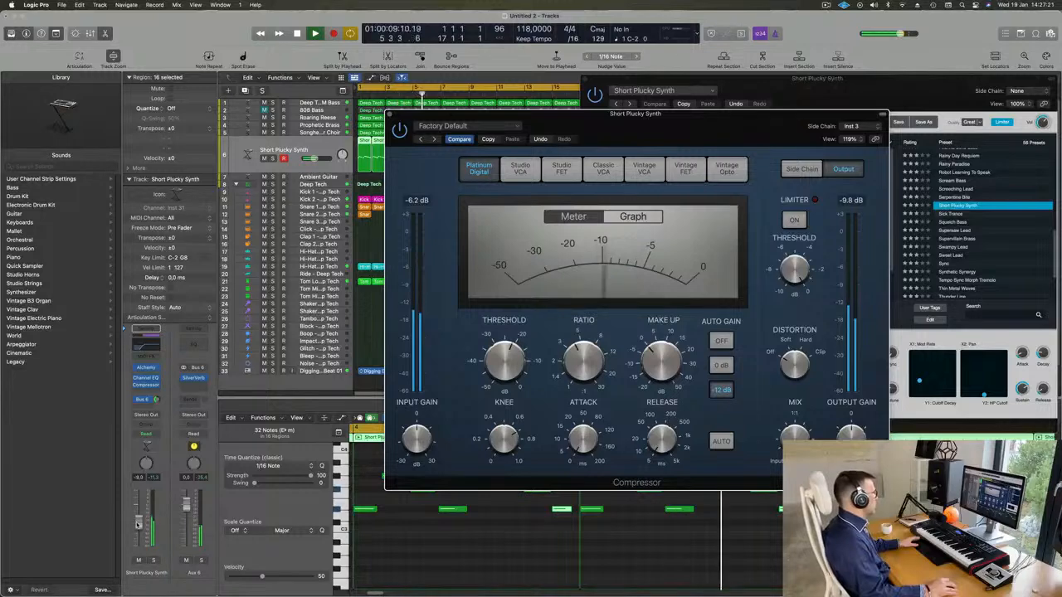
click(410, 97)
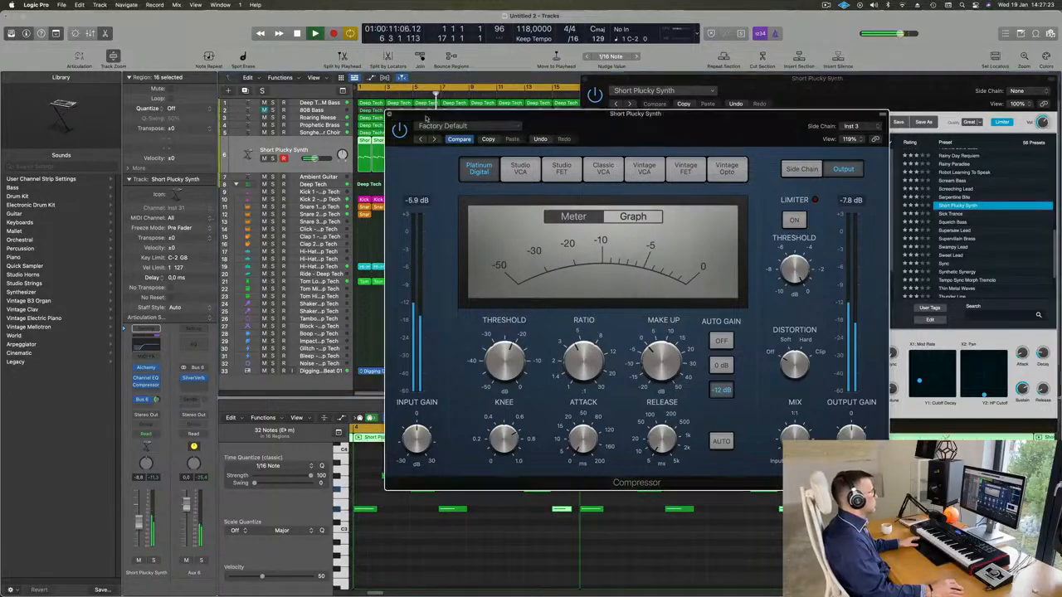
click(390, 115)
drag(592, 82, 469, 164)
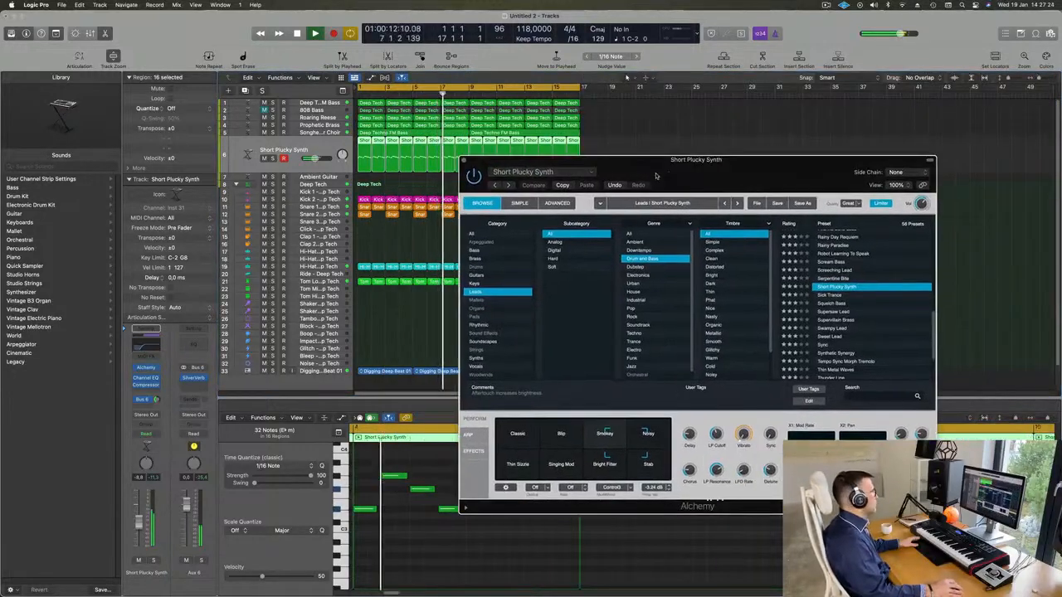
click(465, 160)
Mute the Deep Techno FM Bass, Roaring Reese, Prophetic Brass and choir tracks to hear the plucky synth with the drums
scroll(383, 187, down, 2)
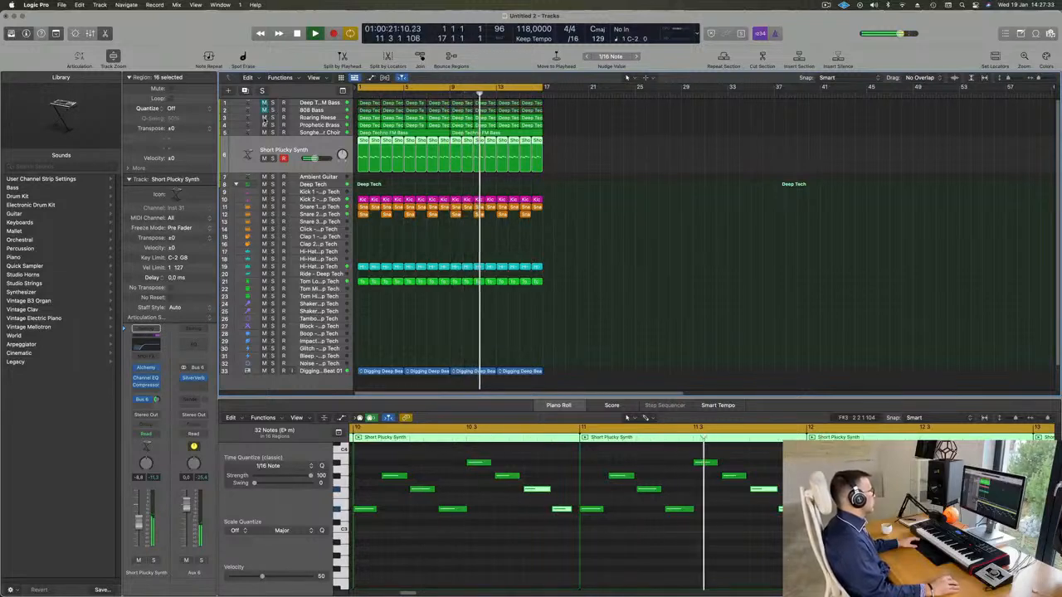
drag(264, 103, 264, 121)
click(264, 120)
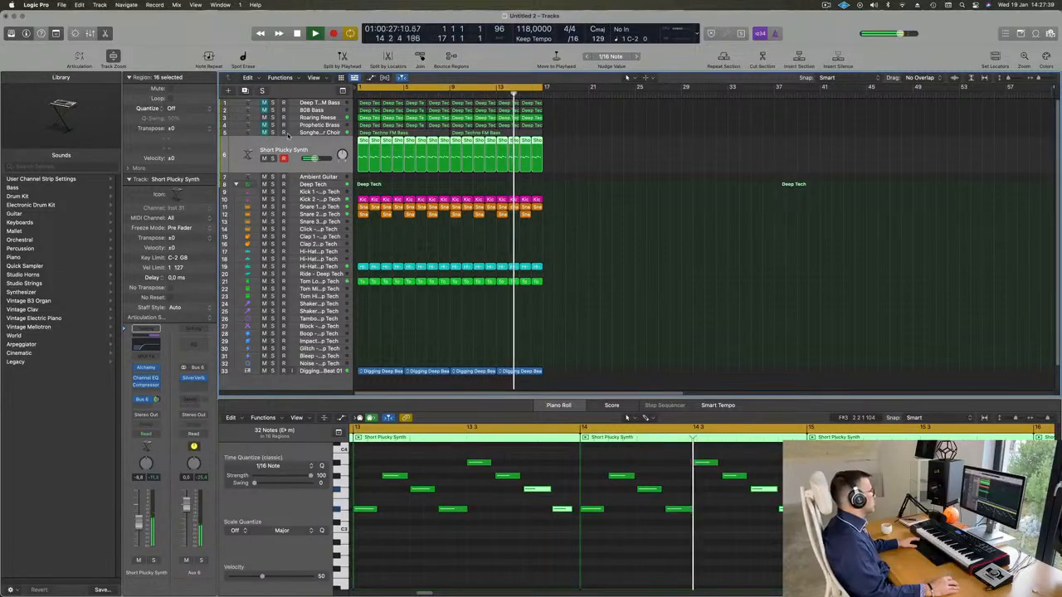
key(super+Right)
key(super+Left)
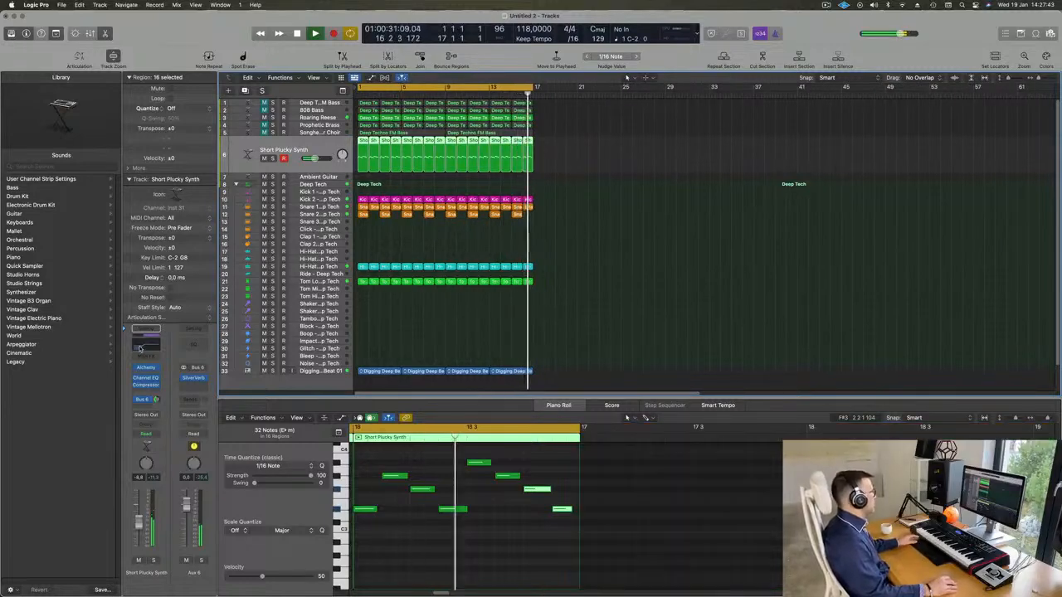
Reshape the Short Plucky Synth's Channel EQ curve, close the equalizer, and play the loop from the start
click(145, 378)
drag(609, 305, 585, 287)
click(329, 118)
key(Return)
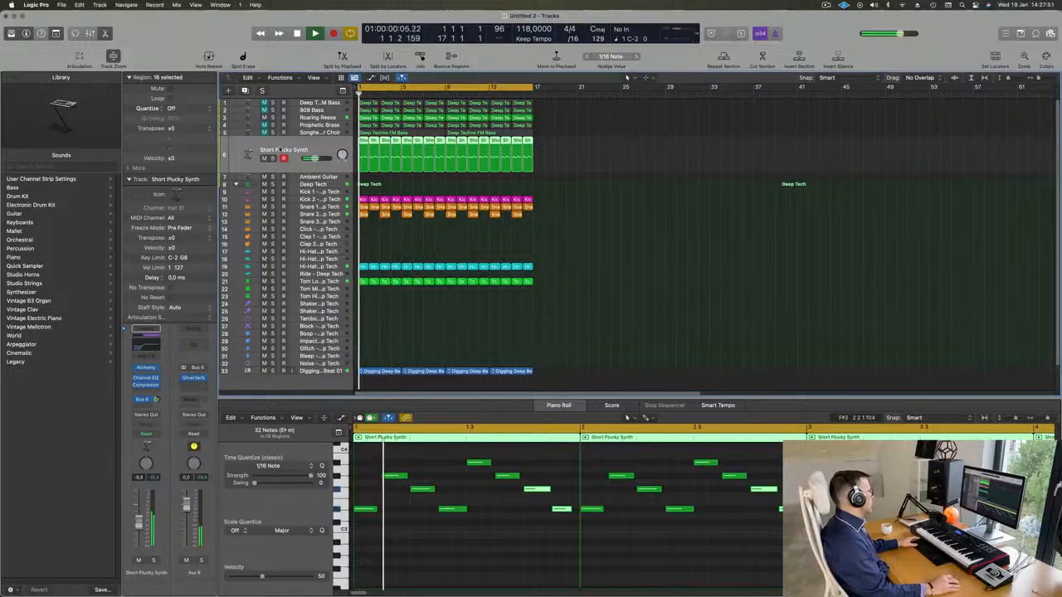
Unmute the Roaring Reese and the granular choir tracks one after the other during playback
click(236, 119)
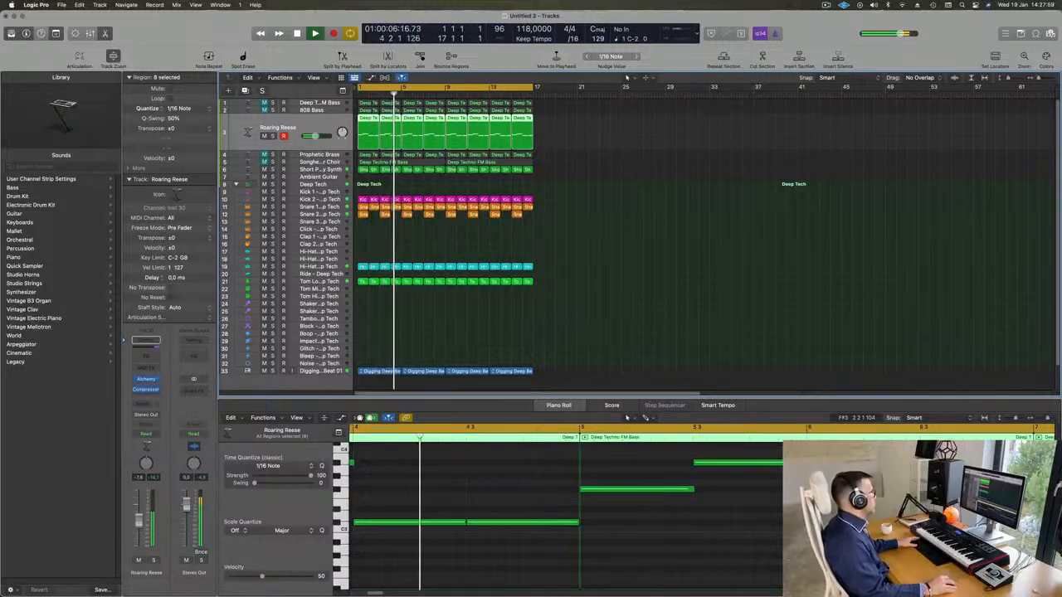
click(240, 150)
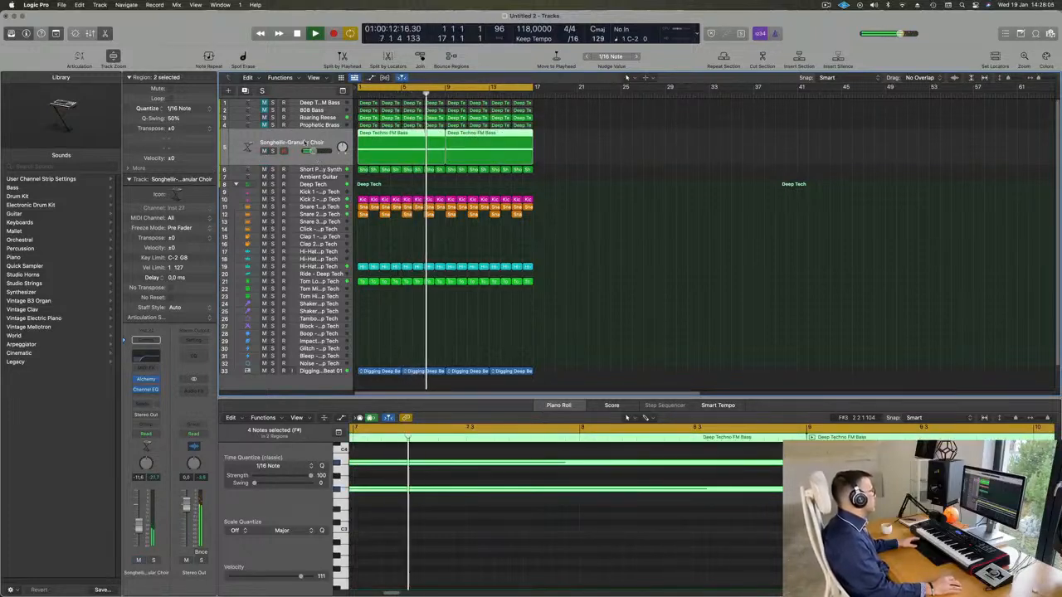
scroll(340, 155, up, 1)
scroll(340, 155, down, 1)
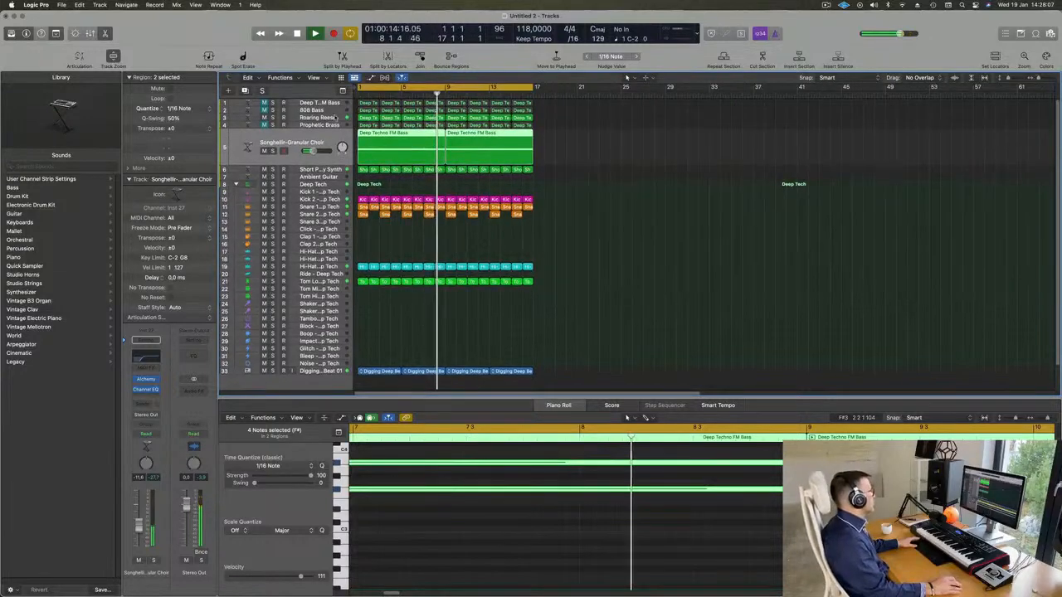
Unmute the Prophetic Brass and Deep Techno FM Bass tracks during playback, leaving the 808 Bass muted
click(247, 112)
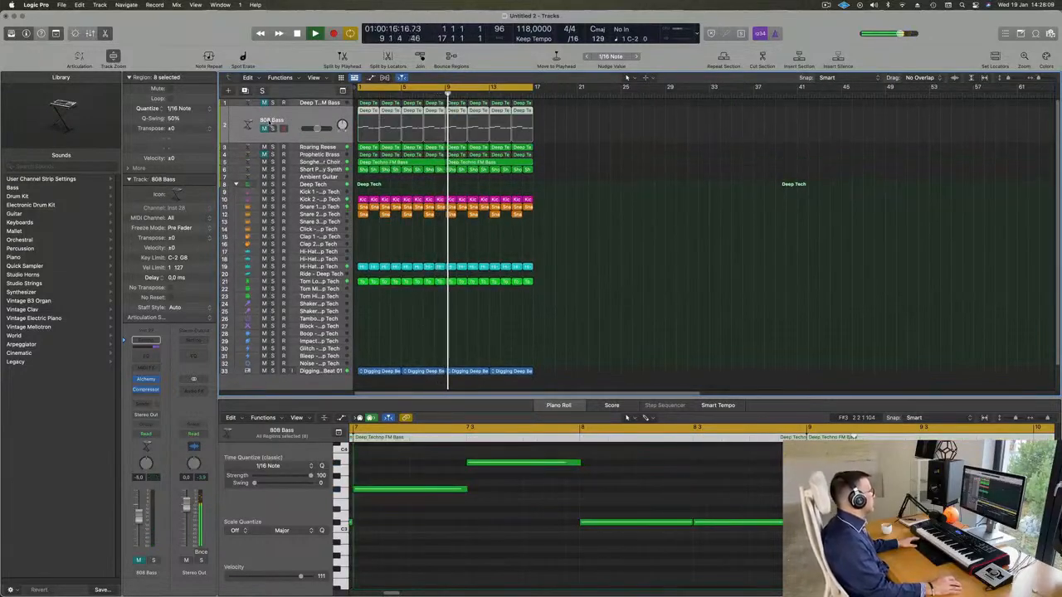
click(319, 156)
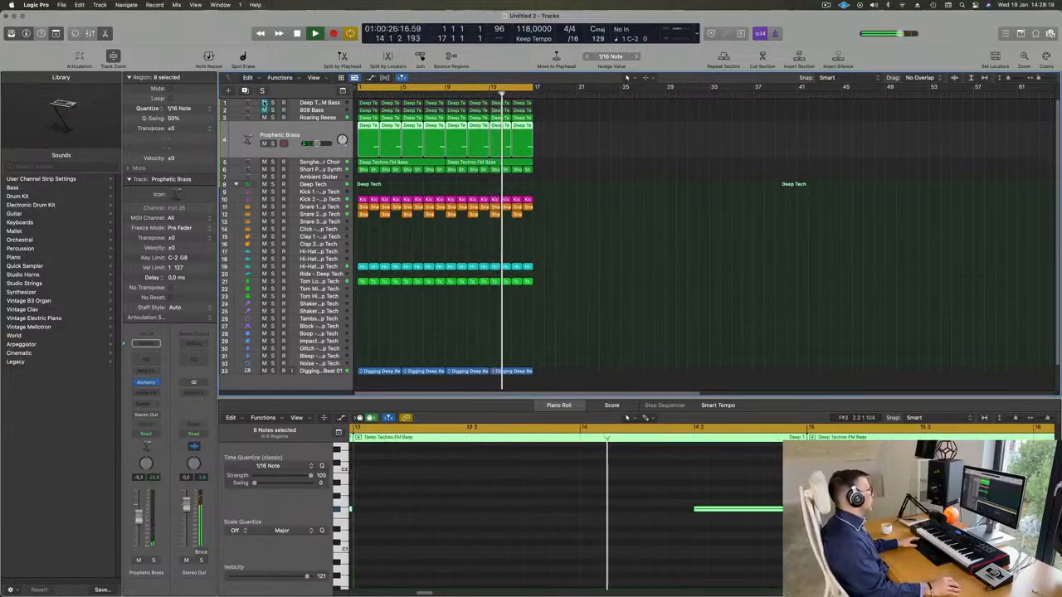
click(265, 104)
click(248, 104)
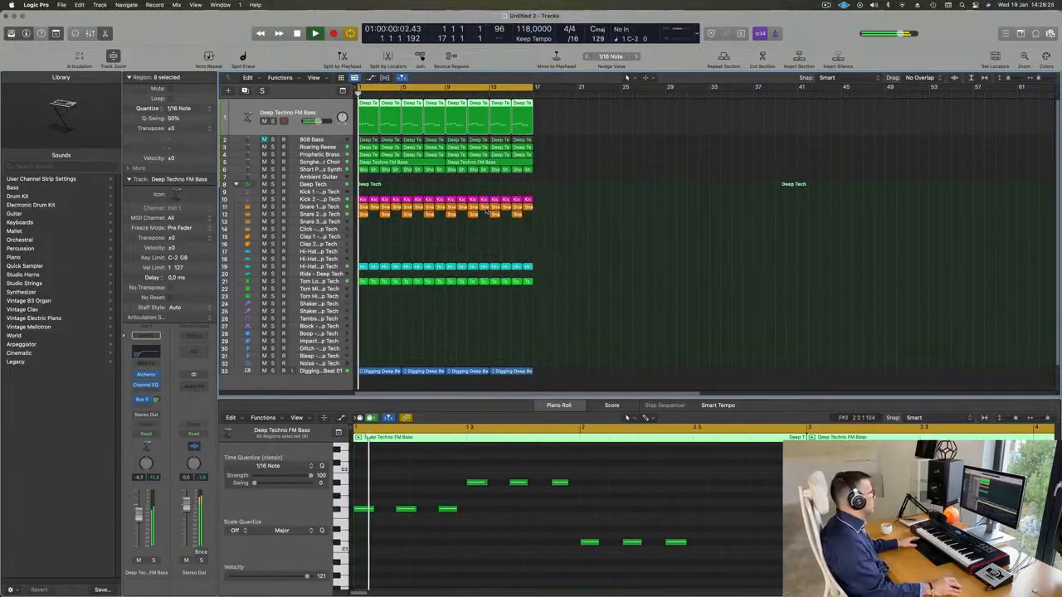
Select the Short Plucky Synth track and clear the selection of its regions while the full loop plays
scroll(375, 188, down, 2)
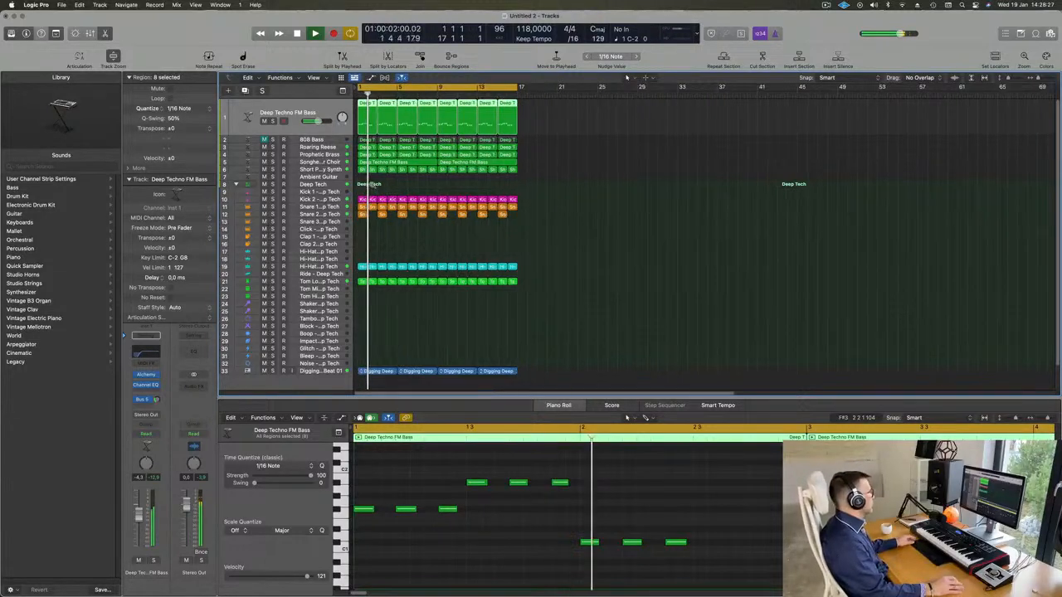
click(329, 170)
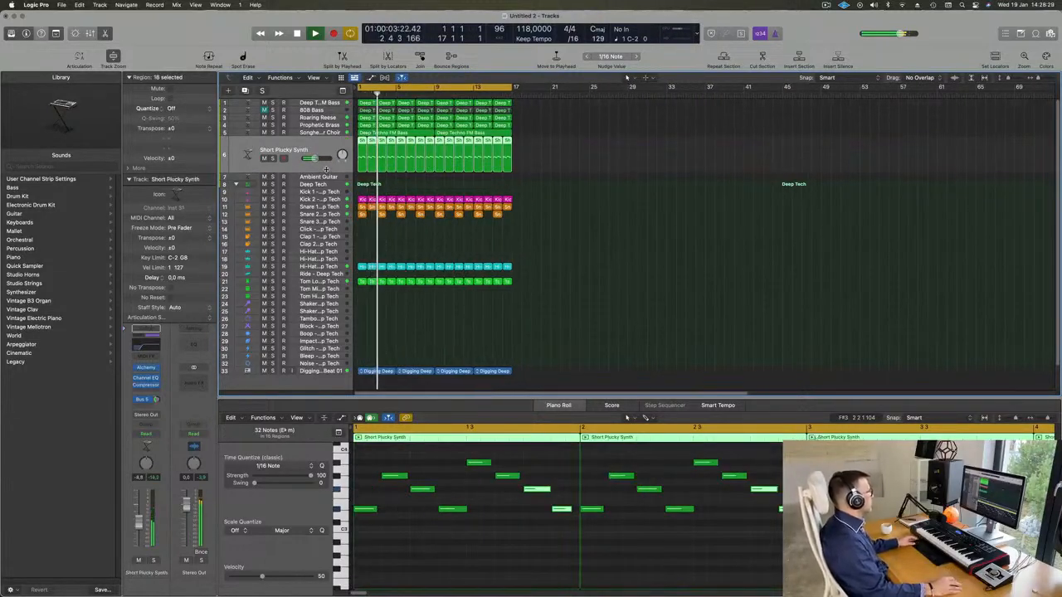
click(827, 5)
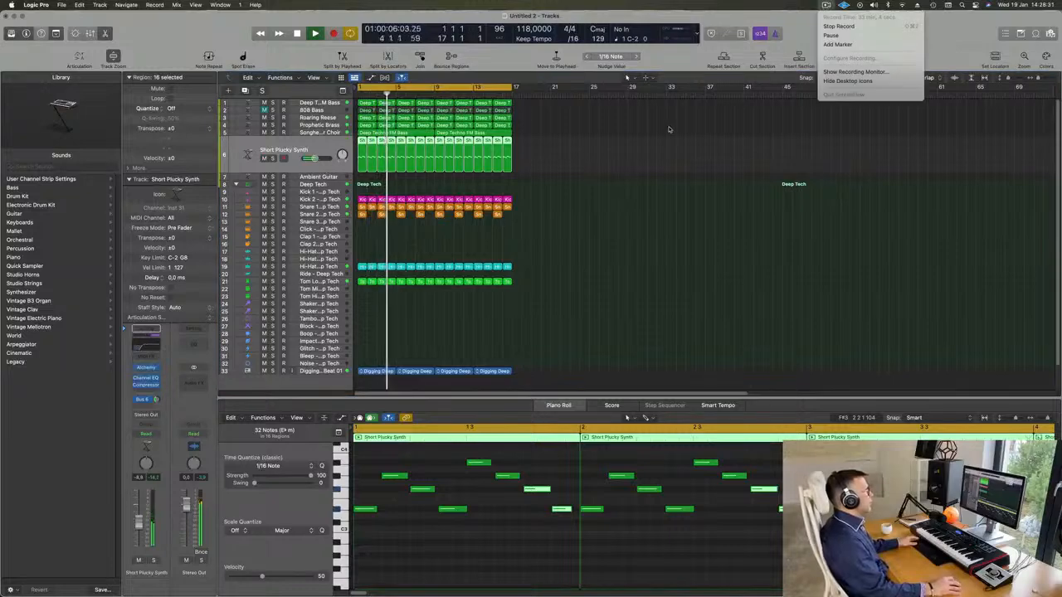
click(618, 127)
scroll(600, 135, down, 3)
scroll(578, 158, up, 2)
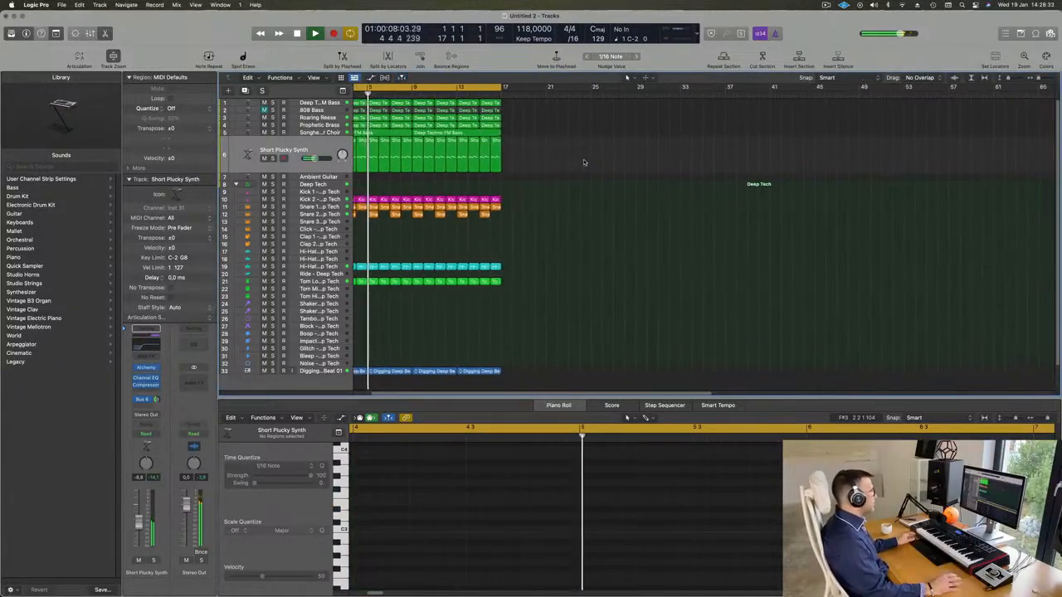